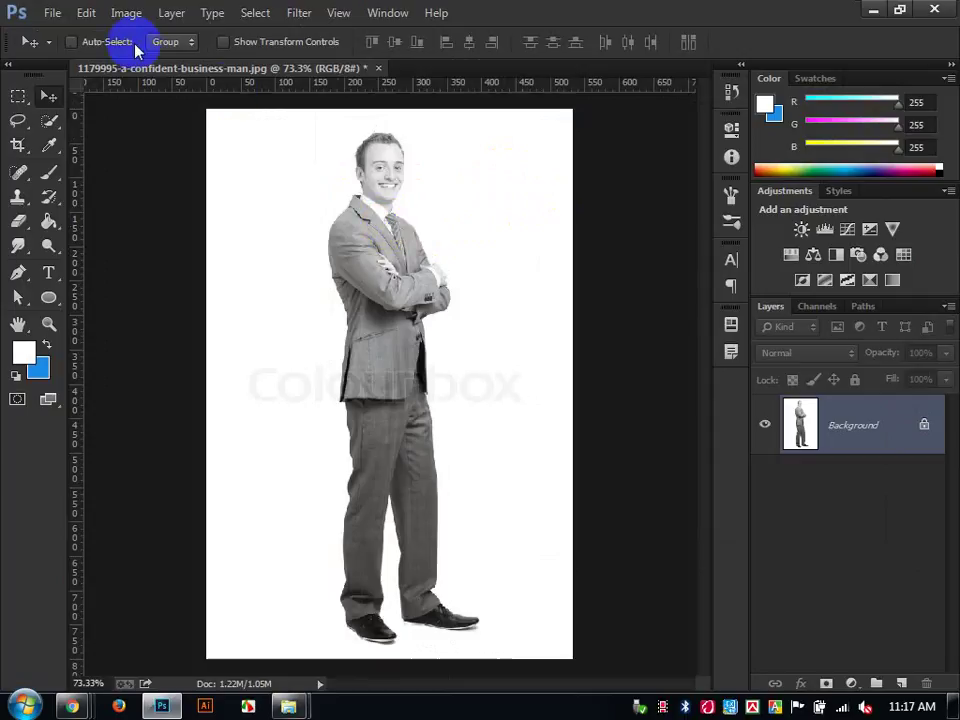
Darken the businessman photo with a Levels adjustment, setting the RGB black input level to 80.
click(120, 13)
mouse_move(161, 62)
click(351, 79)
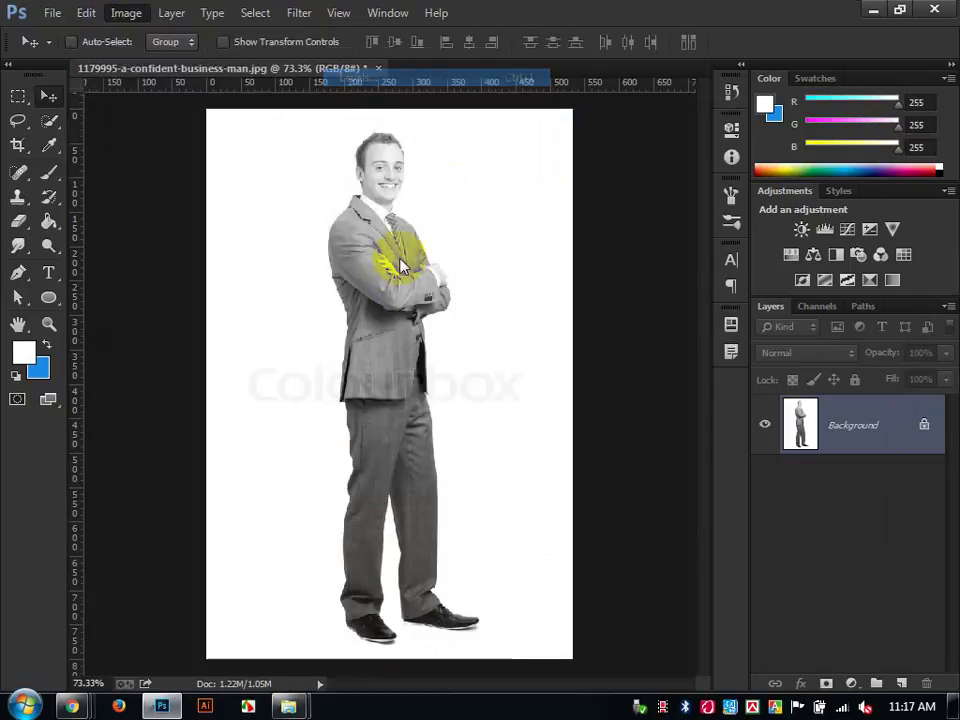
drag(590, 318, 757, 318)
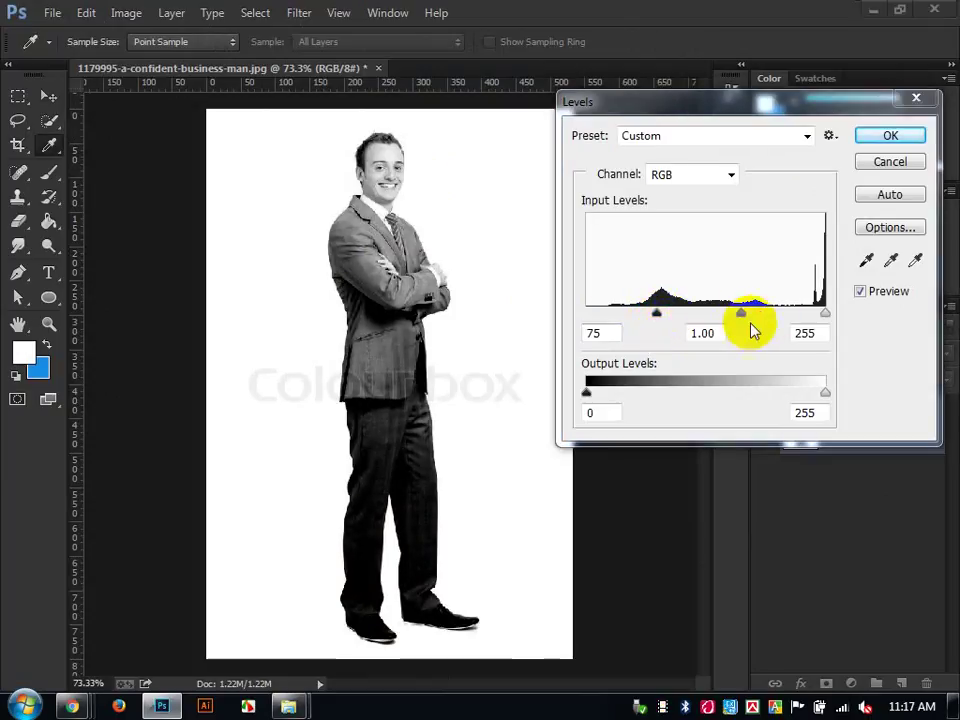
drag(668, 315, 687, 315)
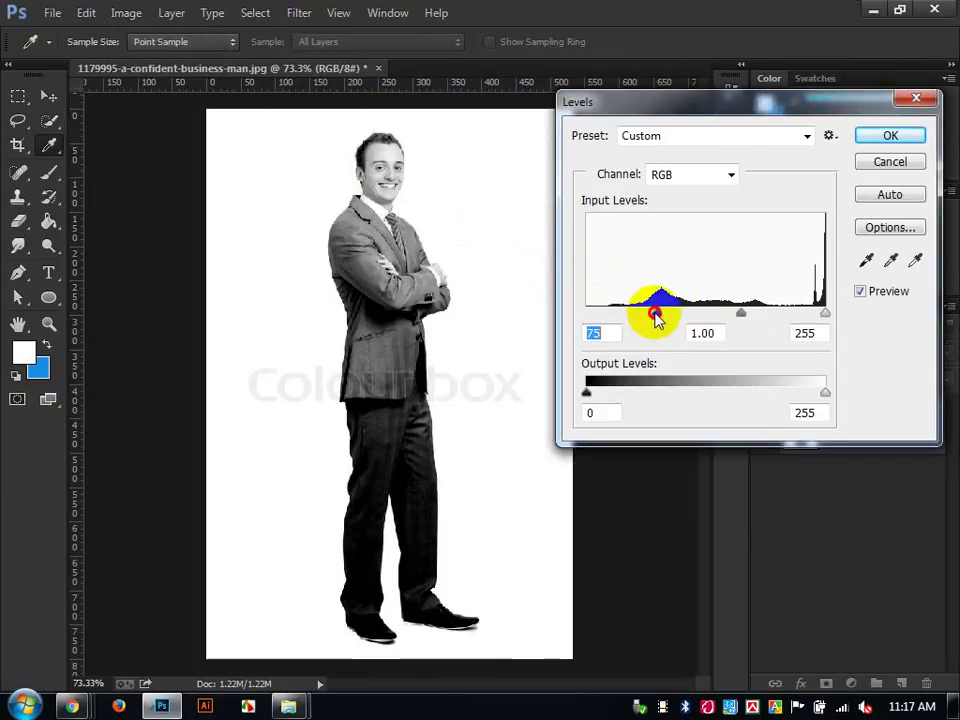
drag(655, 318, 676, 316)
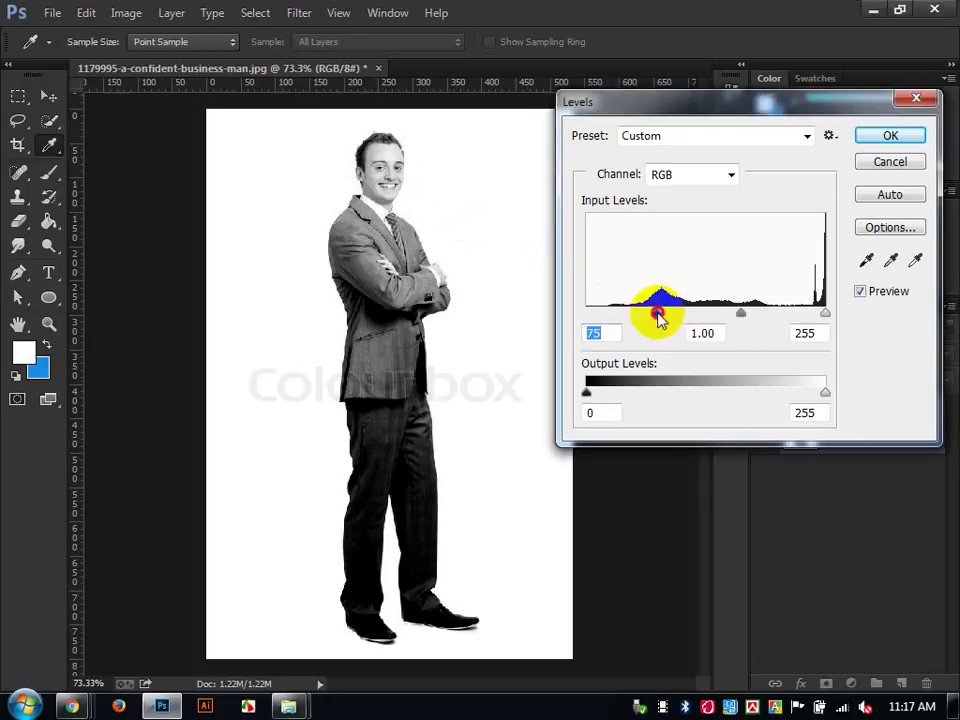
click(663, 315)
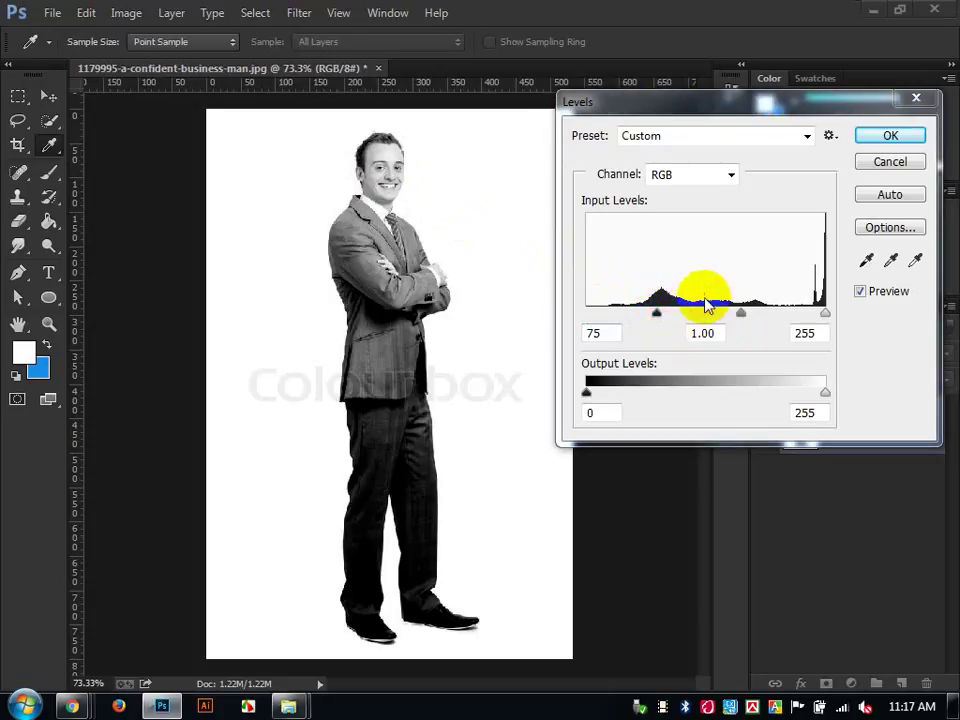
drag(683, 110, 510, 106)
click(486, 308)
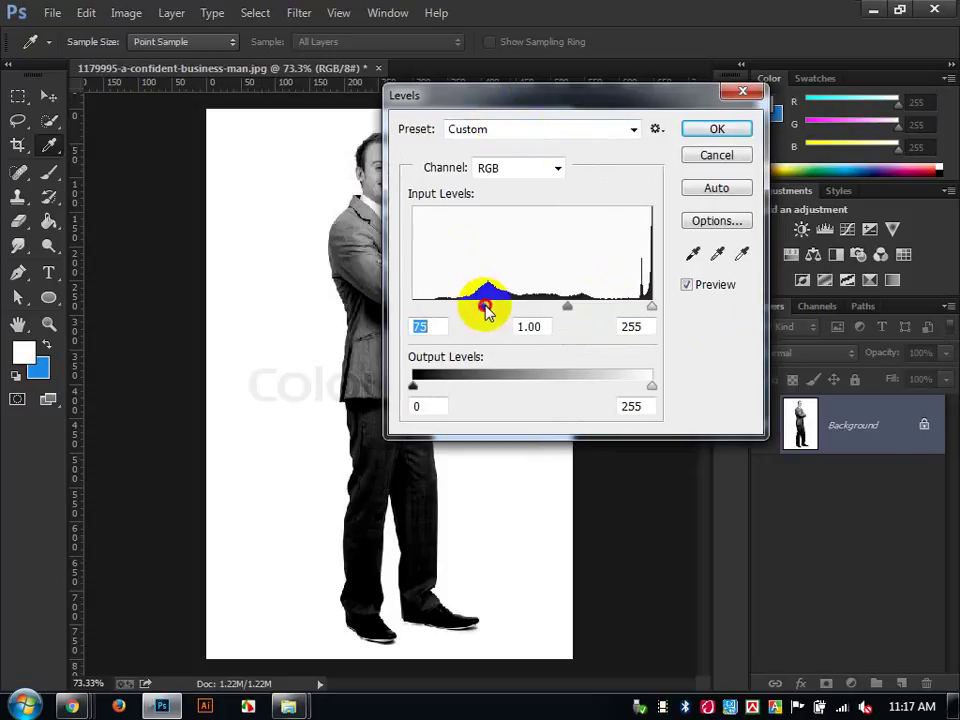
drag(486, 310, 643, 317)
drag(589, 107, 706, 121)
drag(776, 322, 616, 326)
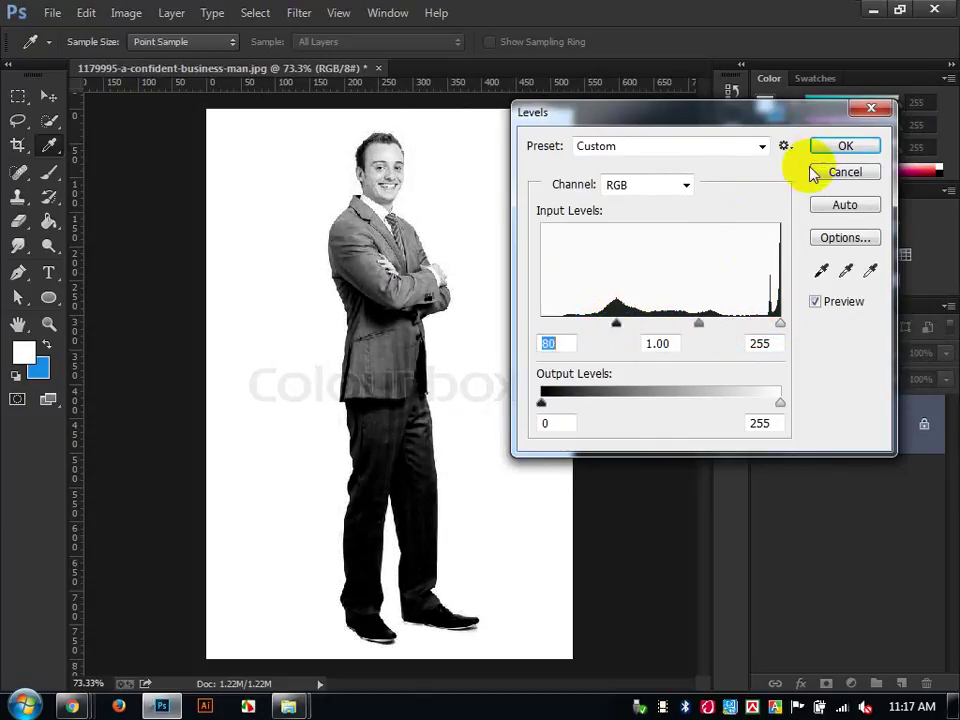
key(Return)
Define a brush preset from the businessman image.
click(124, 13)
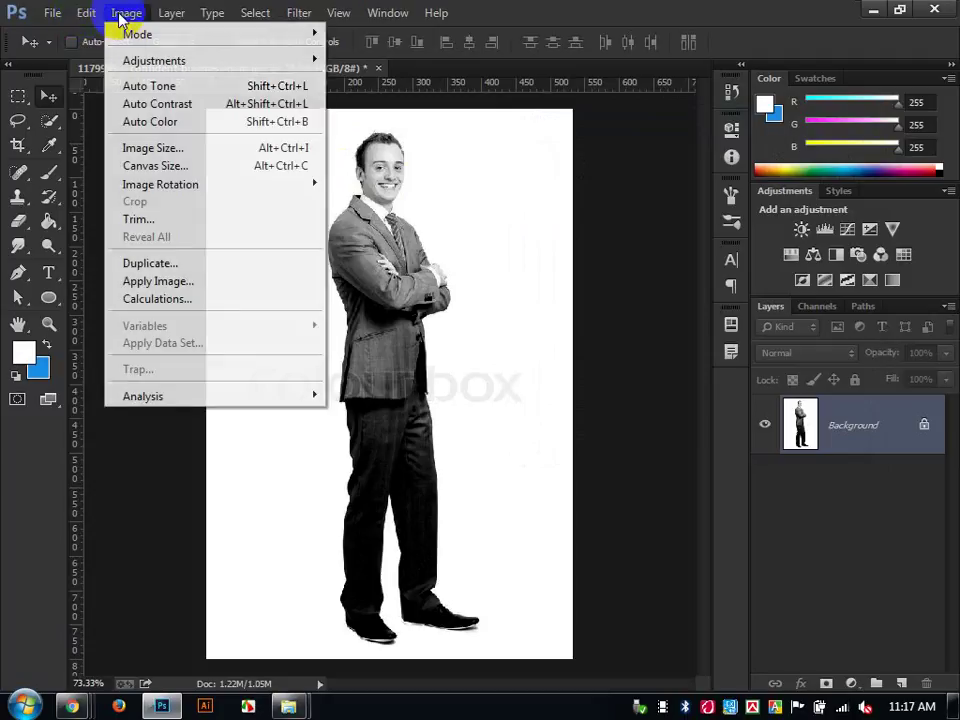
mouse_move(86, 13)
click(172, 418)
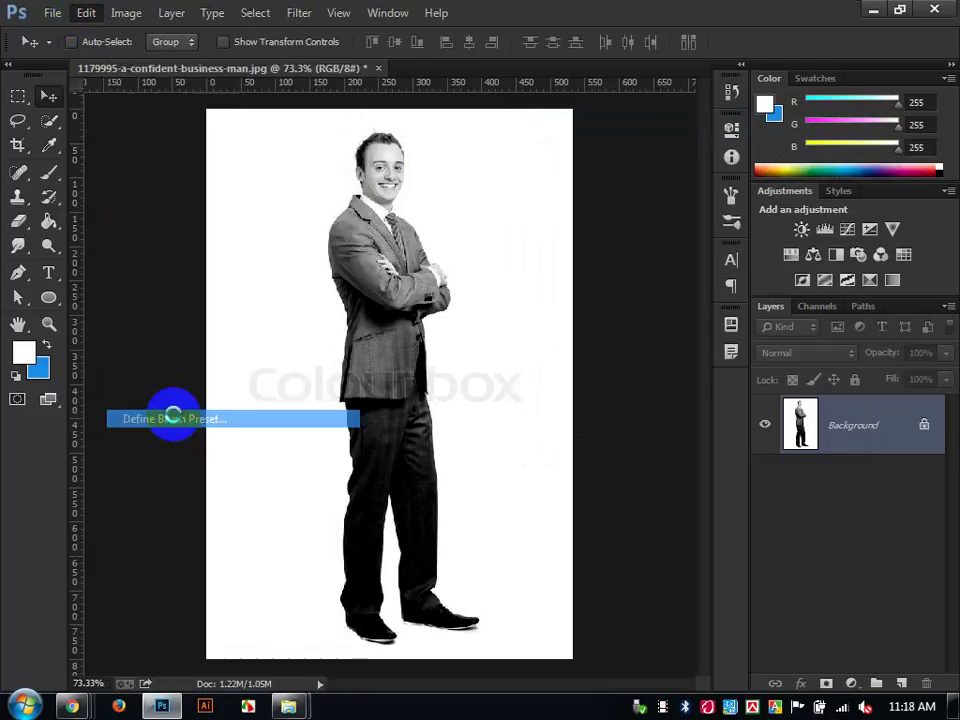
click(656, 245)
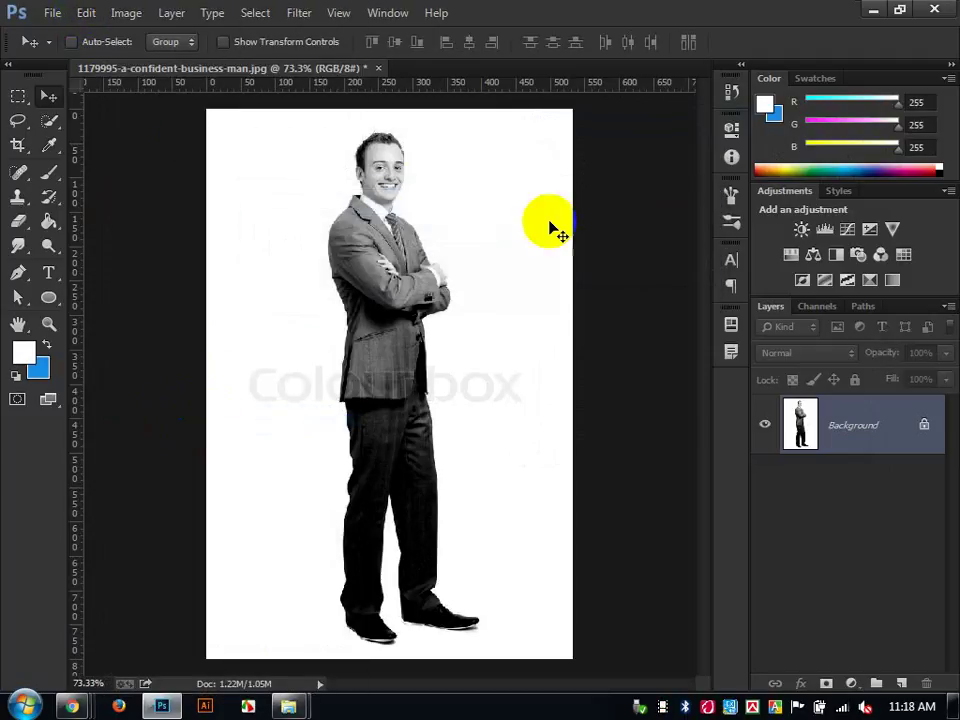
Close the businessman image without saving and create a white 1920 x 1080 px RGB document at 72 pixels/inch.
click(378, 68)
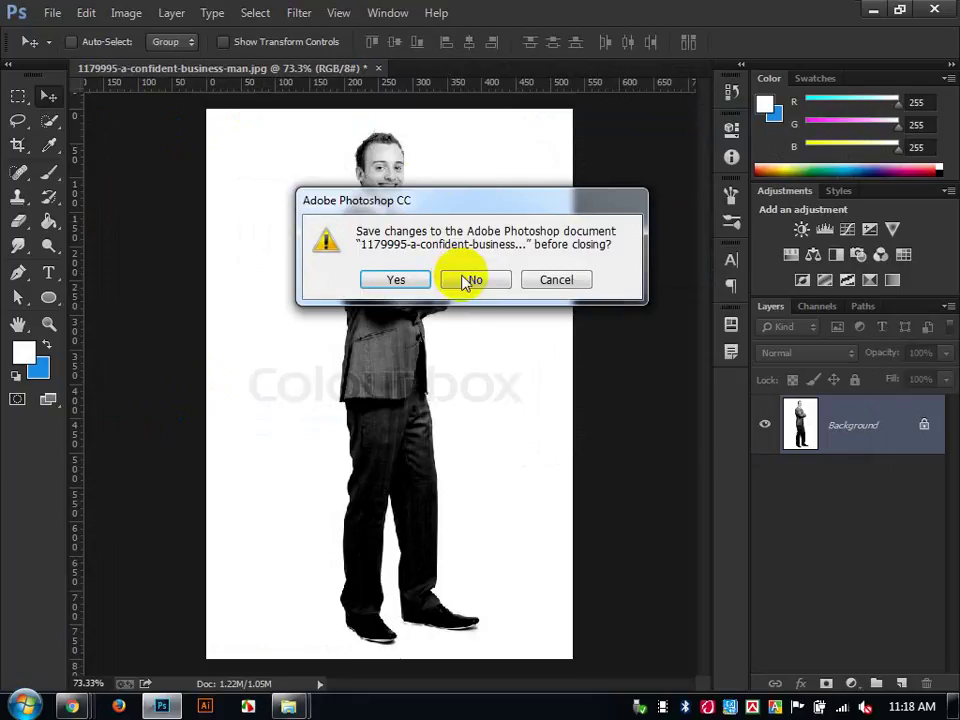
click(465, 279)
click(52, 13)
click(70, 33)
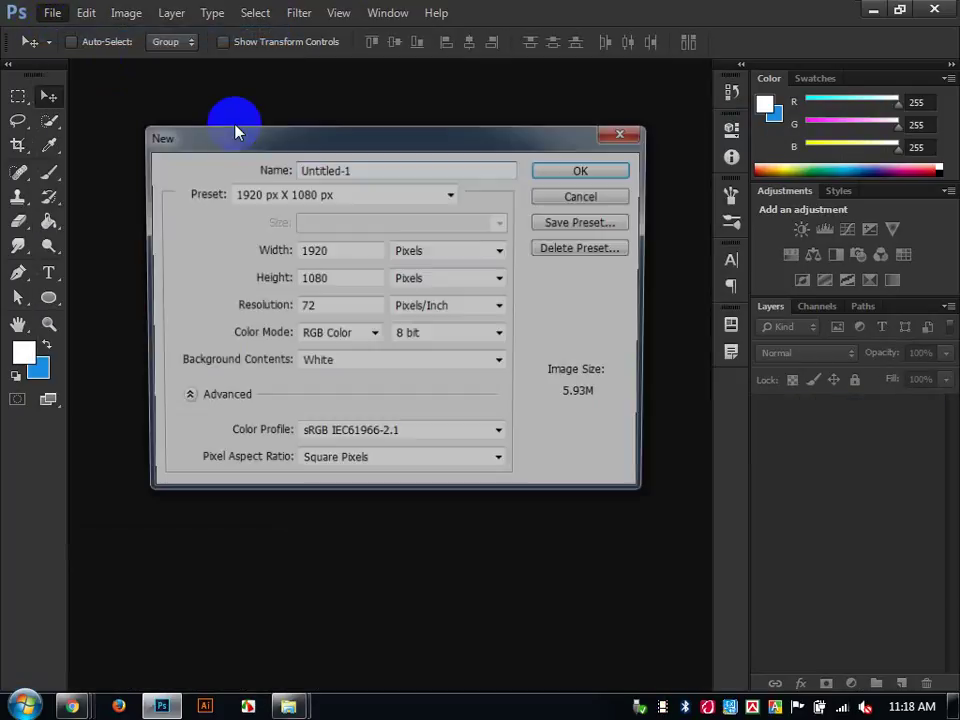
click(617, 173)
Activate the Brush tool and set the foreground colour to black.
click(48, 178)
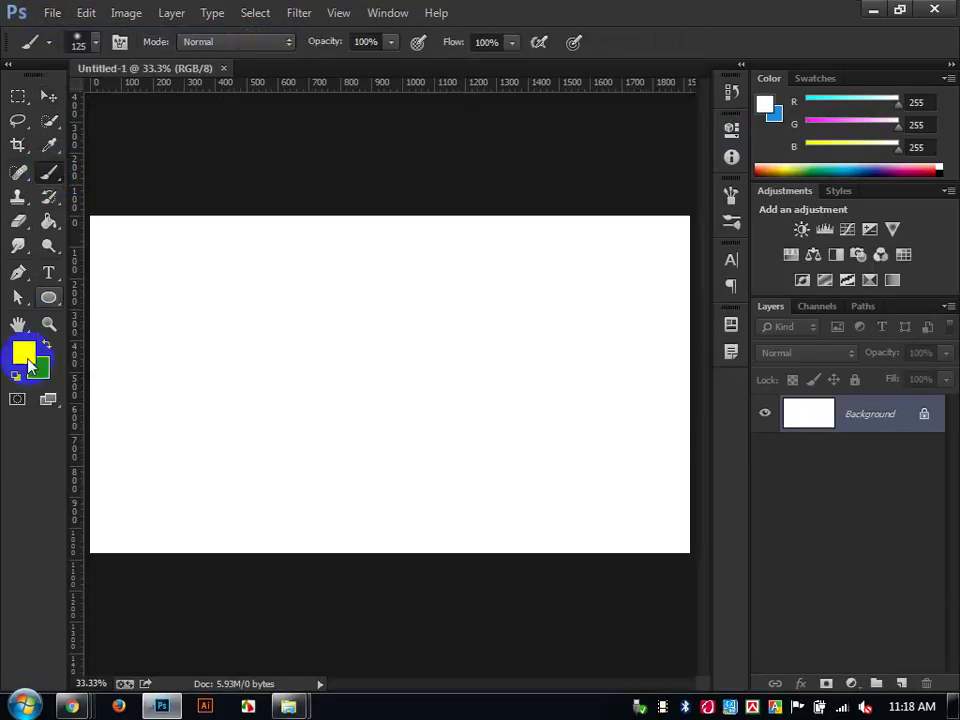
click(24, 354)
drag(458, 360, 295, 505)
click(733, 252)
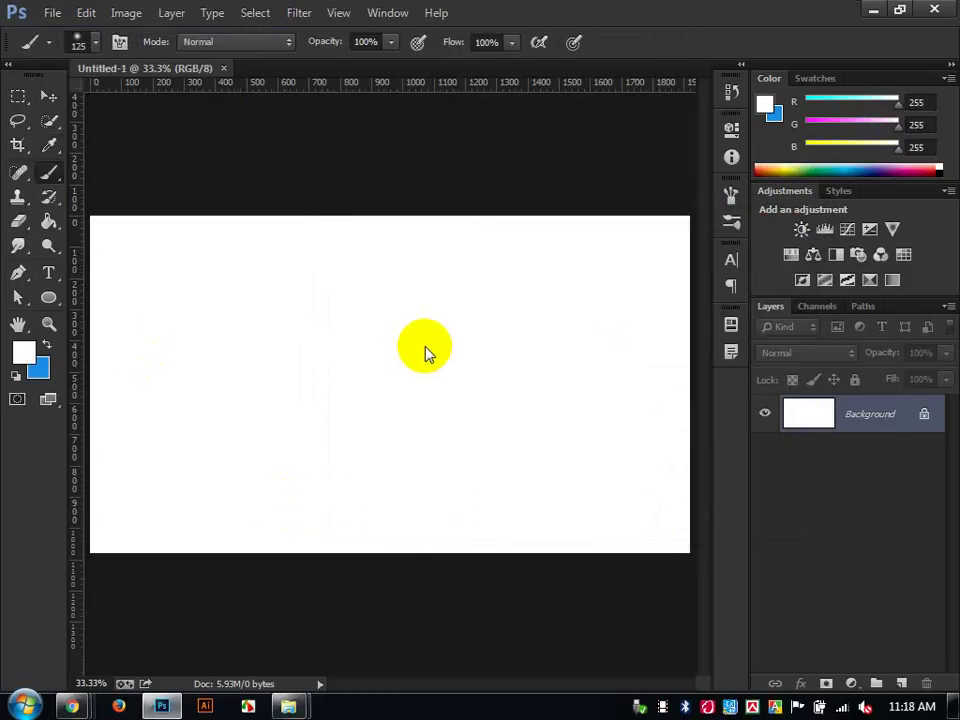
Choose the 760 px businessman brush, and try one stamp on the blank canvas before undoing it.
right_click(390, 313)
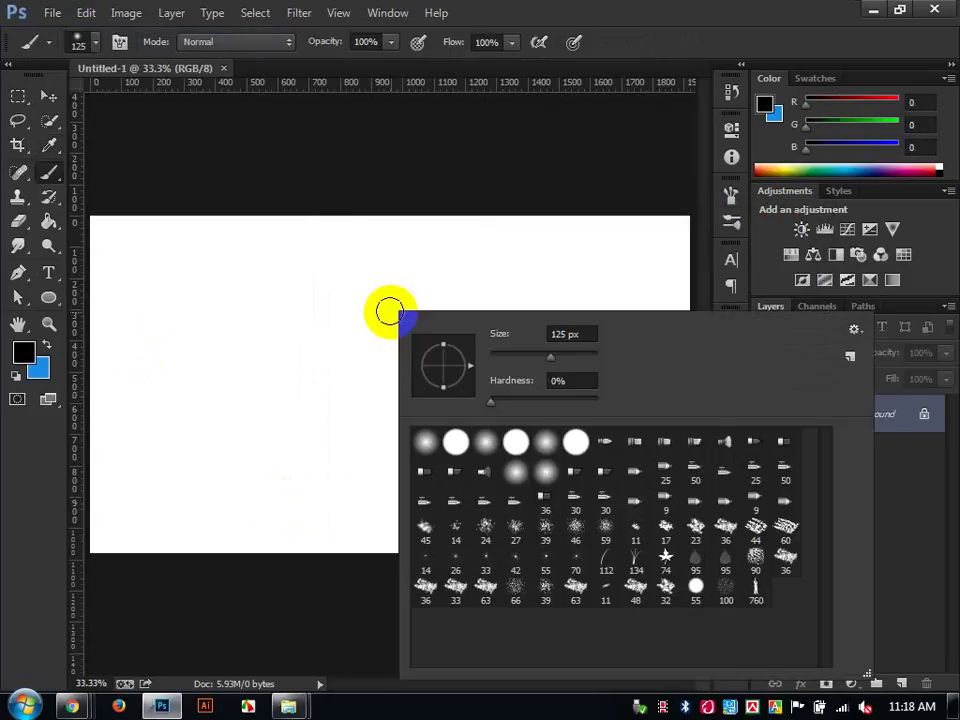
click(756, 586)
click(311, 373)
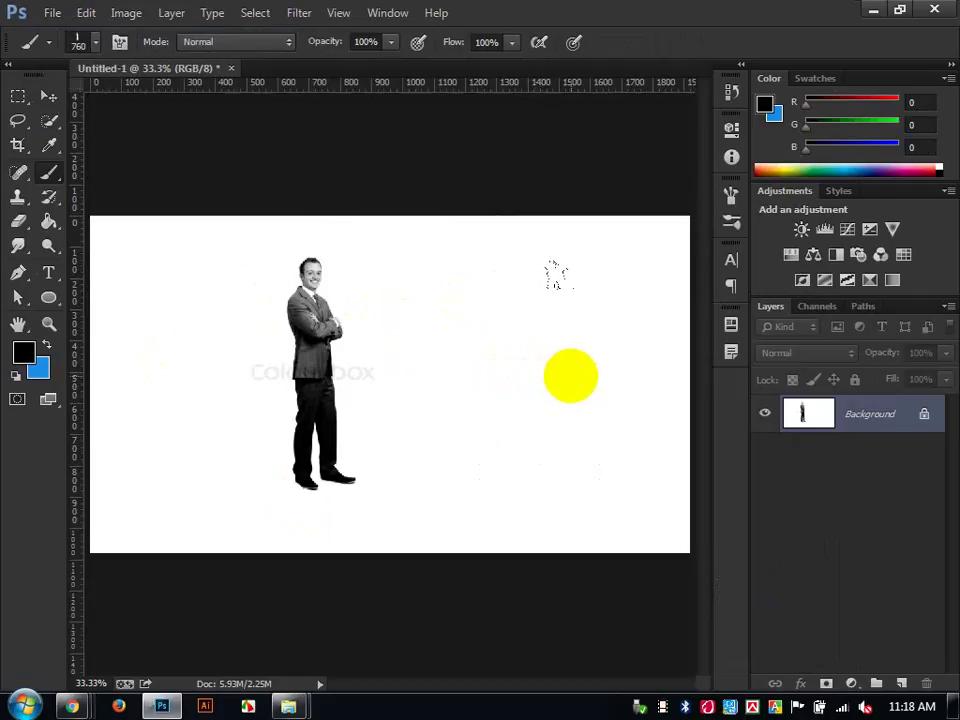
key(ctrl+z)
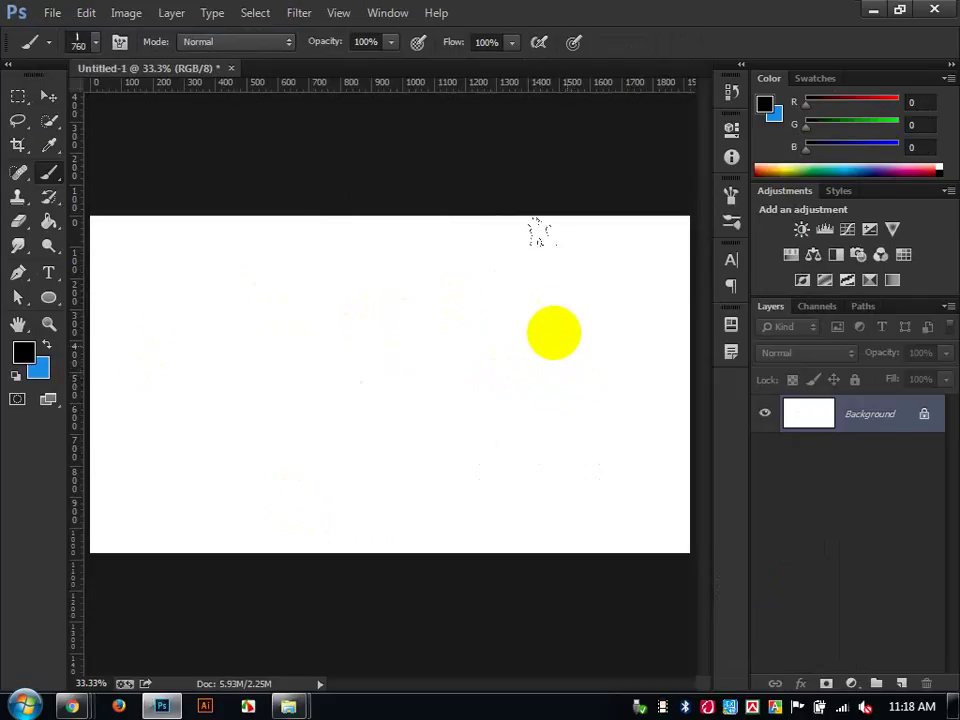
Open tree_PNG3498.png from the desktop's Resourch folder in Photoshop and close it again.
click(873, 12)
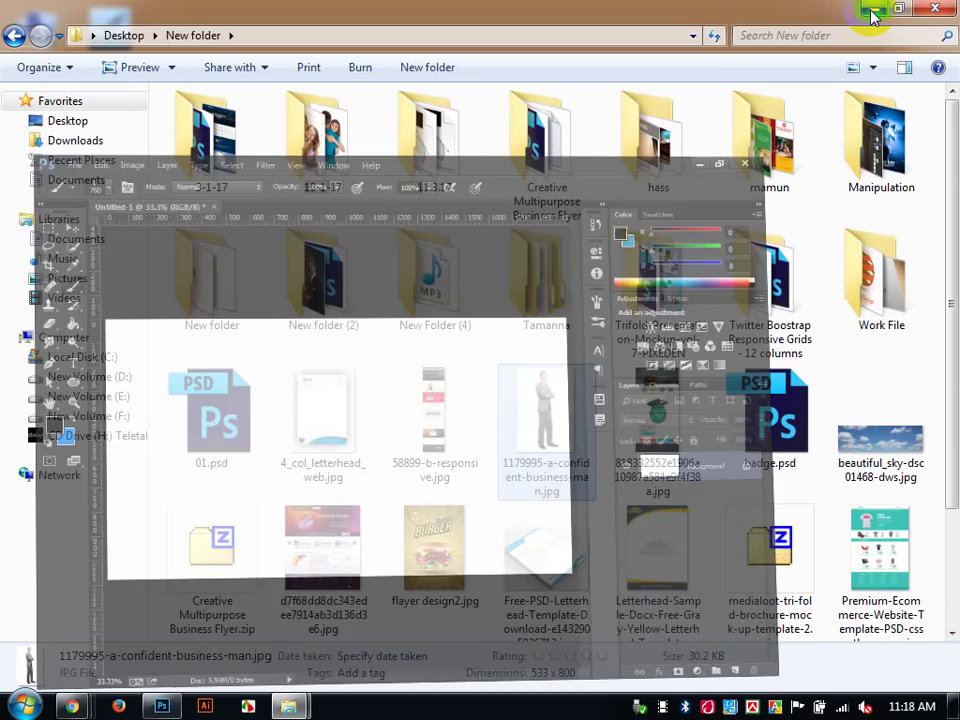
click(873, 12)
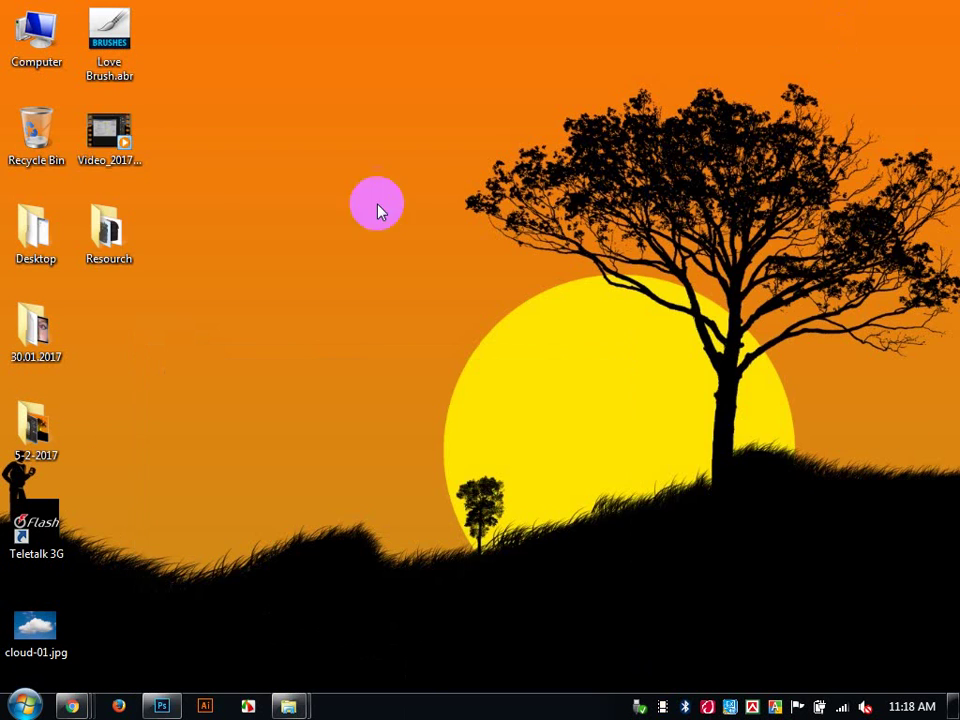
double_click(160, 232)
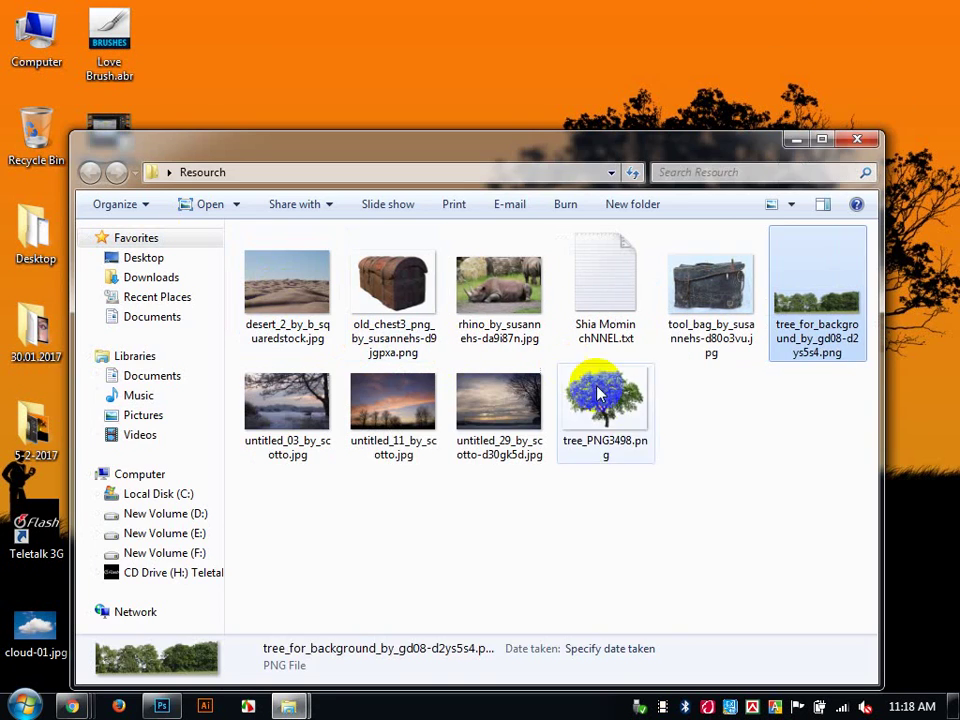
drag(605, 410, 375, 36)
click(48, 97)
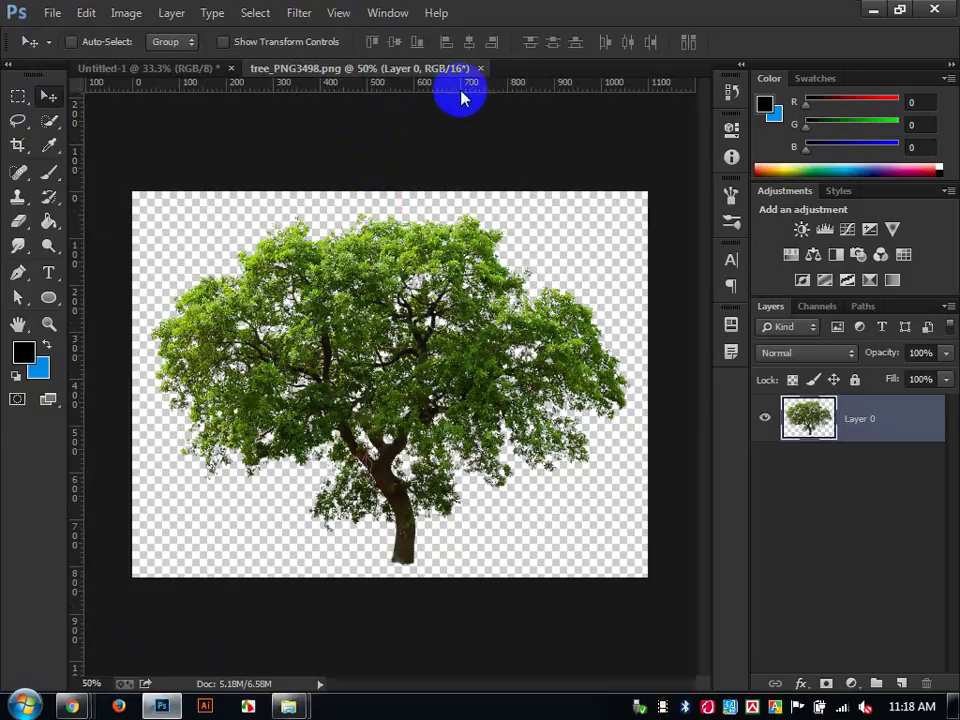
click(481, 68)
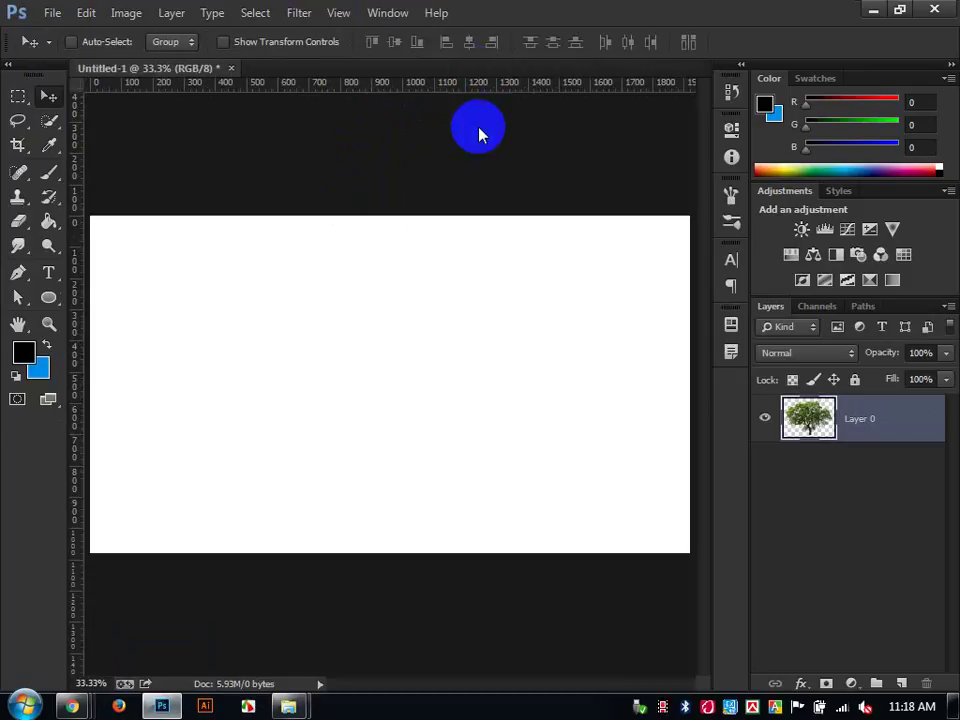
Try the 760 px businessman brush near the canvas centre and undo the stamp.
click(49, 172)
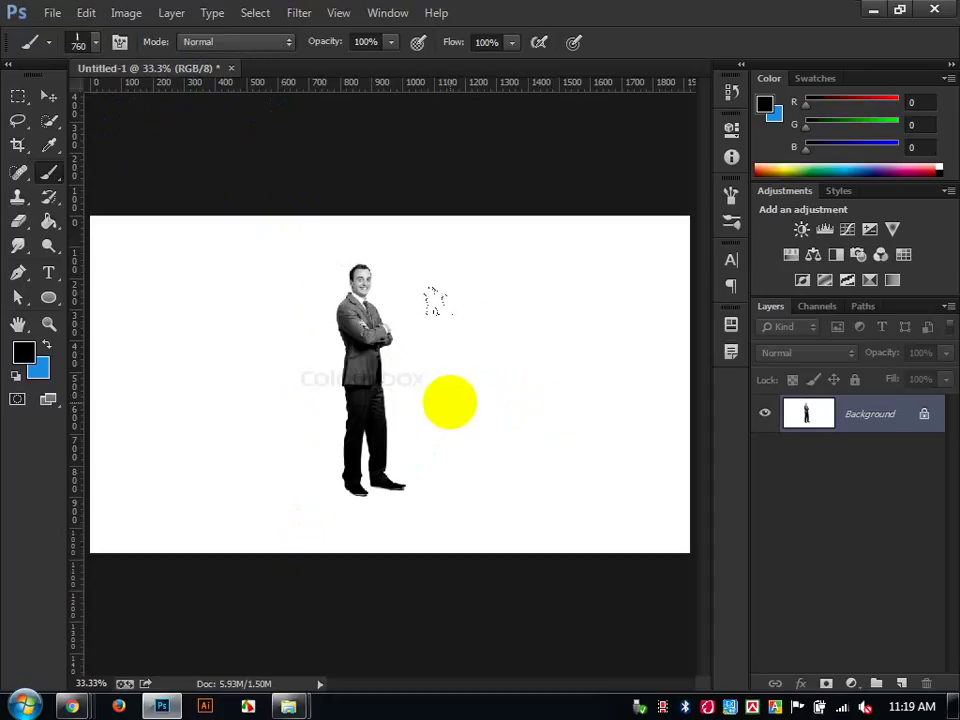
key(ctrl+z)
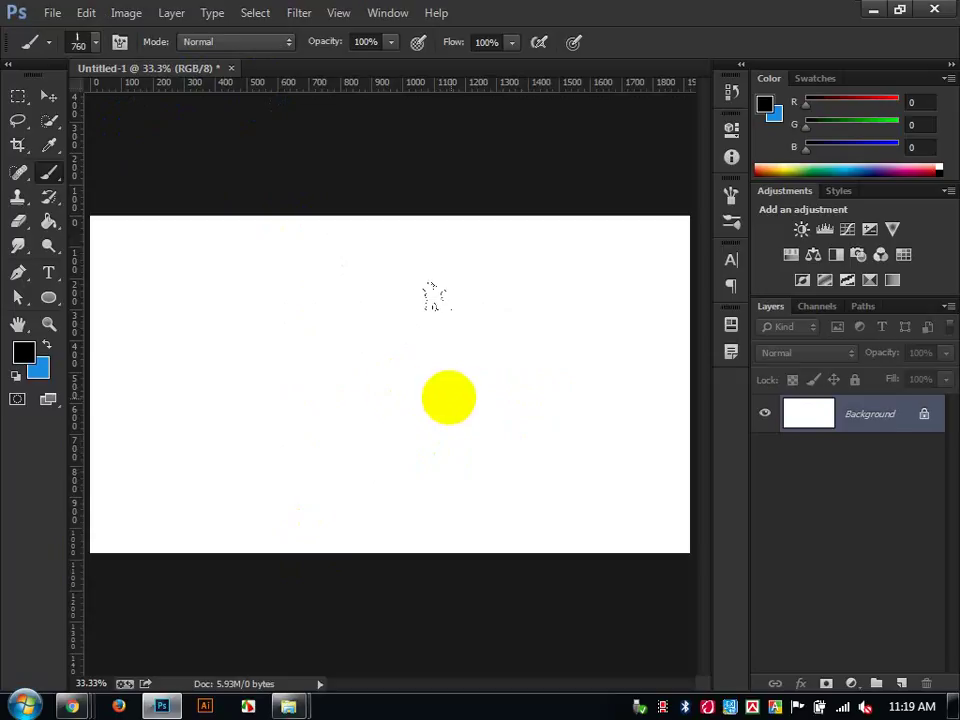
Try the Pencil tool at 1 px with thin black freehand lines across the canvas.
drag(48, 176, 130, 192)
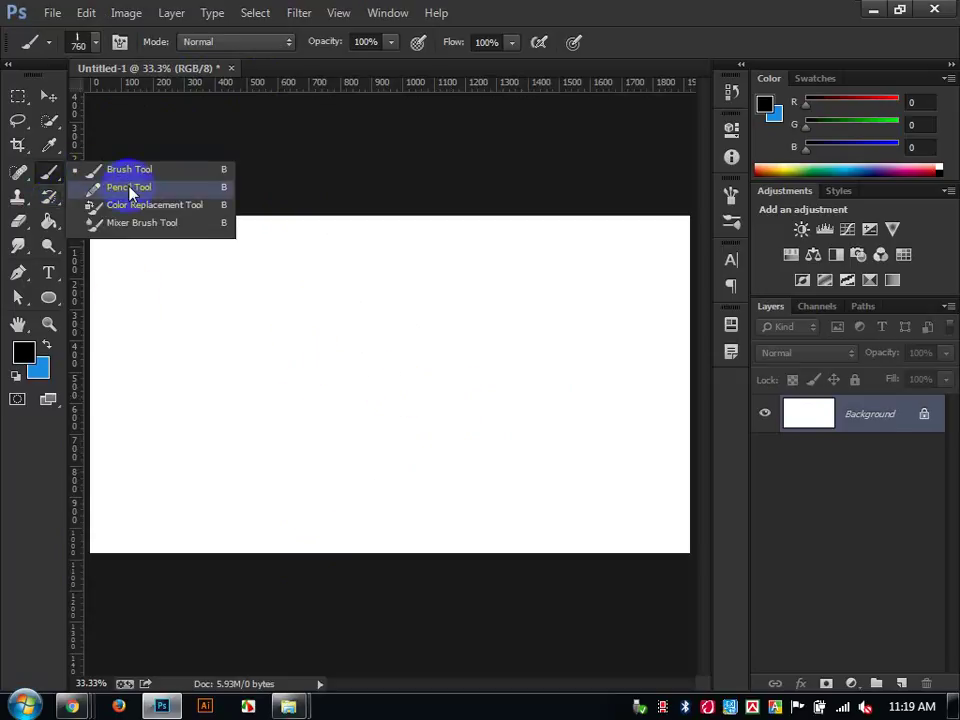
click(145, 192)
mouse_move(192, 486)
mouse_down()
mouse_move(348, 432)
mouse_move(472, 352)
mouse_move(501, 383)
mouse_move(522, 501)
mouse_move(568, 437)
mouse_move(369, 311)
mouse_move(259, 325)
mouse_up()
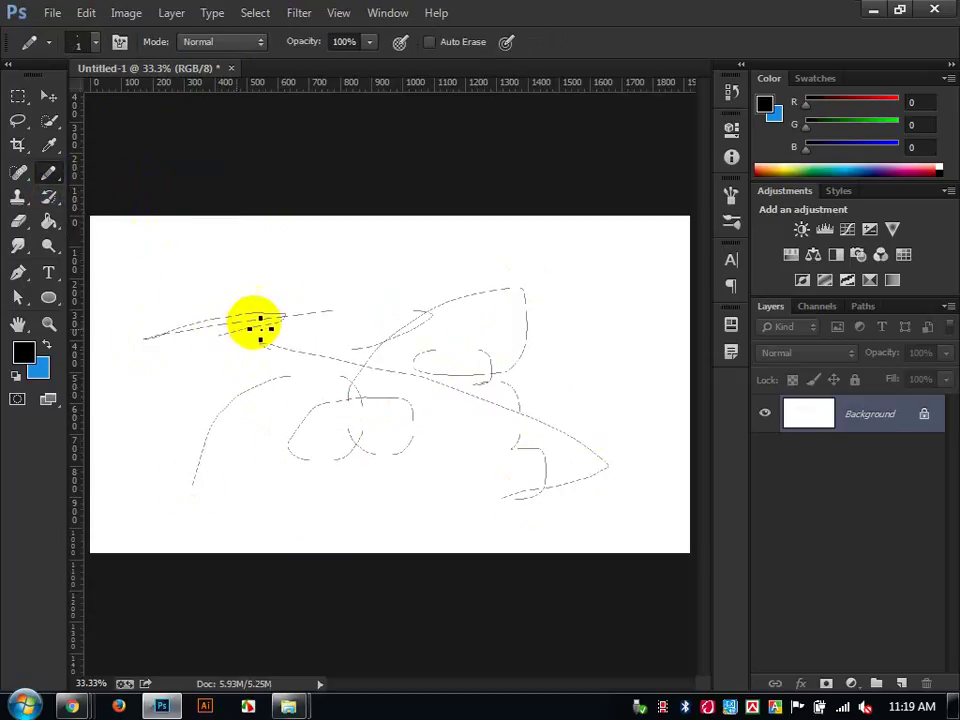
Enlarge the pencil tip to 80 px and scribble thick black strokes over the thin lines.
key(bracketright)
key(bracketright)
key(bracketright)
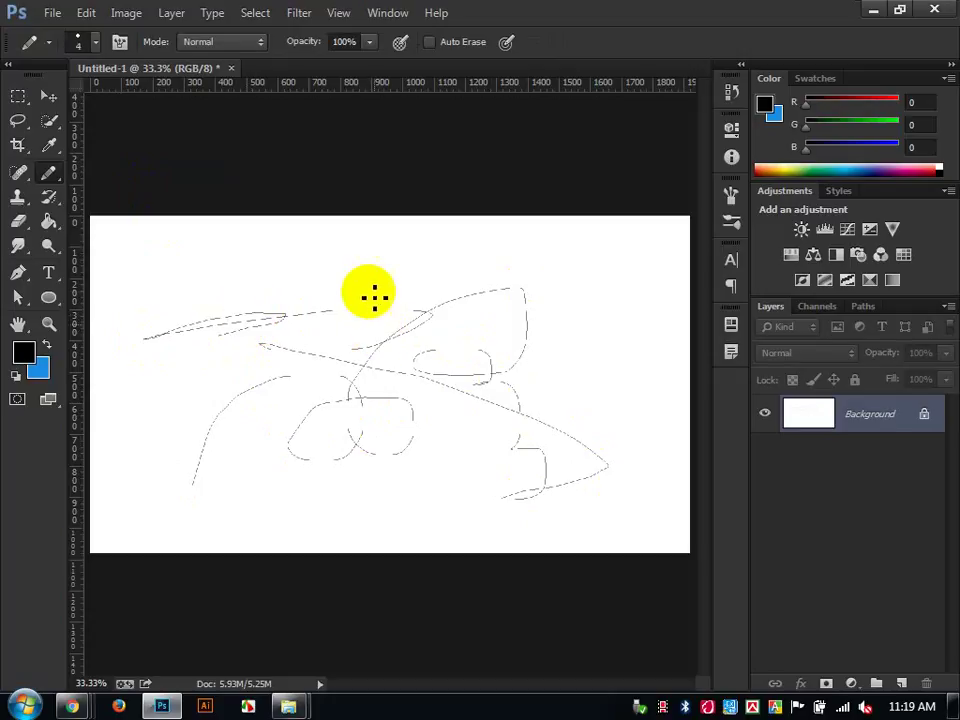
key(bracketright)
key(bracketright)
key(bracketright)
key(bracketright)
mouse_move(369, 293)
mouse_down()
mouse_move(550, 379)
mouse_move(522, 481)
mouse_move(393, 468)
mouse_move(184, 400)
mouse_move(285, 355)
mouse_up()
drag(268, 281, 580, 282)
Undo all the pencil strokes so the canvas is blank white.
scroll(347, 300, up, 5)
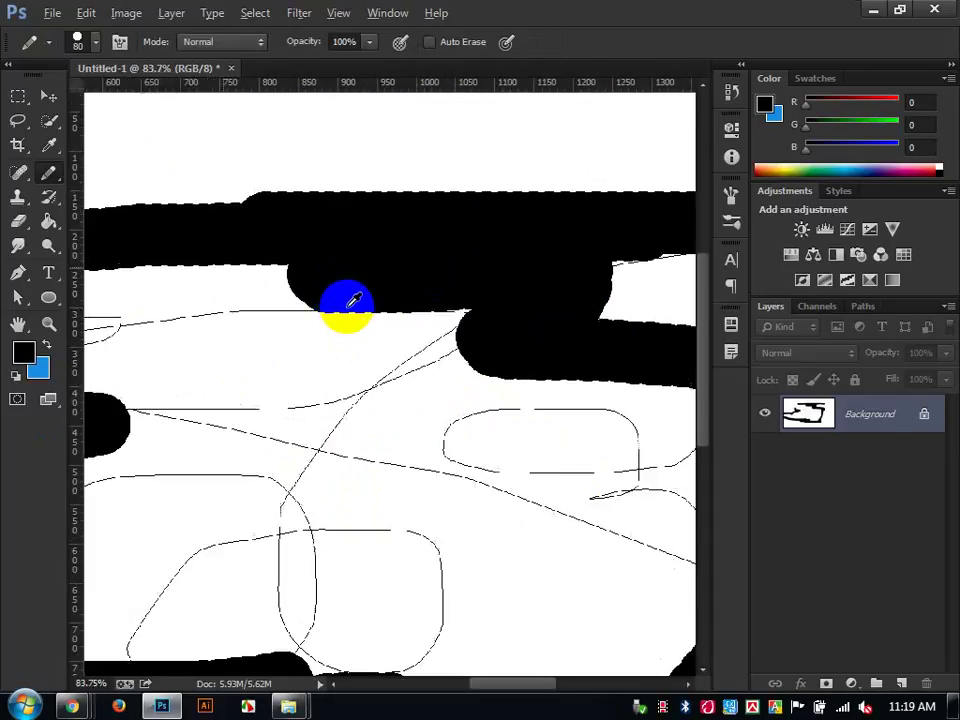
key(ctrl+alt+z)
key(ctrl+alt+z)
key(ctrl+alt+z)
key(ctrl+alt+z)
key(ctrl+alt+z)
key(ctrl+alt+z)
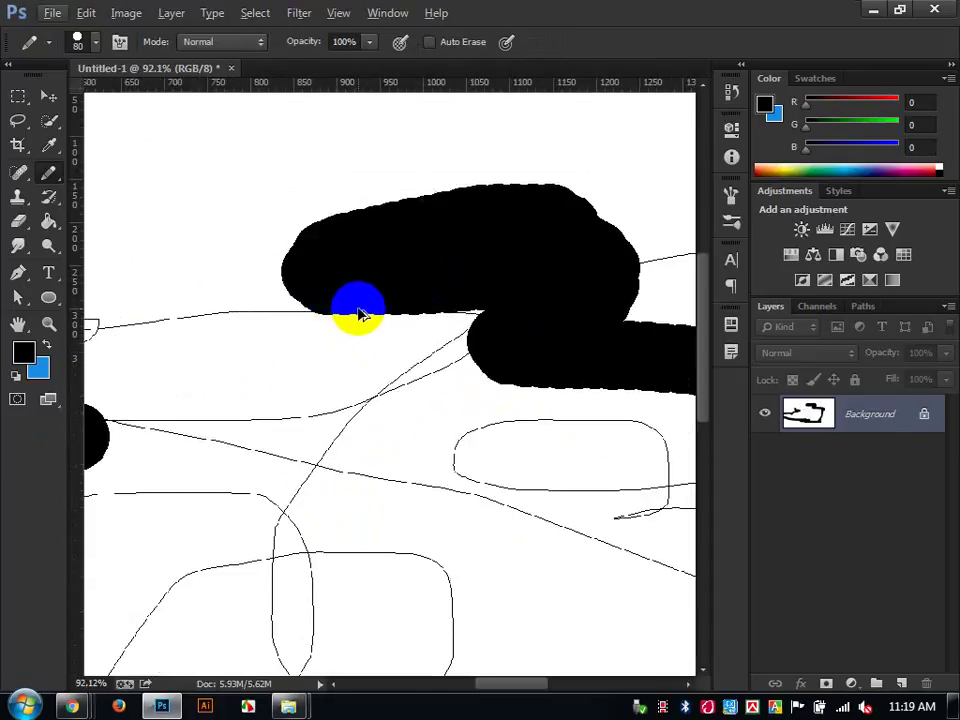
scroll(365, 302, down, 5)
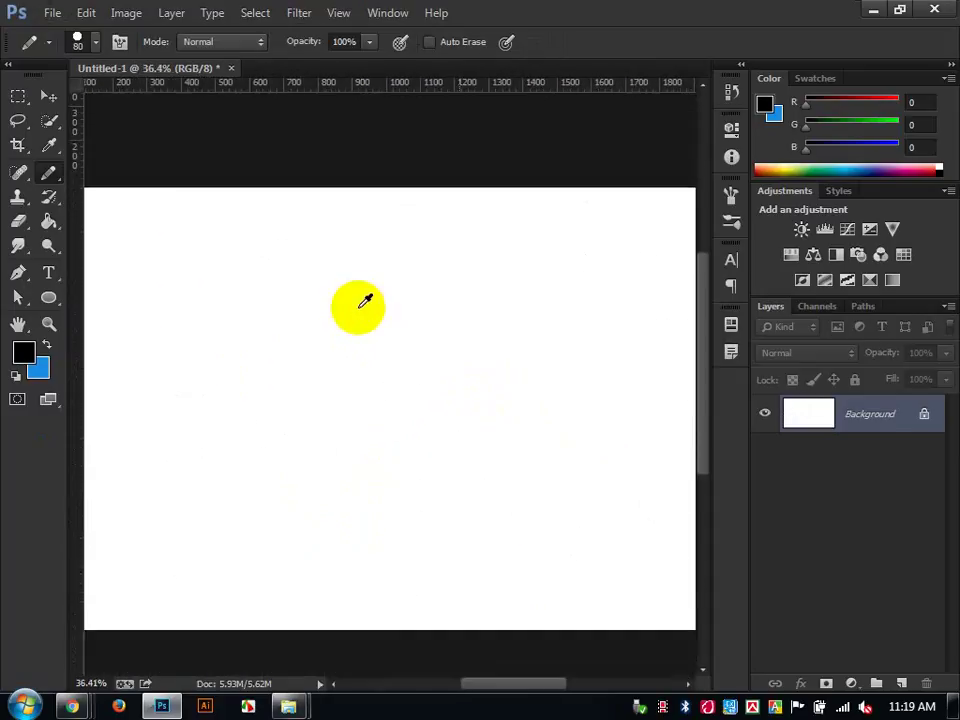
Switch back to the Brush tool in Normal mode and stamp two businessman figures side by side on the canvas.
right_click(48, 172)
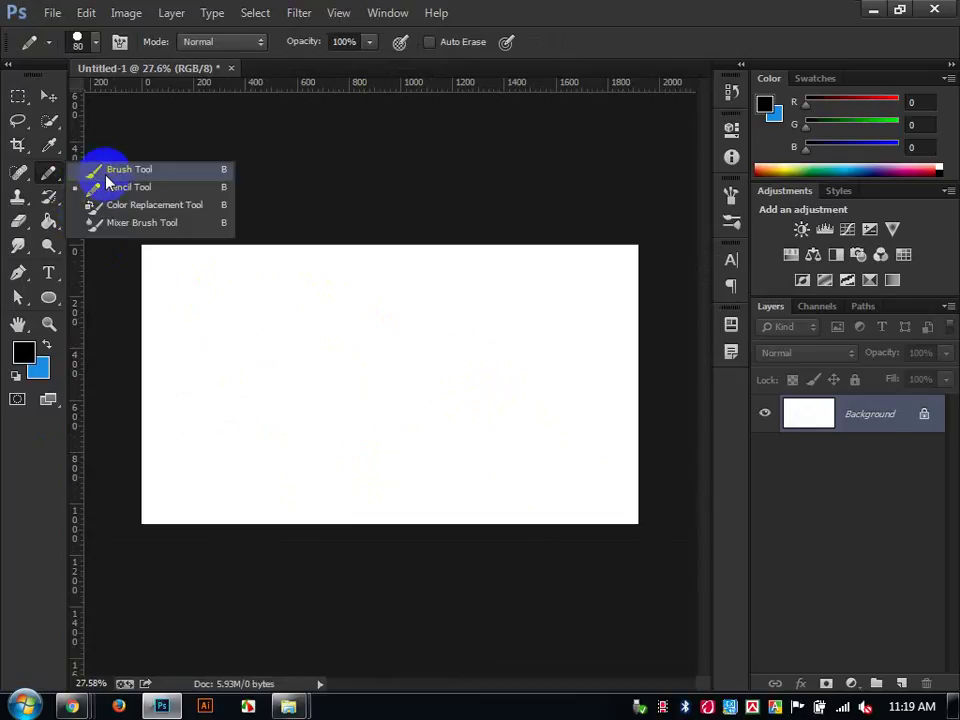
click(100, 167)
click(226, 44)
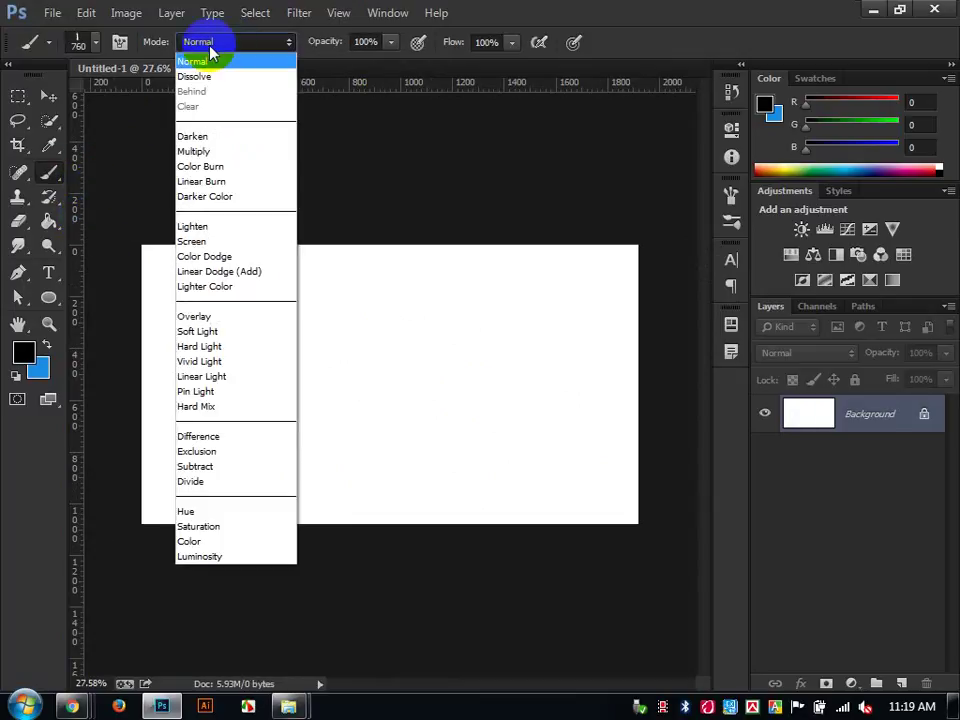
click(205, 215)
click(300, 381)
click(490, 375)
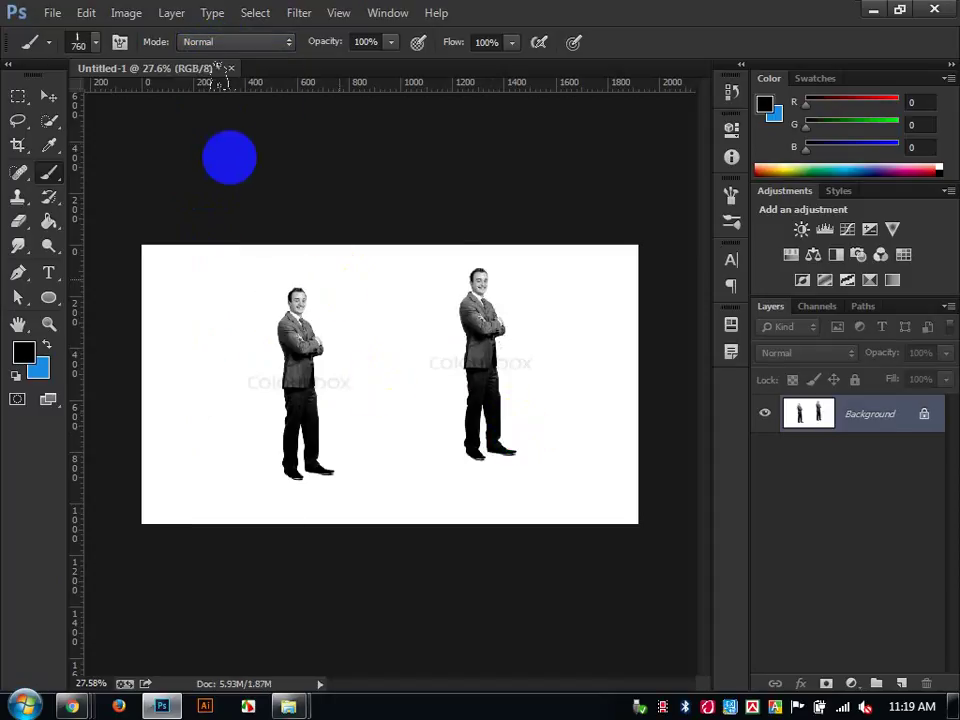
Switch the brush's blending mode to Lighter Color and return it to Normal.
click(226, 44)
click(236, 285)
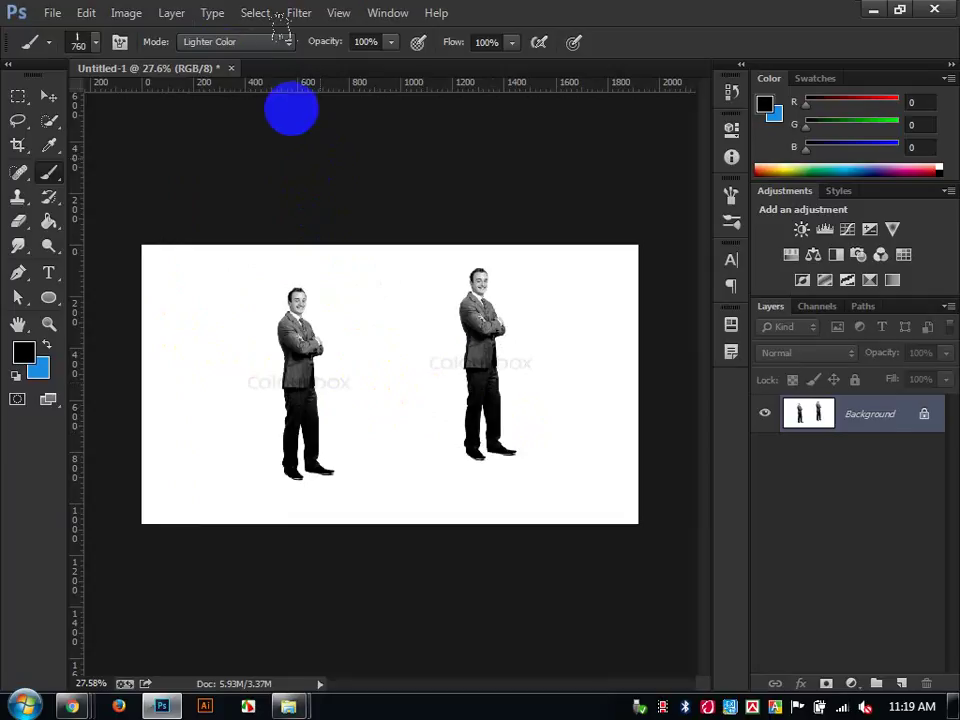
click(211, 43)
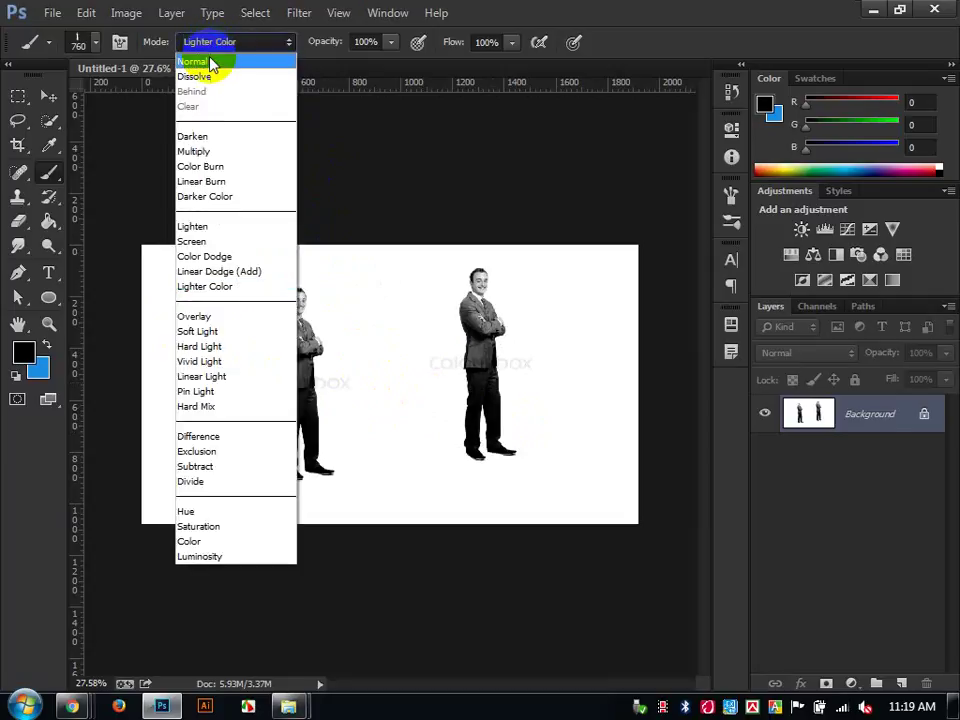
click(212, 59)
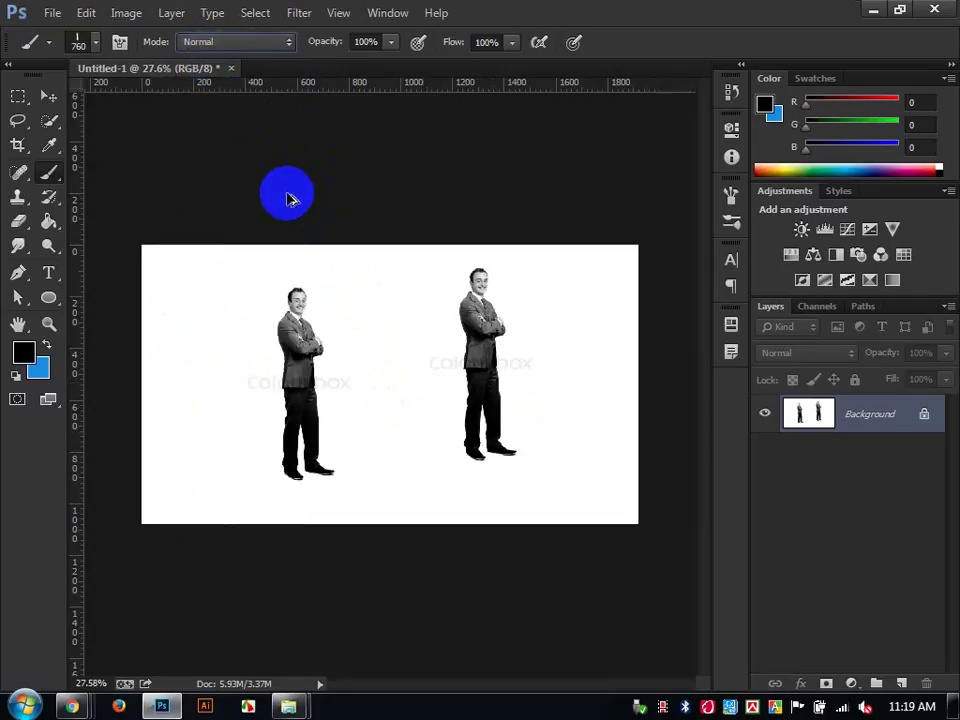
Undo both businessman stamps so the canvas is blank white.
key(ctrl+alt+z)
key(ctrl+alt+z)
key(ctrl+alt+z)
key(ctrl+alt+z)
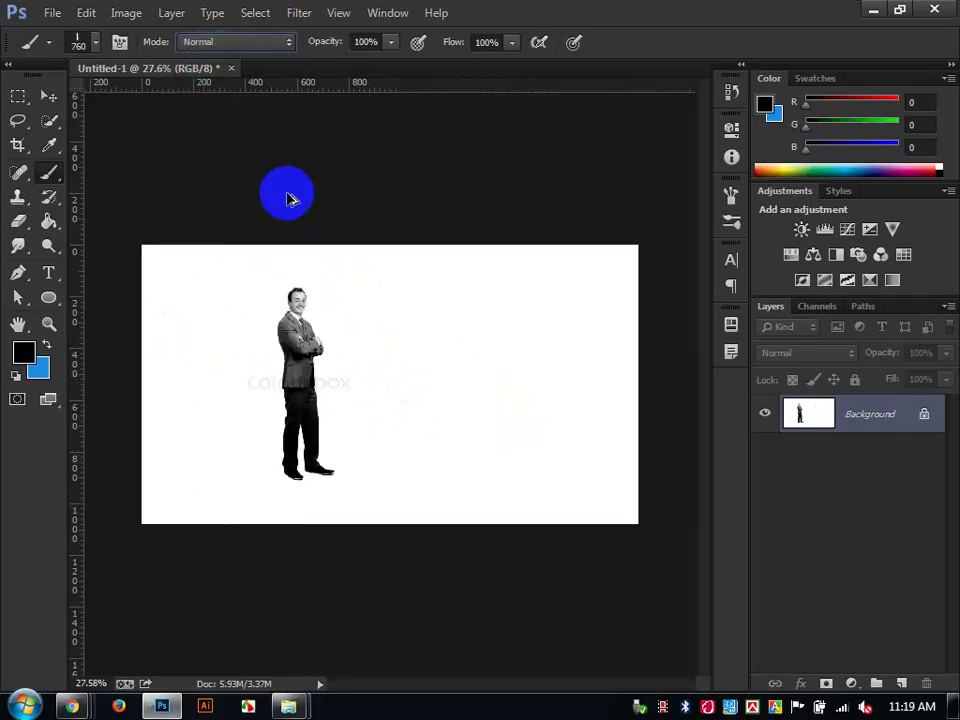
Set the brush opacity to 48% and stamp one businessman figure in the middle of the canvas.
click(345, 50)
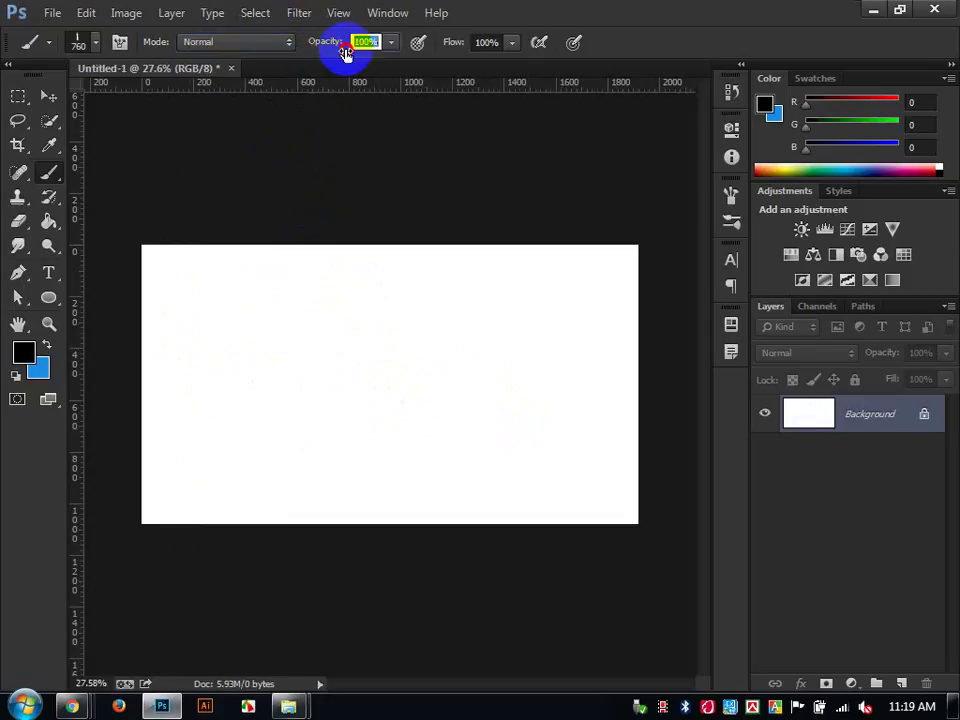
text(48)
click(408, 415)
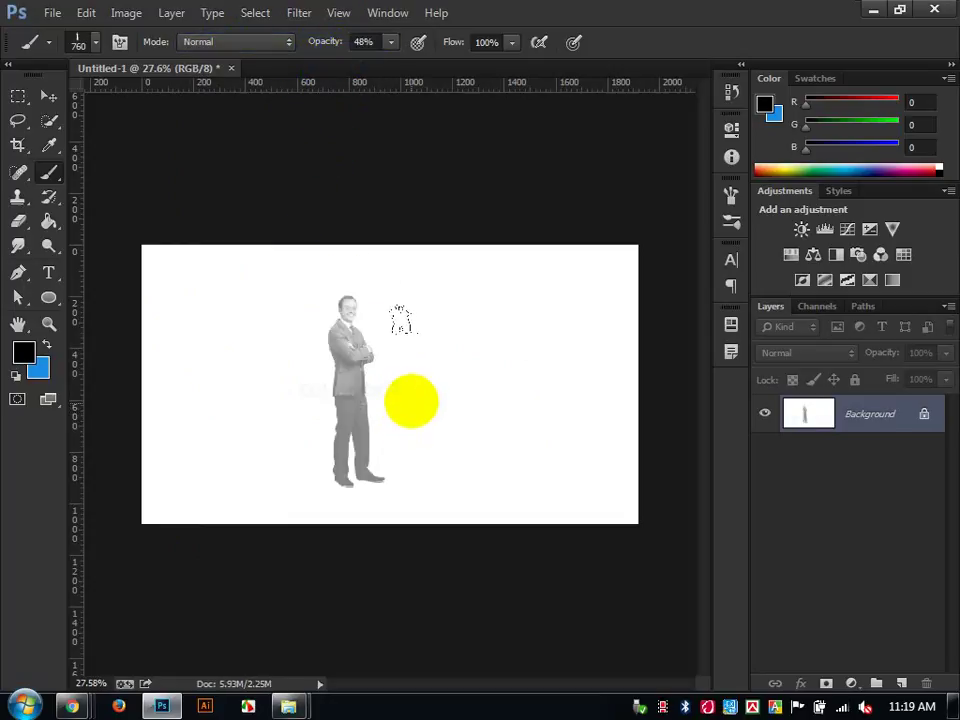
Undo the semi-transparent businessman stamp and restore the brush opacity to 100%.
key(ctrl+z)
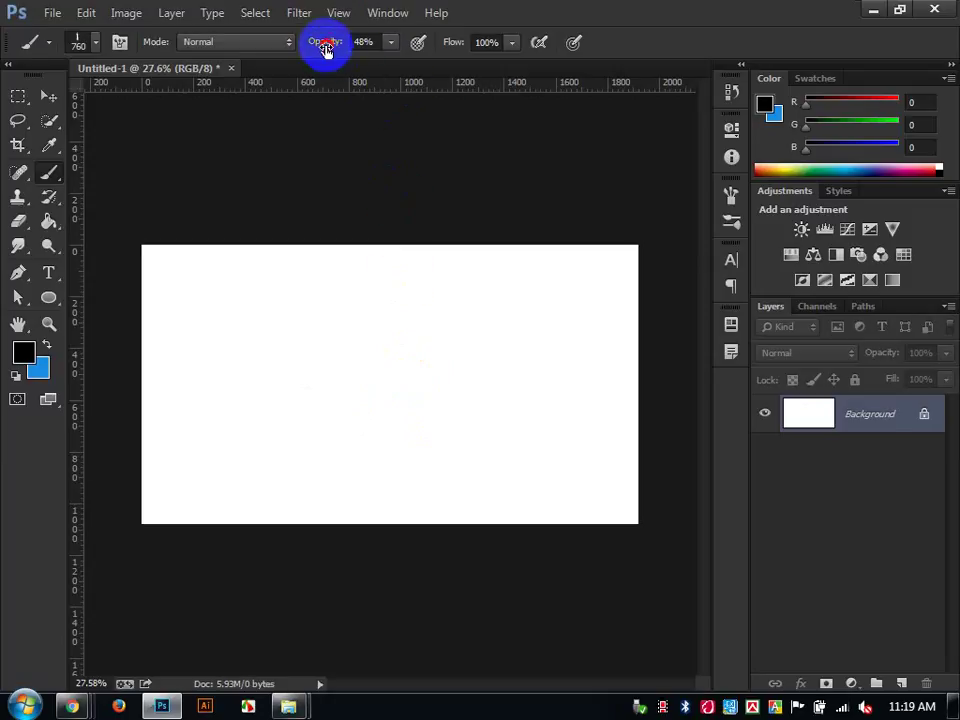
drag(325, 50, 484, 83)
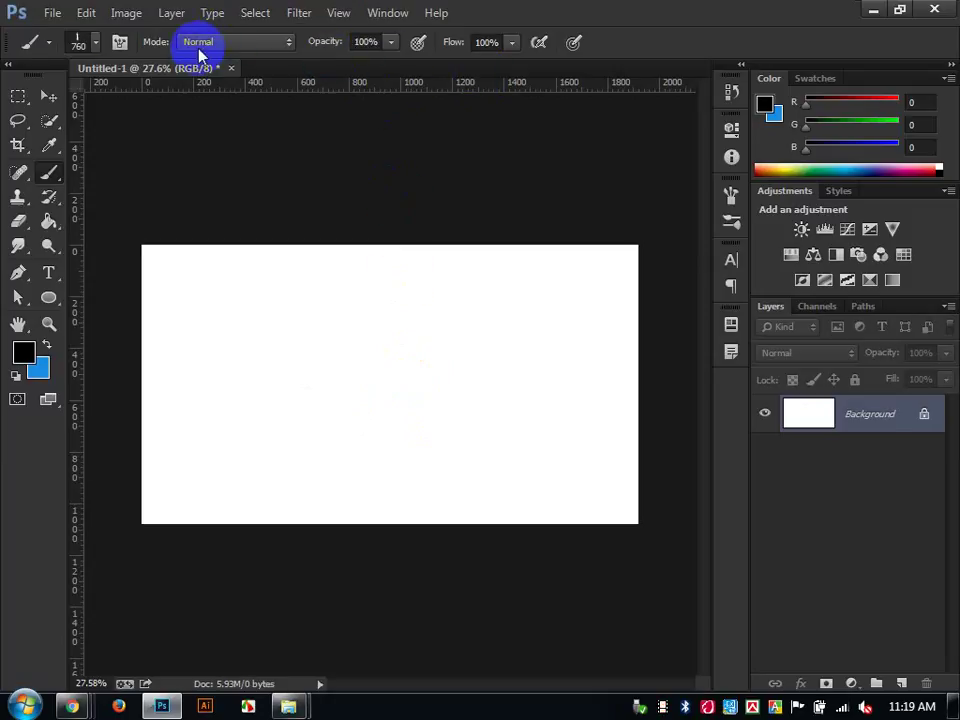
Switch from the Brush tool to the Color Replacement tool.
right_click(48, 172)
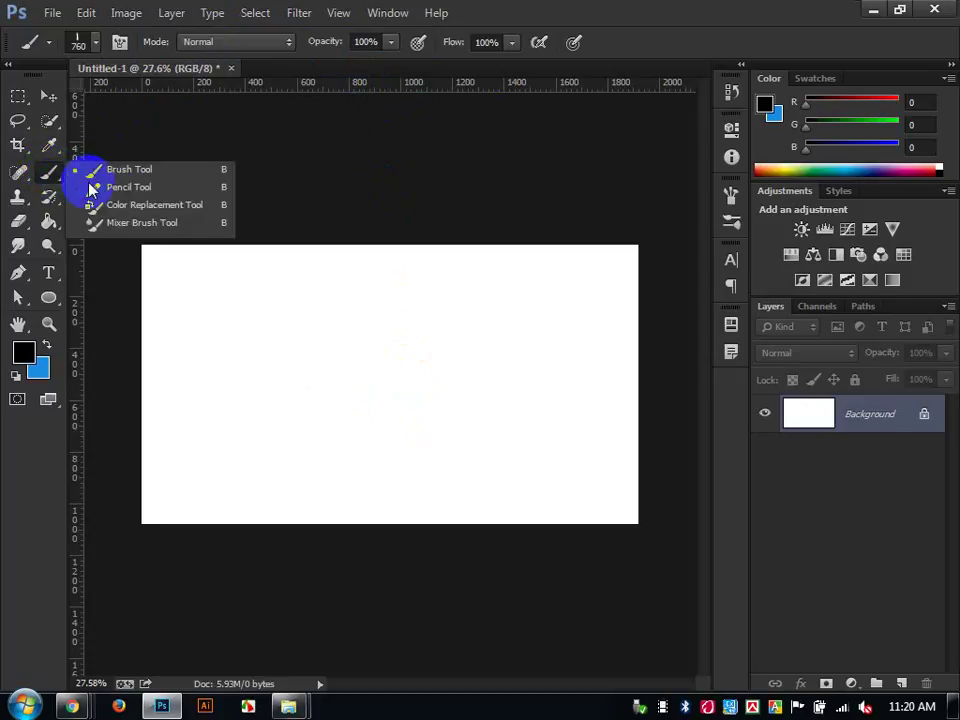
click(135, 213)
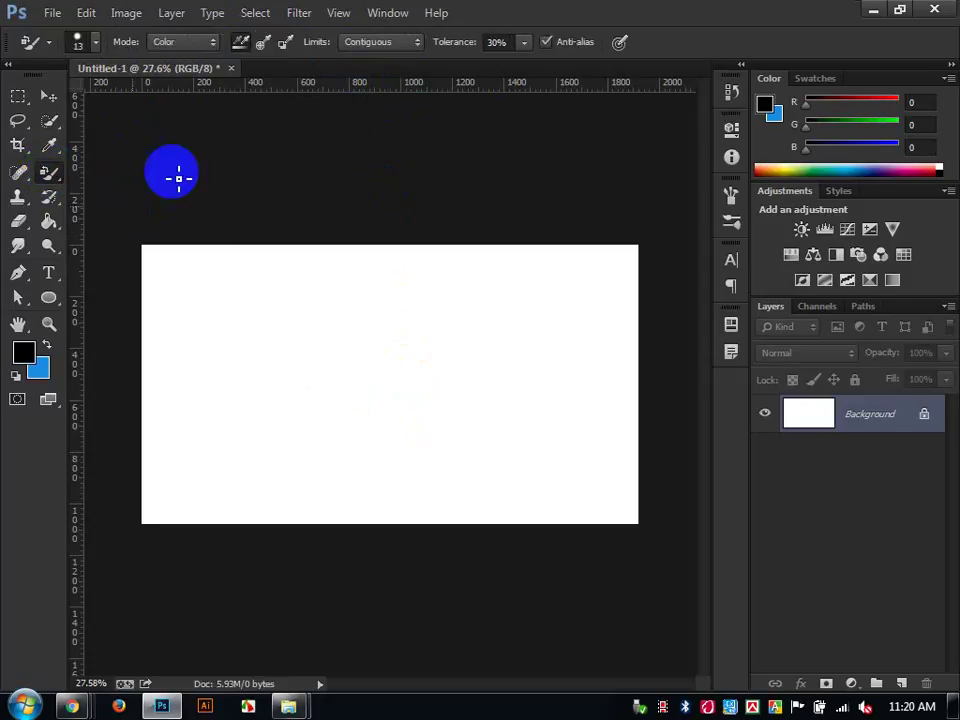
Switch to Windows Explorer and open the 10-1-17 image folder inside New folder.
click(874, 14)
click(860, 131)
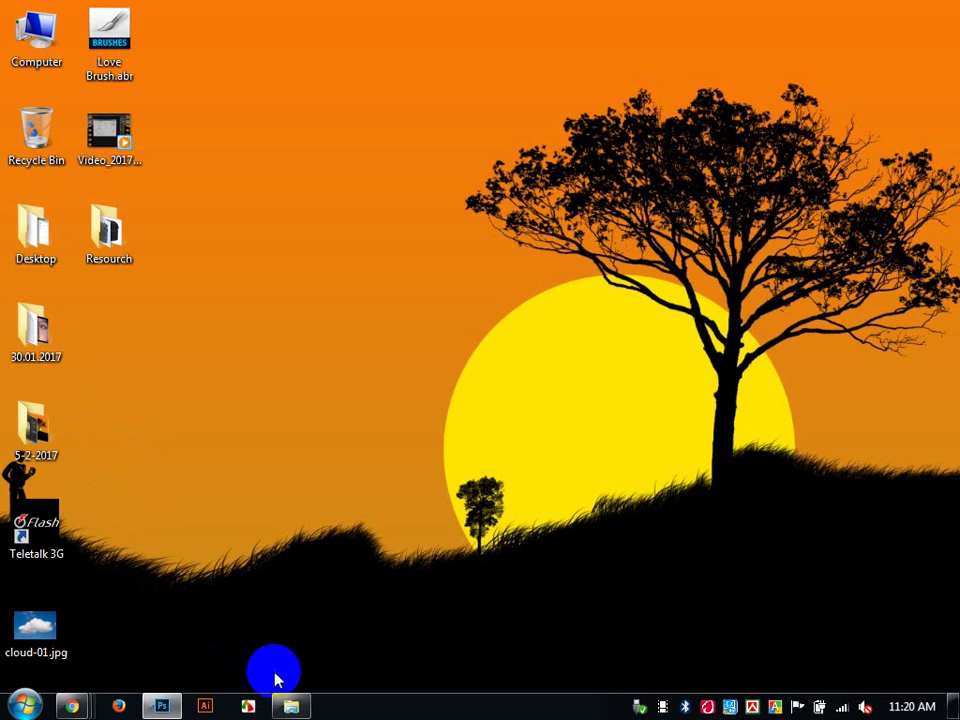
click(303, 708)
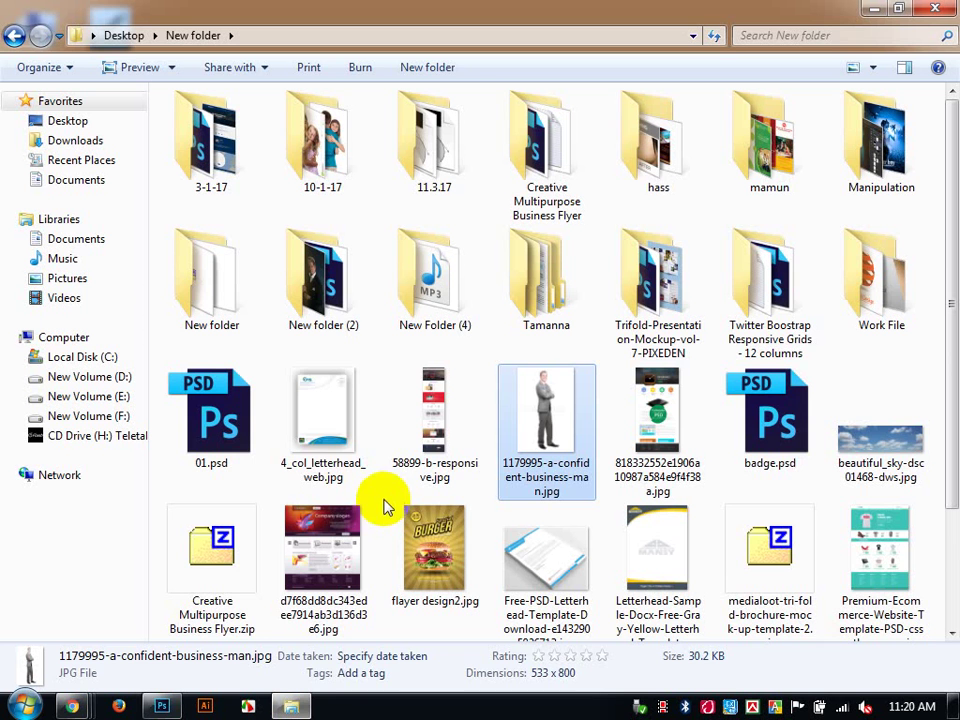
double_click(311, 158)
Try placing the girl-hugging-guy photo on the blank canvas and cancel the placement.
drag(285, 200, 377, 279)
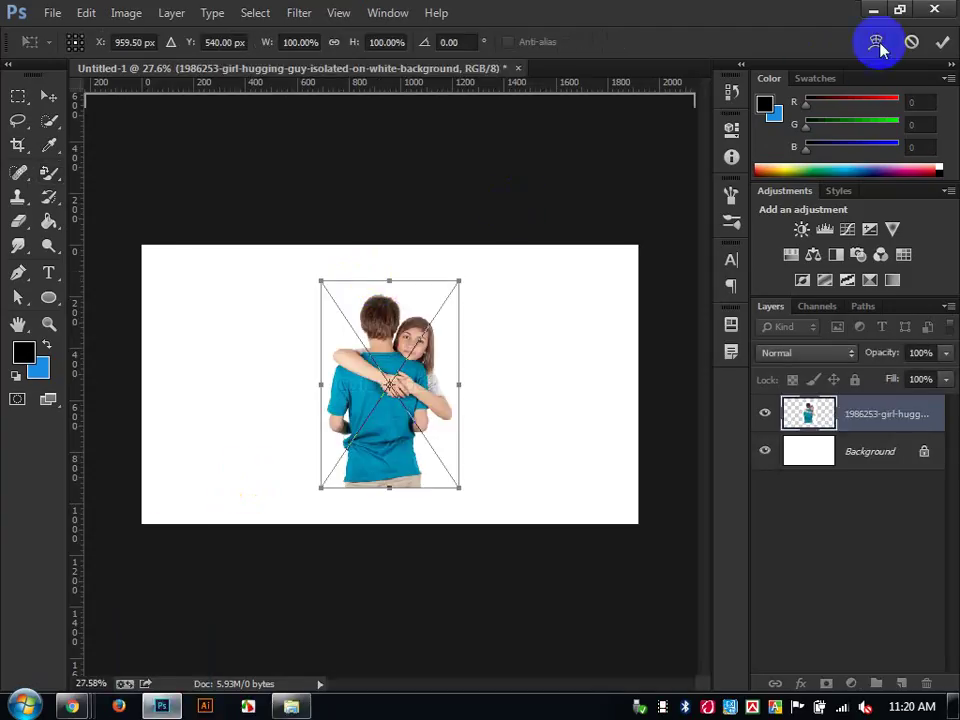
click(913, 44)
Place 1986253-girl-hugging-guy-isolated-on-white-background.jpg from the 10-1-17 folder at the canvas centre as a Smart Object layer.
click(872, 12)
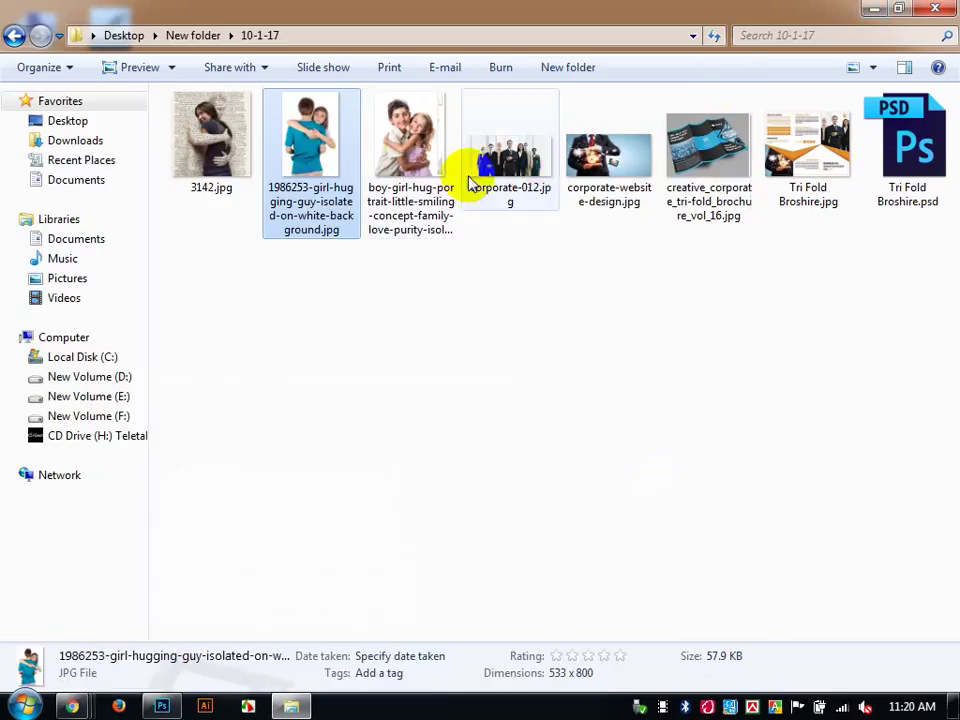
drag(305, 160, 345, 390)
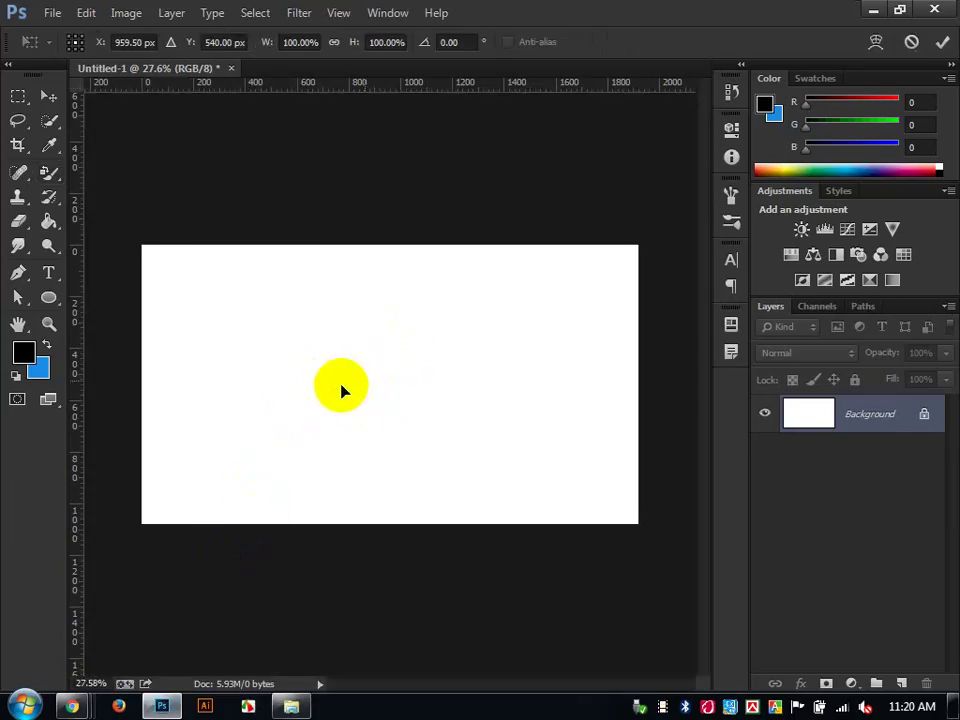
click(938, 46)
key(b)
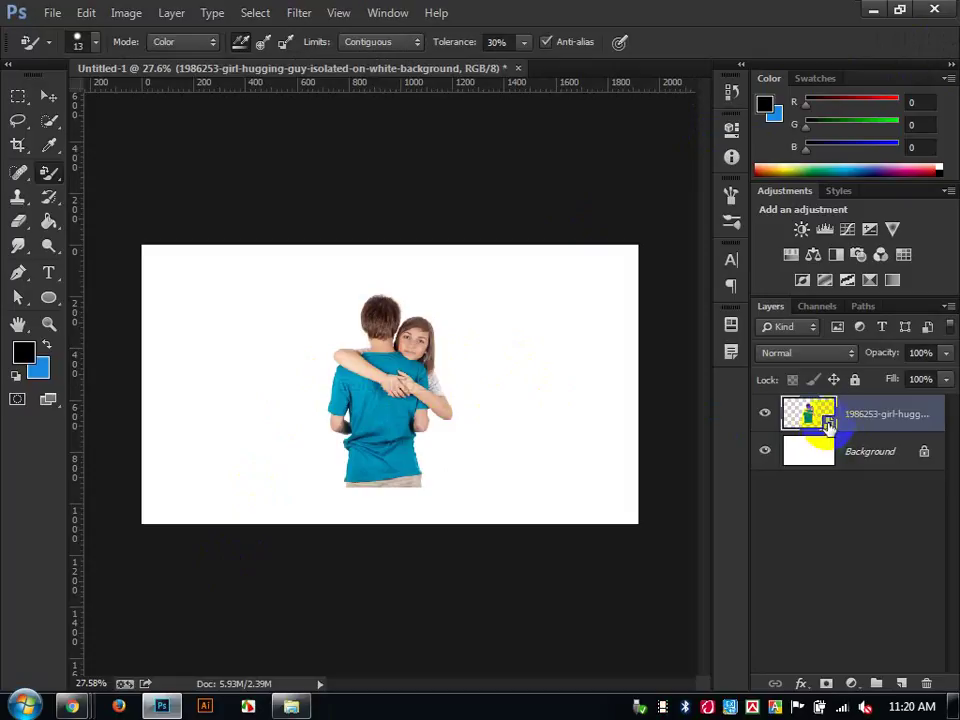
click(401, 393)
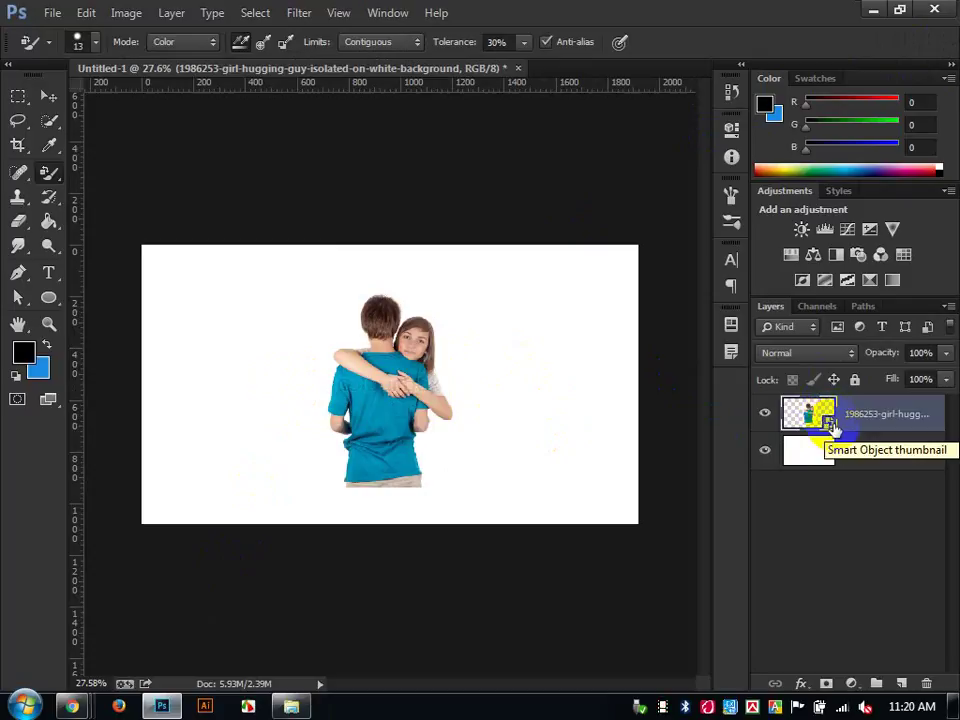
Open the boy-girl-hug portrait JPG as its own document and move a copy of the photo into Untitled-1 over the canvas's left part.
click(290, 706)
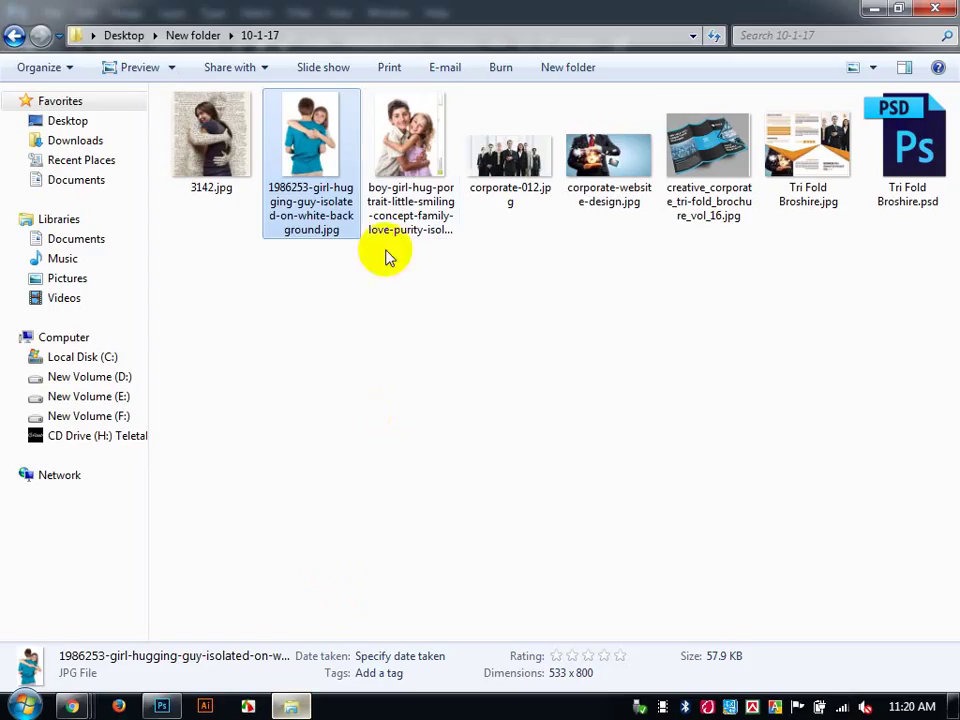
drag(400, 210, 581, 69)
click(583, 68)
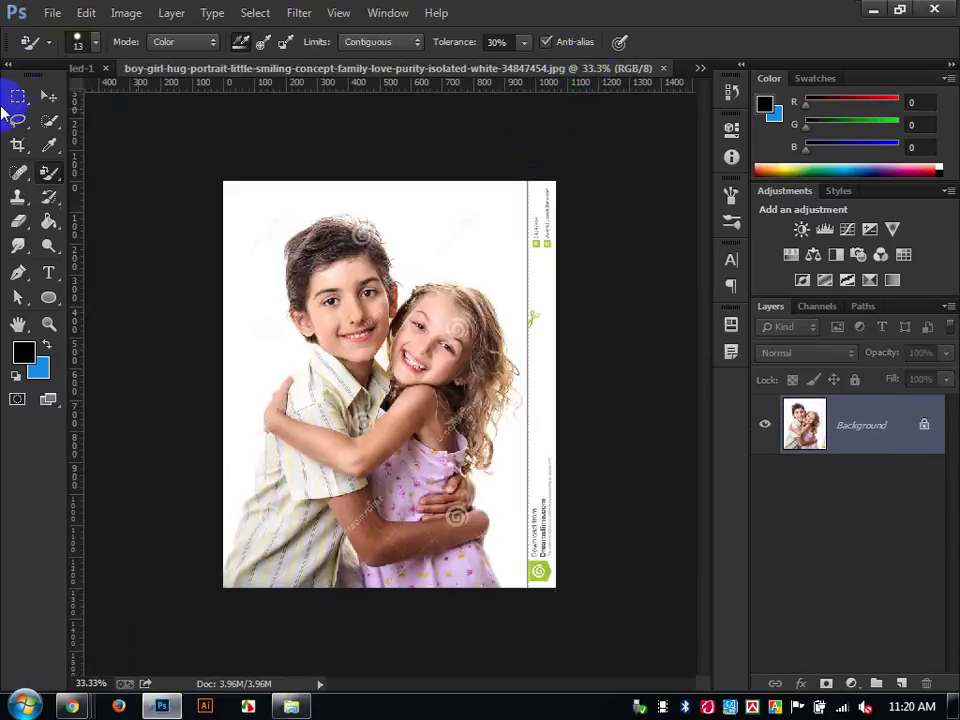
click(48, 96)
drag(420, 222, 236, 326)
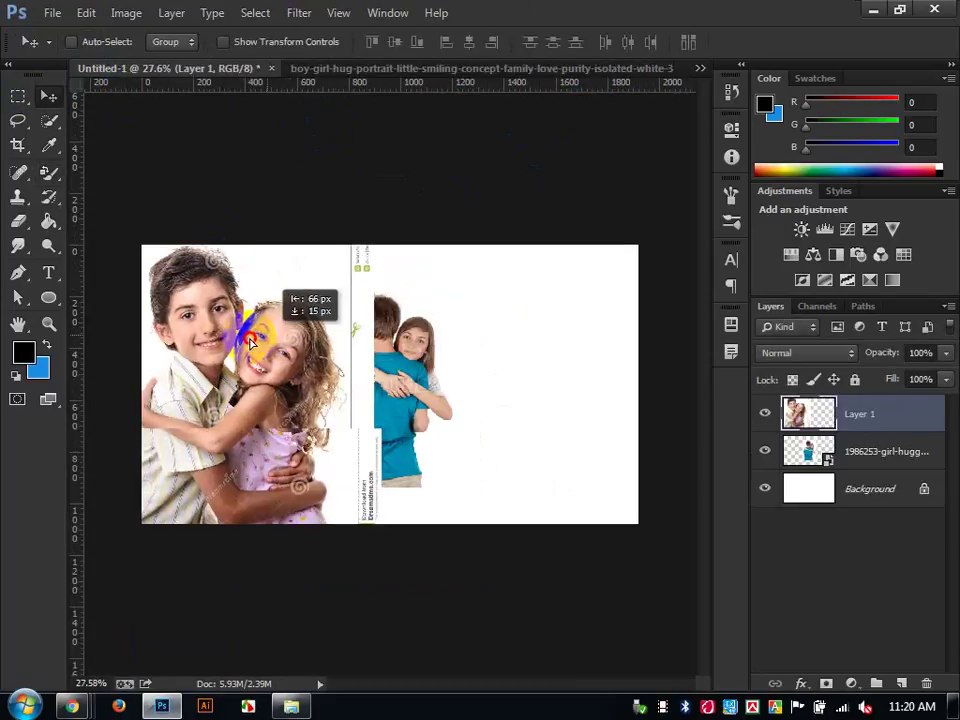
Compare which image adjustments are available for the Smart Object layer and for the regular Layer 1.
click(830, 467)
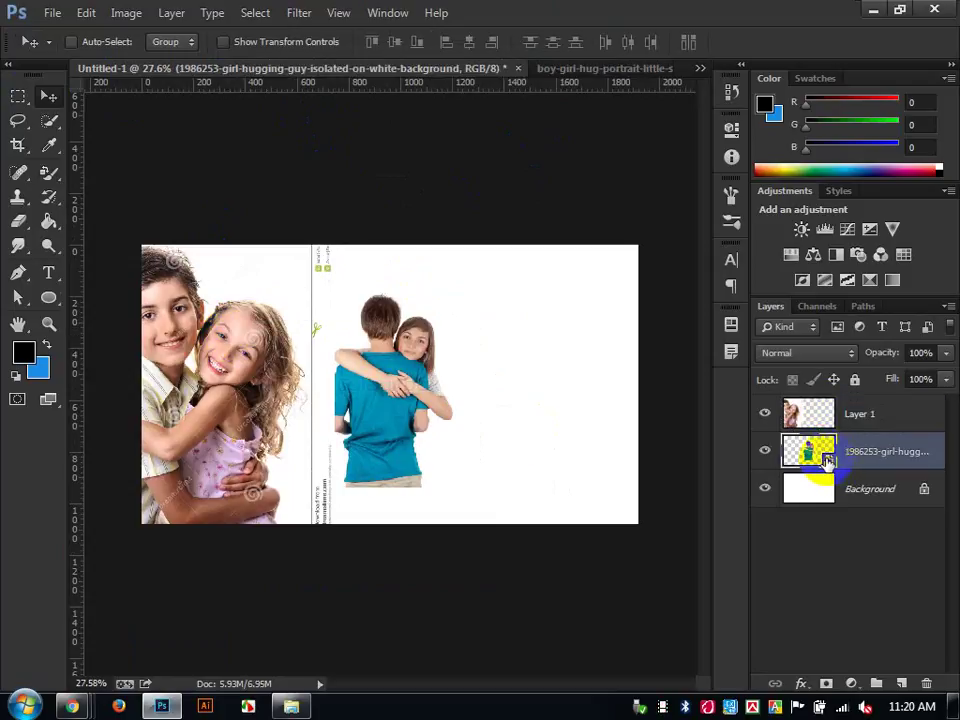
click(126, 13)
mouse_move(150, 60)
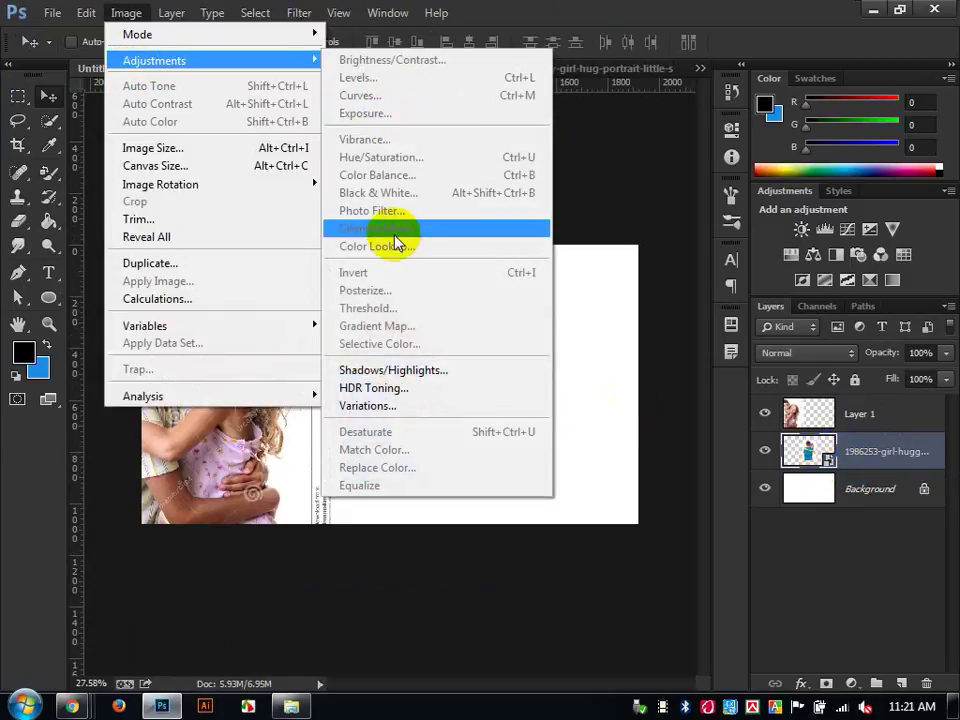
click(776, 401)
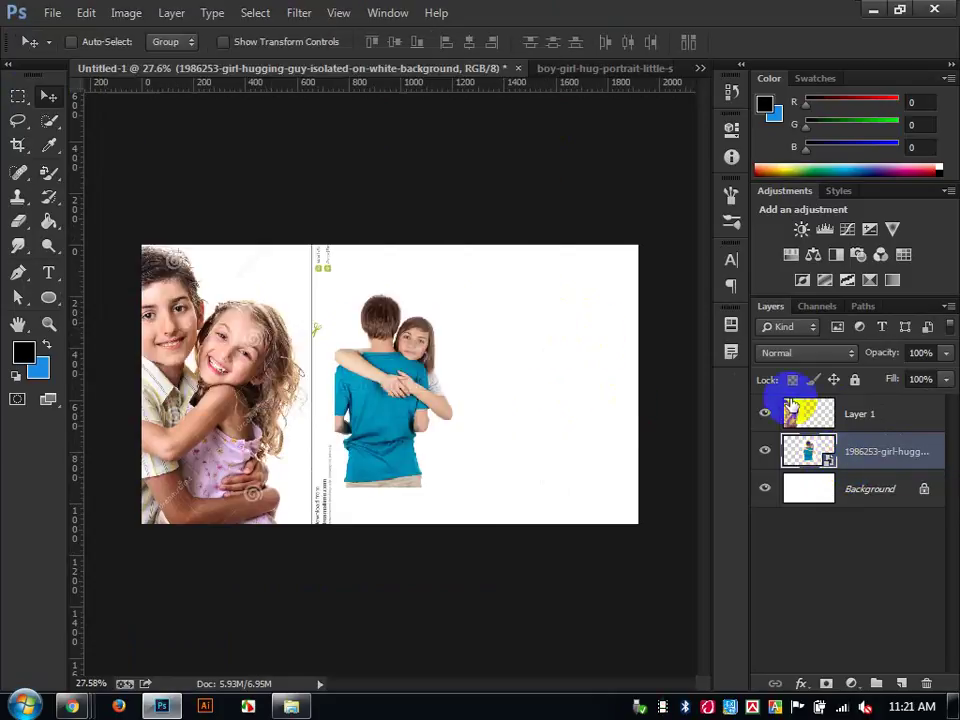
click(818, 414)
click(128, 13)
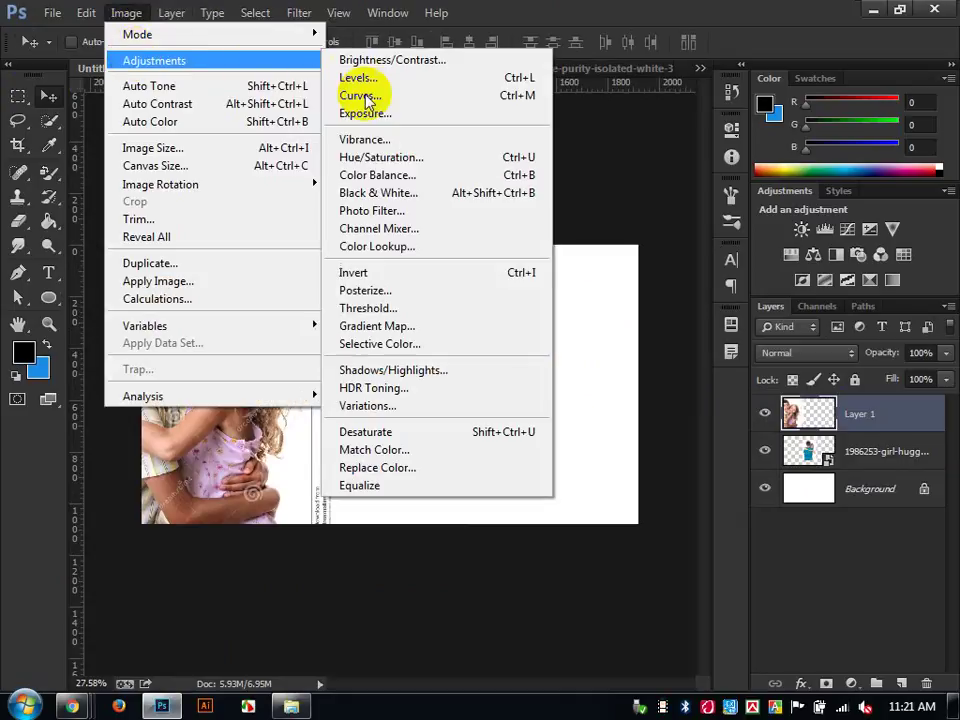
click(598, 186)
Move the boy-and-girl photo to the right on the canvas and delete its layer, Layer 1.
drag(418, 349, 540, 369)
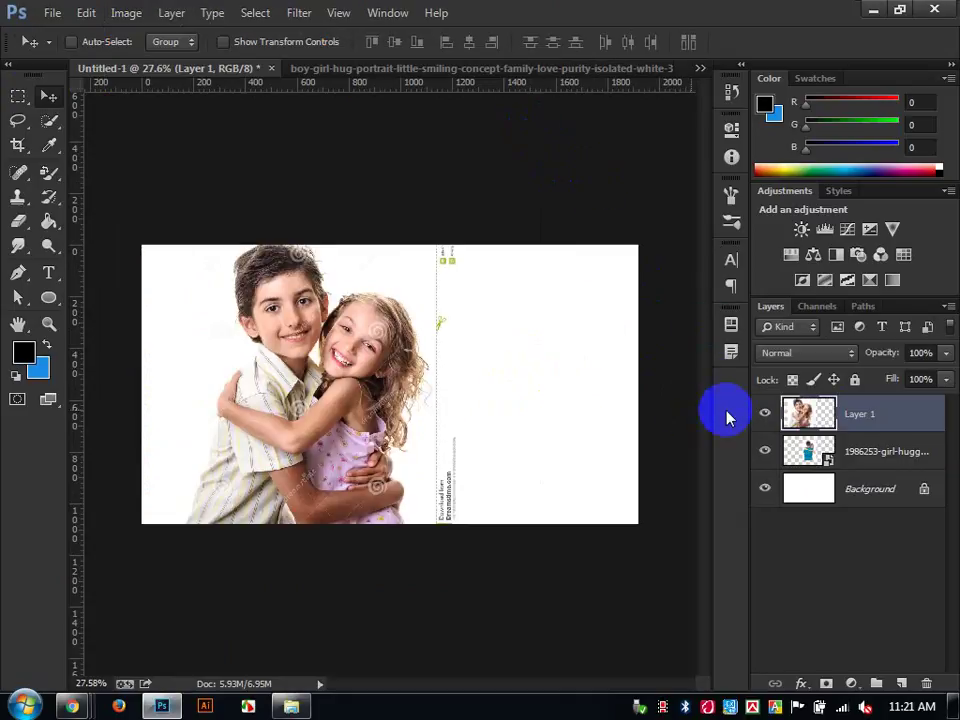
click(831, 463)
click(885, 425)
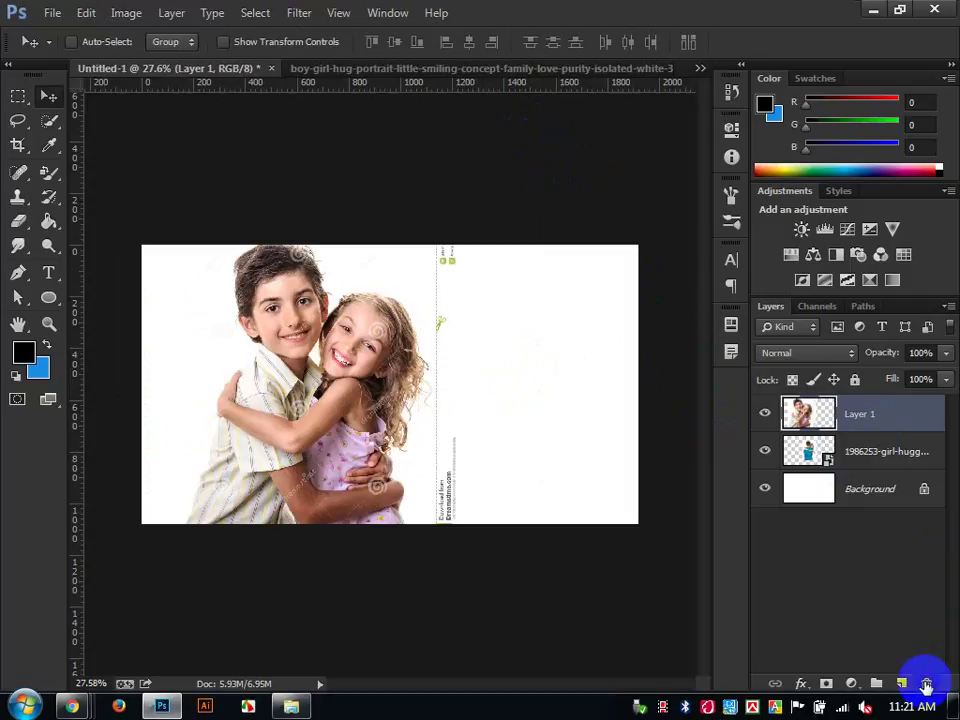
click(925, 686)
Rasterize the girl-hugging-guy Smart Object layer and move the photo slightly down on the canvas.
right_click(912, 407)
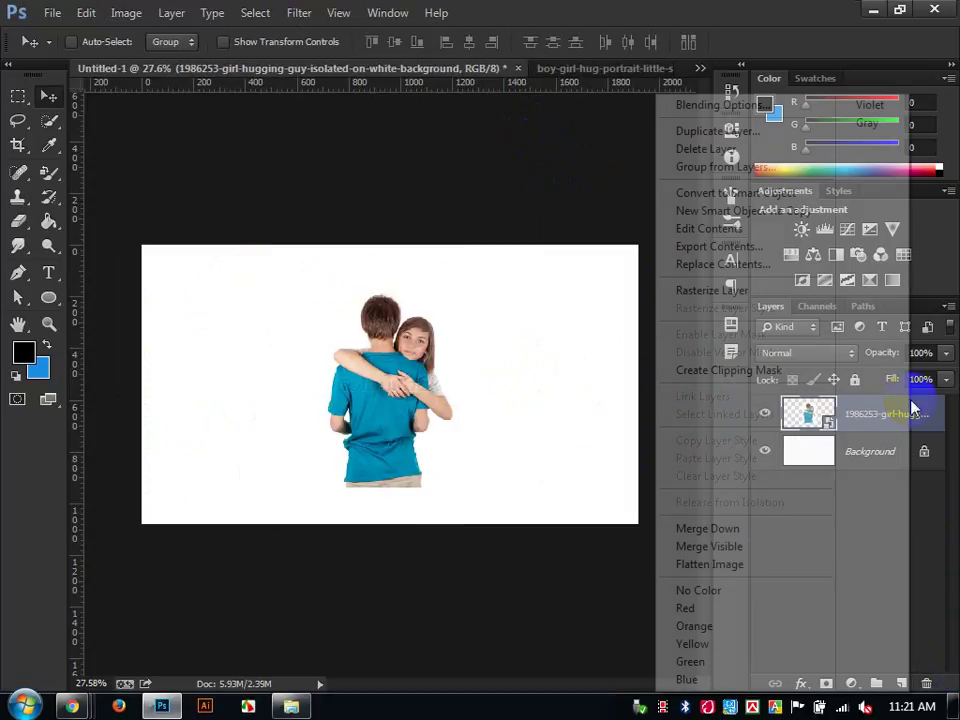
click(828, 428)
right_click(887, 418)
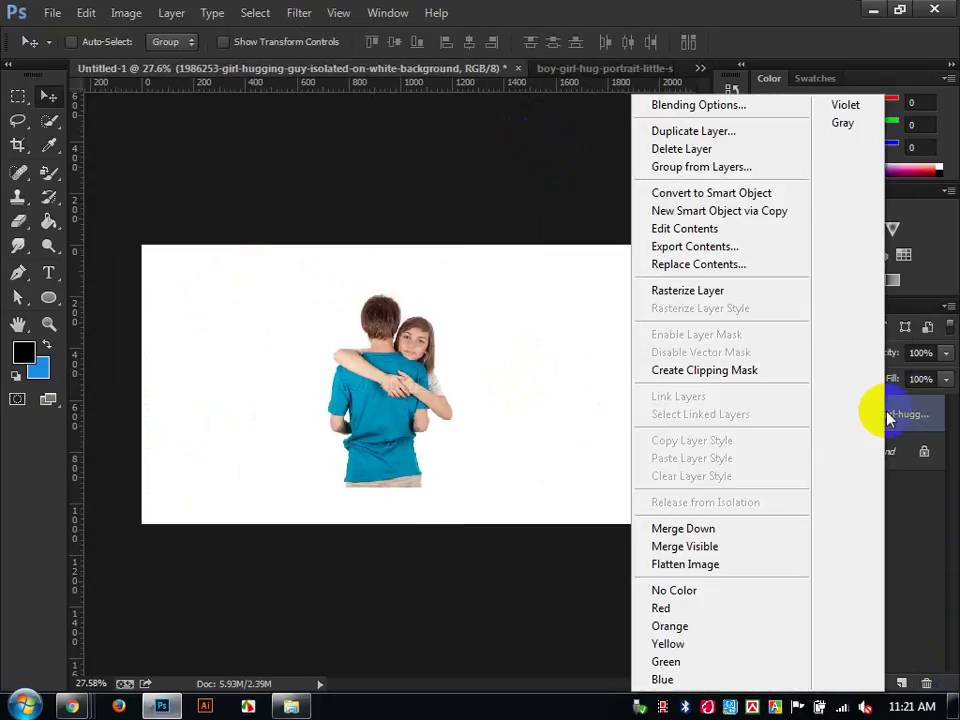
click(715, 297)
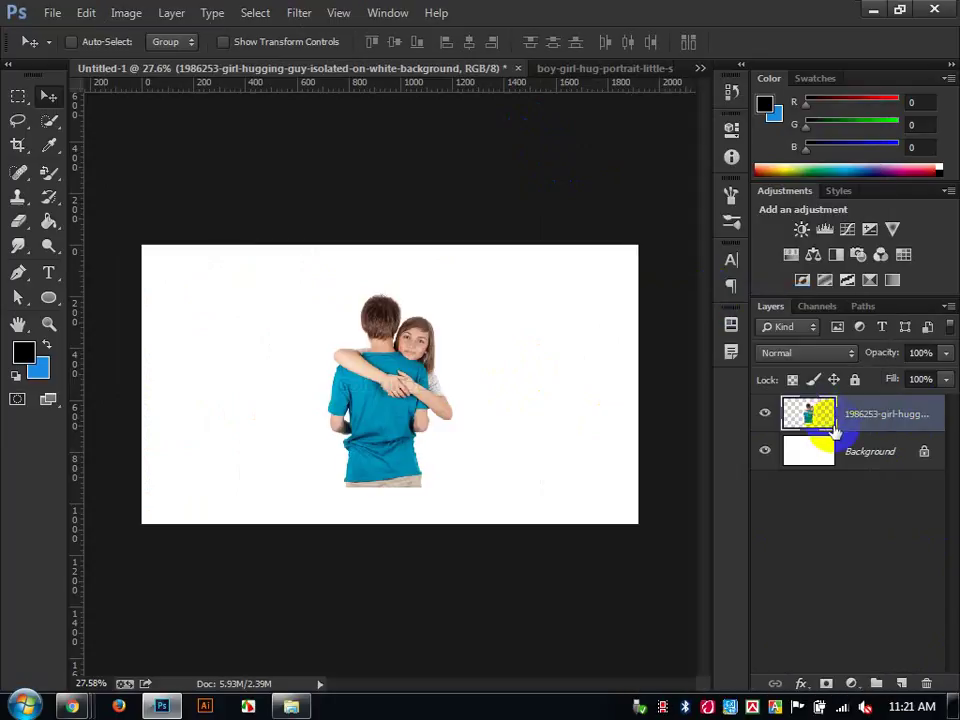
drag(350, 380, 347, 394)
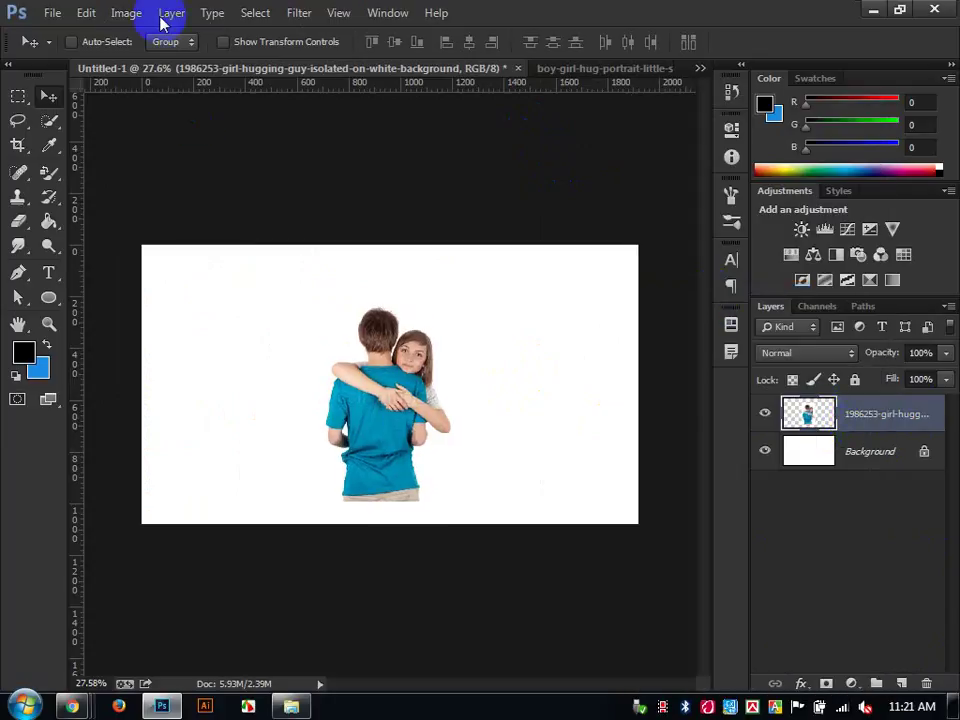
Check which image adjustments are available for the rasterized girl-hugging-guy layer.
click(128, 16)
mouse_move(155, 64)
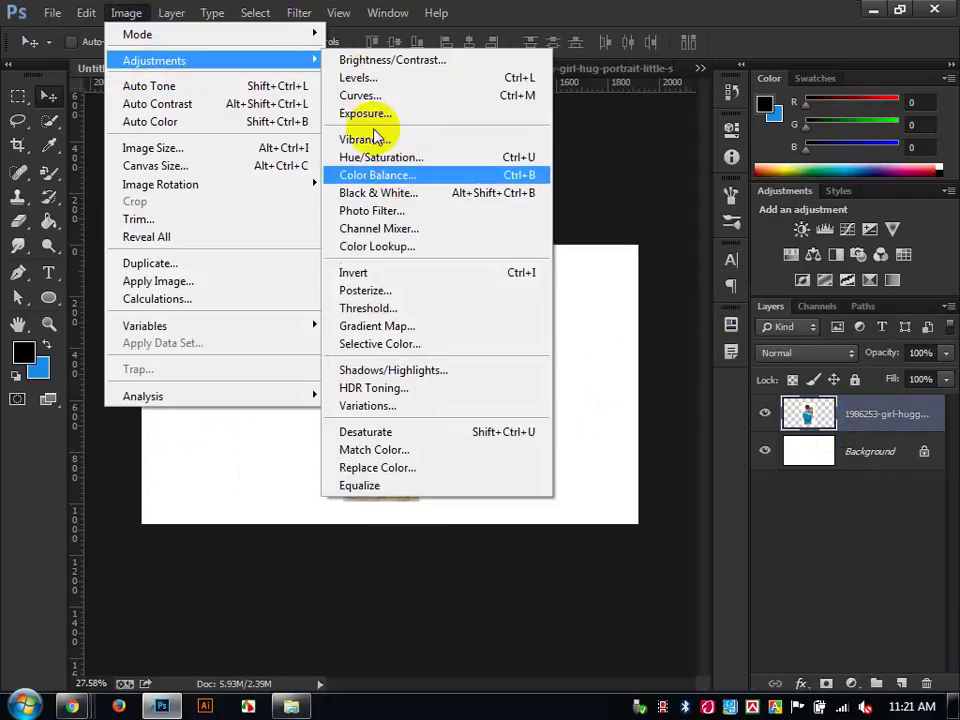
click(606, 233)
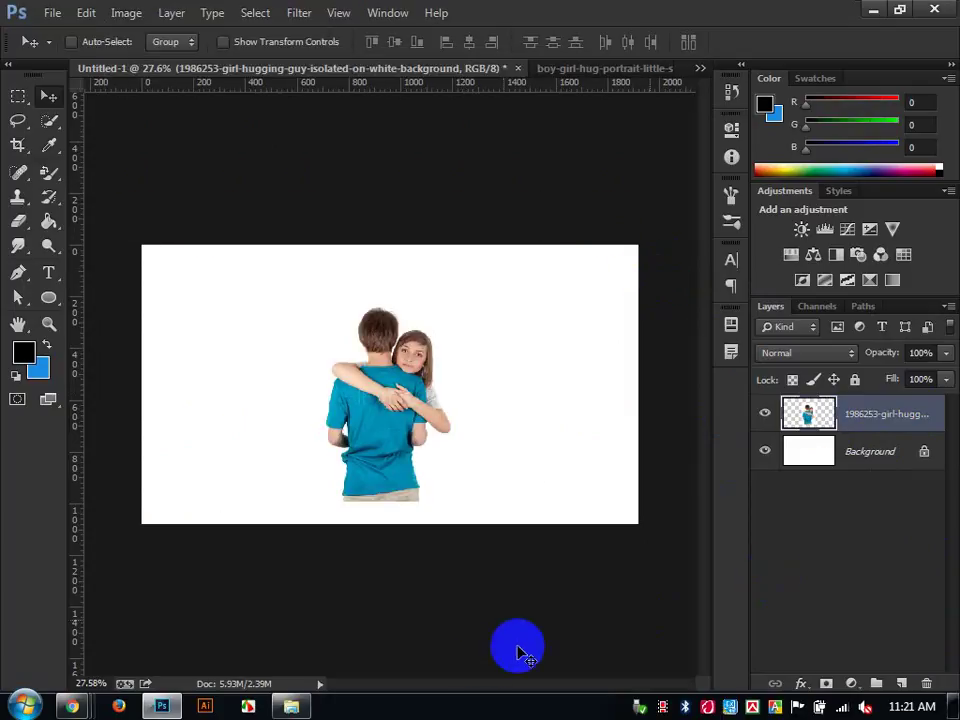
Delete the rasterized girl-hugging-guy layer and undo the deletion.
click(922, 680)
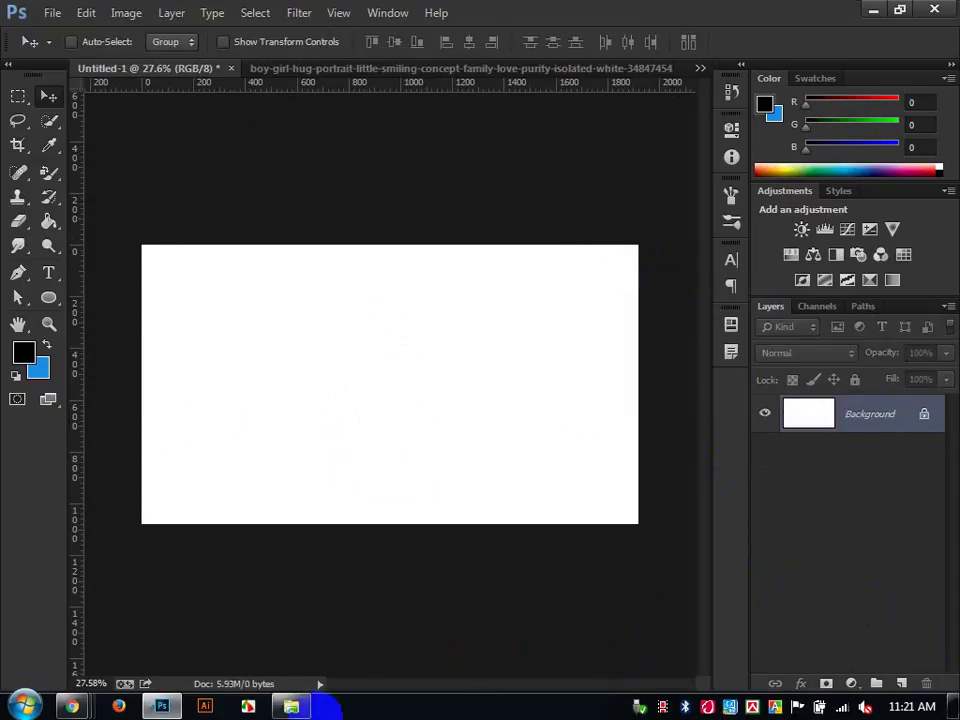
key(ctrl+z)
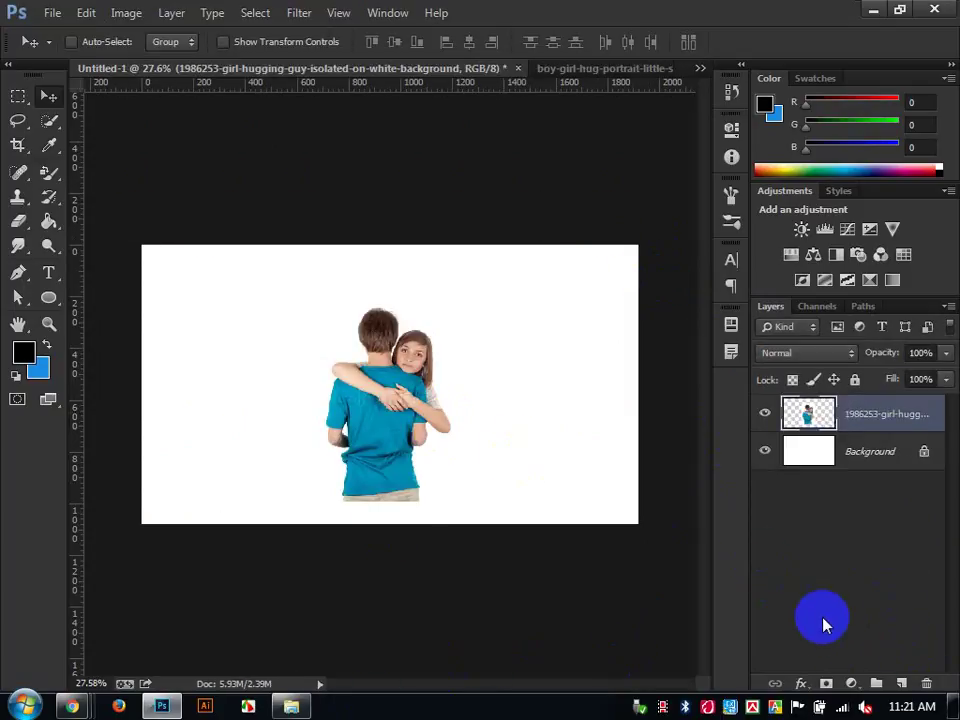
Close the Untitled-1 document without saving it, and close the boy-girl-hug-portrait image as well.
click(518, 68)
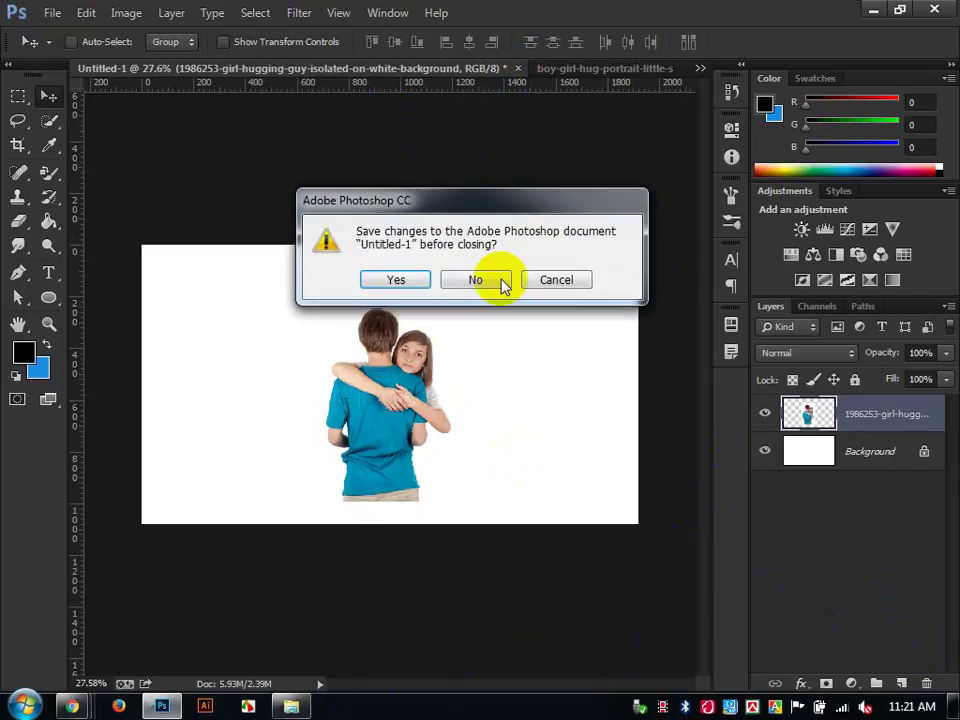
click(498, 282)
click(616, 68)
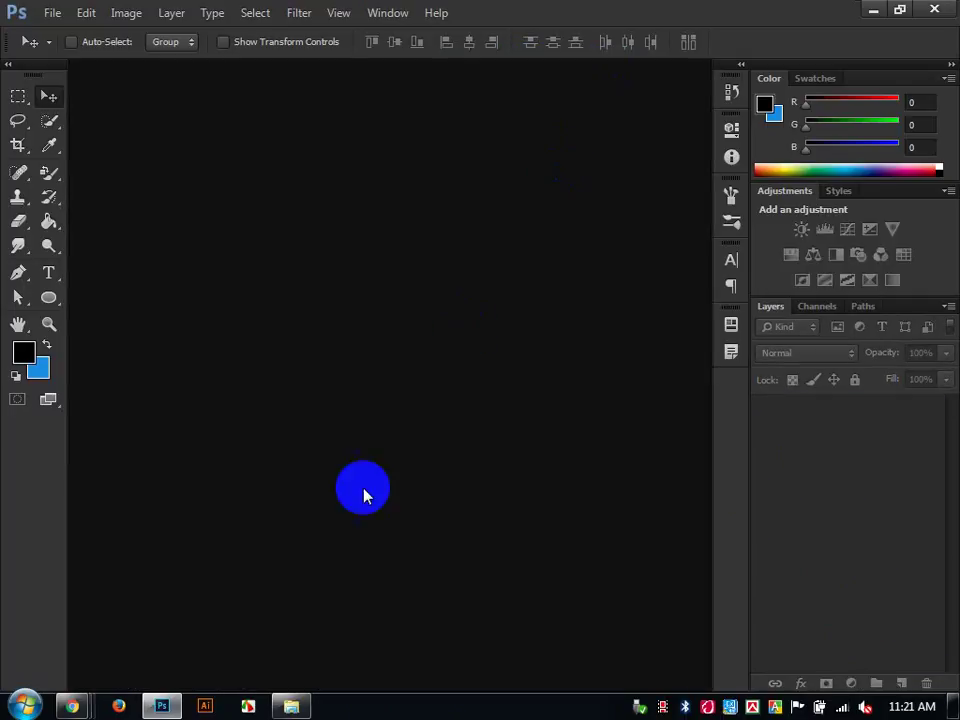
Open 1986253-girl-hugging-guy-isolated-on-white-background.jpg from the File Explorer window as its own document.
click(291, 706)
drag(310, 140, 509, 211)
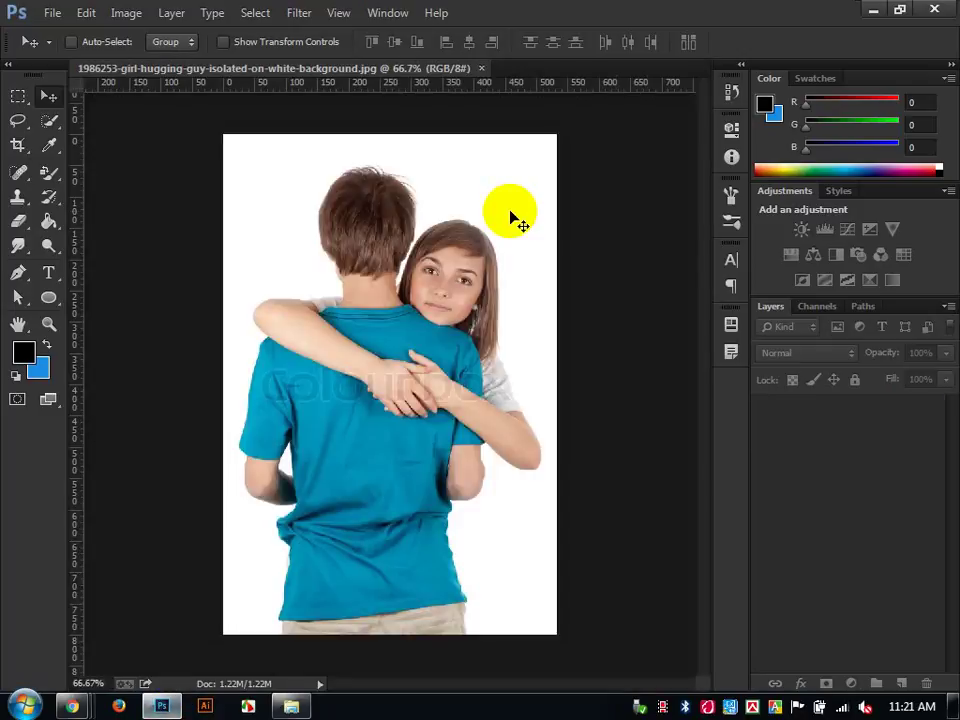
scroll(345, 310, up, 3)
drag(384, 289, 383, 229)
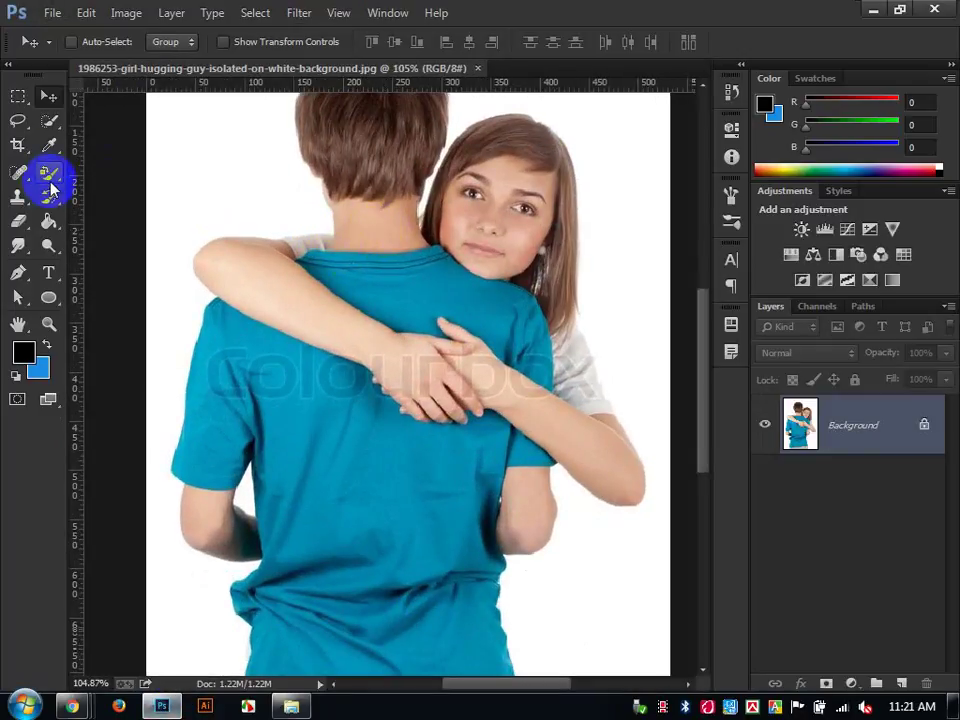
Activate the Color Replacement Tool from the brush tool group.
mouse_move(52, 188)
mouse_down()
mouse_move(48, 178)
mouse_move(148, 207)
mouse_up()
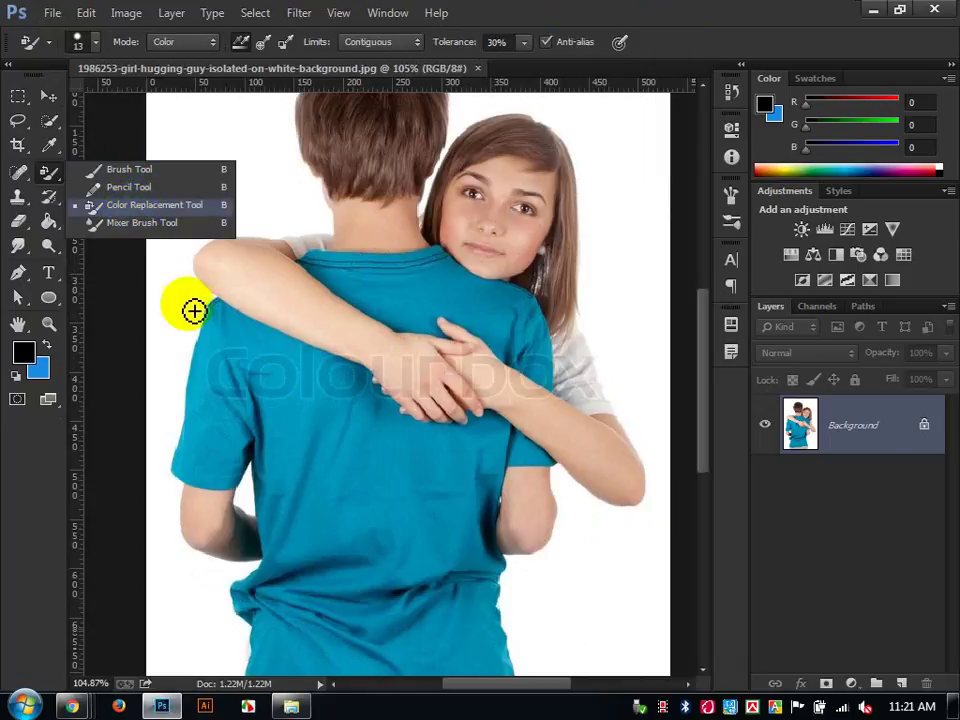
click(328, 396)
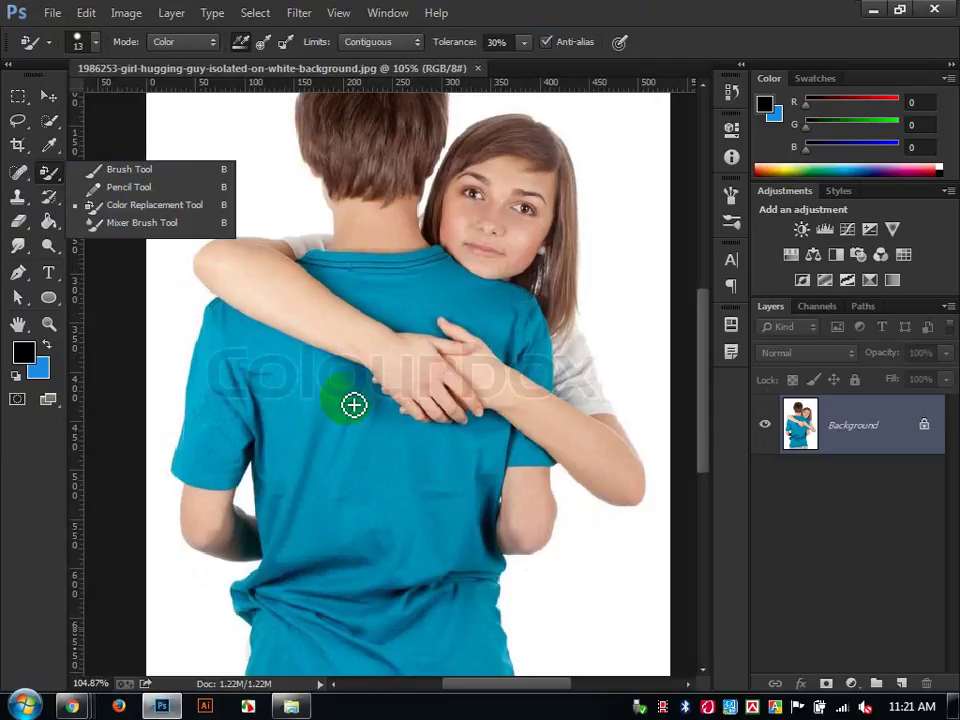
click(740, 30)
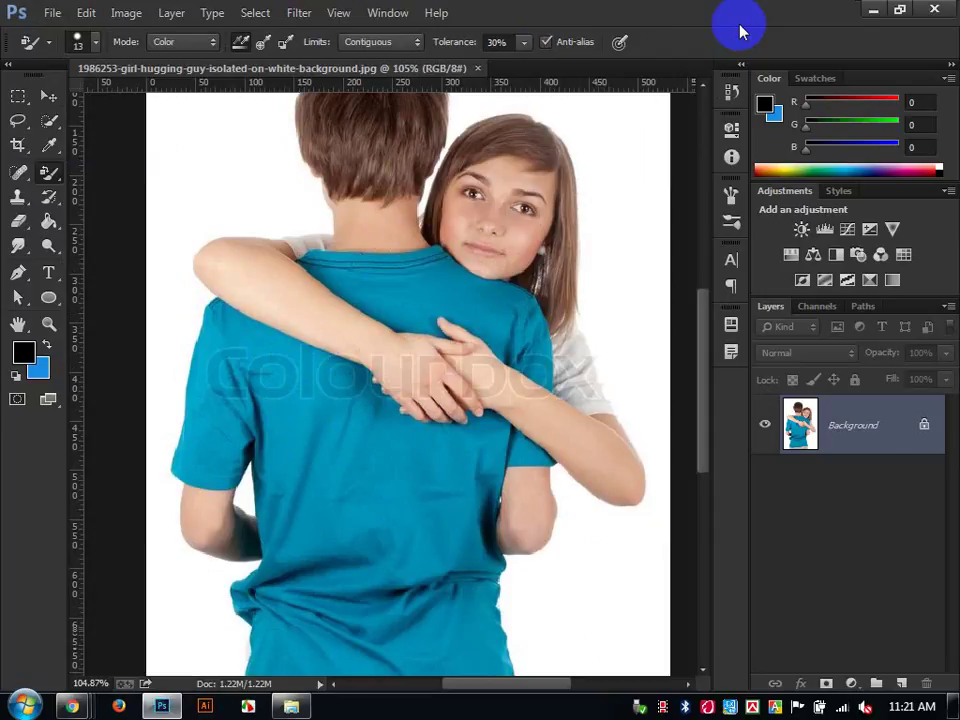
Select the boy's whole blue T-shirt, including the shoulders and right sleeve, with the Quick Selection tool.
scroll(649, 81, down, 3)
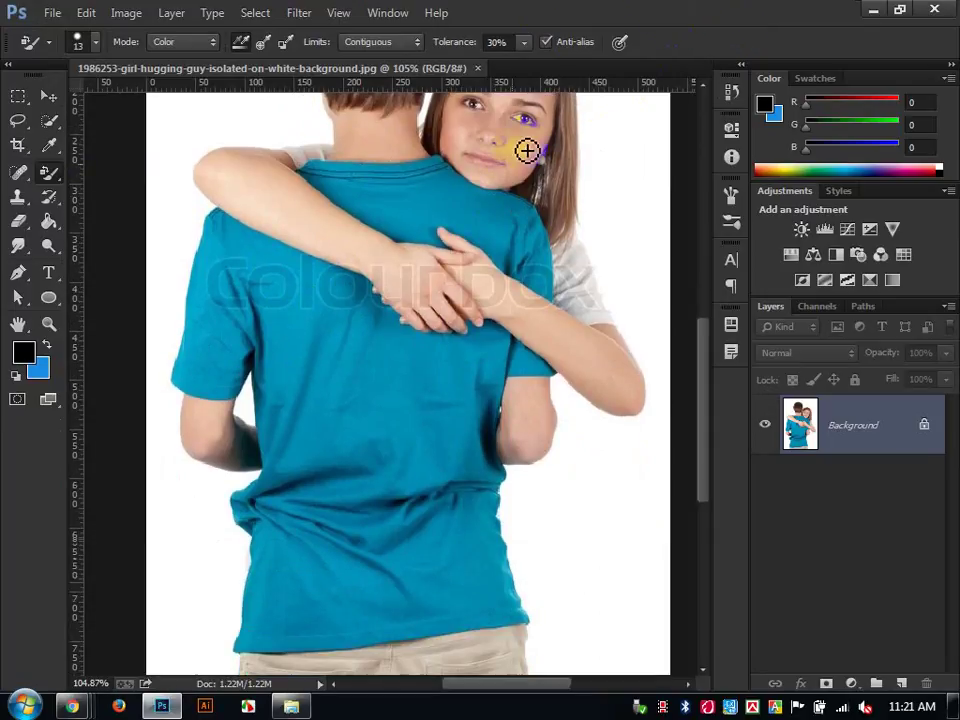
click(48, 120)
mouse_move(250, 345)
mouse_down()
mouse_move(351, 349)
mouse_move(426, 489)
mouse_move(437, 559)
mouse_move(431, 602)
mouse_move(469, 228)
mouse_up()
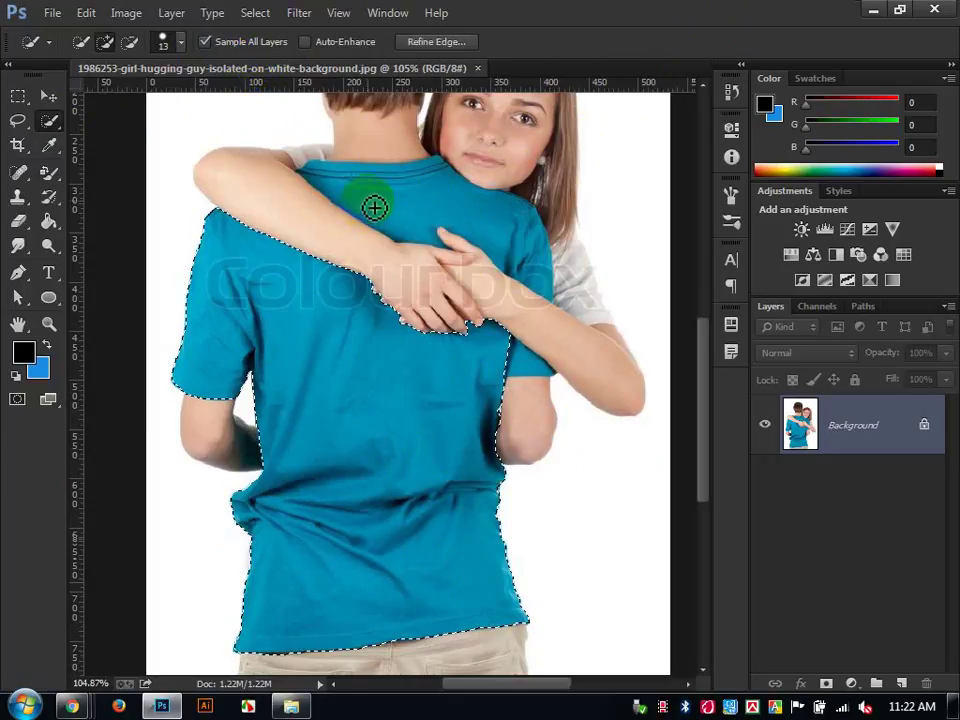
drag(461, 211, 484, 224)
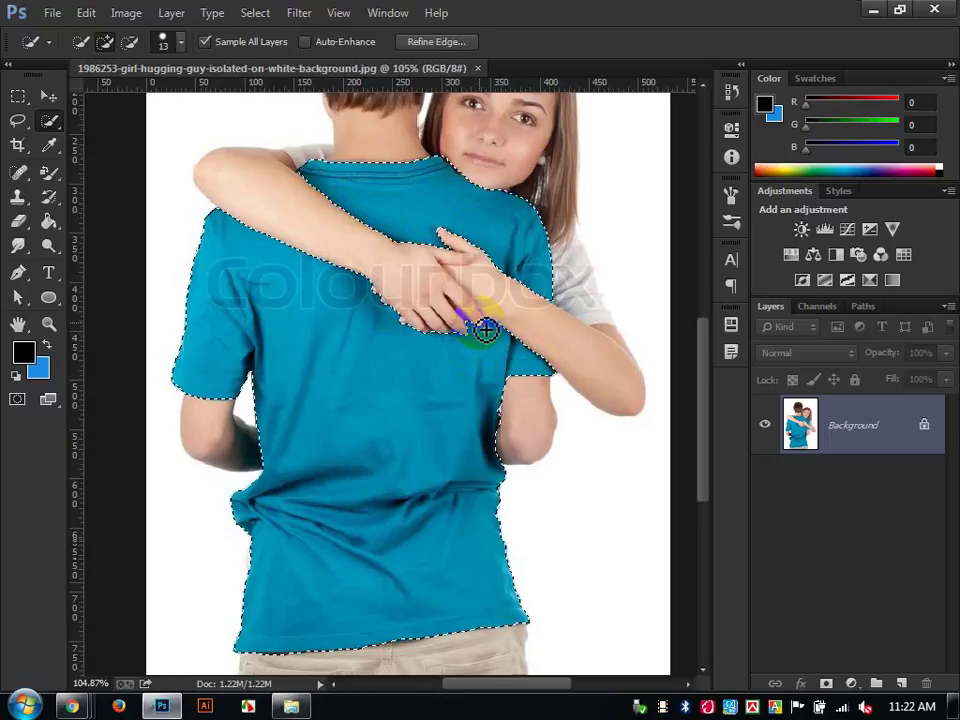
Switch to the Brush tool with a plain round brush preset and set its size to 97 px.
click(55, 177)
click(110, 170)
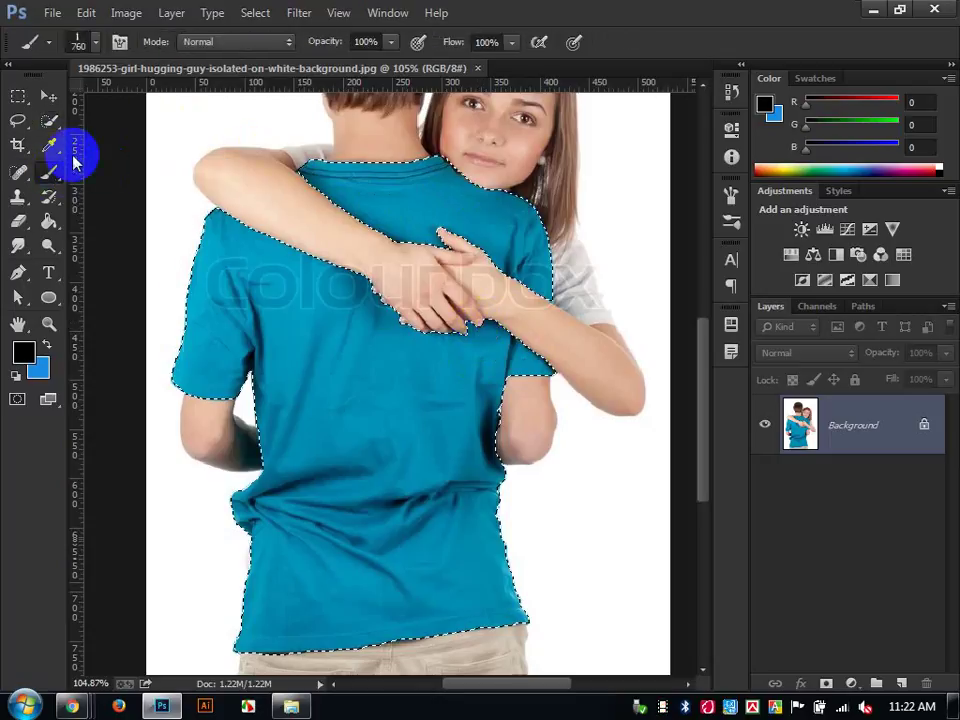
right_click(437, 181)
click(565, 306)
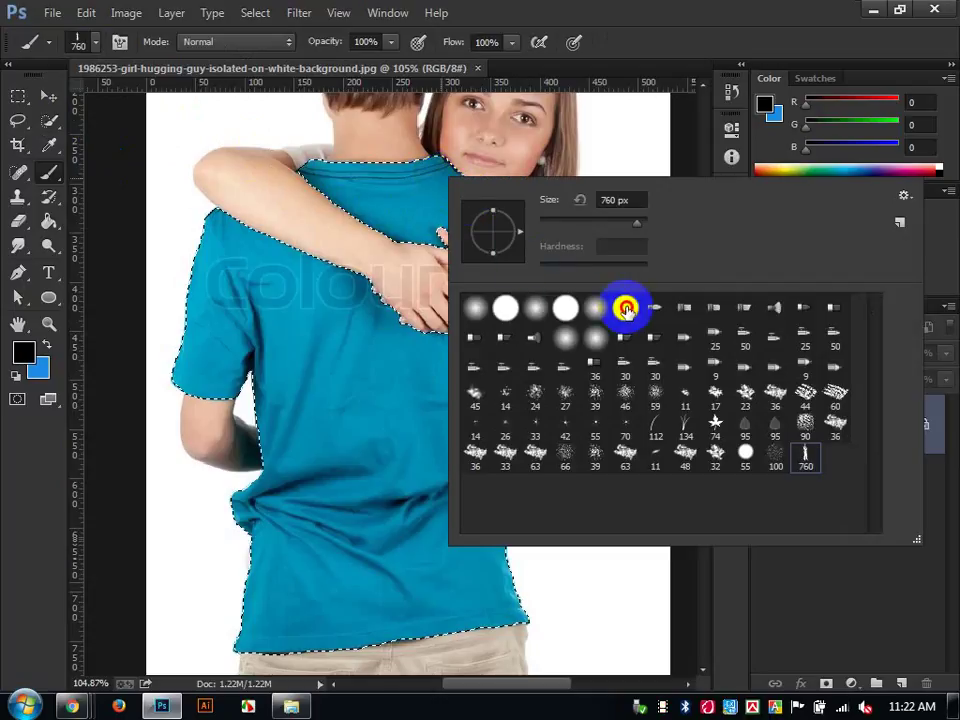
click(623, 306)
drag(617, 229, 595, 230)
click(662, 13)
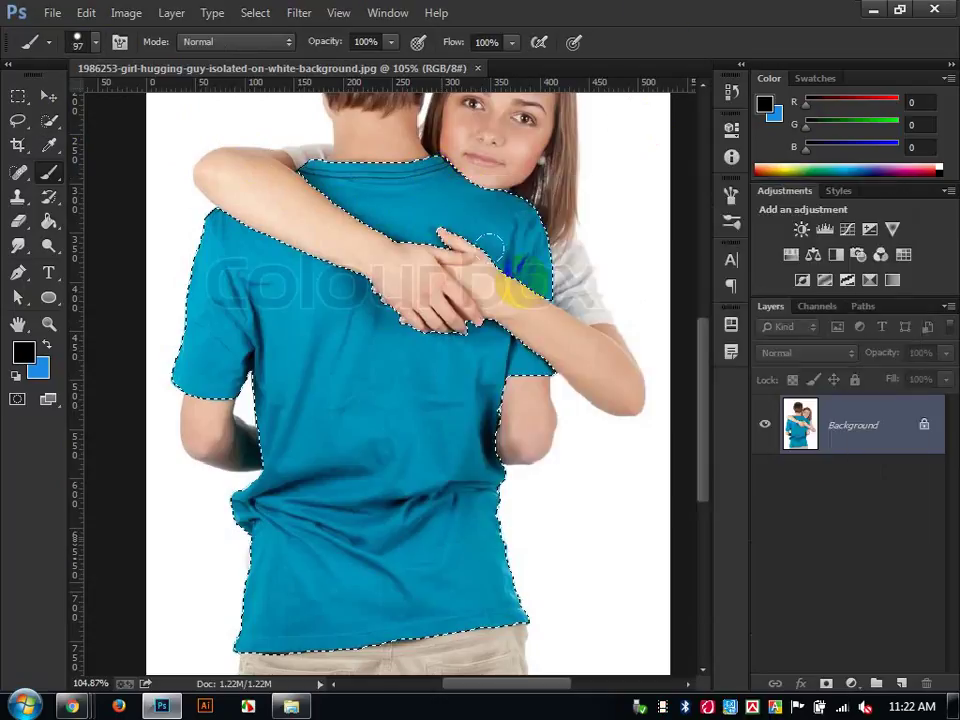
right_click(52, 175)
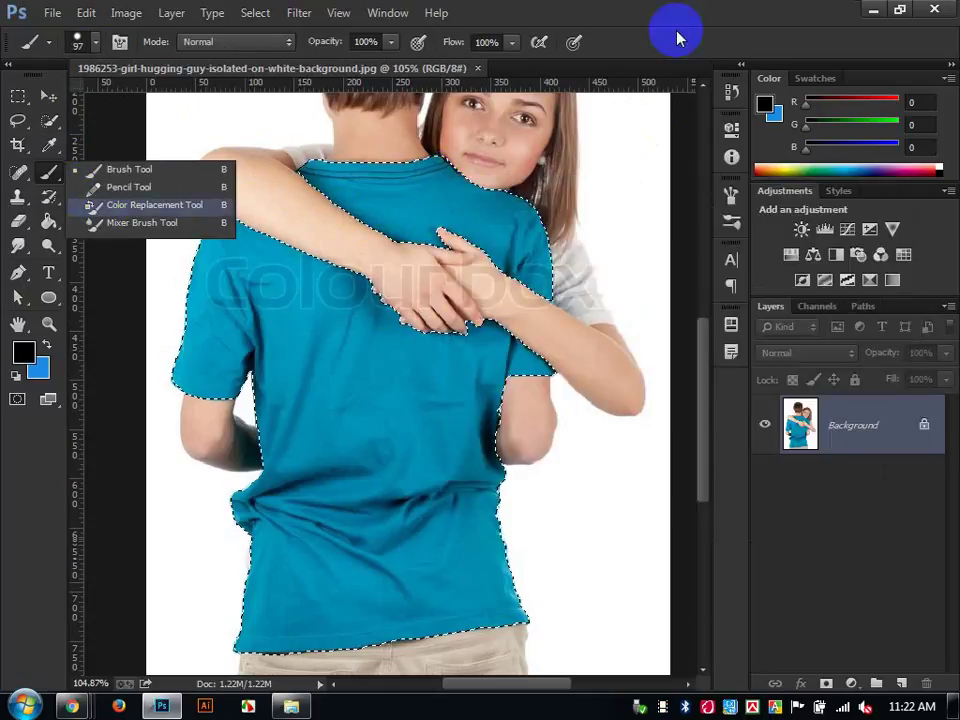
click(806, 9)
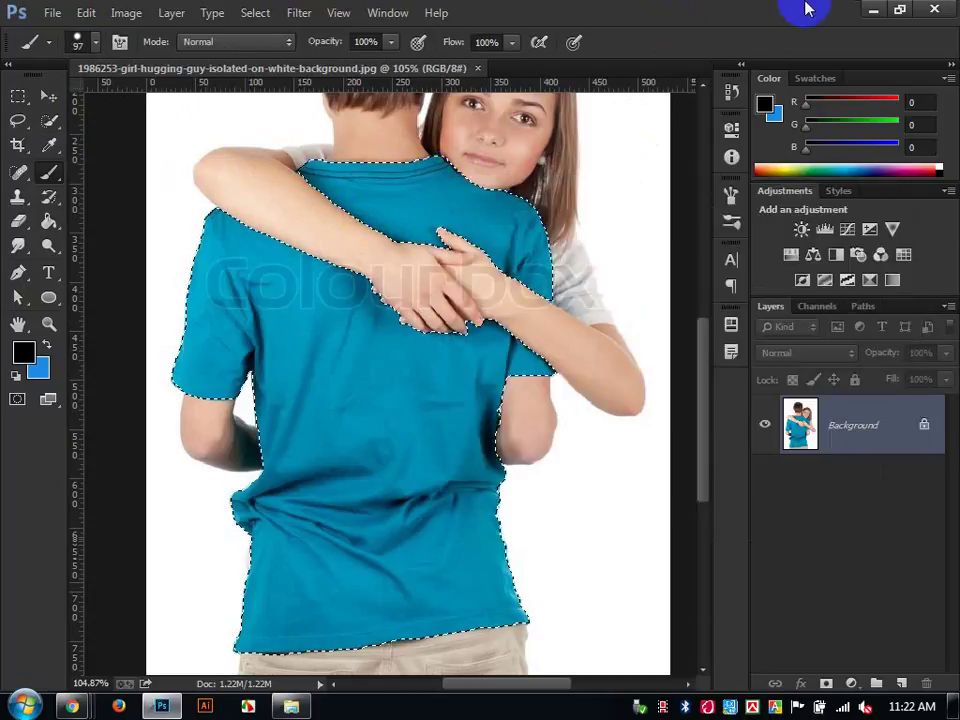
Add a new empty layer above the Background and set the foreground color to red, #d51414.
click(902, 683)
click(24, 352)
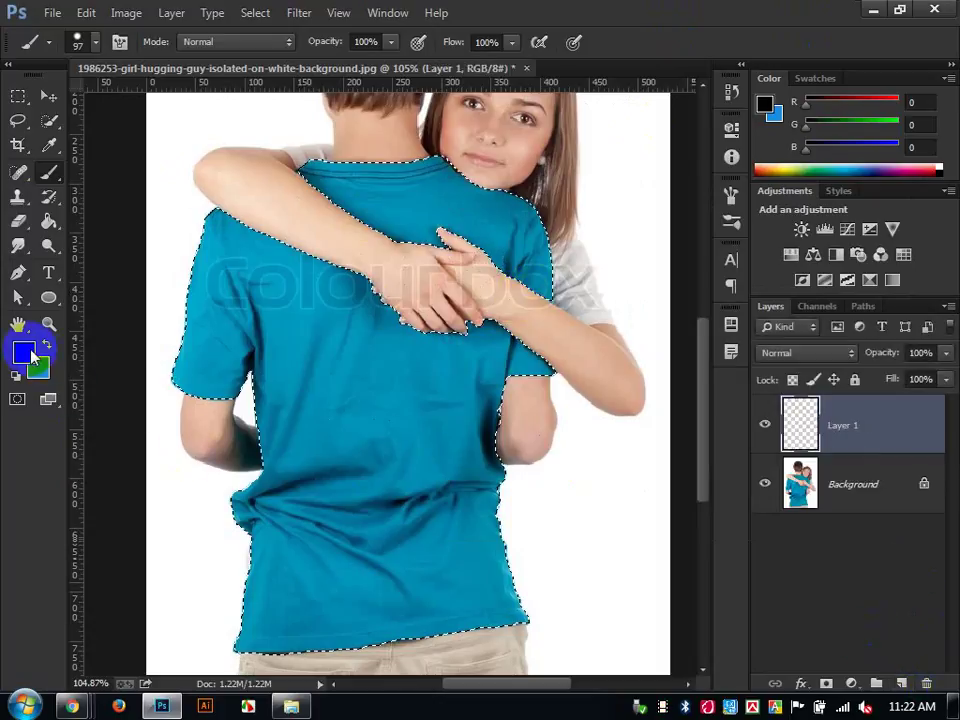
click(536, 297)
click(769, 251)
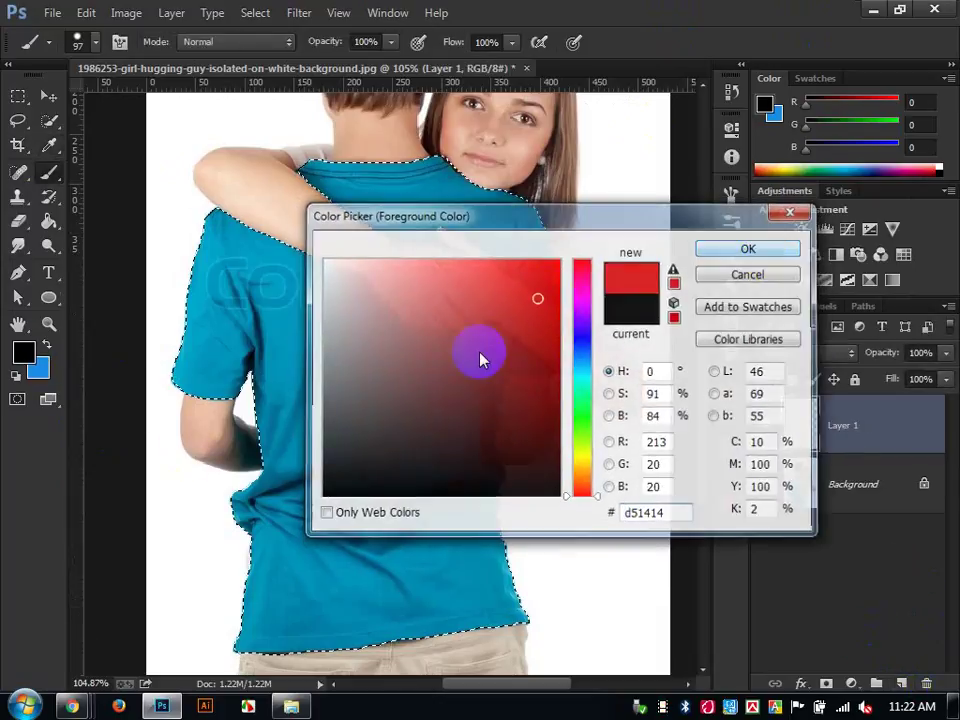
Paint the entire T-shirt selection red on Layer 1 and deselect it.
click(290, 358)
mouse_move(242, 281)
mouse_down()
mouse_move(211, 301)
mouse_move(211, 408)
mouse_move(86, 397)
mouse_move(234, 541)
mouse_move(355, 603)
mouse_move(123, 600)
mouse_move(181, 598)
mouse_move(361, 267)
mouse_move(463, 250)
mouse_move(496, 283)
mouse_move(240, 190)
mouse_move(510, 216)
mouse_move(578, 312)
mouse_move(312, 240)
mouse_move(442, 263)
mouse_up()
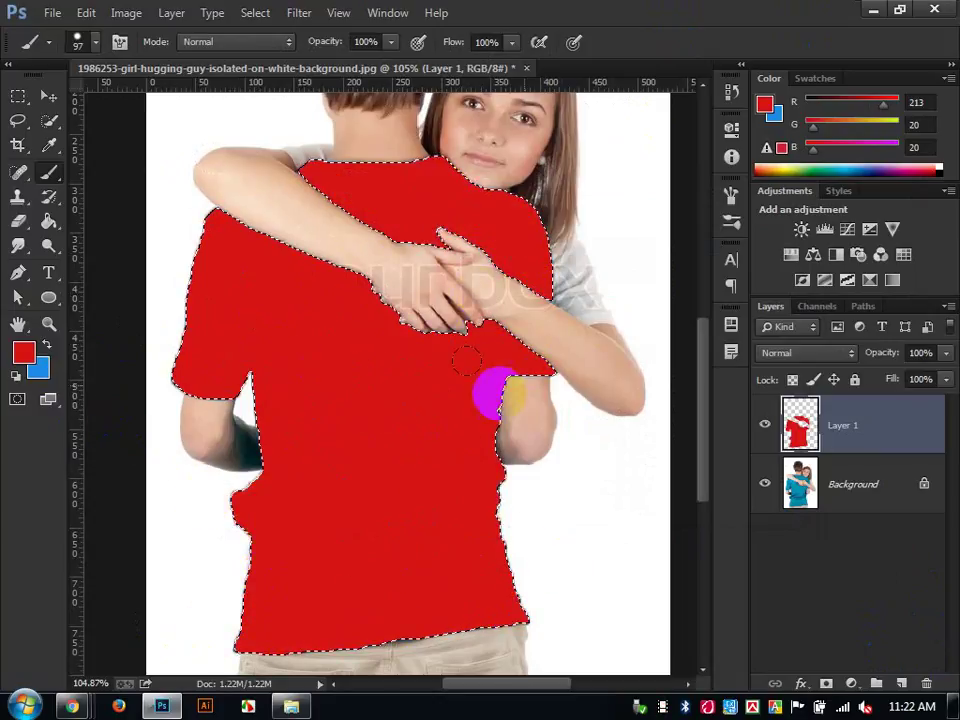
key(ctrl+d)
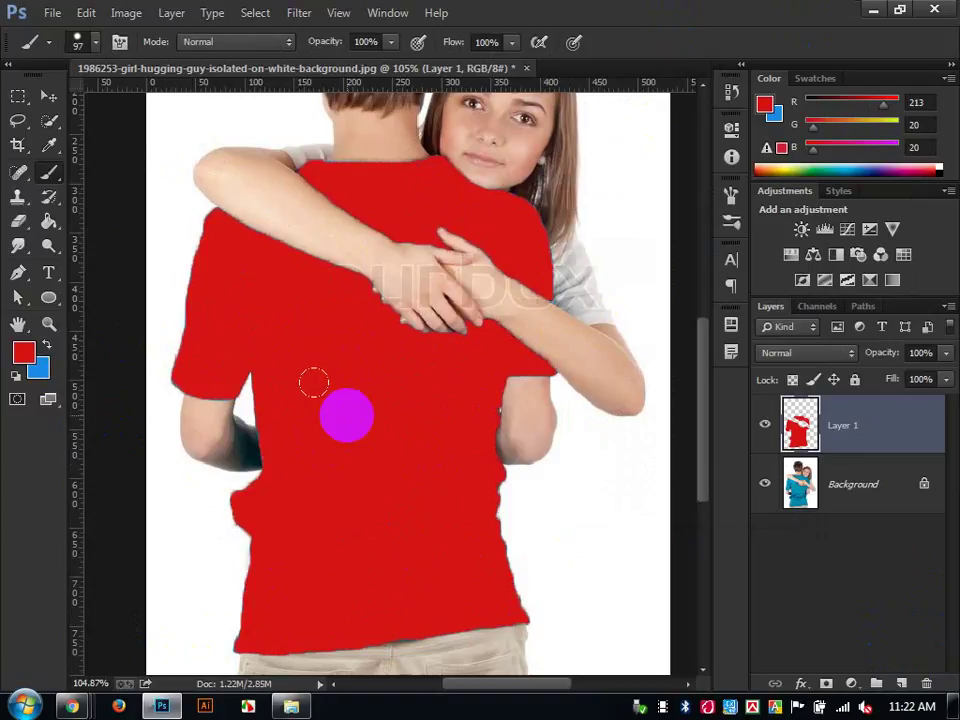
Set the blending mode of Layer 1 to Color and switch to the Move tool.
click(806, 352)
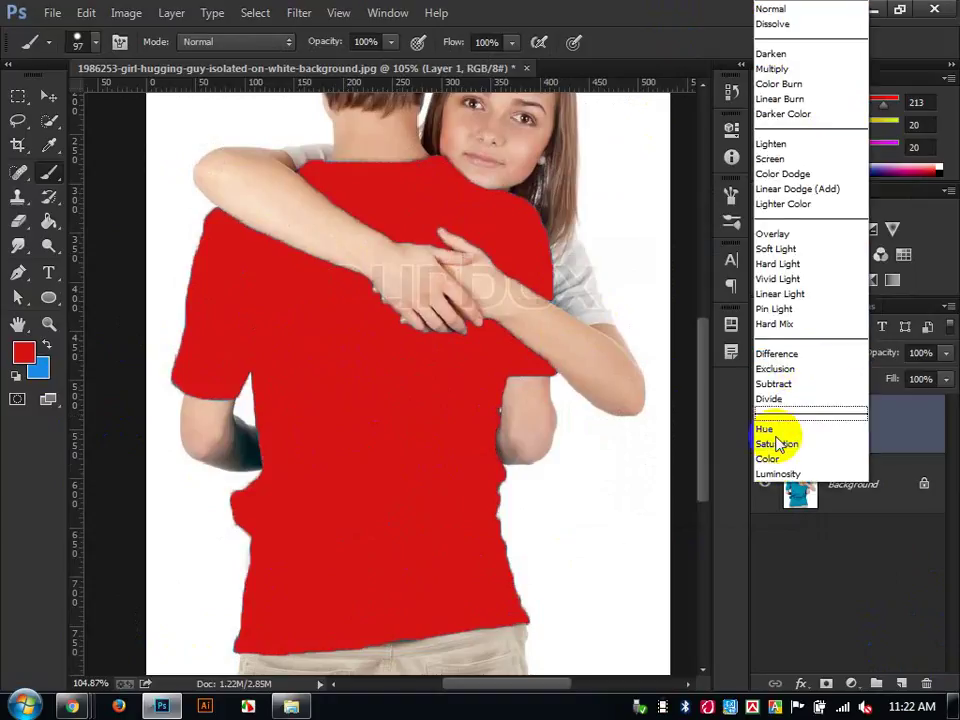
click(775, 460)
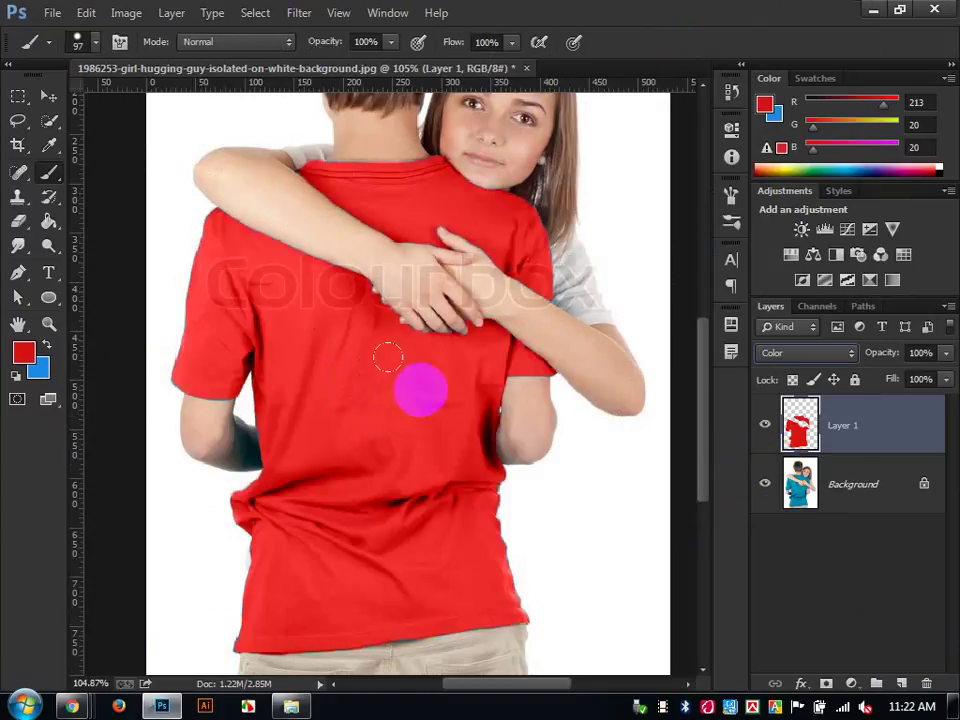
click(51, 96)
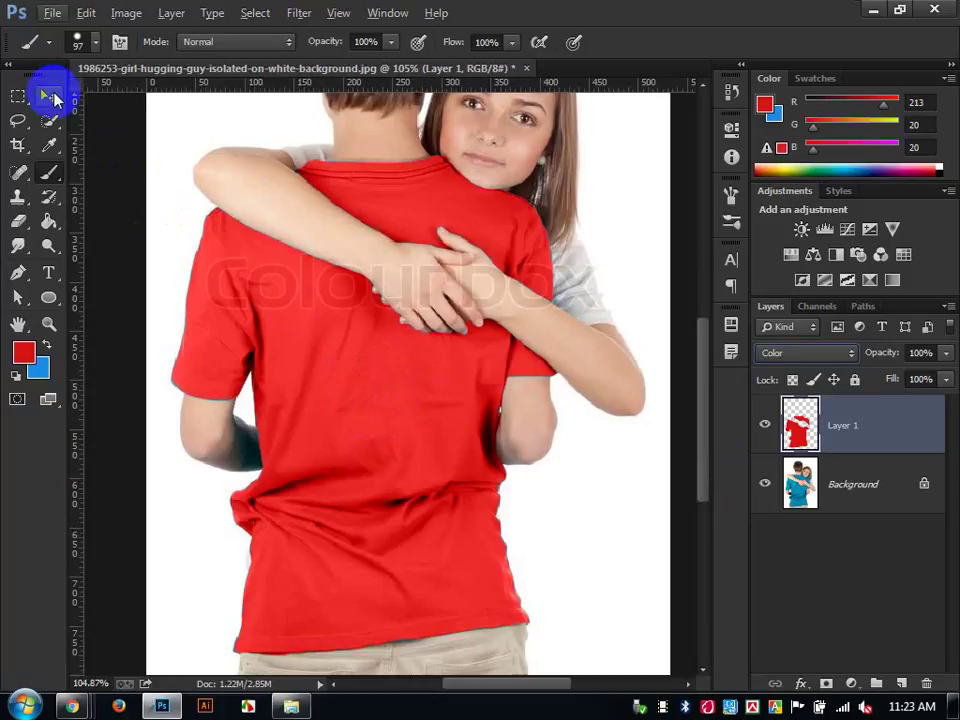
scroll(202, 186, down, 4)
scroll(202, 186, down, 3)
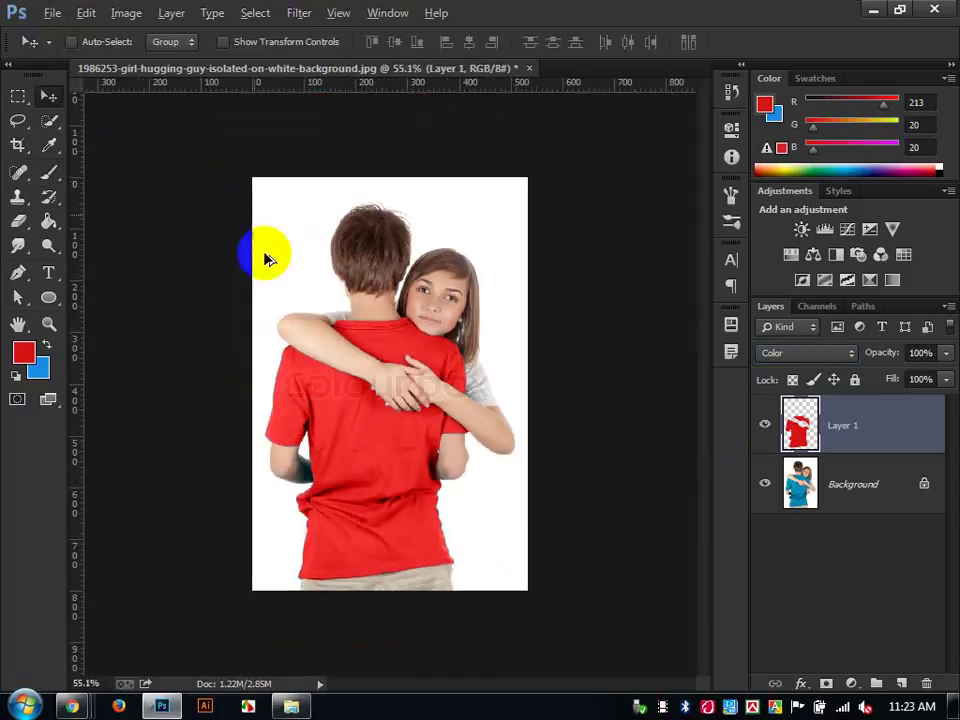
scroll(328, 424, up, 3)
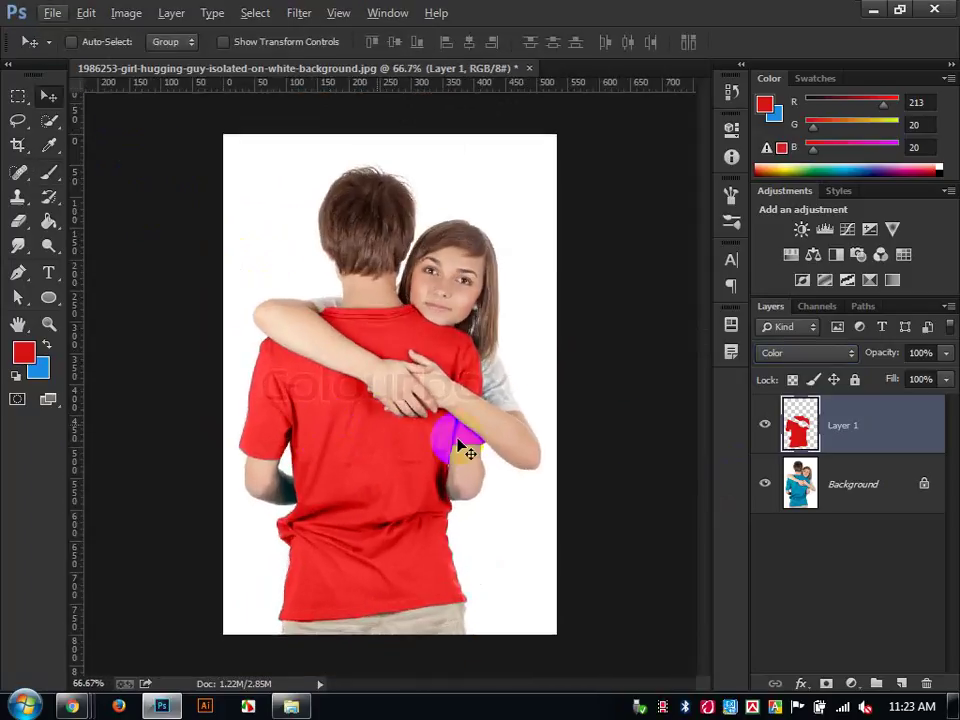
Change Layer 1's blending mode to Normal and back to Color to compare the two effects.
click(795, 353)
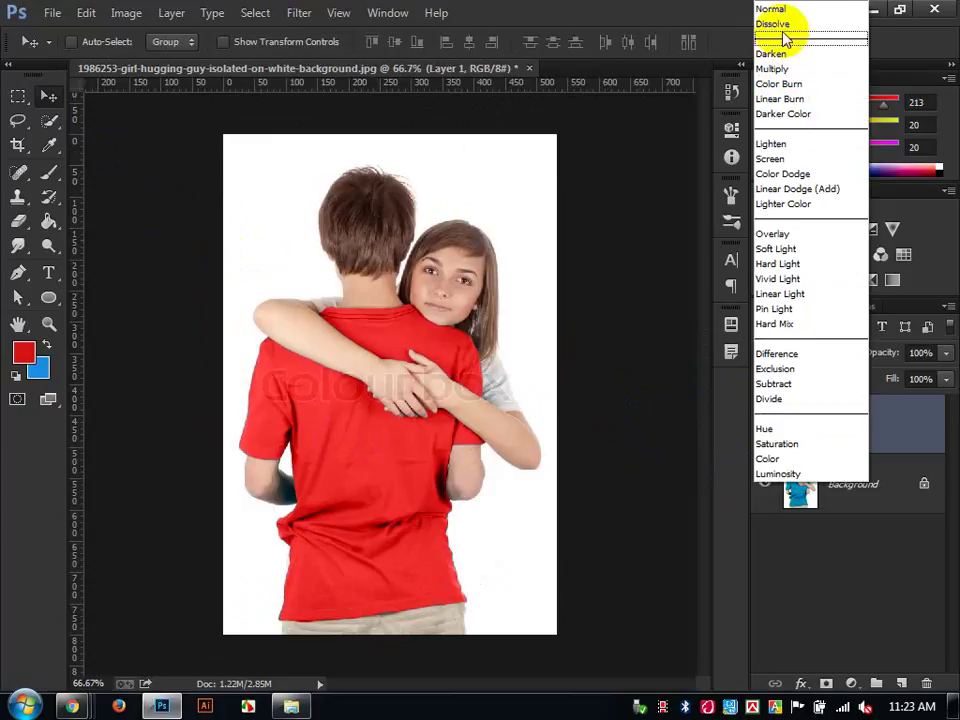
click(786, 10)
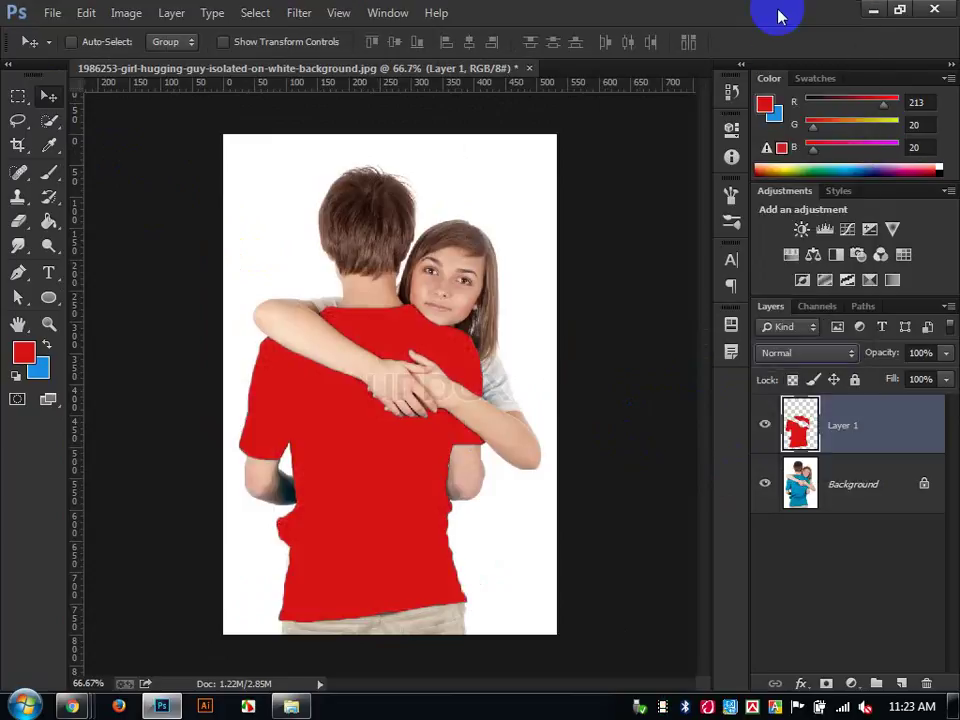
click(790, 353)
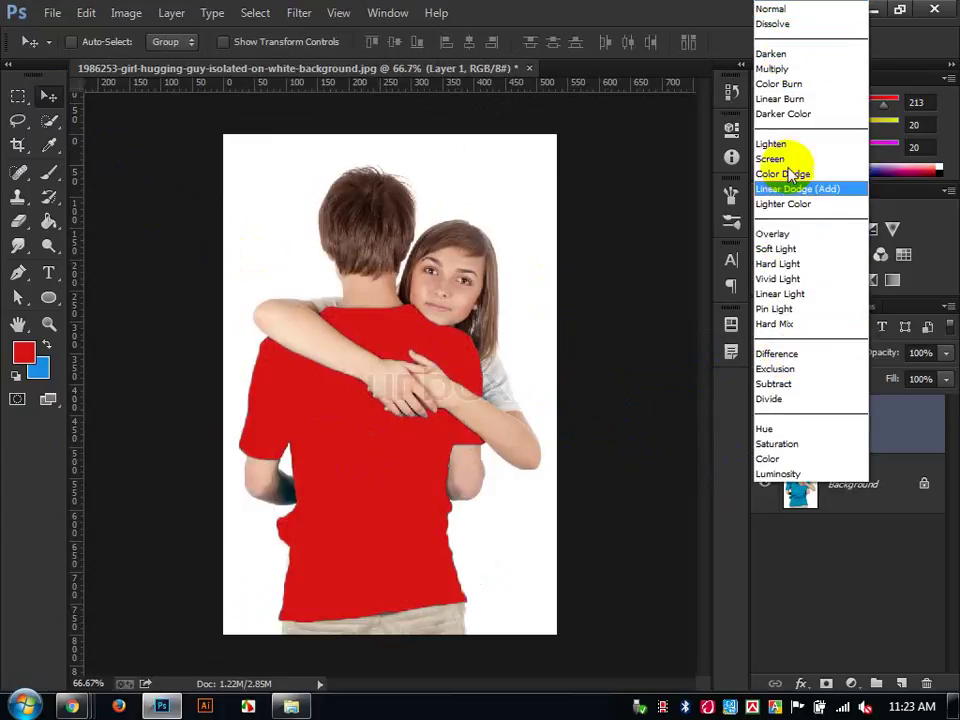
click(765, 458)
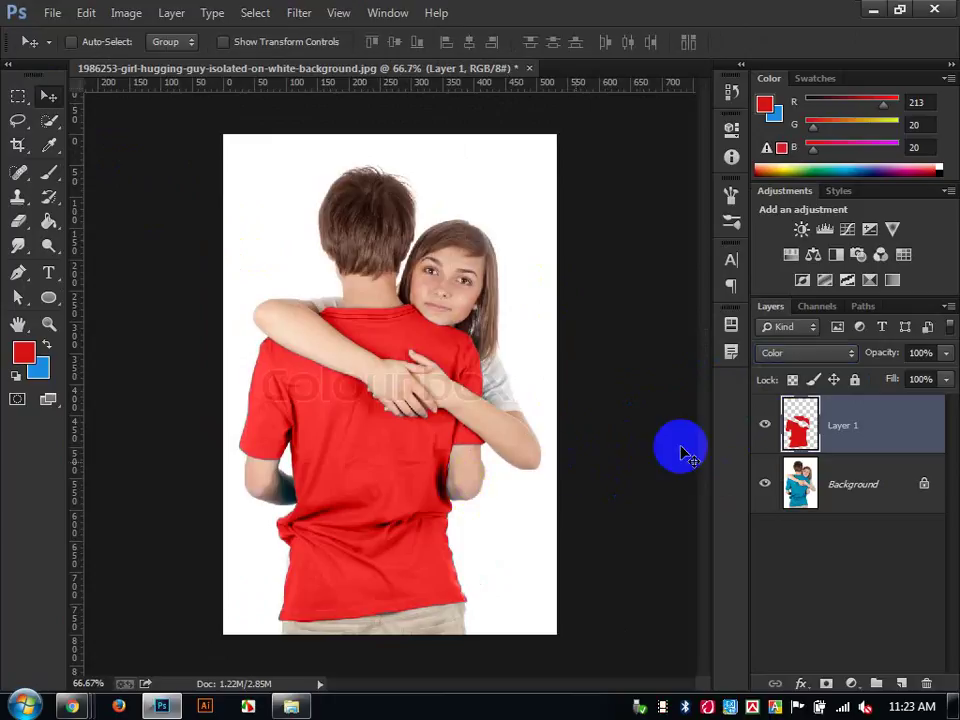
Hide and show Layer 1 to compare it with the original shirt, and lower the layer's opacity to 82%.
click(764, 427)
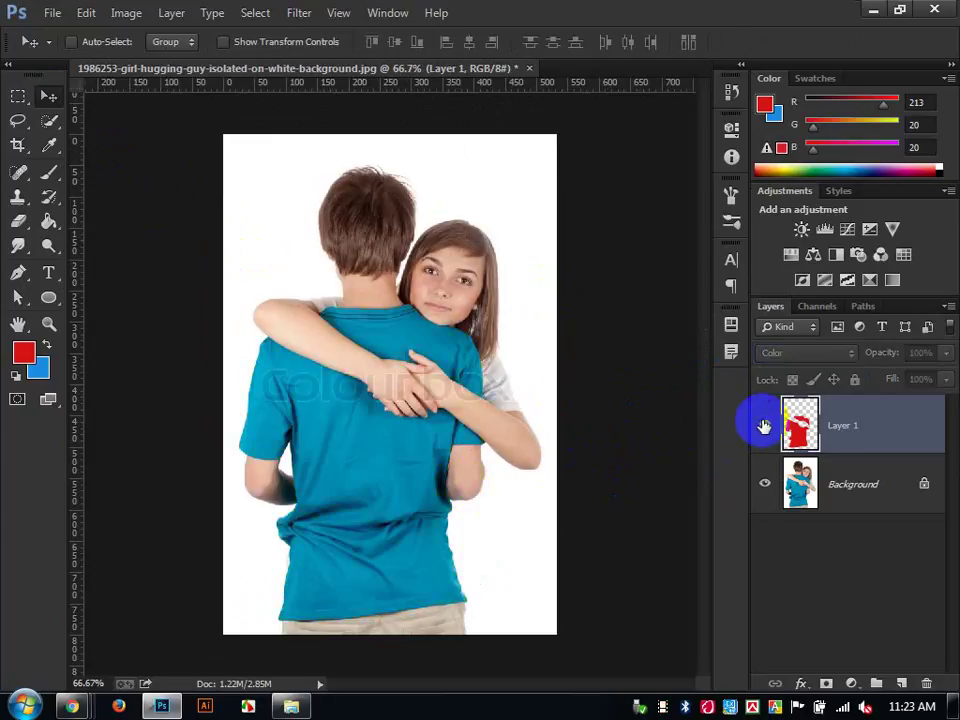
click(764, 427)
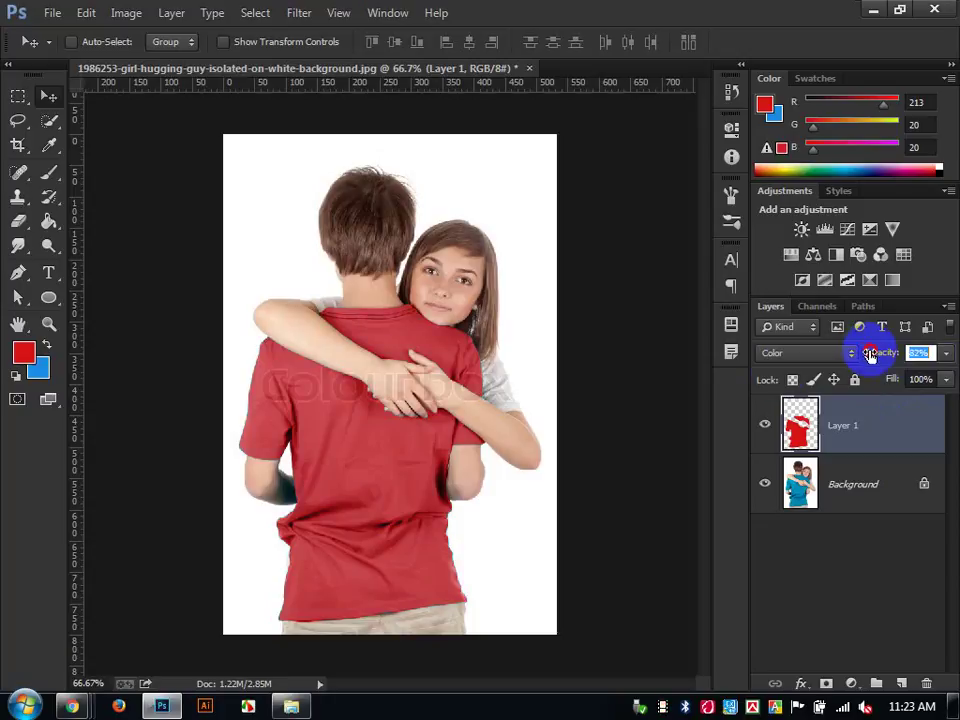
click(638, 392)
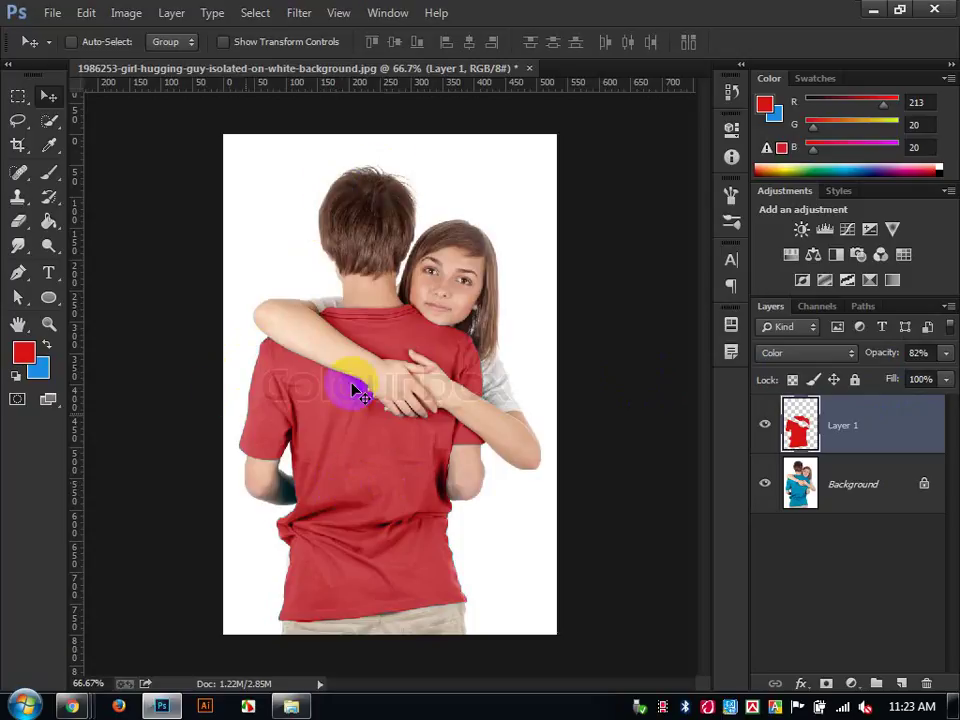
Delete Layer 1 with the red paint and activate the Color Replacement Tool.
click(926, 682)
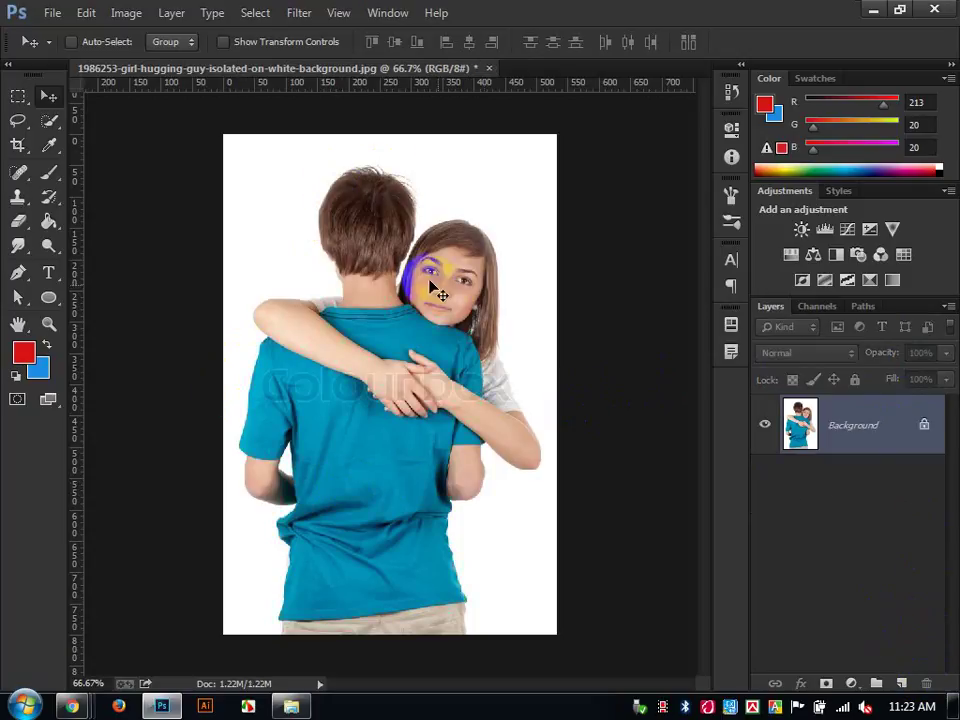
click(55, 197)
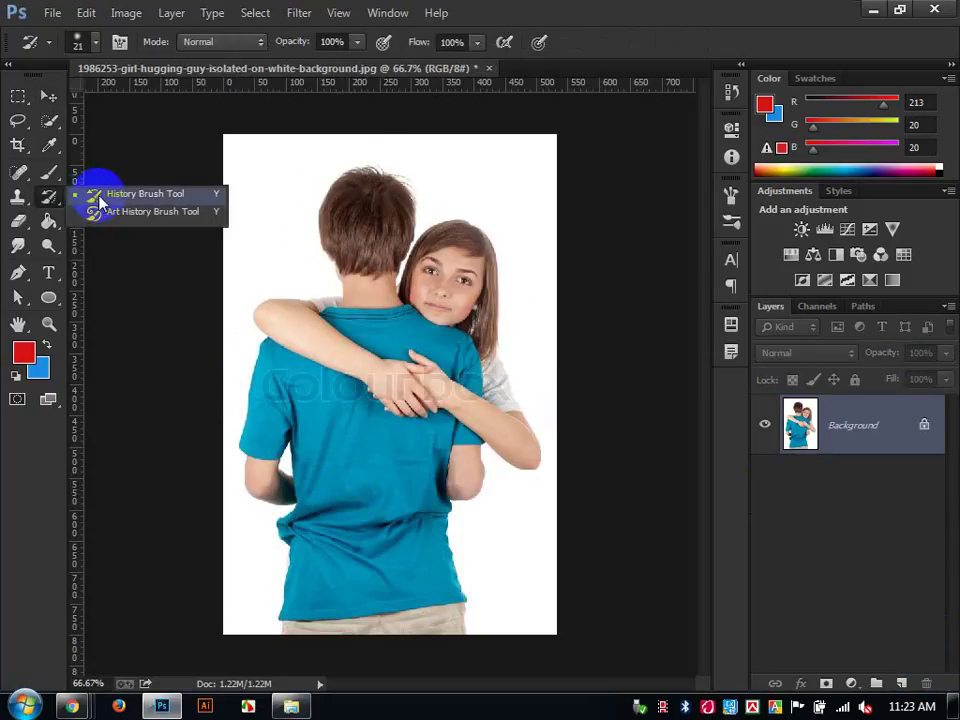
drag(52, 180, 118, 210)
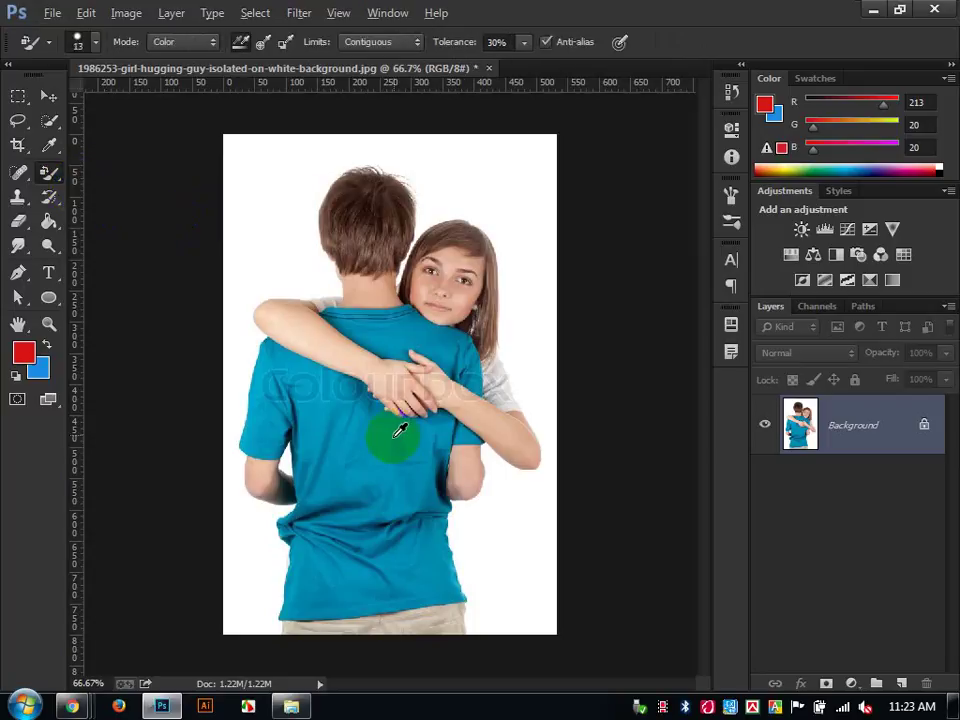
scroll(392, 430, up, 3)
scroll(395, 432, up, 3)
scroll(370, 300, down, 5)
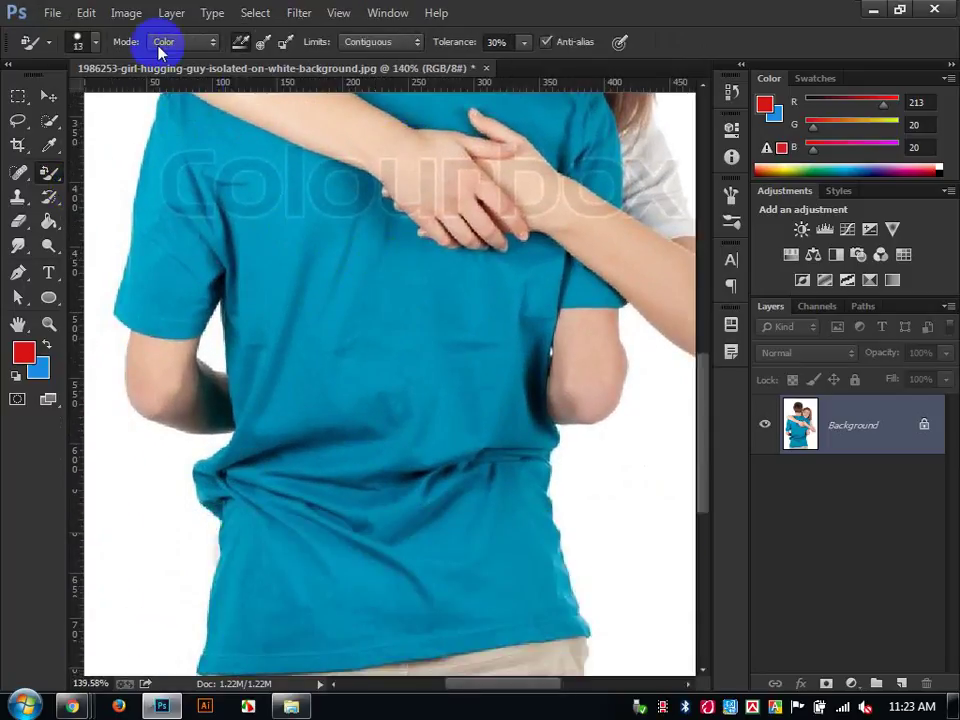
Set the Color Replacement brush size to 64 px.
click(94, 43)
drag(77, 91, 85, 94)
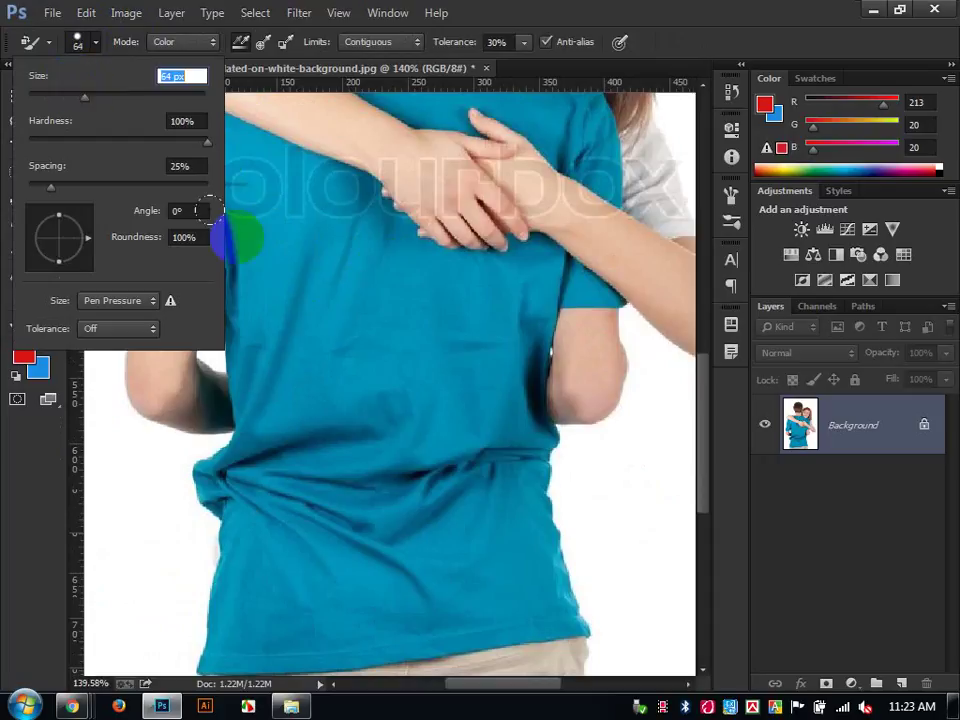
Try recoloring the back of the shirt red with freehand Color Replacement strokes, and undo them.
mouse_move(360, 326)
mouse_down()
mouse_move(355, 358)
mouse_move(263, 280)
mouse_move(245, 236)
mouse_move(251, 221)
mouse_move(398, 529)
mouse_move(328, 456)
mouse_move(268, 354)
mouse_move(330, 512)
mouse_move(304, 540)
mouse_move(401, 583)
mouse_move(343, 611)
mouse_move(489, 486)
mouse_move(476, 377)
mouse_move(437, 330)
mouse_move(236, 199)
mouse_move(414, 377)
mouse_up()
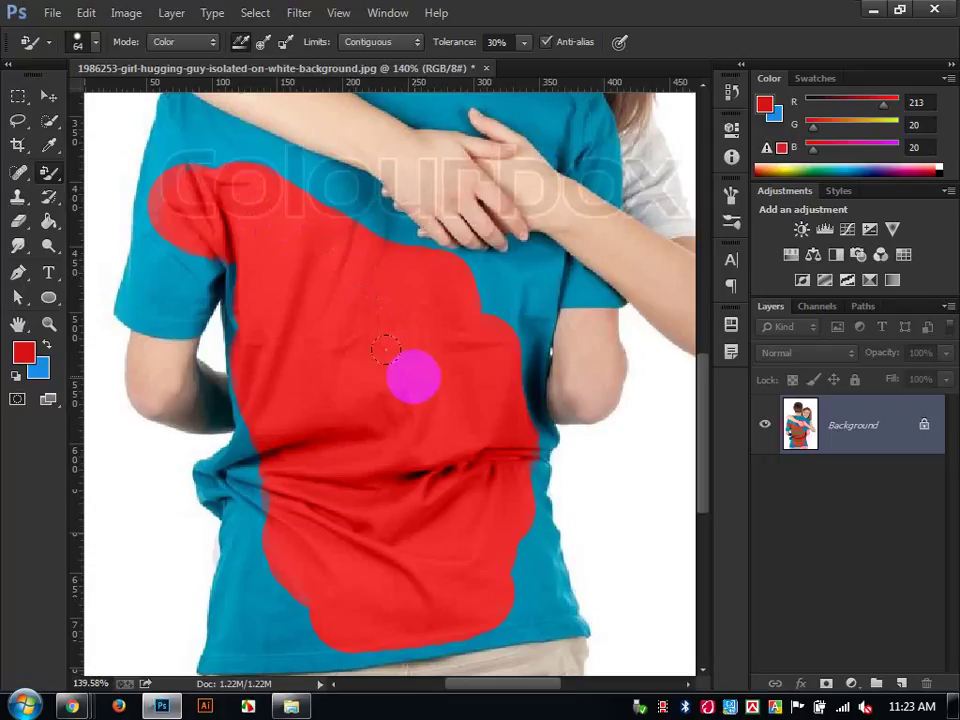
scroll(412, 377, down, 1)
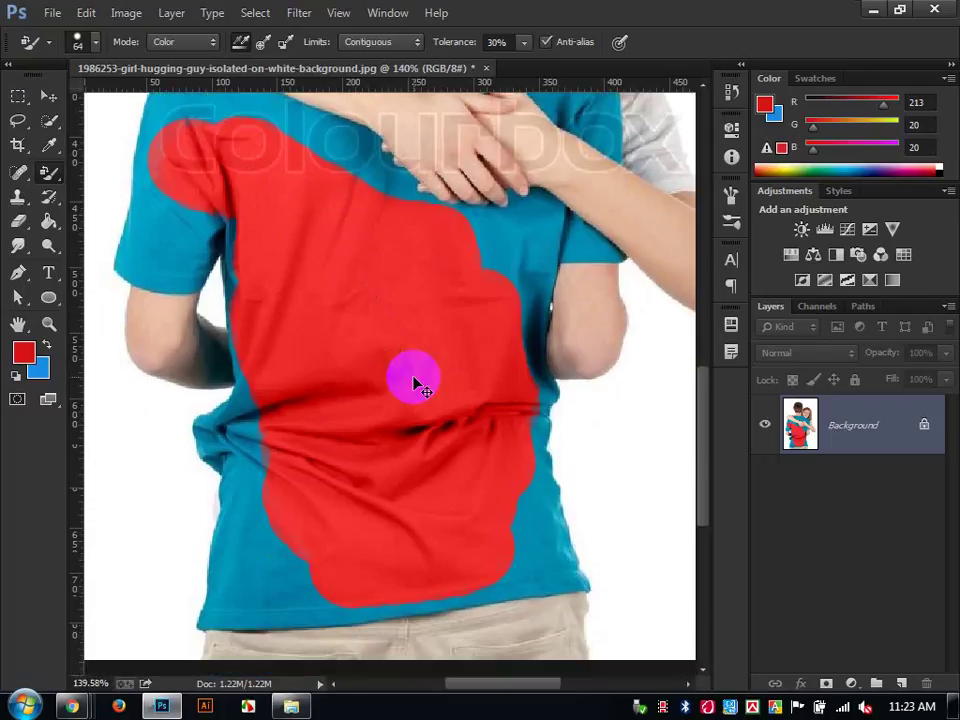
key(ctrl+alt+z)
scroll(424, 370, down, 2)
scroll(347, 338, up, 2)
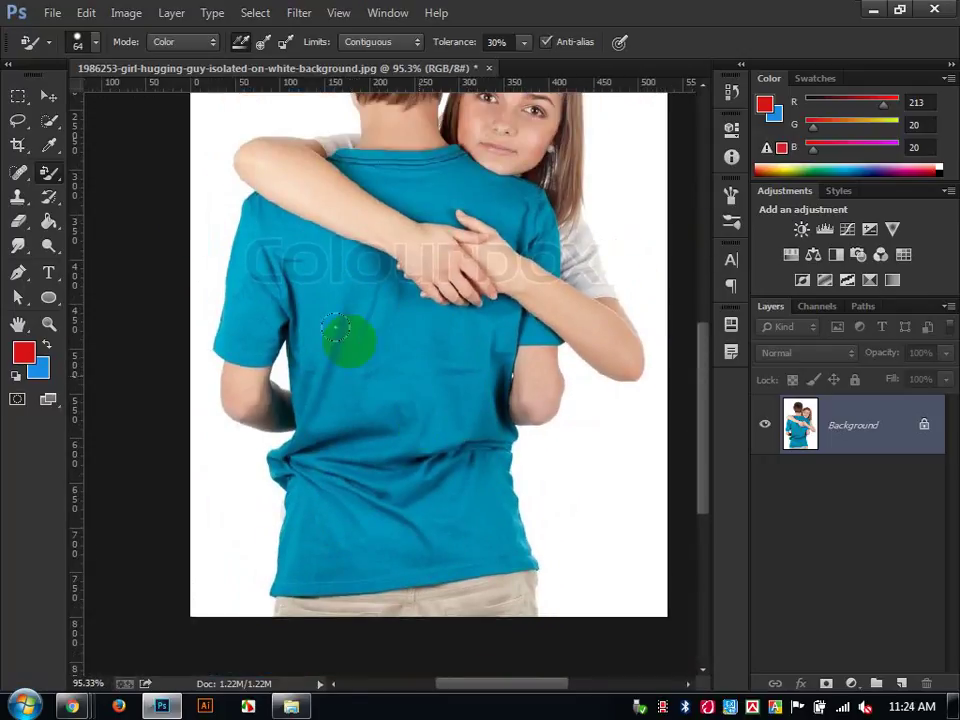
Select the entire blue T-shirt with the Quick Selection tool, including both sleeves and the upper back.
click(47, 121)
mouse_move(262, 322)
mouse_down()
mouse_move(283, 321)
mouse_move(311, 257)
mouse_move(433, 354)
mouse_move(465, 463)
mouse_move(435, 555)
mouse_move(318, 447)
mouse_up()
click(537, 342)
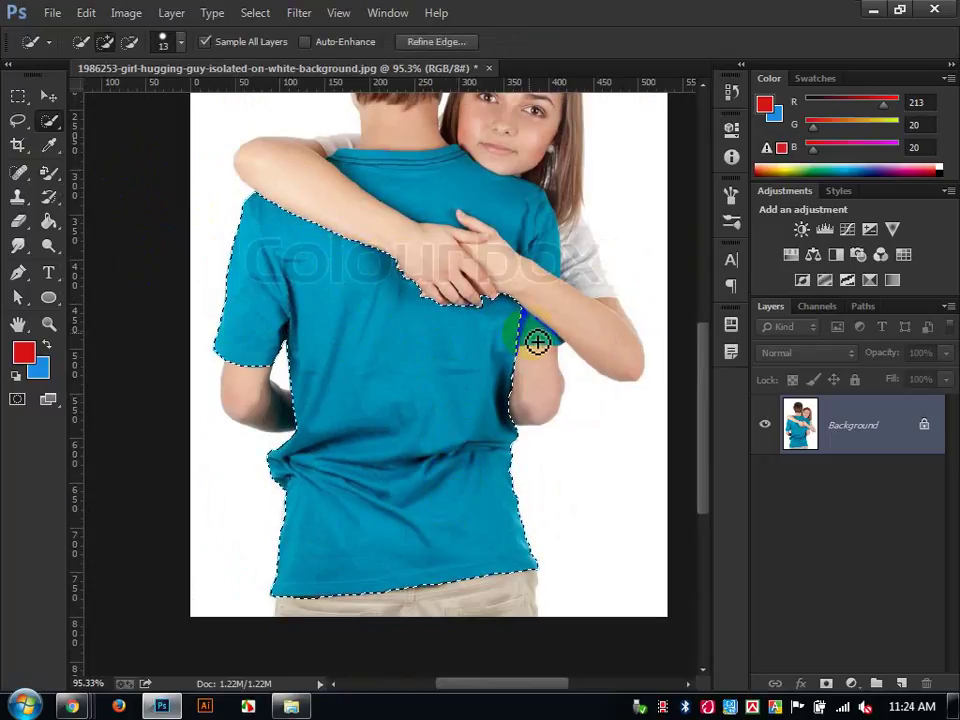
mouse_move(552, 344)
mouse_down()
mouse_move(552, 241)
mouse_move(405, 178)
mouse_up()
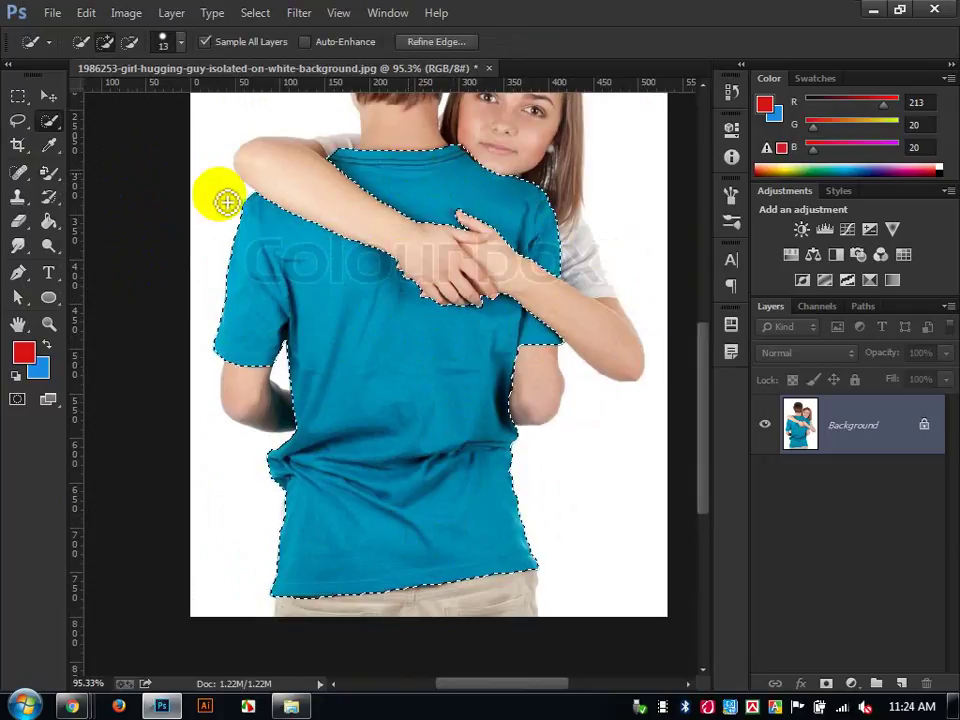
Recolor the selected T-shirt red with the Color Replacement Tool and clear the selection.
click(52, 195)
click(51, 177)
mouse_move(240, 260)
mouse_down()
mouse_move(270, 335)
mouse_move(306, 294)
mouse_move(254, 297)
mouse_move(336, 250)
mouse_move(315, 174)
mouse_move(452, 162)
mouse_move(303, 144)
mouse_move(522, 176)
mouse_move(601, 260)
mouse_move(578, 252)
mouse_move(582, 216)
mouse_move(552, 240)
mouse_move(530, 318)
mouse_move(467, 288)
mouse_move(467, 316)
mouse_move(513, 325)
mouse_move(507, 340)
mouse_move(337, 306)
mouse_move(456, 346)
mouse_move(438, 374)
mouse_move(434, 431)
mouse_move(386, 380)
mouse_move(340, 424)
mouse_move(353, 432)
mouse_move(212, 368)
mouse_move(330, 366)
mouse_move(329, 480)
mouse_move(297, 452)
mouse_move(286, 470)
mouse_move(312, 428)
mouse_move(240, 421)
mouse_move(330, 453)
mouse_move(262, 583)
mouse_move(451, 535)
mouse_move(330, 522)
mouse_move(552, 543)
mouse_move(541, 570)
mouse_move(459, 481)
mouse_move(545, 421)
mouse_move(533, 377)
mouse_move(420, 411)
mouse_move(450, 491)
mouse_move(481, 537)
mouse_move(531, 531)
mouse_move(524, 392)
mouse_move(500, 368)
mouse_move(520, 322)
mouse_up()
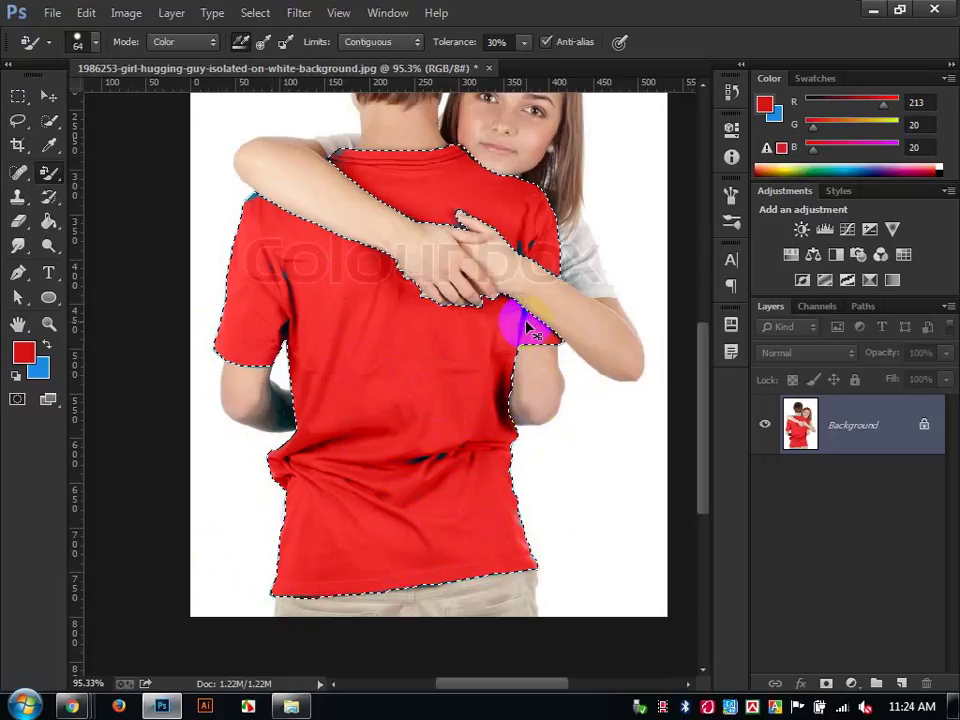
key(ctrl+d)
scroll(527, 327, down, 4)
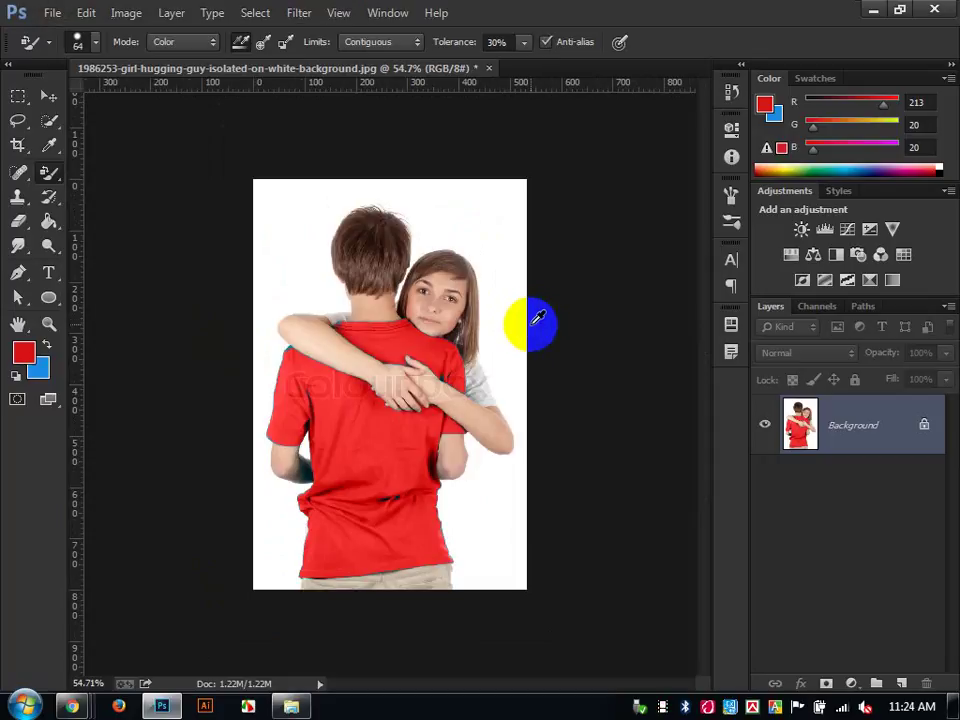
scroll(538, 318, up, 1)
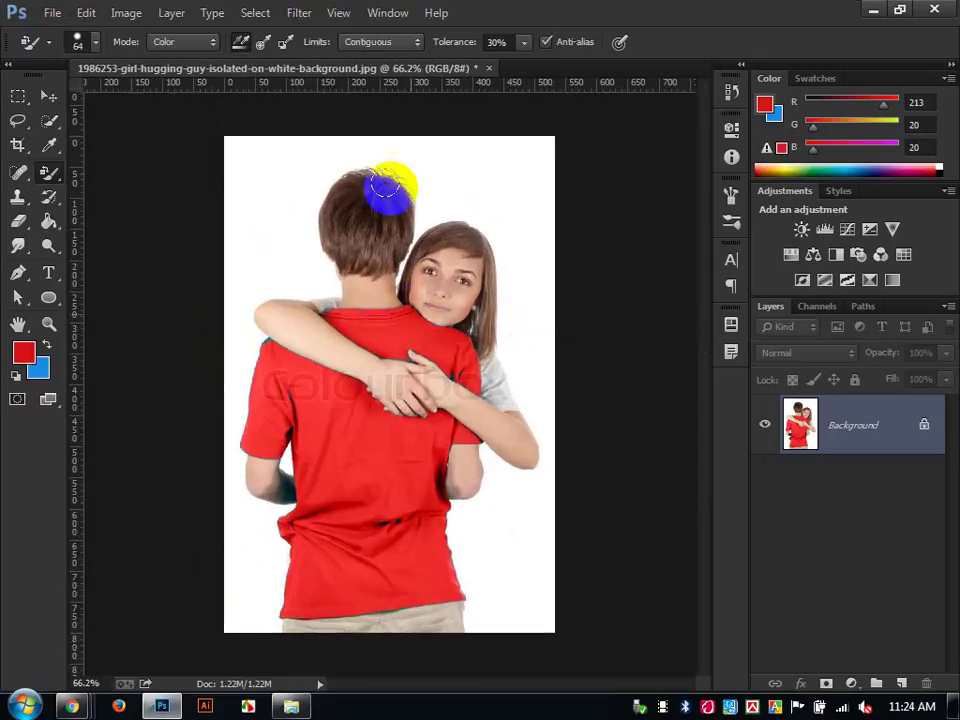
Try recoloring the man's hair red with a Color Replacement stroke, and undo it.
scroll(385, 188, up, 5)
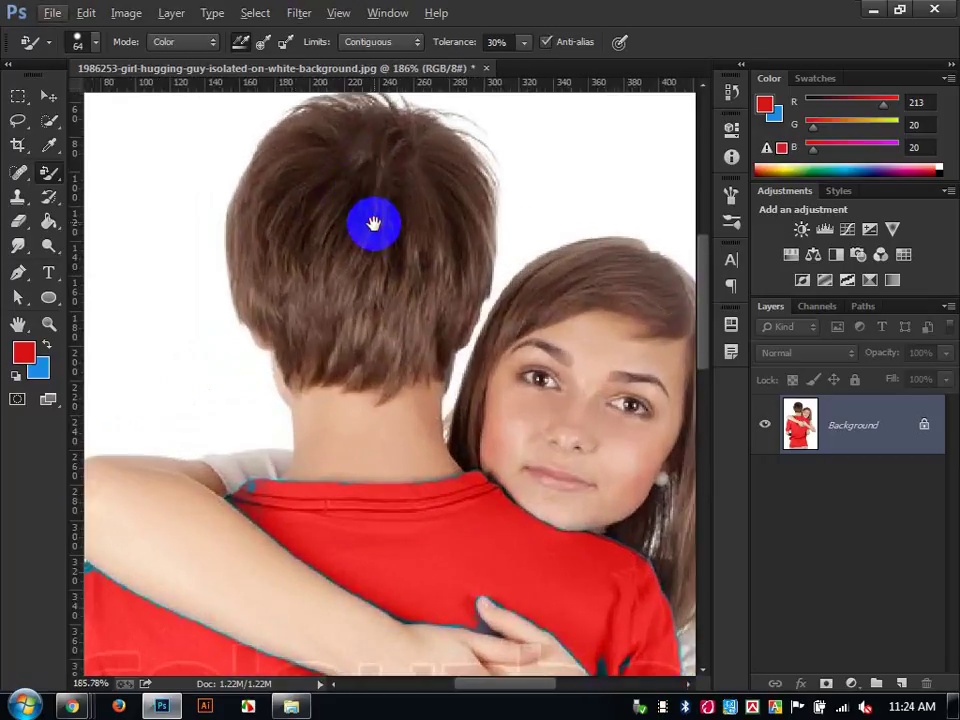
drag(373, 223, 375, 272)
scroll(375, 272, up, 1)
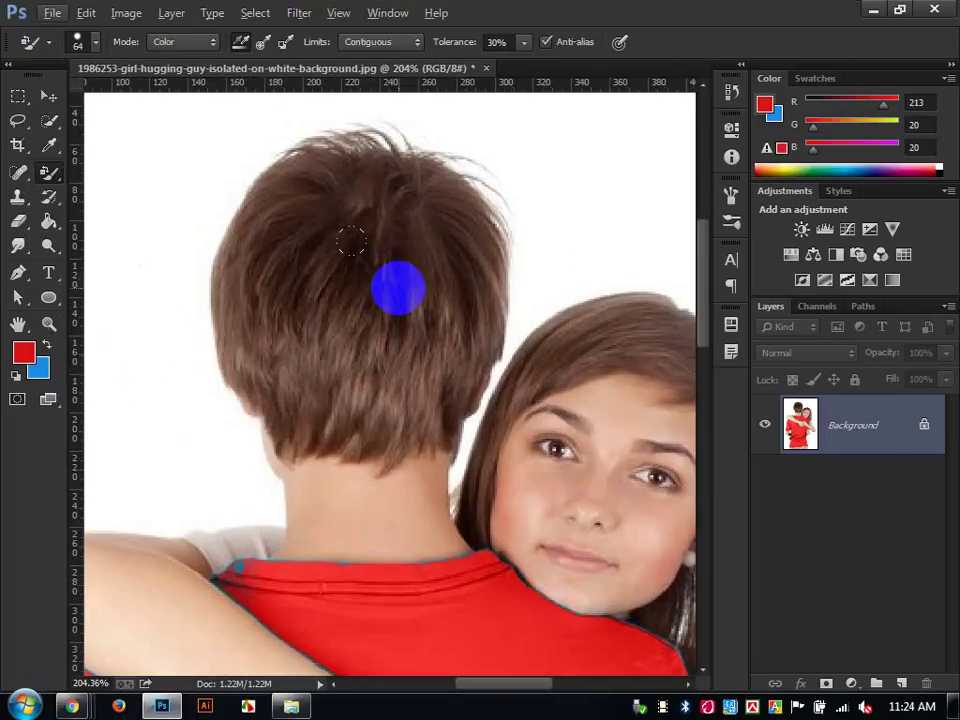
mouse_move(332, 243)
mouse_down()
mouse_move(330, 213)
mouse_move(304, 236)
mouse_move(295, 307)
mouse_move(327, 354)
mouse_move(369, 355)
mouse_move(402, 325)
mouse_move(436, 260)
mouse_move(375, 189)
mouse_move(335, 179)
mouse_move(304, 230)
mouse_move(316, 322)
mouse_move(294, 328)
mouse_move(271, 293)
mouse_up()
key(ctrl+z)
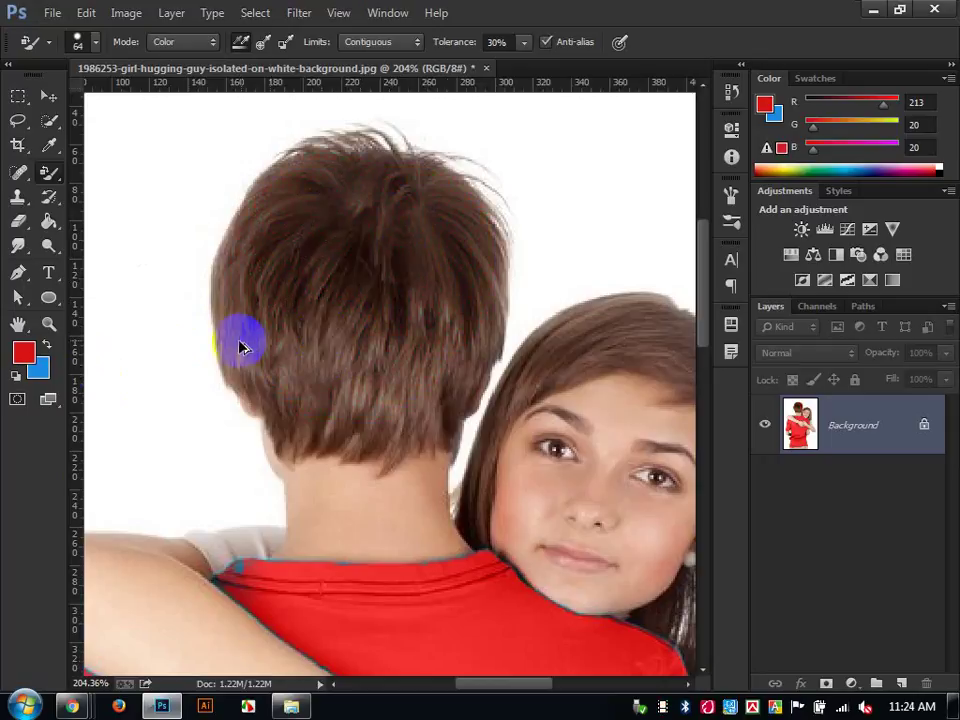
Set the foreground color to golden yellow (R 240, G 184, B 14) and select the man's hair with the Quick Selection tool.
click(24, 351)
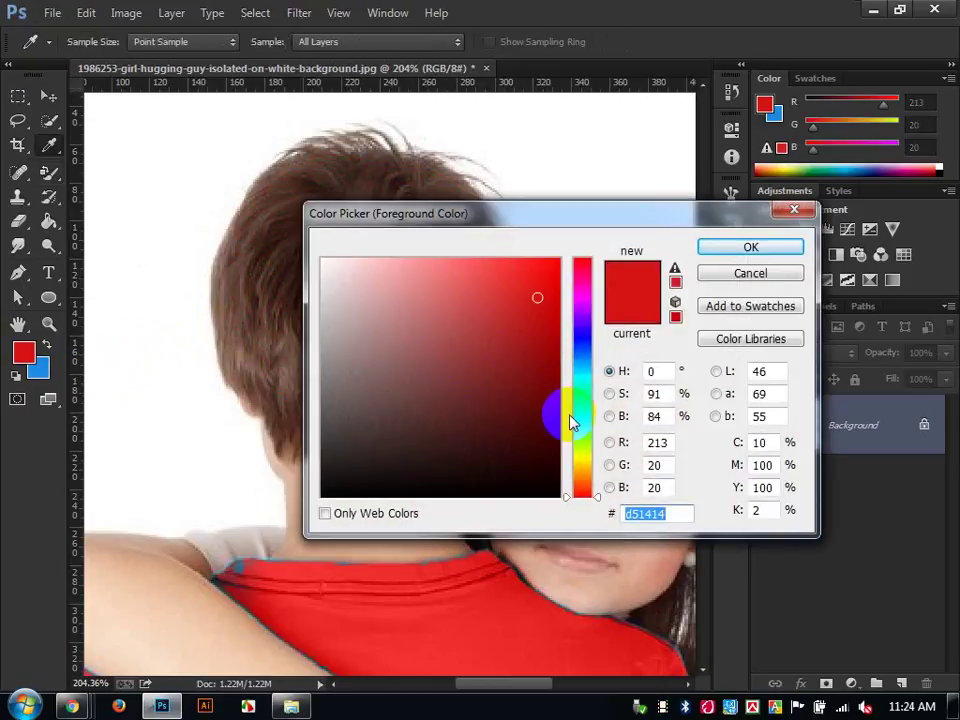
drag(585, 458, 582, 466)
drag(501, 268, 545, 272)
click(751, 246)
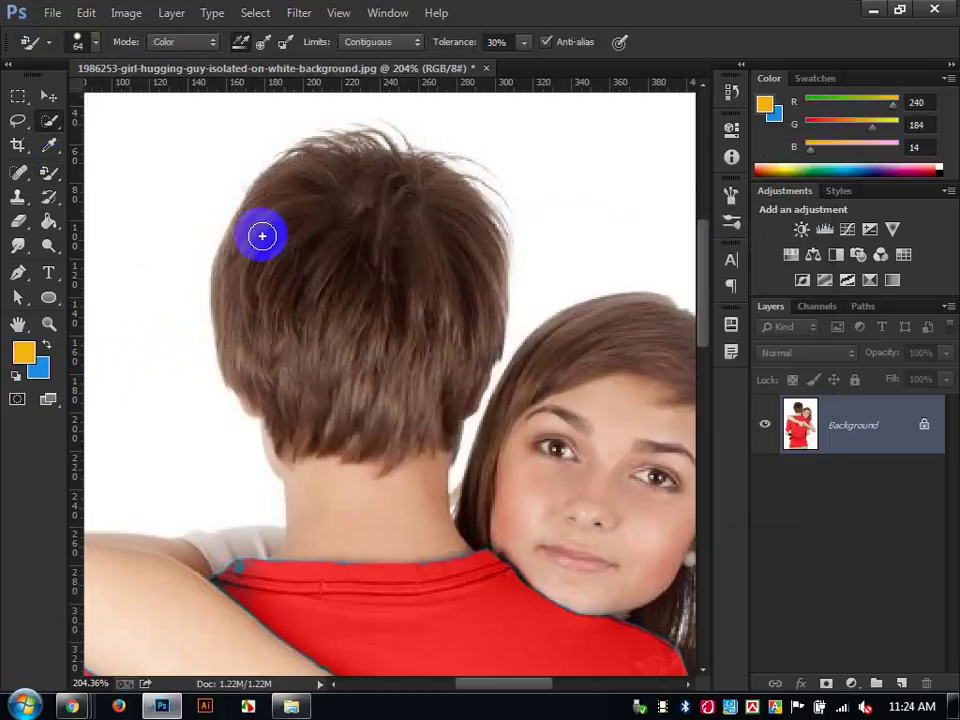
mouse_move(280, 243)
mouse_down()
mouse_move(328, 204)
mouse_move(339, 251)
mouse_up()
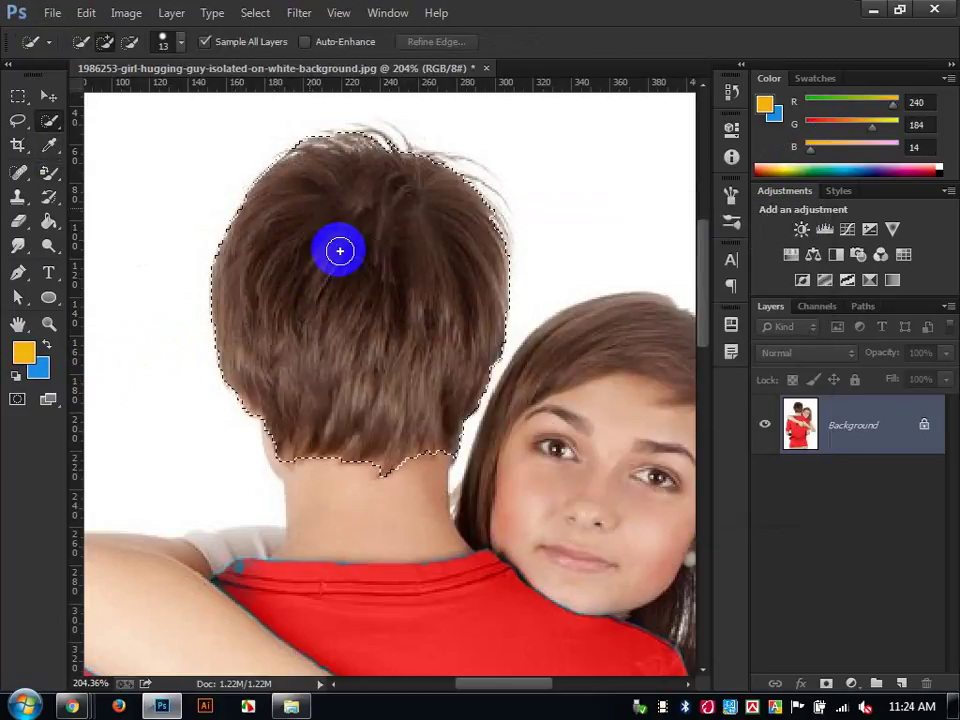
Recolor the selected hair golden yellow with the Color Replacement Tool, deselect it, and undo both changes.
click(47, 180)
mouse_move(155, 232)
mouse_down()
mouse_move(208, 242)
mouse_move(330, 139)
mouse_move(407, 373)
mouse_move(362, 267)
mouse_move(489, 364)
mouse_move(429, 220)
mouse_move(520, 292)
mouse_up()
key(ctrl+d)
scroll(528, 263, down, 5)
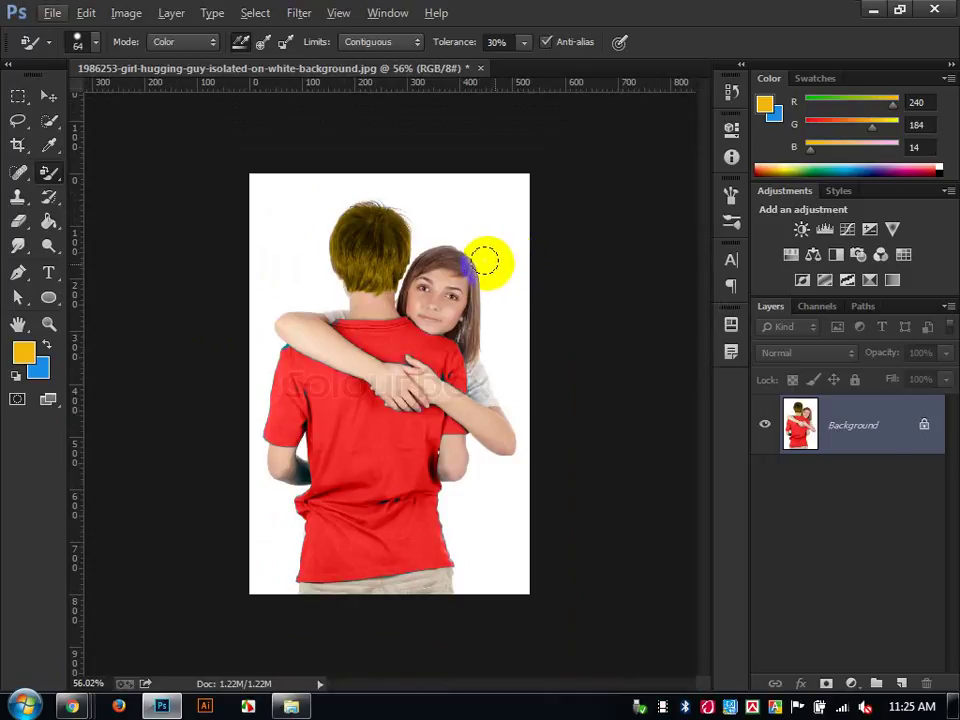
scroll(378, 208, up, 3)
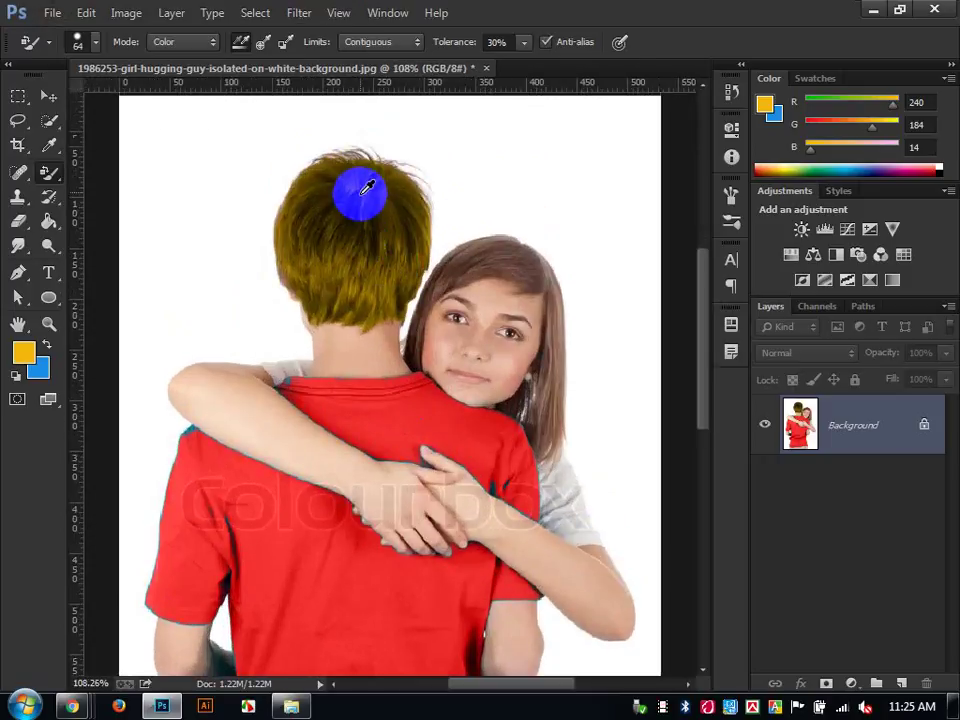
scroll(367, 188, up, 1)
key(ctrl+alt+z)
key(ctrl+alt+z)
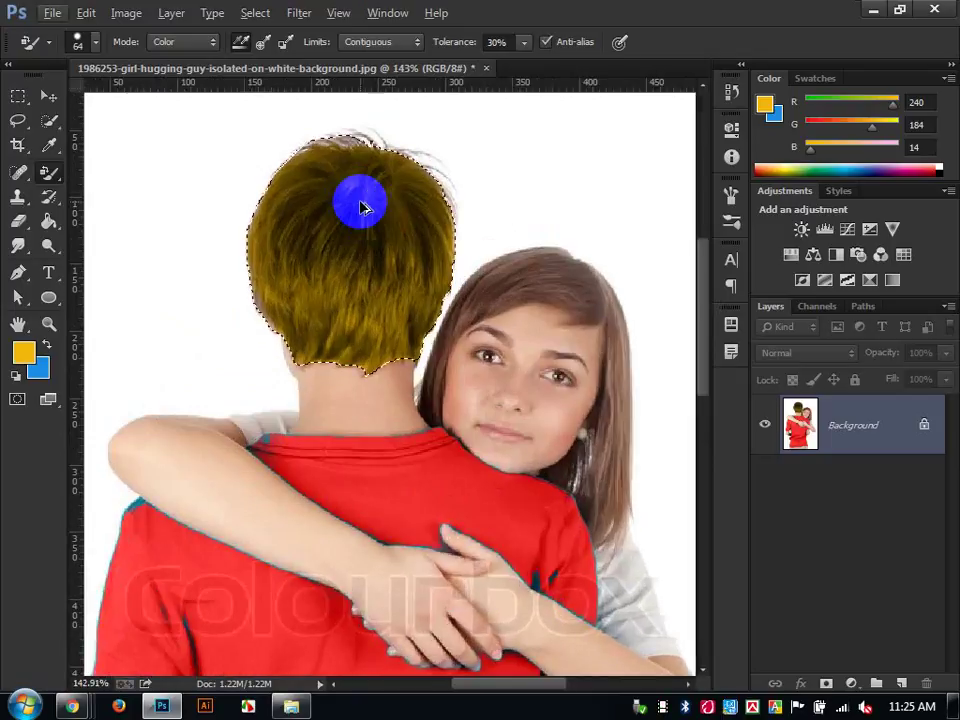
Paint over the selected hair with the regular Brush Tool in golden yellow for comparison, and undo the paint.
right_click(49, 178)
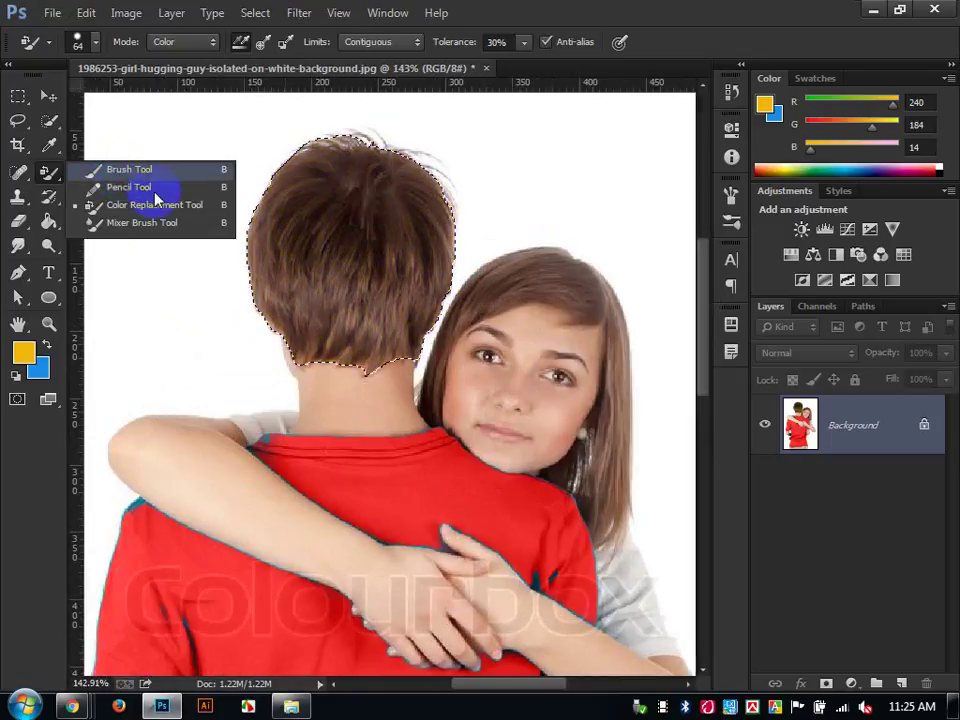
click(118, 167)
mouse_move(300, 190)
mouse_down()
mouse_move(388, 251)
mouse_move(347, 386)
mouse_move(350, 365)
mouse_up()
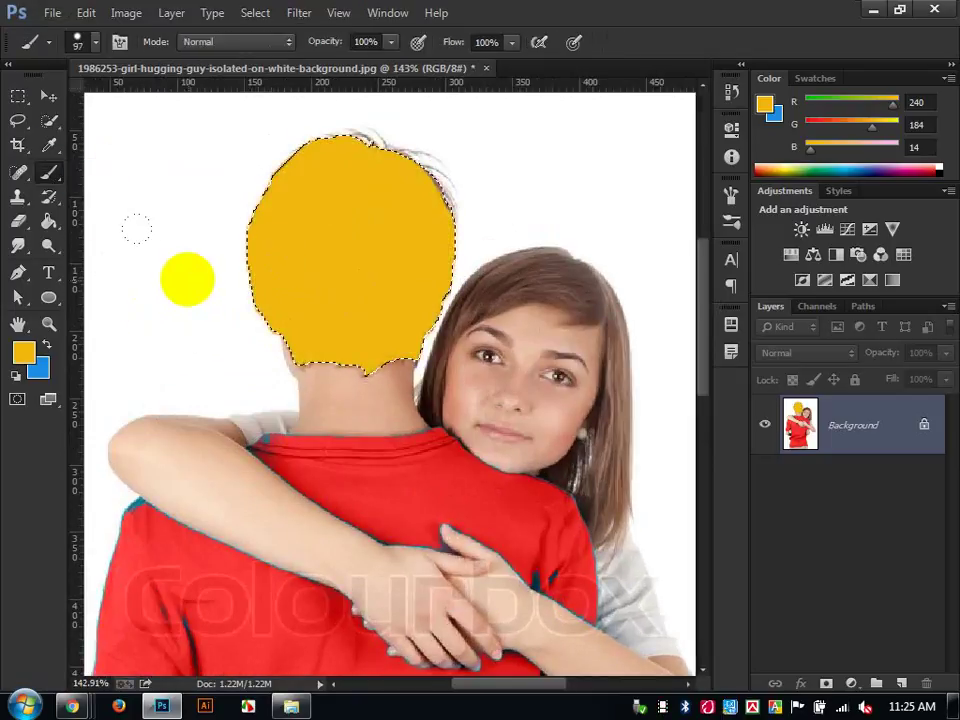
key(ctrl+alt+z)
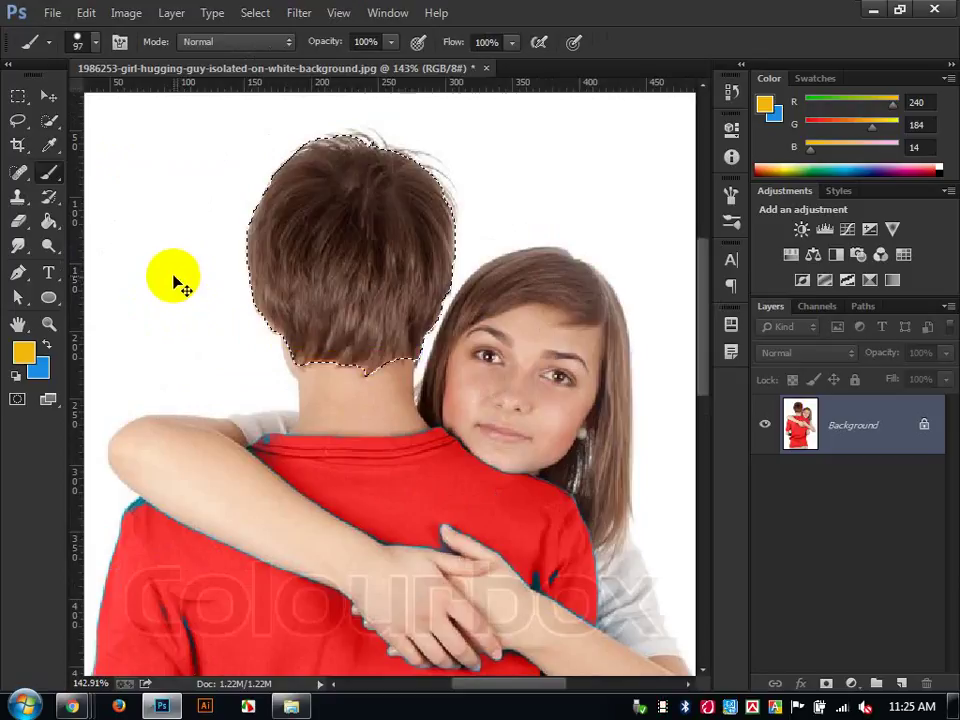
Clear the hair selection and activate the Mixer Brush Tool.
key(ctrl+d)
right_click(52, 202)
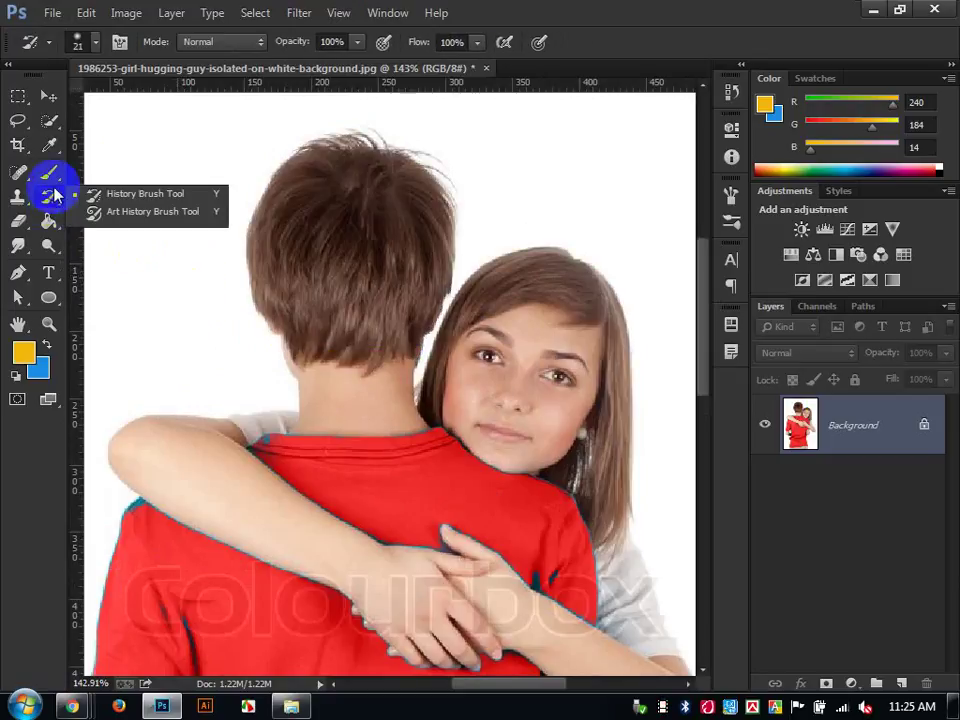
right_click(50, 176)
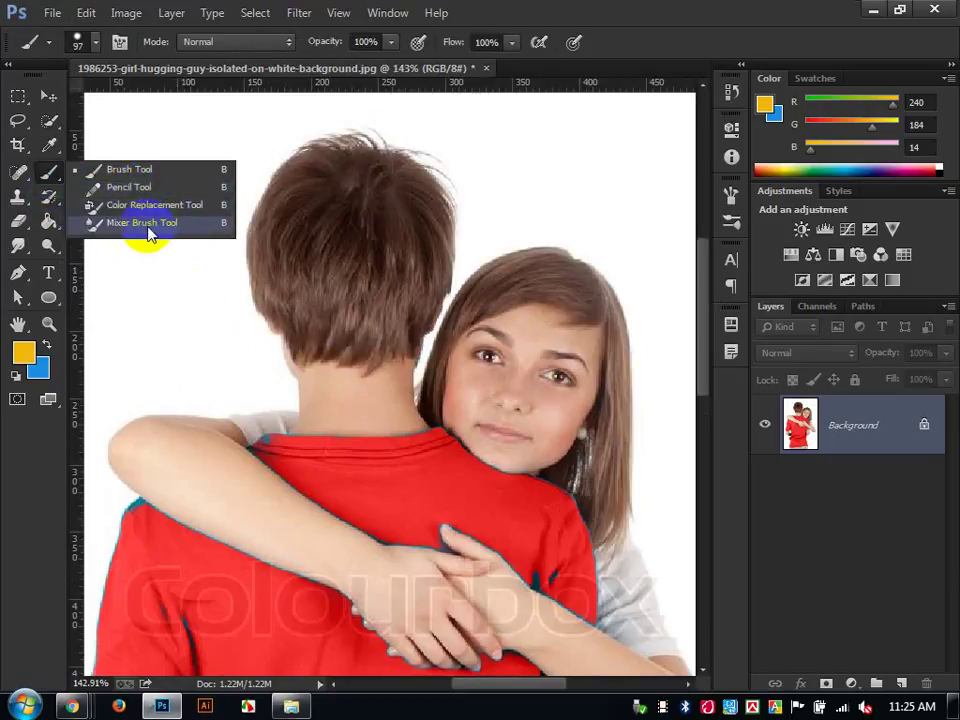
click(148, 223)
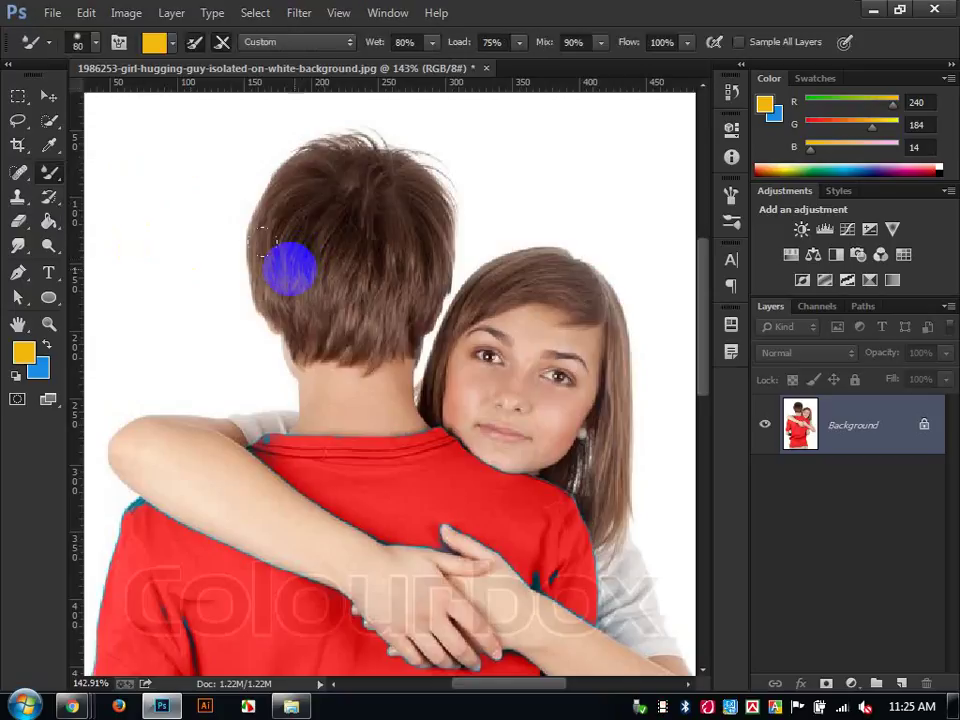
Blend the arms, red shirt, neck and the woman's face together with Mixer Brush strokes.
drag(382, 235, 390, 313)
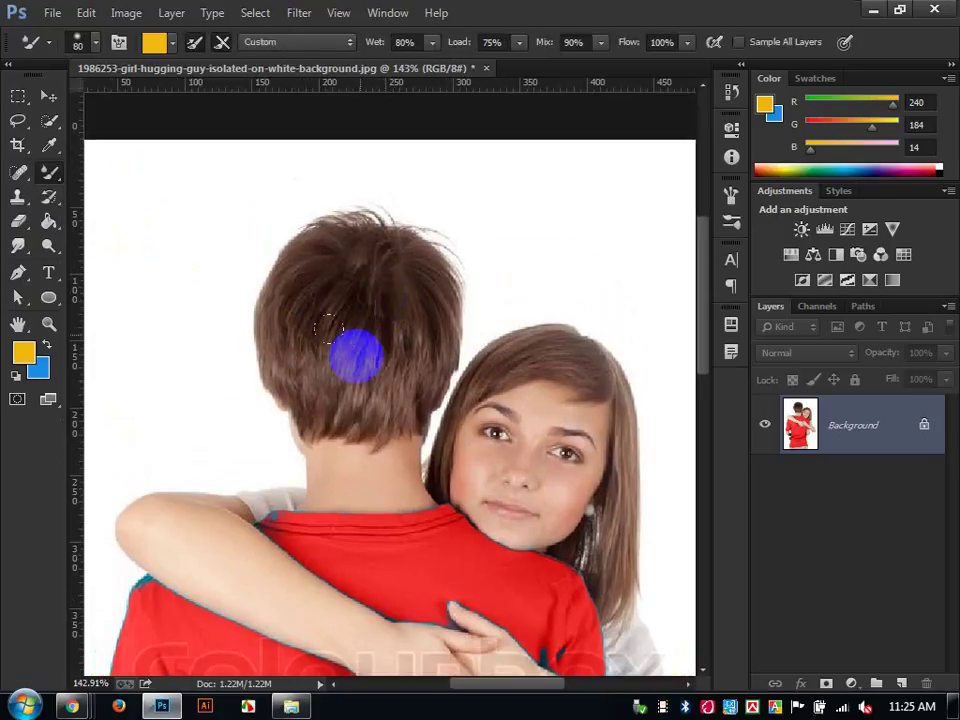
drag(356, 386, 391, 215)
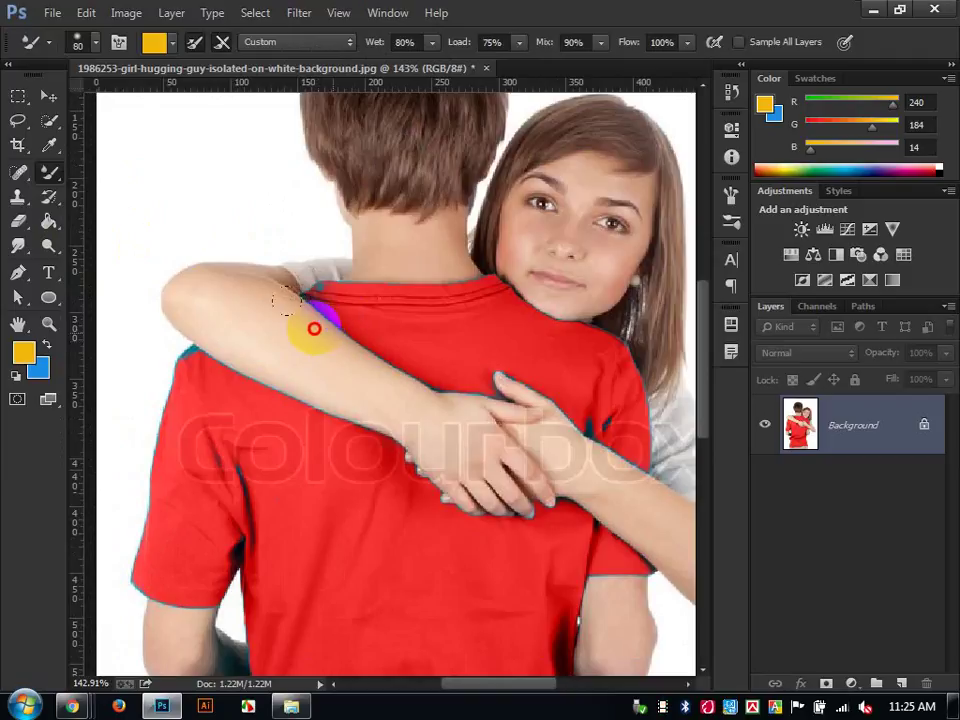
mouse_move(314, 328)
mouse_down()
mouse_move(355, 300)
mouse_move(318, 303)
mouse_move(321, 284)
mouse_move(375, 364)
mouse_move(297, 348)
mouse_move(257, 368)
mouse_move(228, 343)
mouse_move(255, 371)
mouse_move(256, 354)
mouse_move(311, 344)
mouse_move(272, 327)
mouse_move(352, 329)
mouse_move(211, 304)
mouse_move(211, 320)
mouse_move(287, 307)
mouse_move(474, 309)
mouse_move(526, 356)
mouse_move(520, 389)
mouse_move(492, 360)
mouse_move(406, 443)
mouse_move(268, 407)
mouse_move(251, 414)
mouse_move(264, 366)
mouse_move(173, 361)
mouse_move(201, 332)
mouse_move(150, 335)
mouse_move(207, 387)
mouse_move(200, 442)
mouse_move(321, 492)
mouse_move(567, 479)
mouse_move(596, 509)
mouse_move(512, 448)
mouse_move(573, 443)
mouse_move(561, 370)
mouse_move(600, 380)
mouse_up()
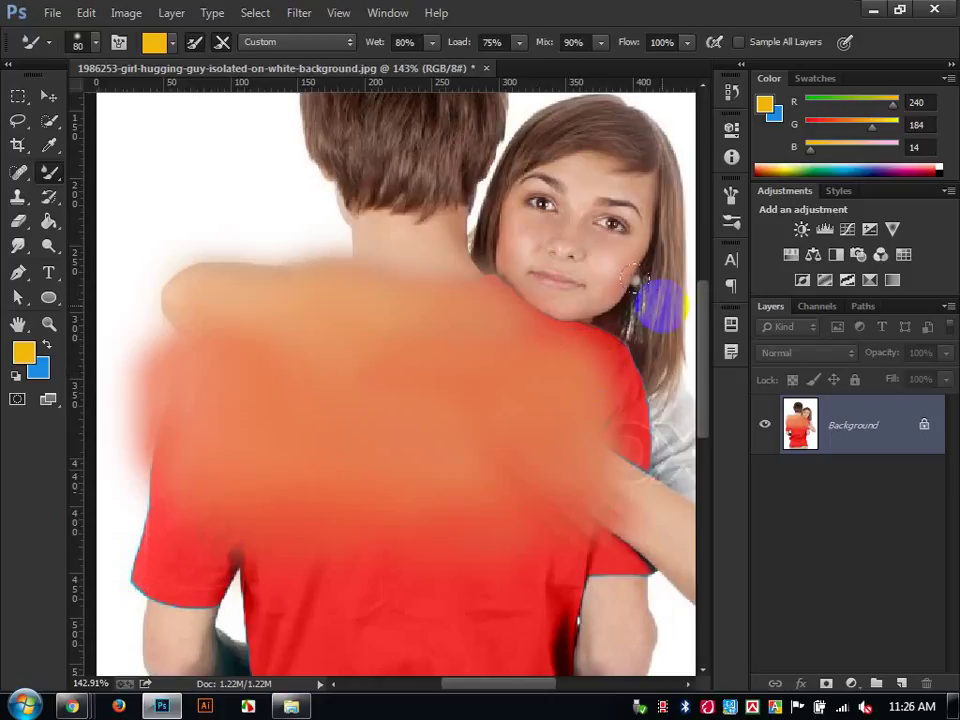
mouse_move(490, 328)
mouse_down()
mouse_move(467, 339)
mouse_move(602, 396)
mouse_move(533, 406)
mouse_move(642, 418)
mouse_up()
scroll(539, 388, down, 2)
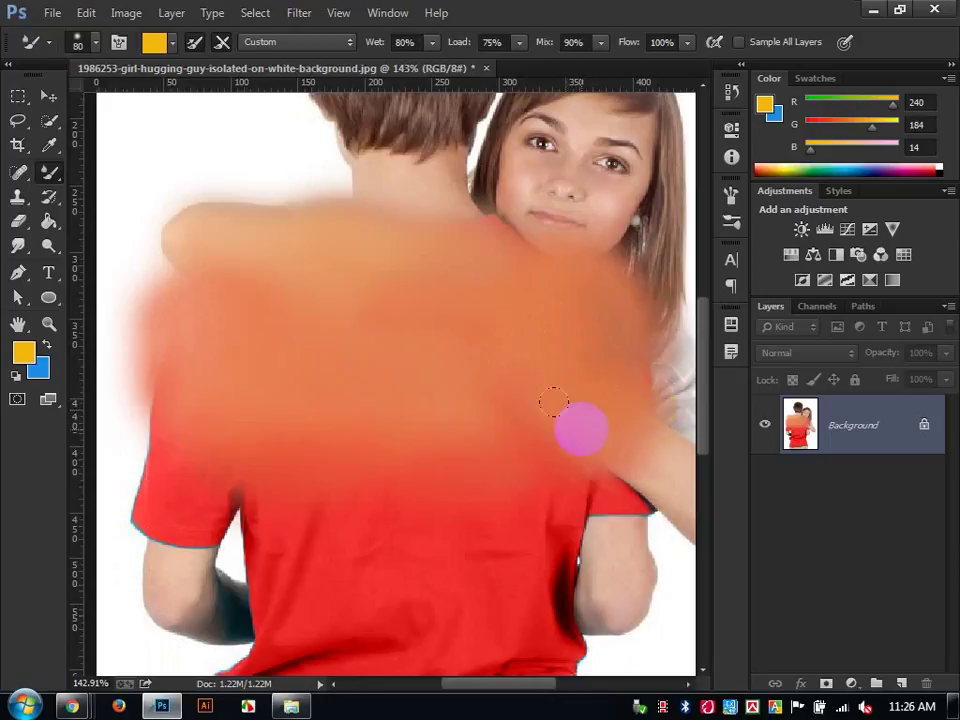
scroll(552, 397, up, 5)
mouse_move(553, 360)
mouse_down()
mouse_move(513, 325)
mouse_move(534, 266)
mouse_move(463, 261)
mouse_move(392, 287)
mouse_move(600, 278)
mouse_move(579, 304)
mouse_move(411, 383)
mouse_up()
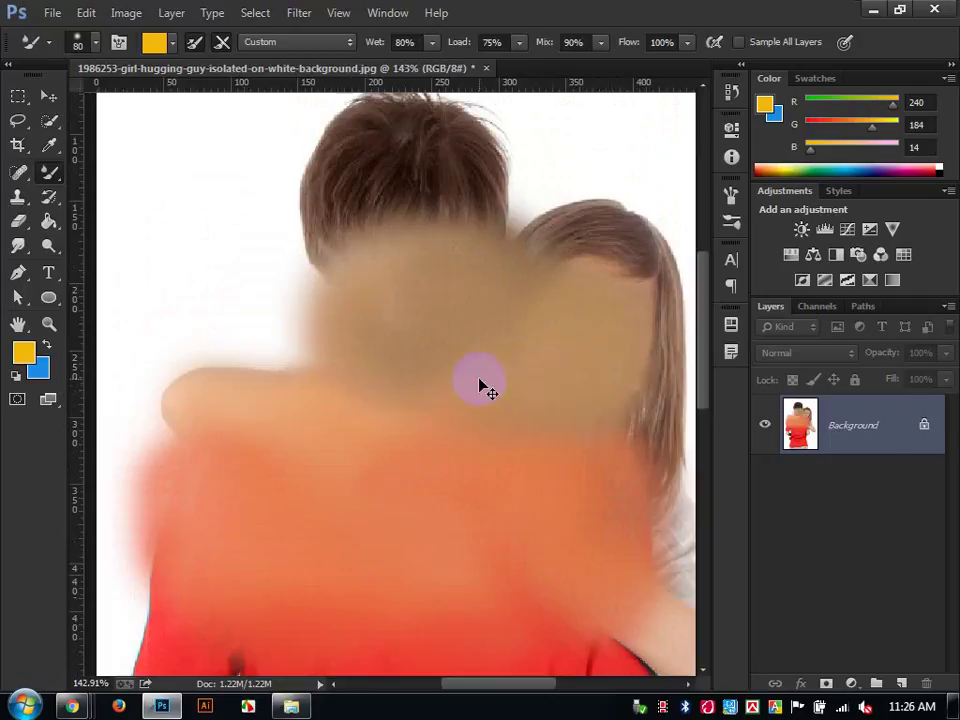
Undo all the Mixer Brush strokes and the deselection of the hair.
key(ctrl+alt+z)
key(ctrl+alt+z)
key(ctrl+alt+z)
key(ctrl+alt+z)
key(ctrl+alt+z)
key(ctrl+alt+z)
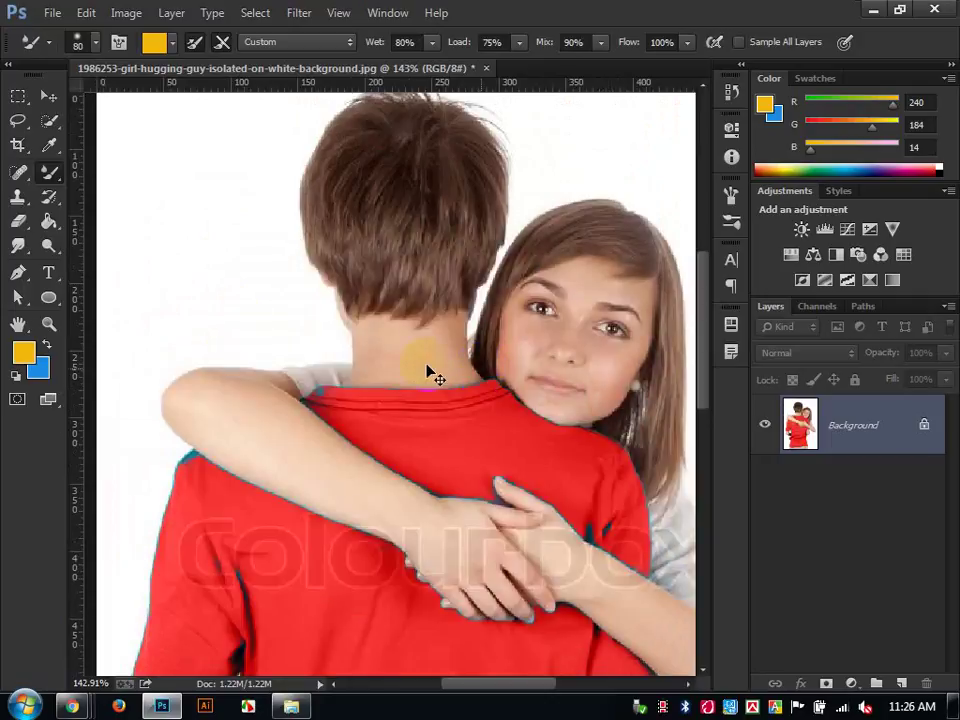
key(ctrl+alt+z)
Look through the tools grouped with the Brush, the Spot Healing Brush and the Clone Stamp.
right_click(57, 175)
right_click(56, 177)
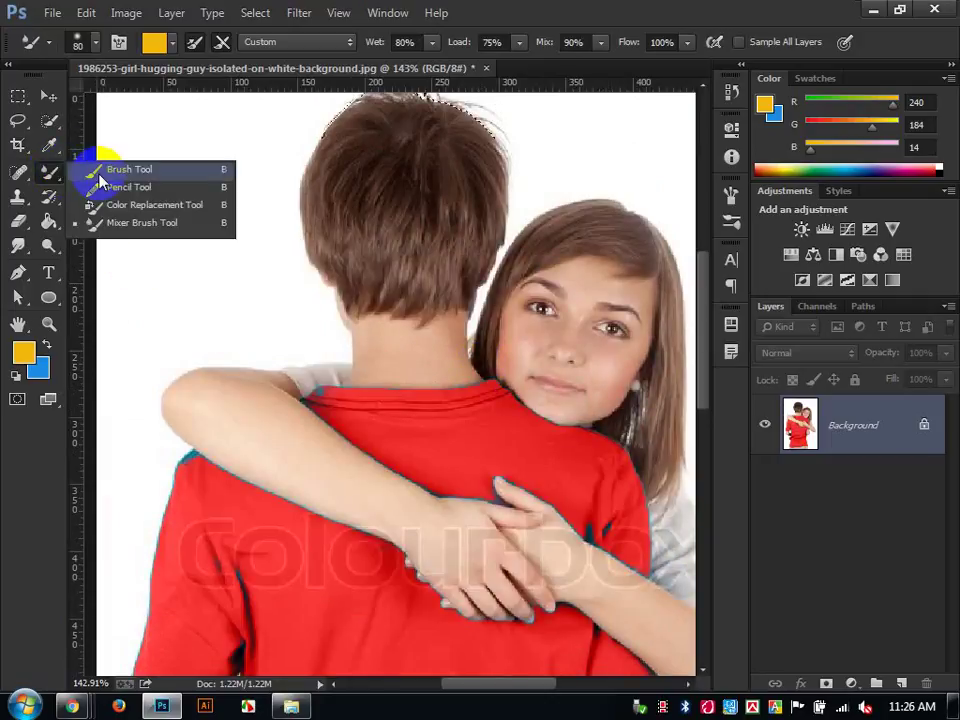
click(128, 172)
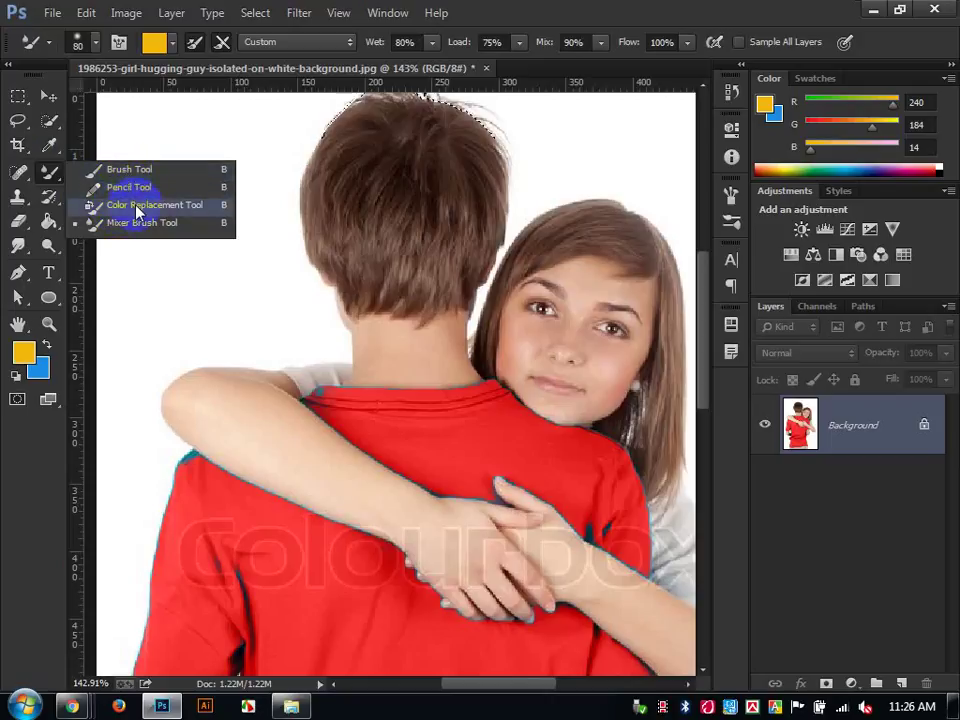
click(186, 170)
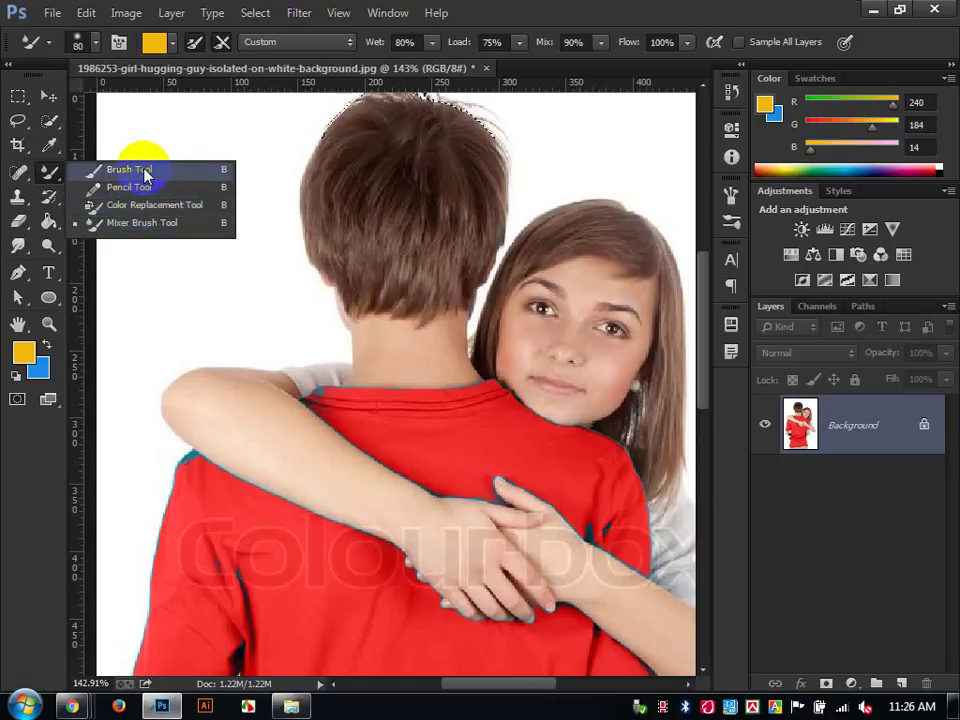
click(18, 174)
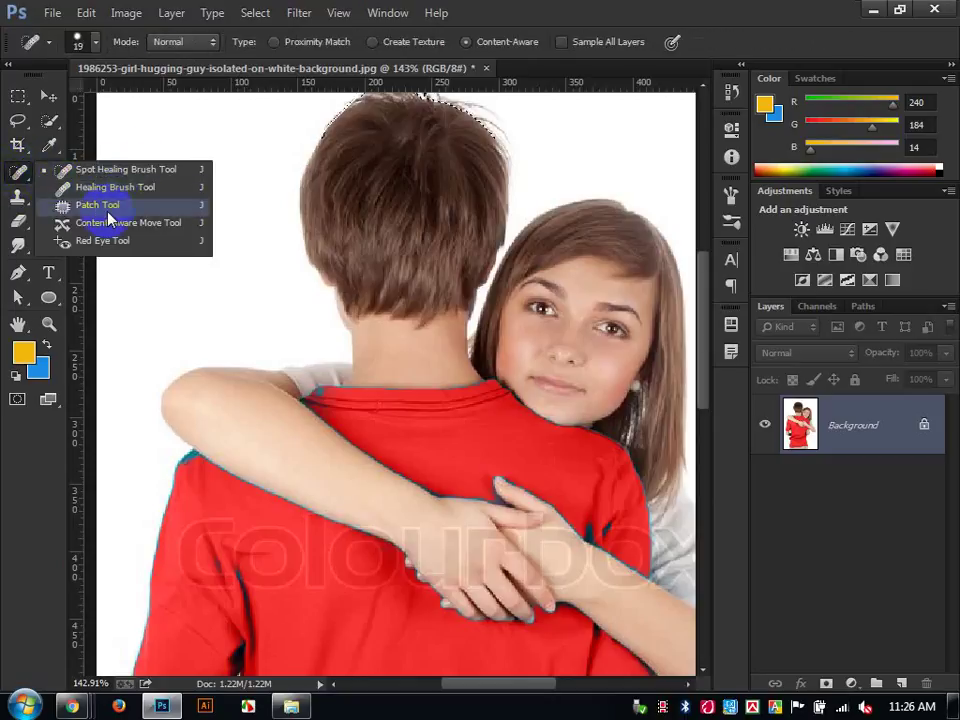
click(20, 197)
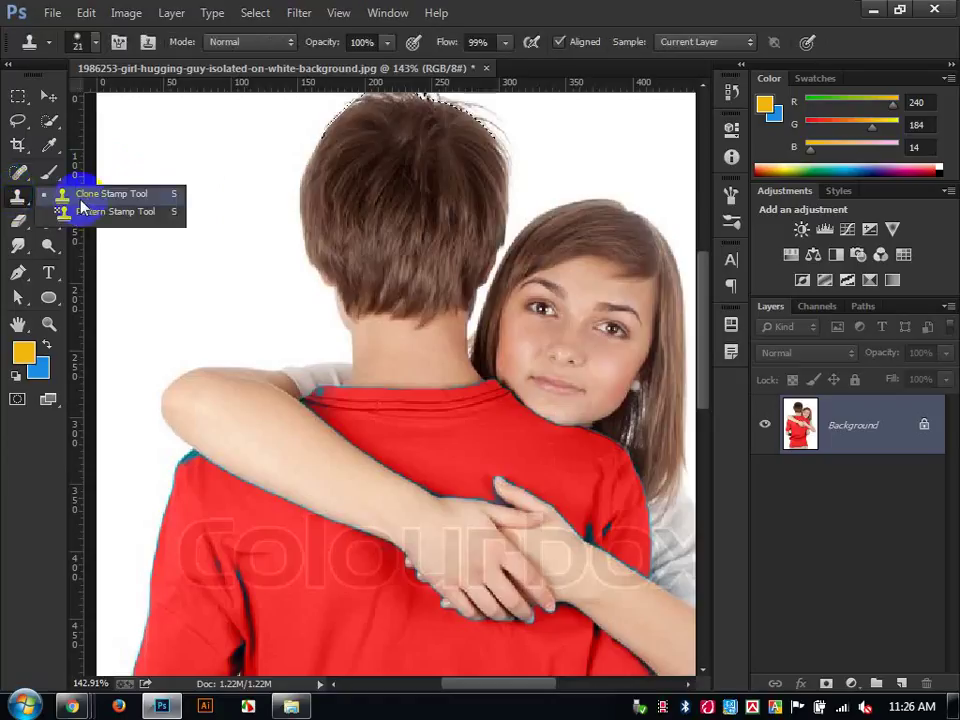
Look through the tools grouped with the Spot Healing Brush and reactivate the Clone Stamp Tool, clearing the hair selection.
click(18, 174)
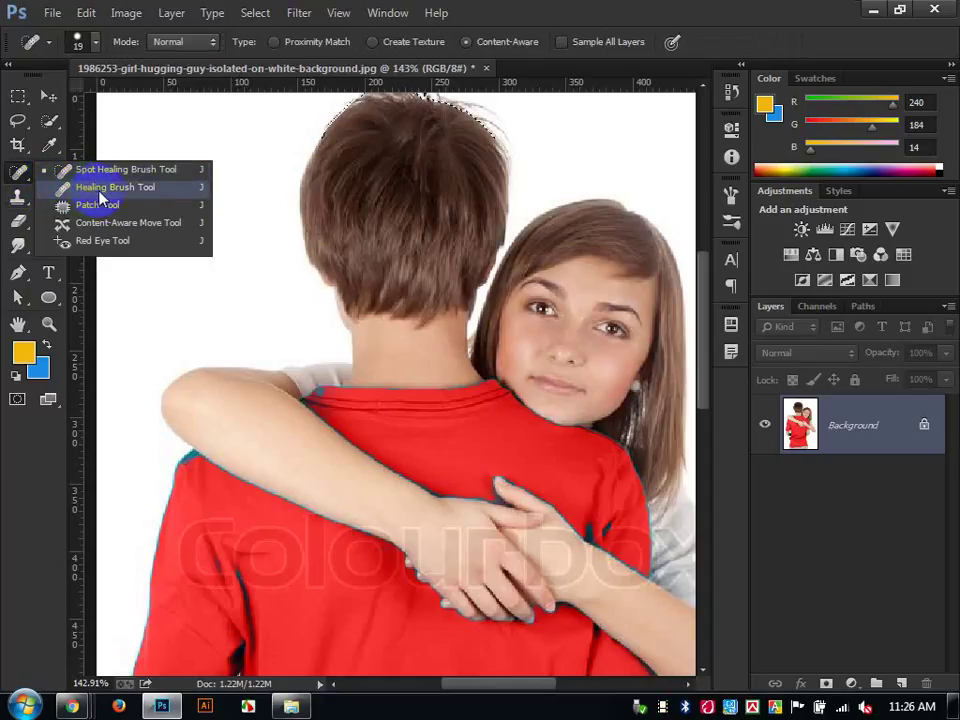
click(18, 197)
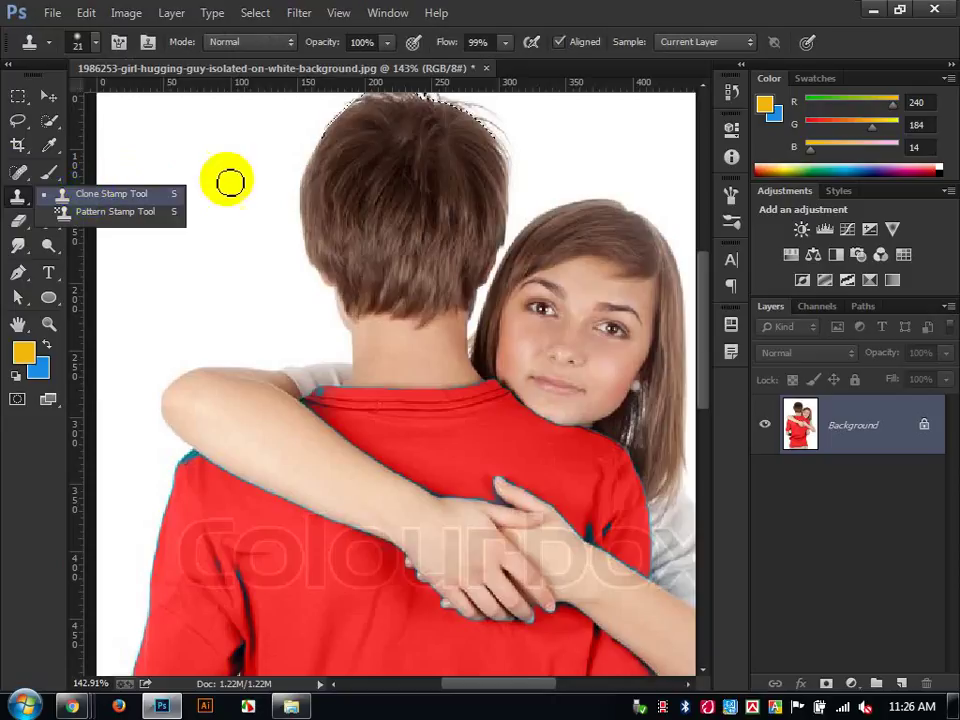
alt+click(501, 235)
scroll(501, 235, down, 5)
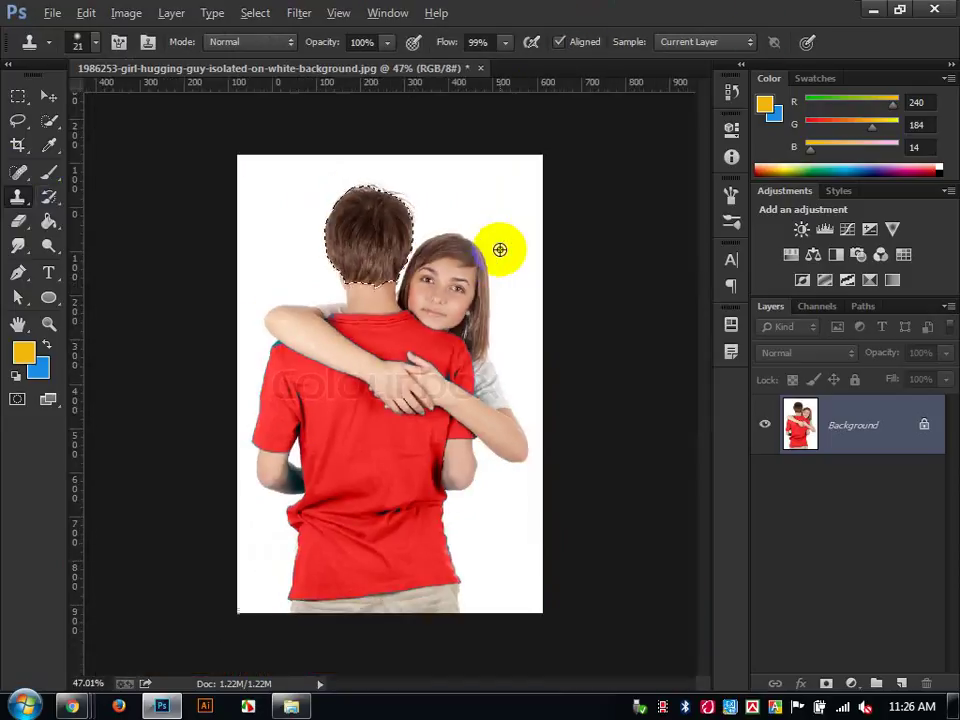
scroll(260, 225, up, 1)
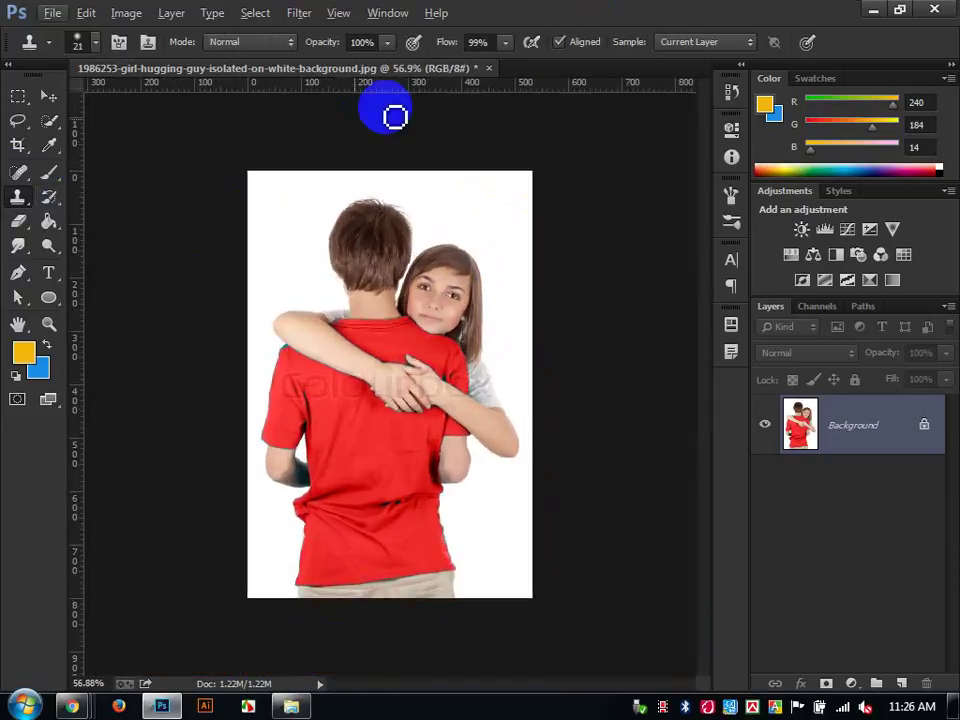
Close the photo of the hugging couple without saving its changes.
click(489, 68)
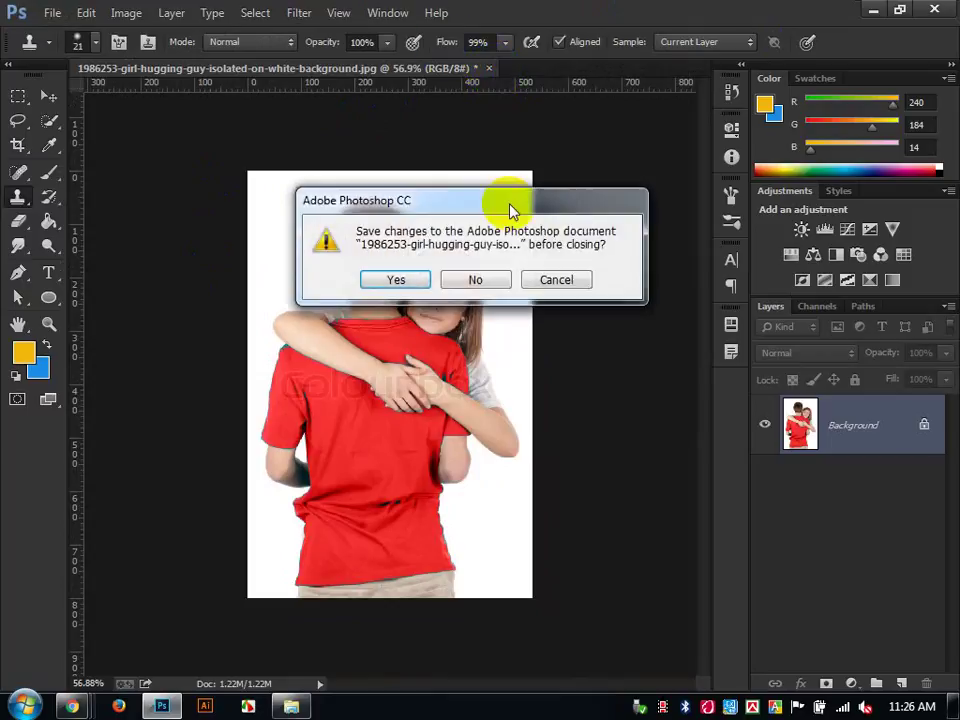
click(476, 283)
drag(446, 44, 846, 39)
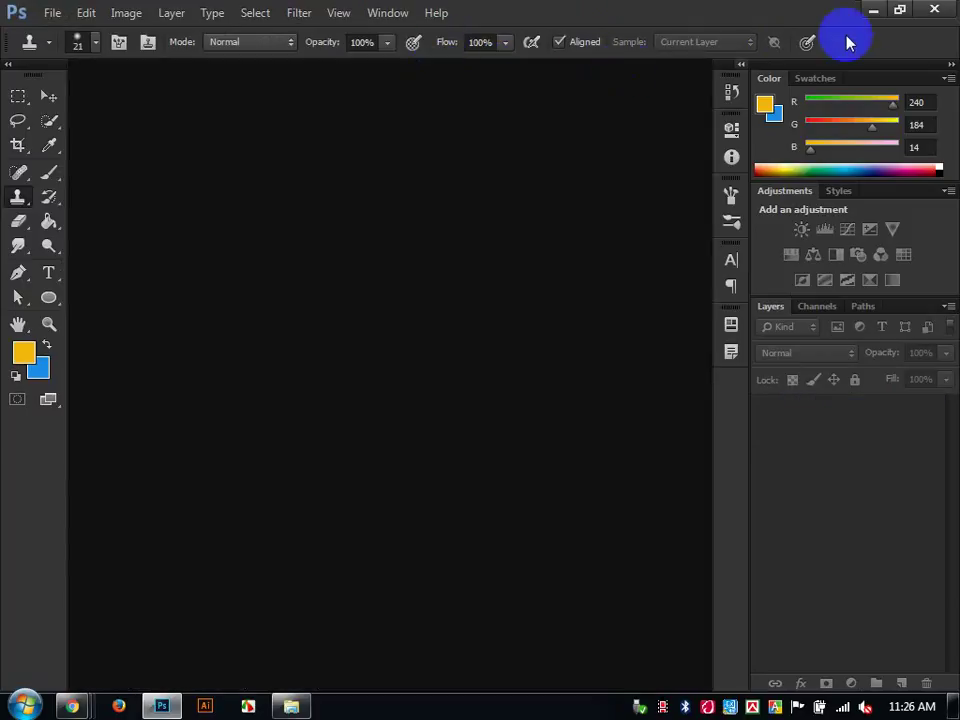
Open beautiful_sky-dsc01468-dws.jpg in Photoshop from the Desktop's New folder.
click(873, 9)
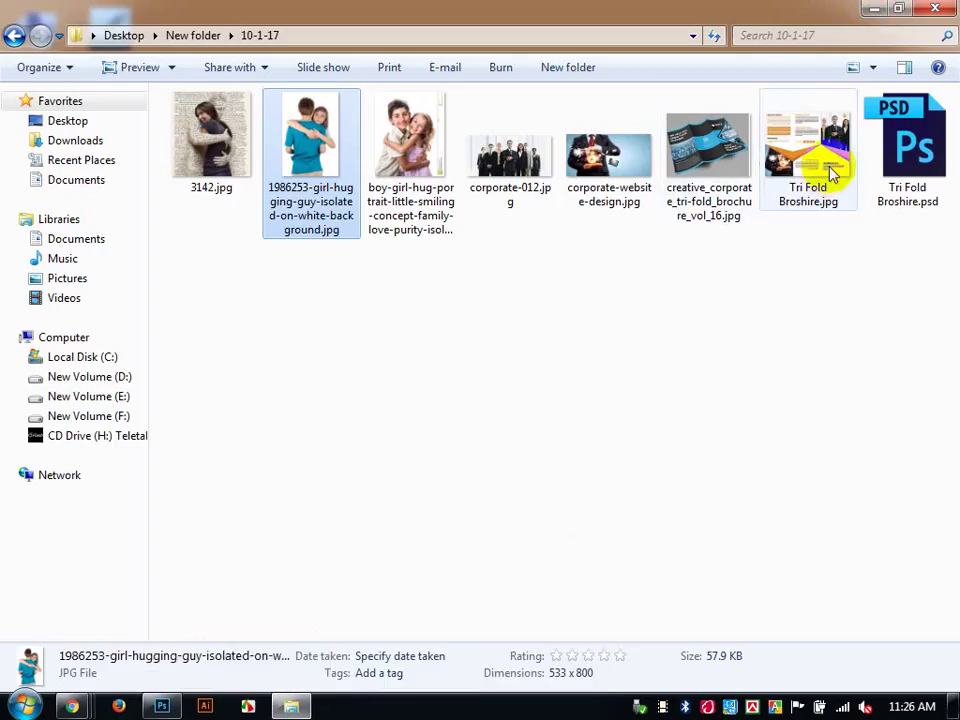
click(15, 33)
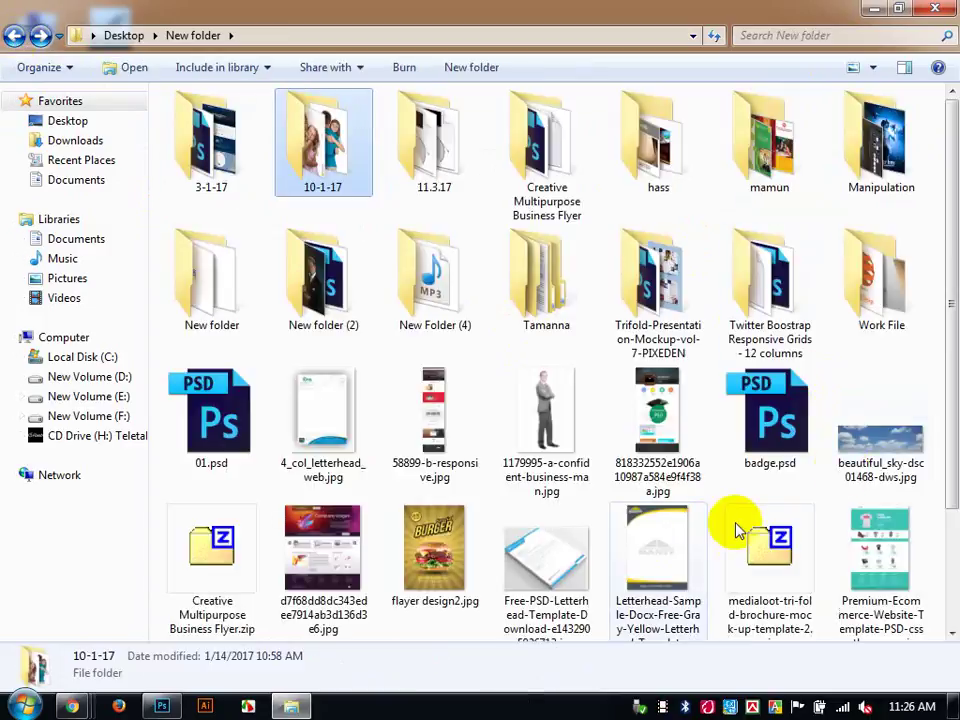
drag(868, 448, 413, 348)
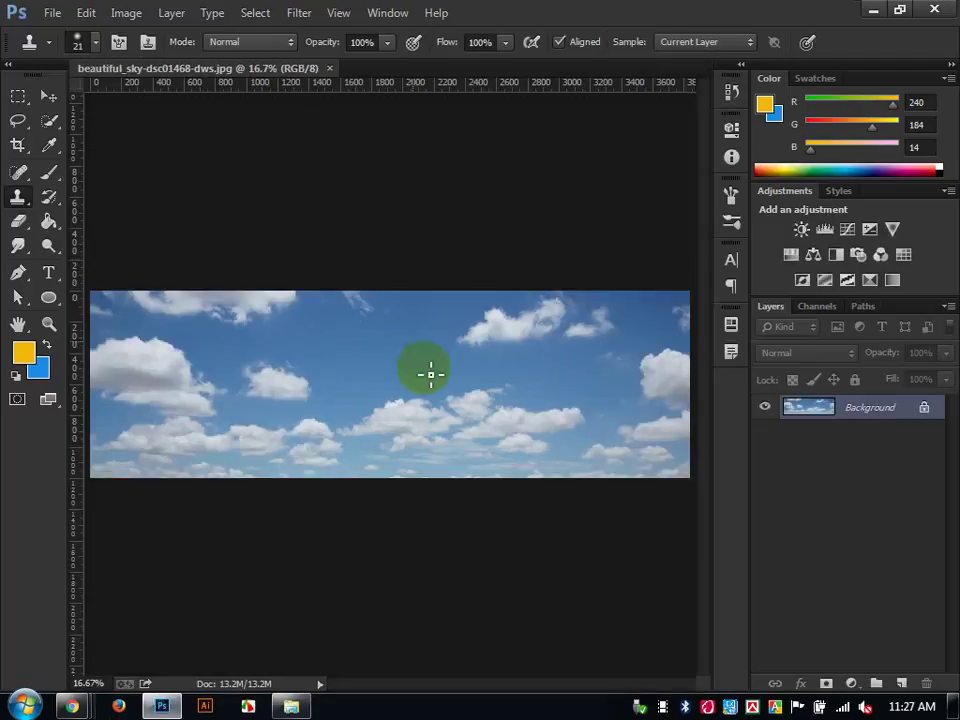
Try to use the Clone Stamp on the small isolated cloud without defining a source point.
scroll(378, 424, up, 1)
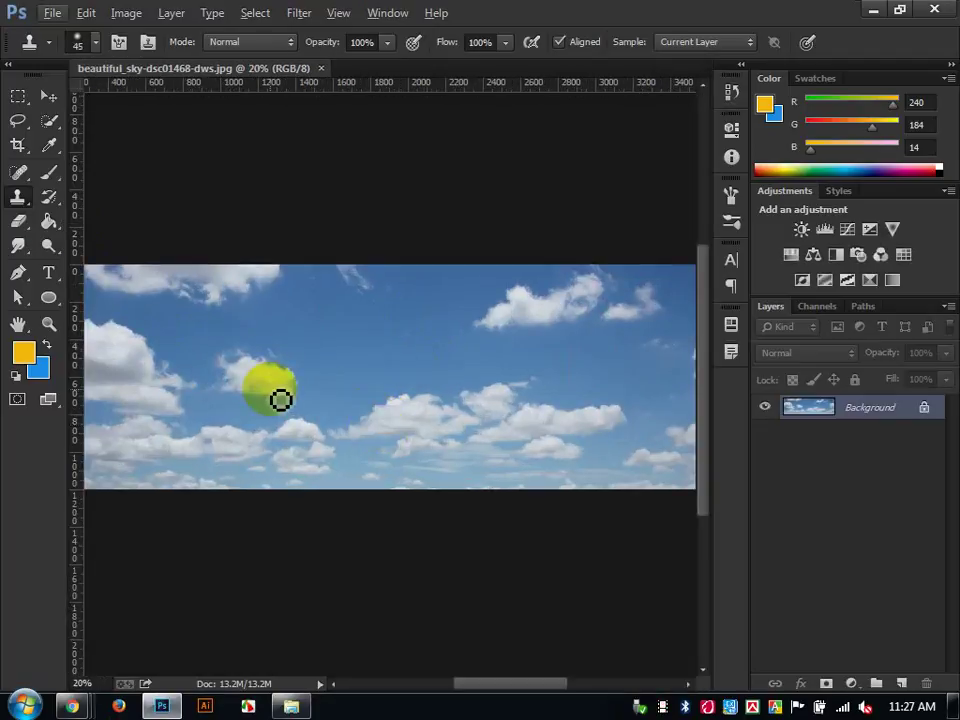
click(263, 373)
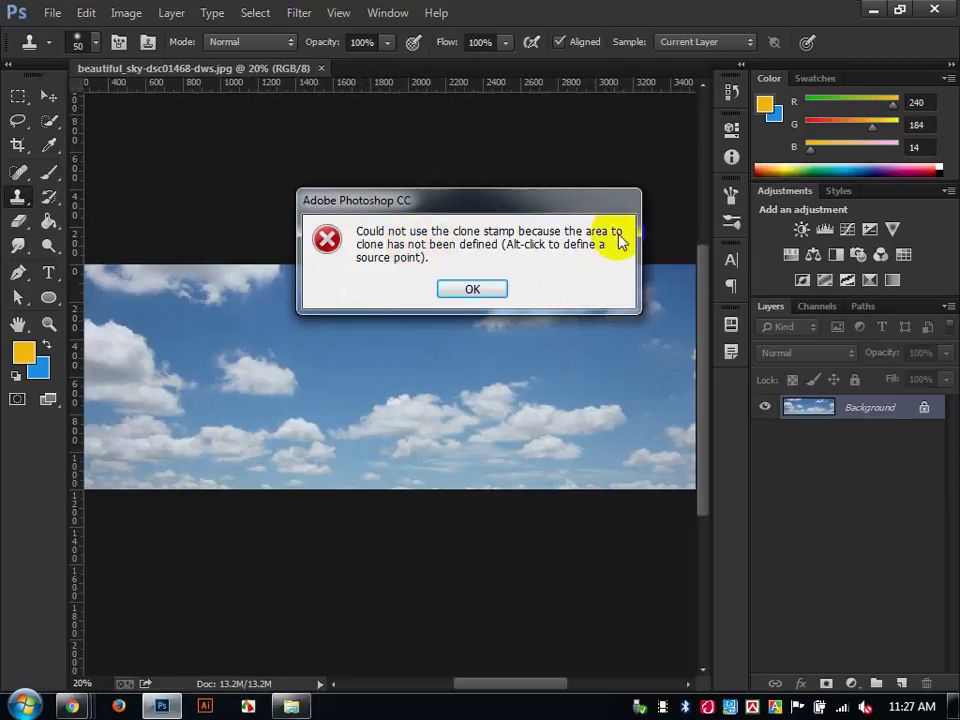
click(498, 293)
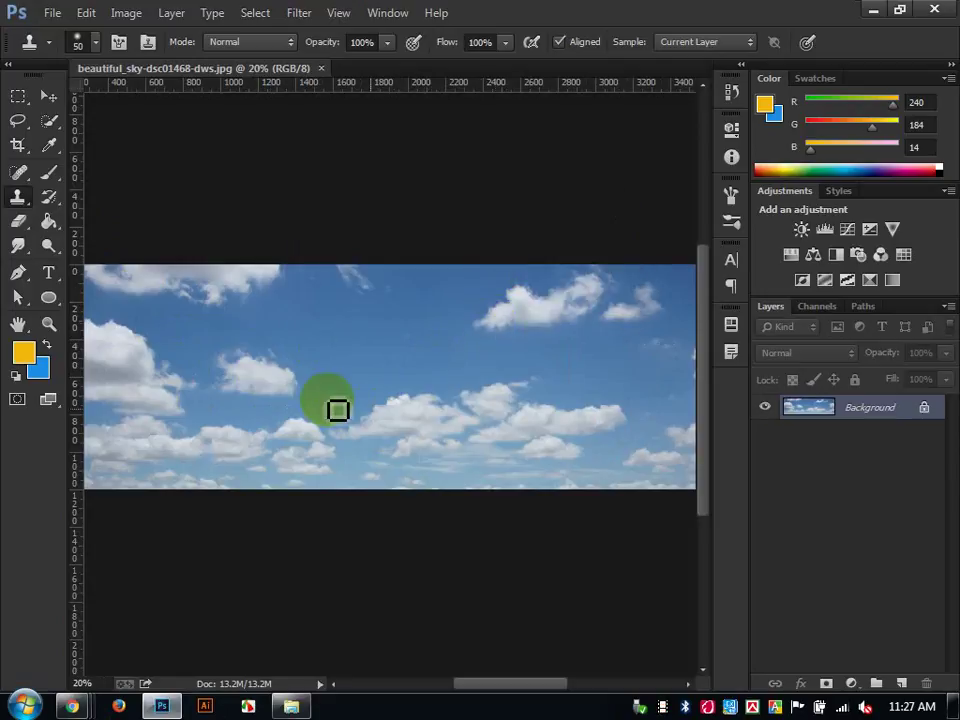
With the Clone Stamp brush enlarged to 250, copy the small isolated cloud and part of the lower cloud bank into clear sky.
alt+click(263, 382)
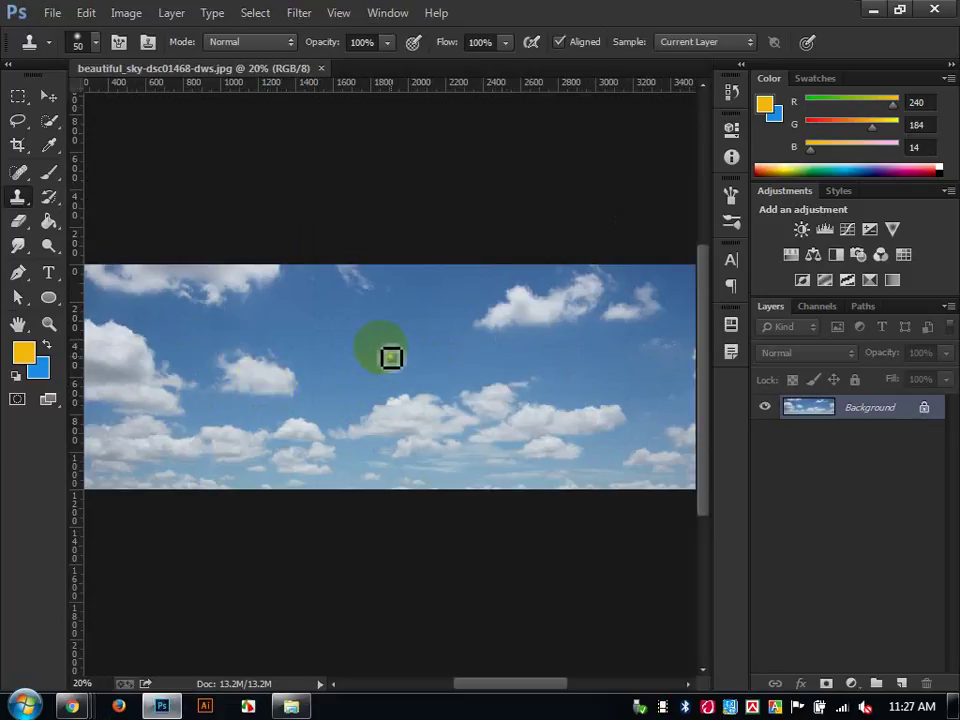
mouse_move(394, 360)
mouse_down()
mouse_move(366, 347)
mouse_move(388, 345)
mouse_move(373, 343)
mouse_move(391, 332)
mouse_move(363, 363)
mouse_move(413, 370)
mouse_move(356, 358)
mouse_move(395, 360)
mouse_move(371, 365)
mouse_move(375, 344)
mouse_move(393, 336)
mouse_move(347, 331)
mouse_up()
key(])
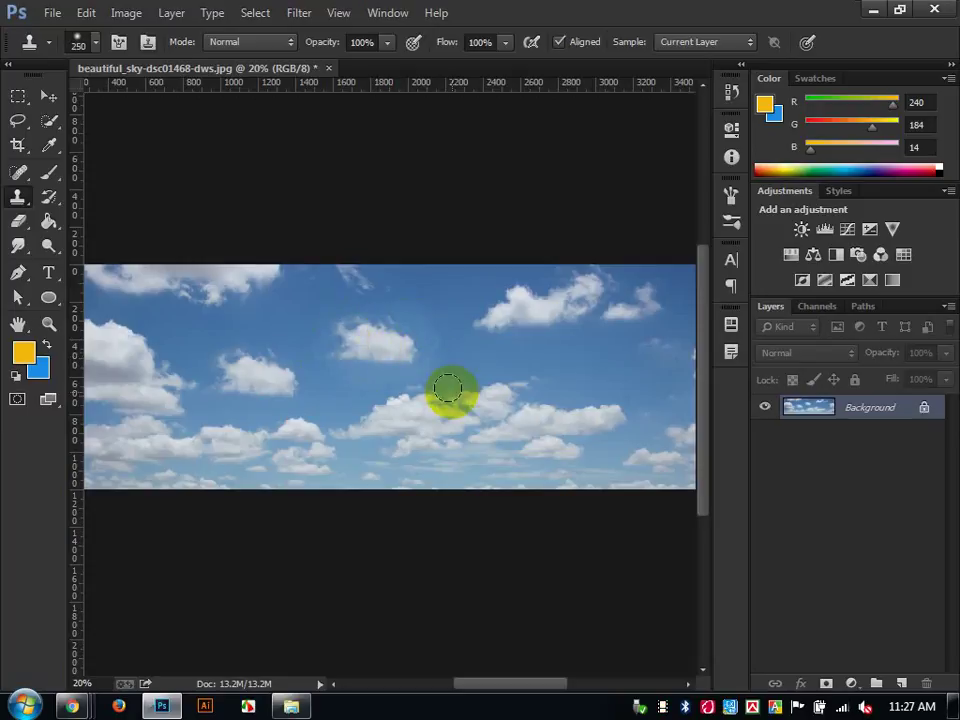
alt+click(480, 403)
mouse_move(610, 375)
mouse_down()
mouse_move(568, 368)
mouse_move(576, 386)
mouse_move(565, 378)
mouse_up()
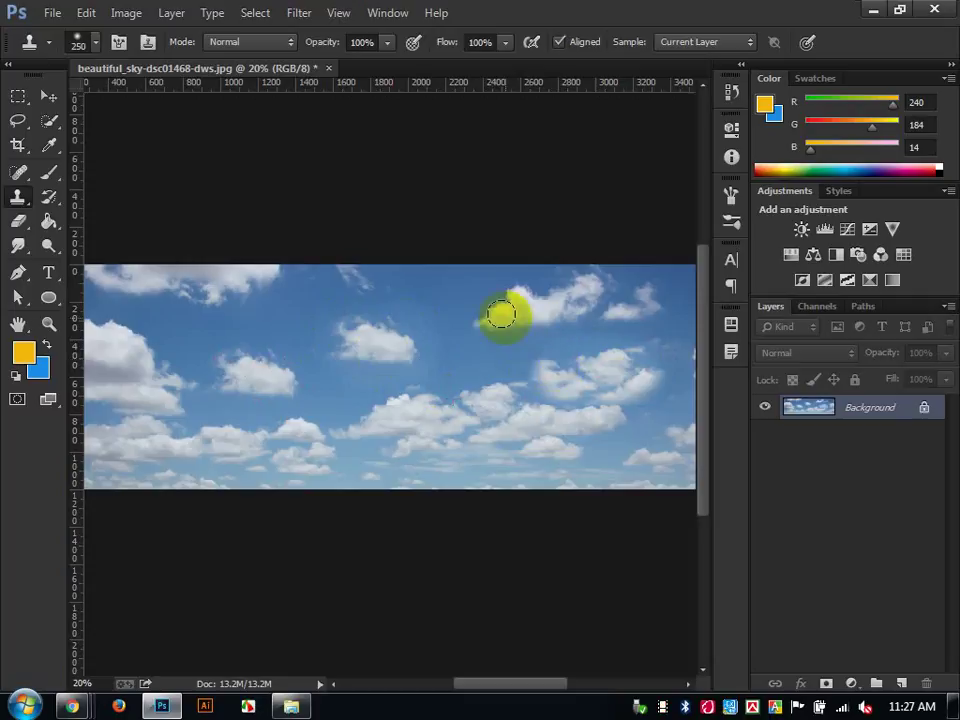
Sample clear blue sky near the photo's upper edge and clone it over the copied small cloud.
scroll(420, 321, up, 5)
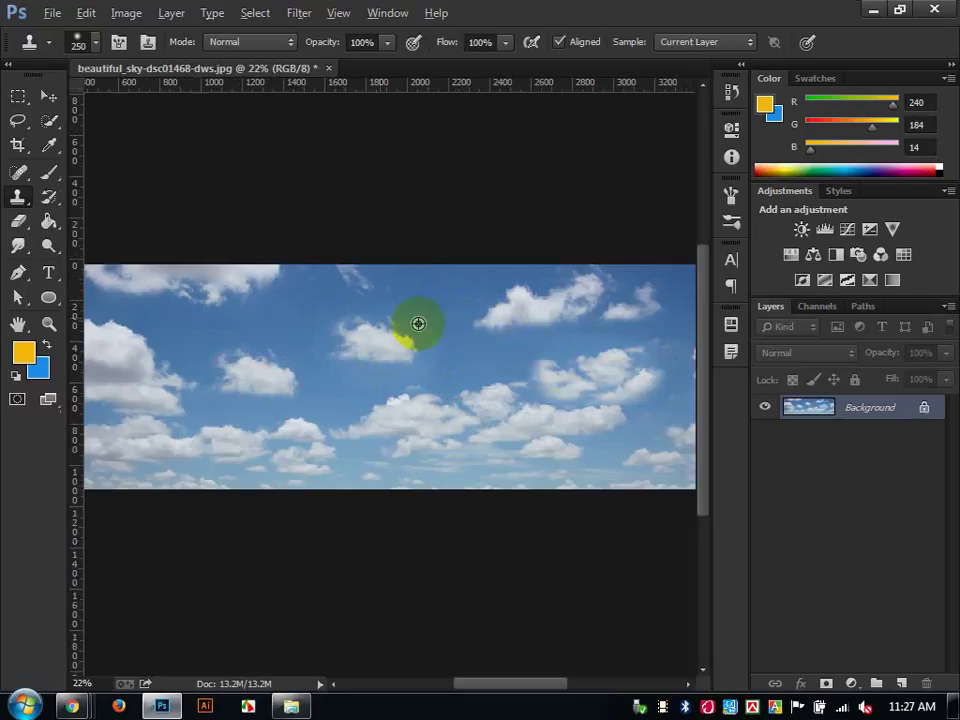
alt+click(462, 291)
mouse_move(410, 372)
mouse_down()
mouse_move(355, 372)
mouse_move(376, 387)
mouse_move(313, 348)
mouse_move(318, 336)
mouse_move(311, 359)
mouse_move(289, 351)
mouse_move(290, 385)
mouse_up()
click(355, 372)
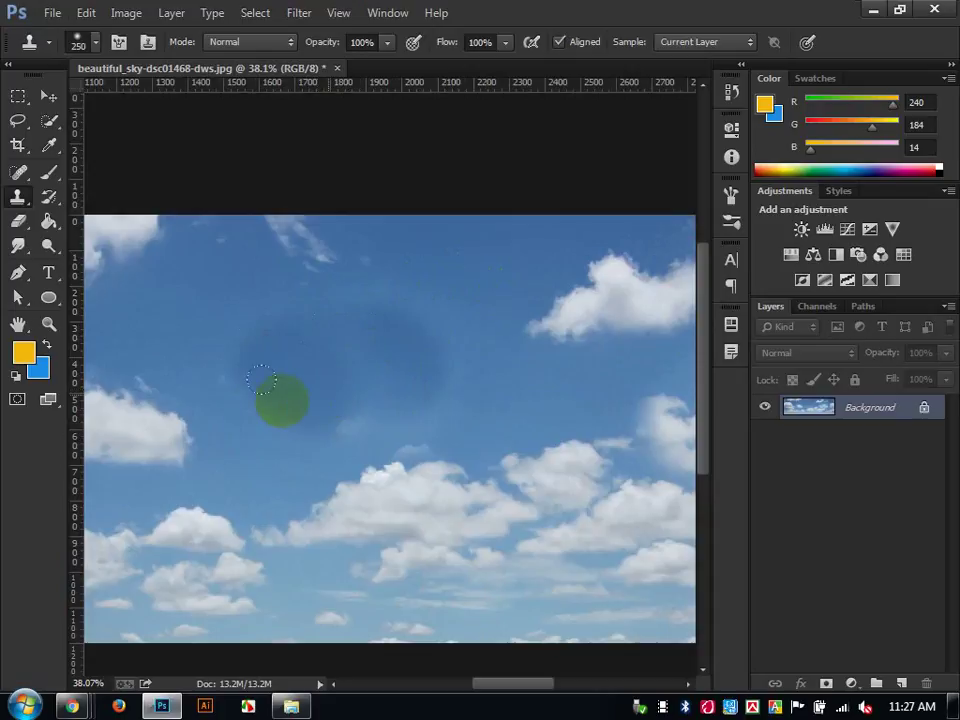
Clone sampled blue sky over the original small isolated cloud until it is covered.
drag(279, 396, 506, 347)
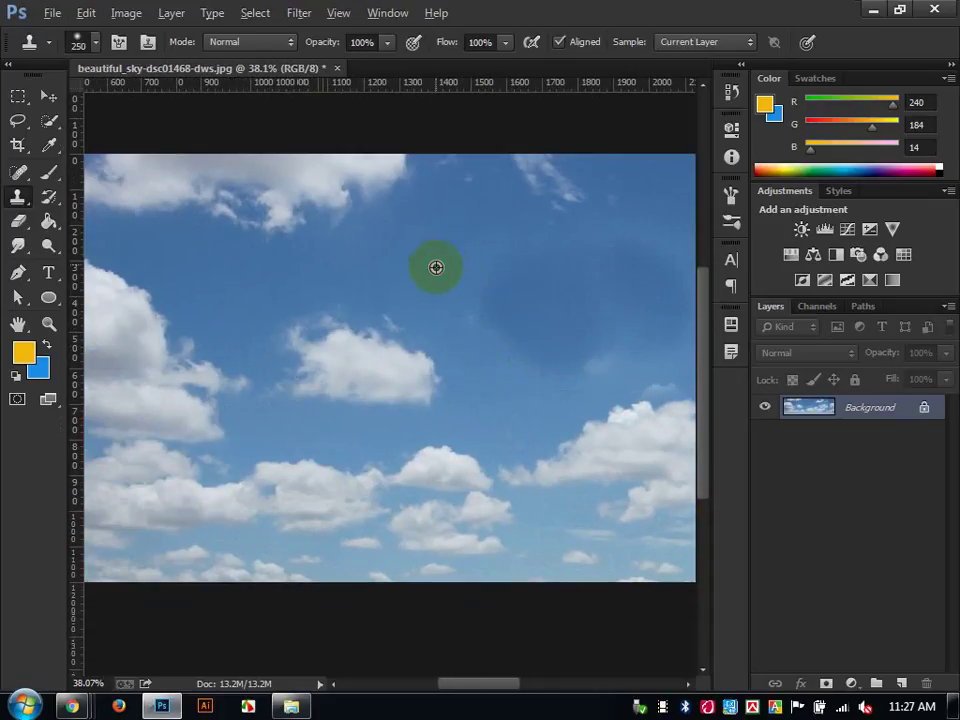
mouse_move(437, 360)
mouse_down()
mouse_move(437, 369)
mouse_move(394, 369)
mouse_move(410, 395)
mouse_up()
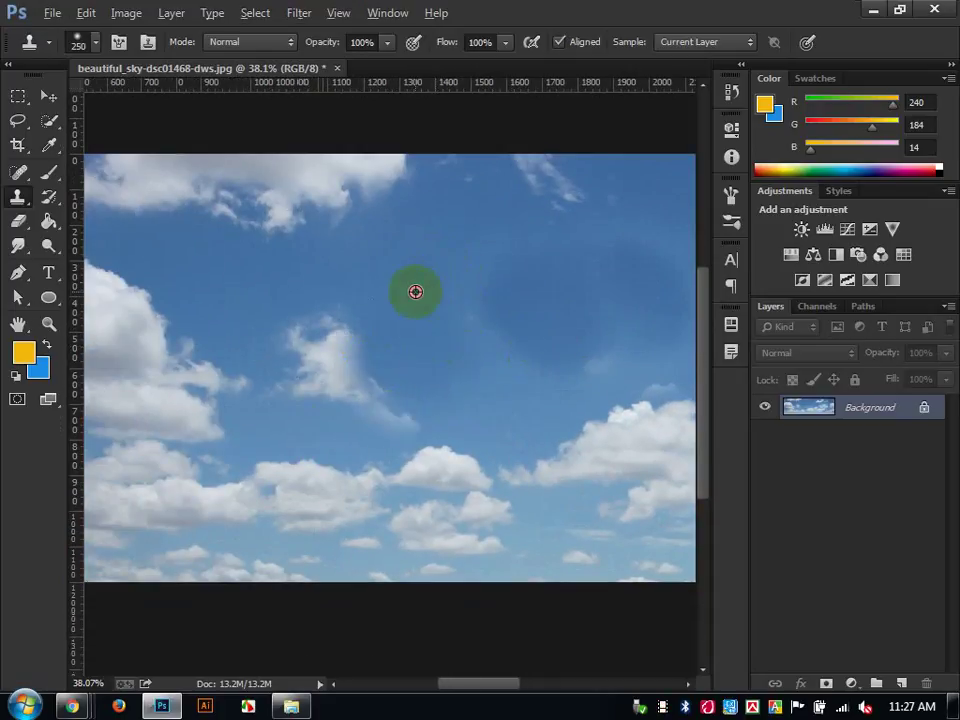
alt+click(416, 292)
mouse_move(332, 323)
mouse_down()
mouse_move(297, 344)
mouse_move(307, 386)
mouse_move(418, 396)
mouse_up()
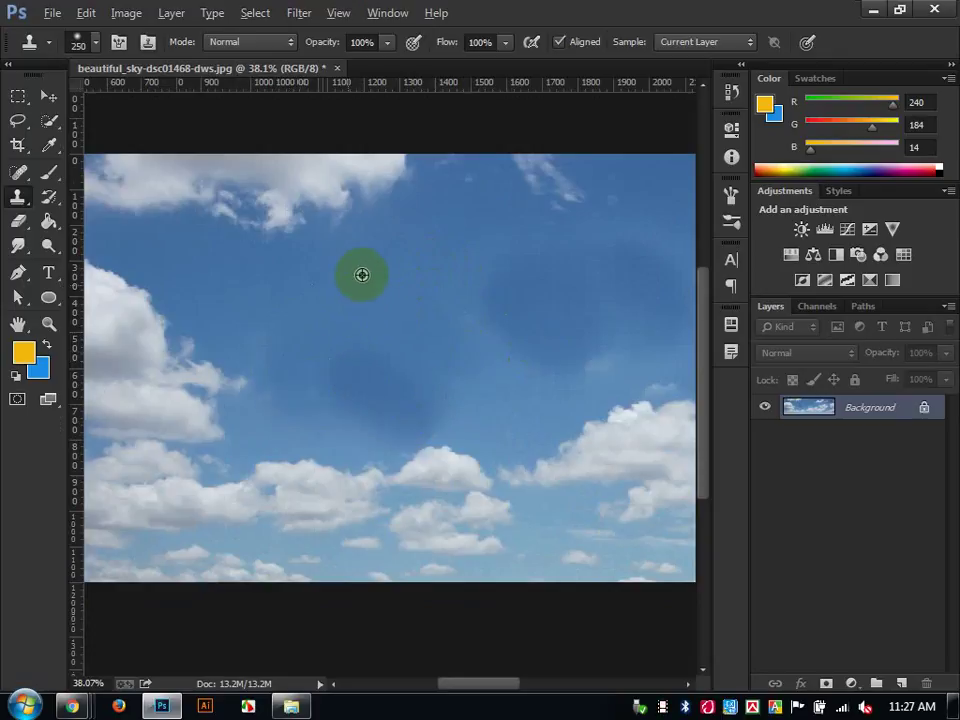
mouse_move(333, 361)
mouse_down()
mouse_move(396, 393)
mouse_move(361, 390)
mouse_up()
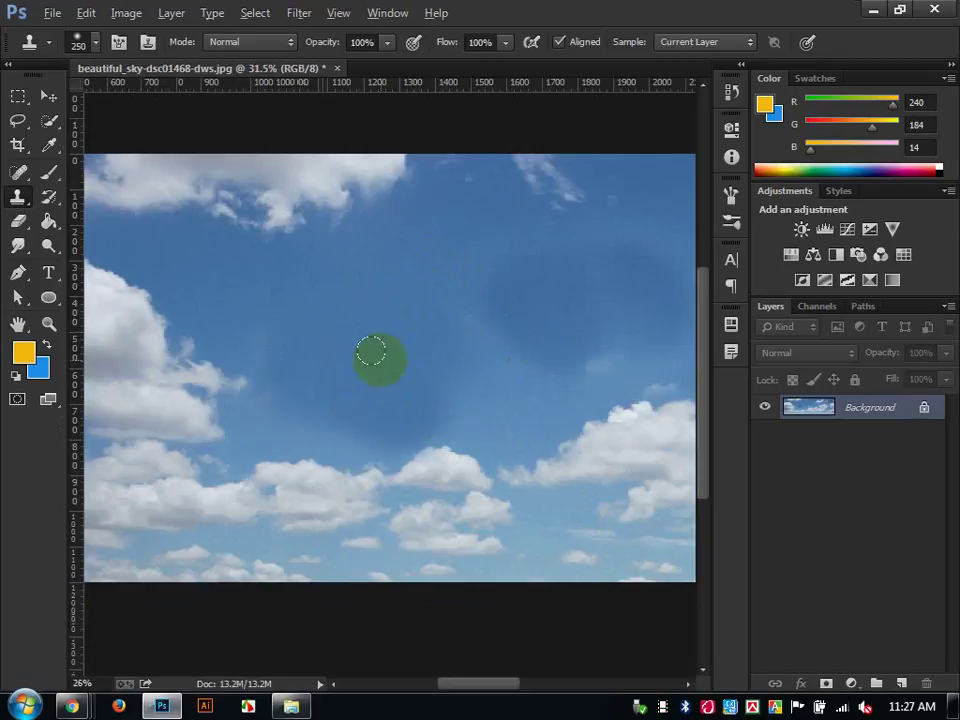
scroll(379, 359, down, 3)
scroll(377, 359, up, 1)
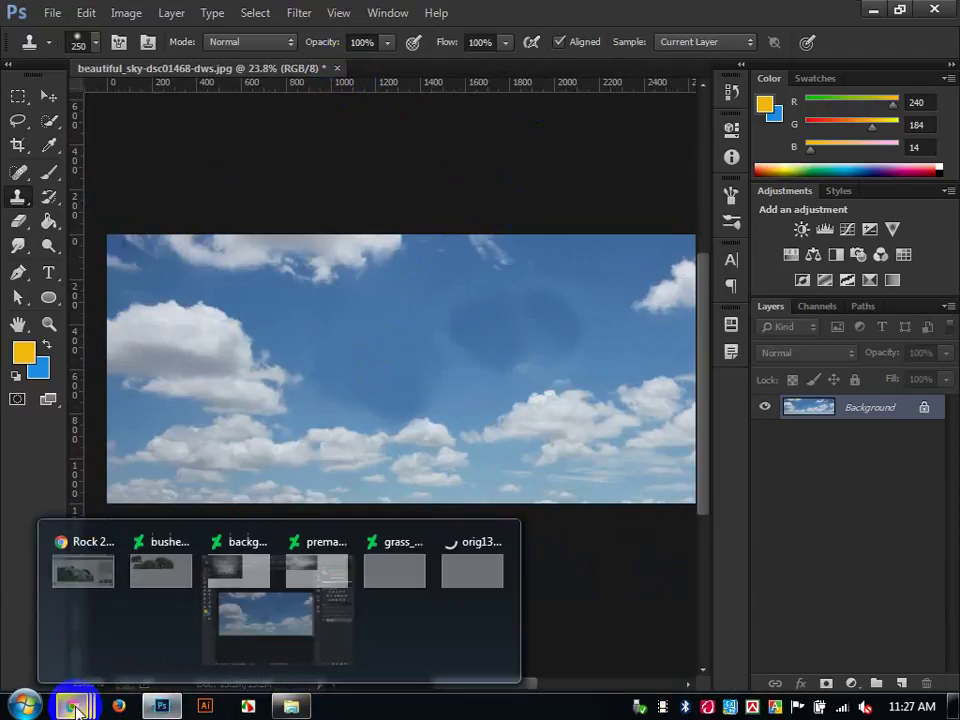
Switch to Chrome and search Google for "clone stamp tool" in a new tab, choosing the image results.
click(105, 623)
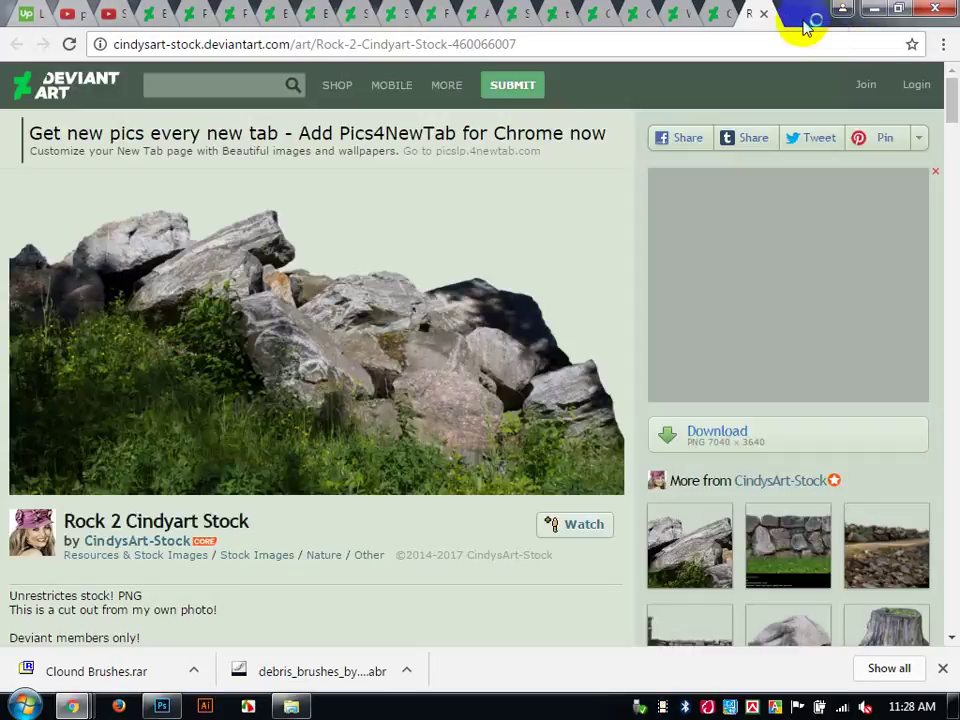
click(803, 20)
text(clone)
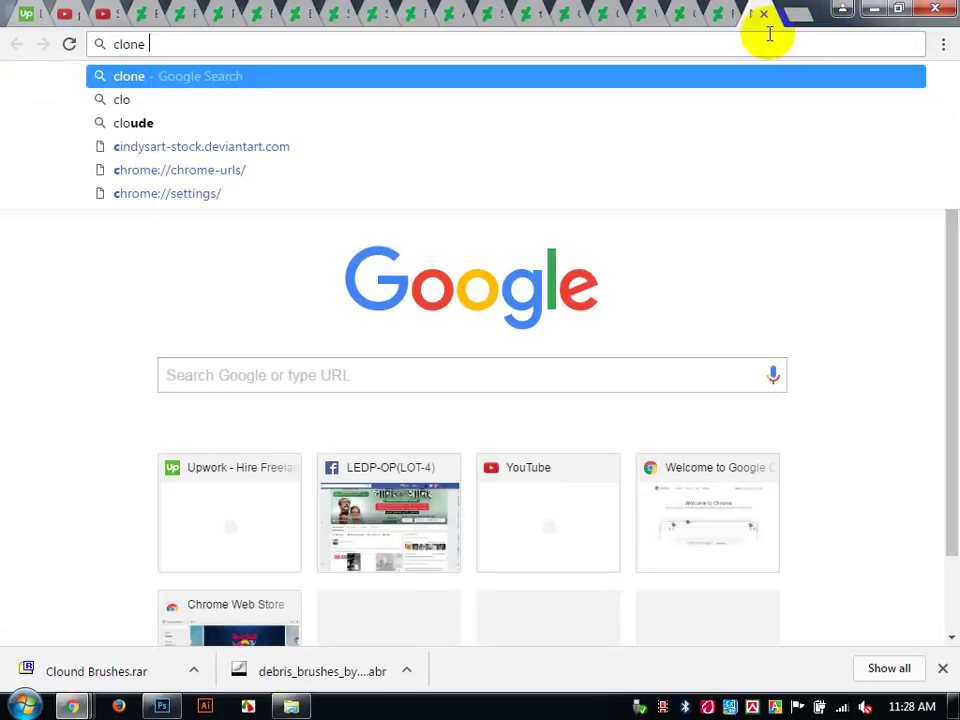
key(Return)
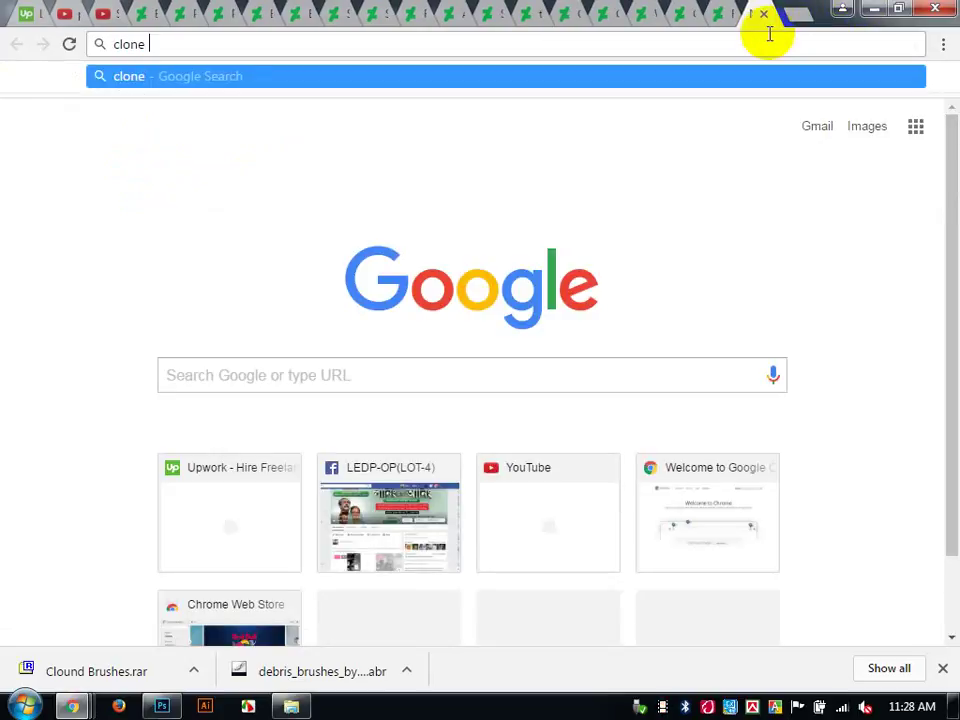
text(st)
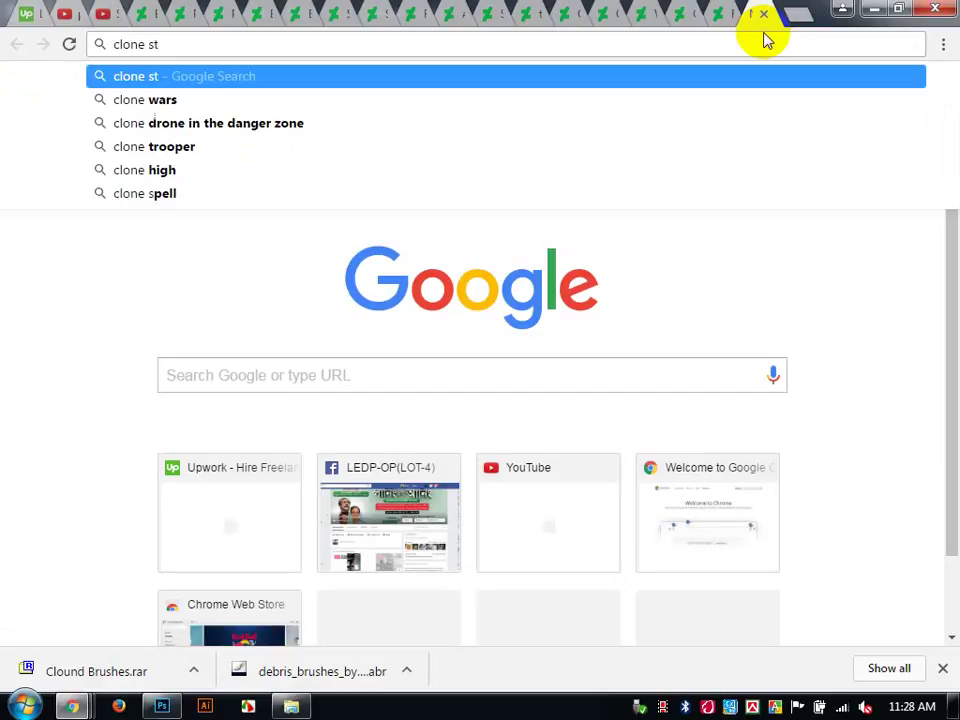
text(mp)
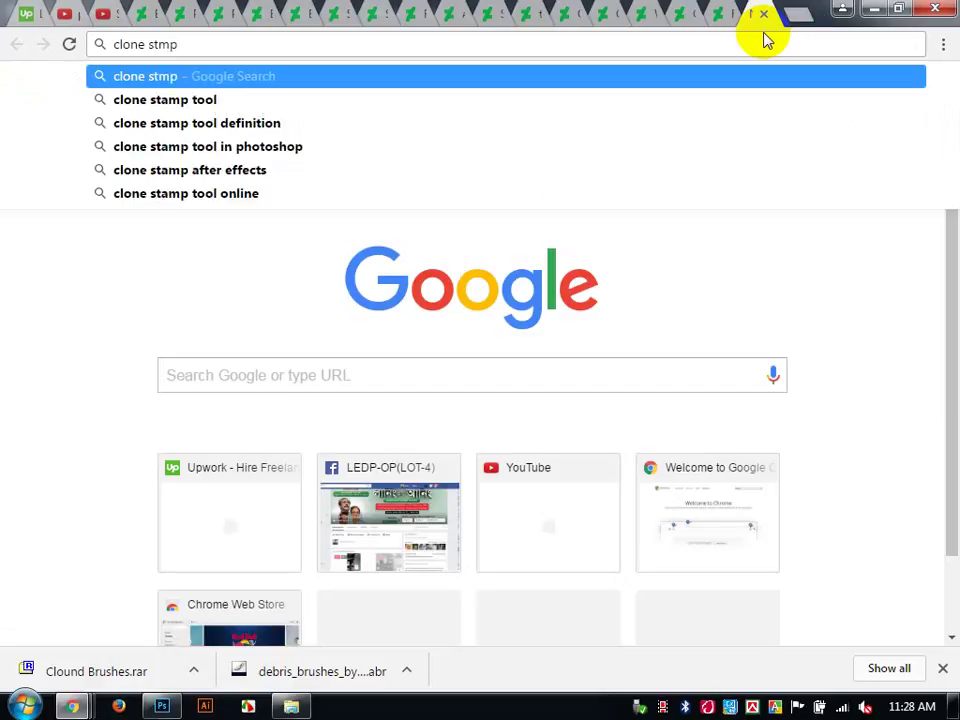
key(Down)
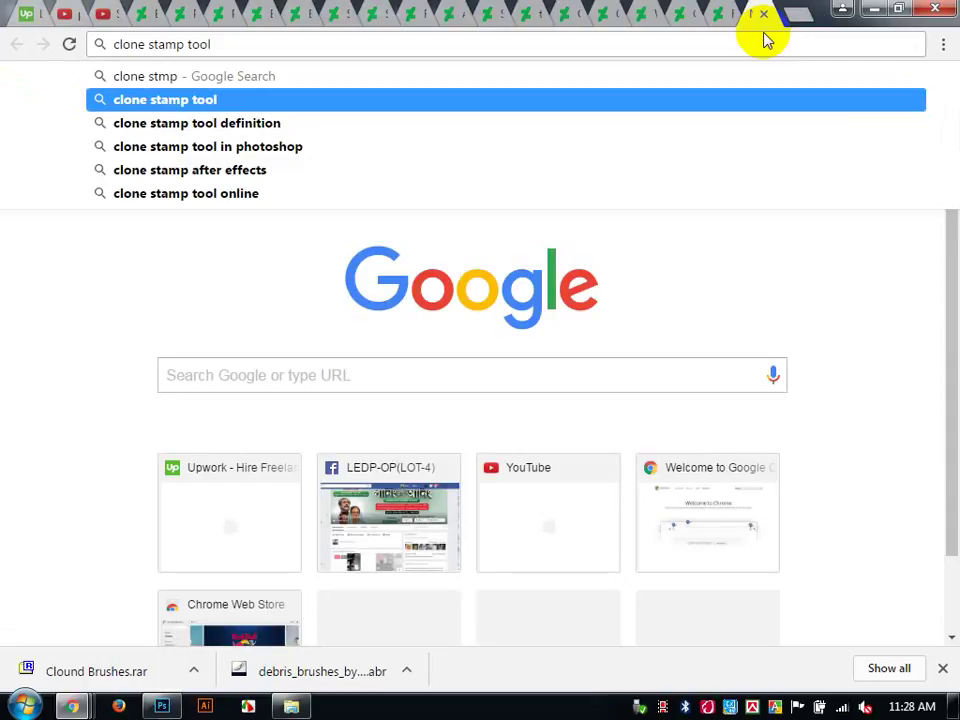
key(Return)
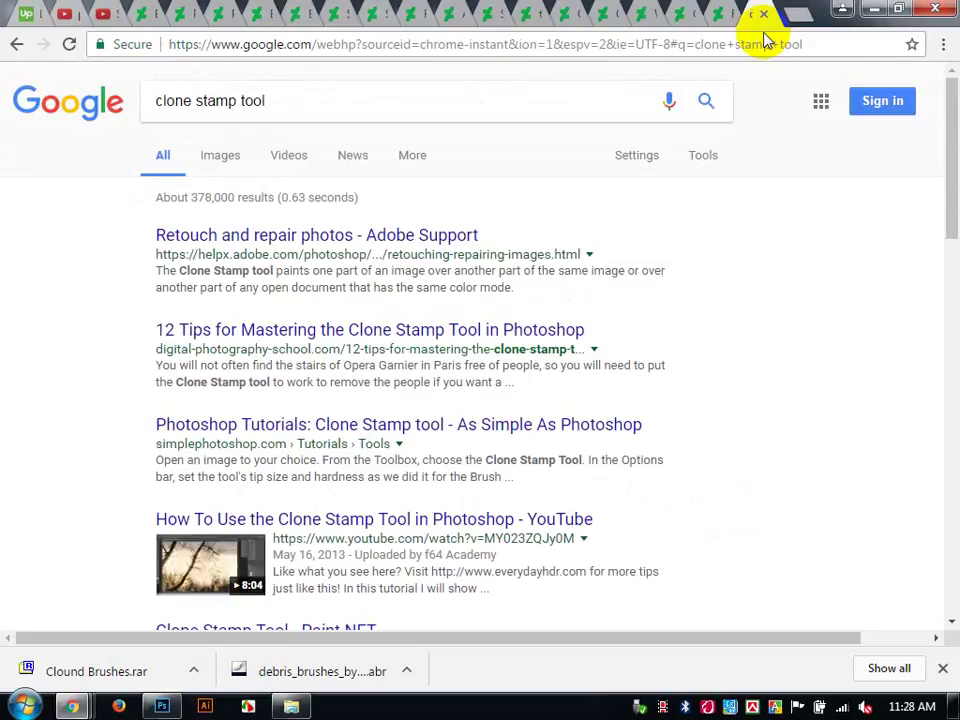
click(225, 160)
Switch back to Photoshop and clone the large cloud at the photo's left edge into the clear sky beside it.
click(161, 704)
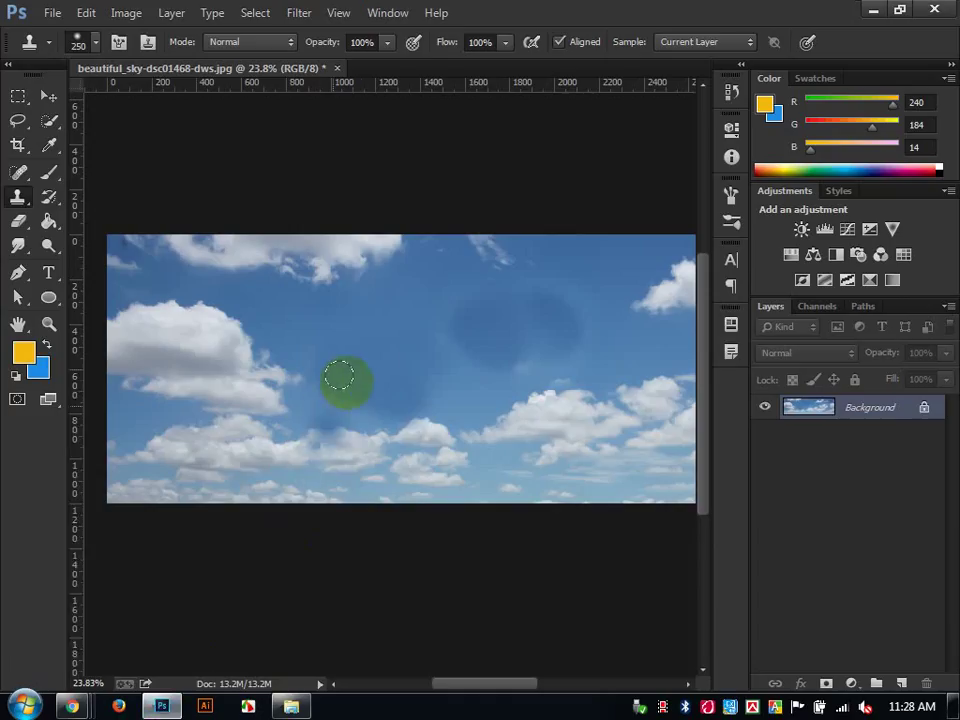
scroll(370, 369, up, 2)
alt+click(172, 345)
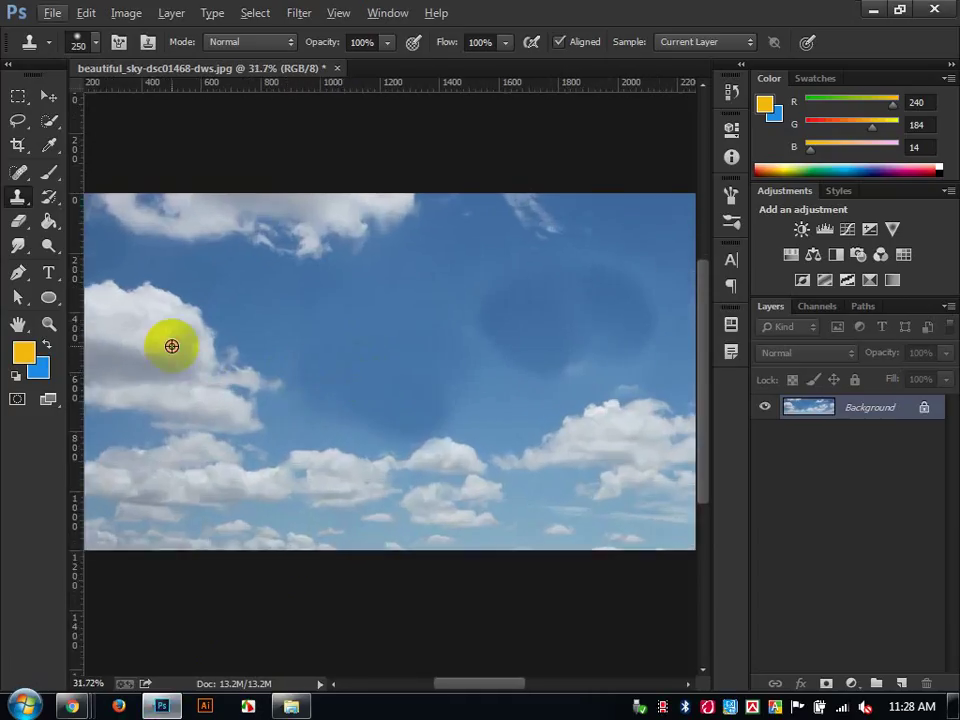
mouse_move(346, 317)
mouse_down()
mouse_move(435, 336)
mouse_move(417, 324)
mouse_move(395, 327)
mouse_move(412, 314)
mouse_move(388, 334)
mouse_move(383, 325)
mouse_move(376, 346)
mouse_move(385, 330)
mouse_move(390, 339)
mouse_move(354, 340)
mouse_move(378, 330)
mouse_move(341, 303)
mouse_move(263, 308)
mouse_move(307, 308)
mouse_move(310, 295)
mouse_move(367, 308)
mouse_move(290, 342)
mouse_move(369, 377)
mouse_up()
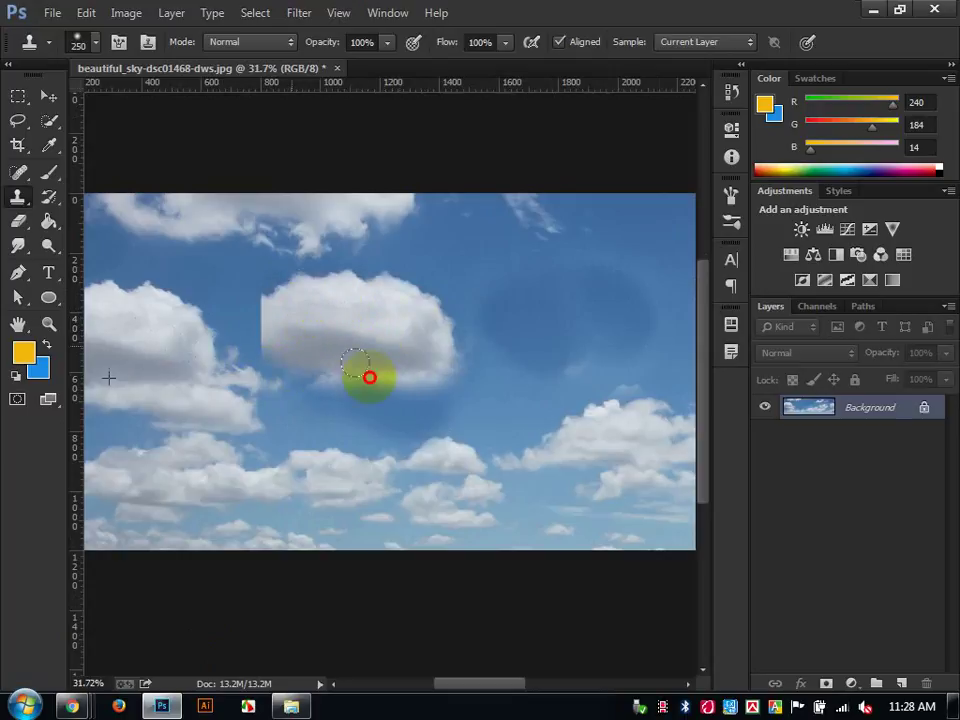
drag(287, 348, 383, 326)
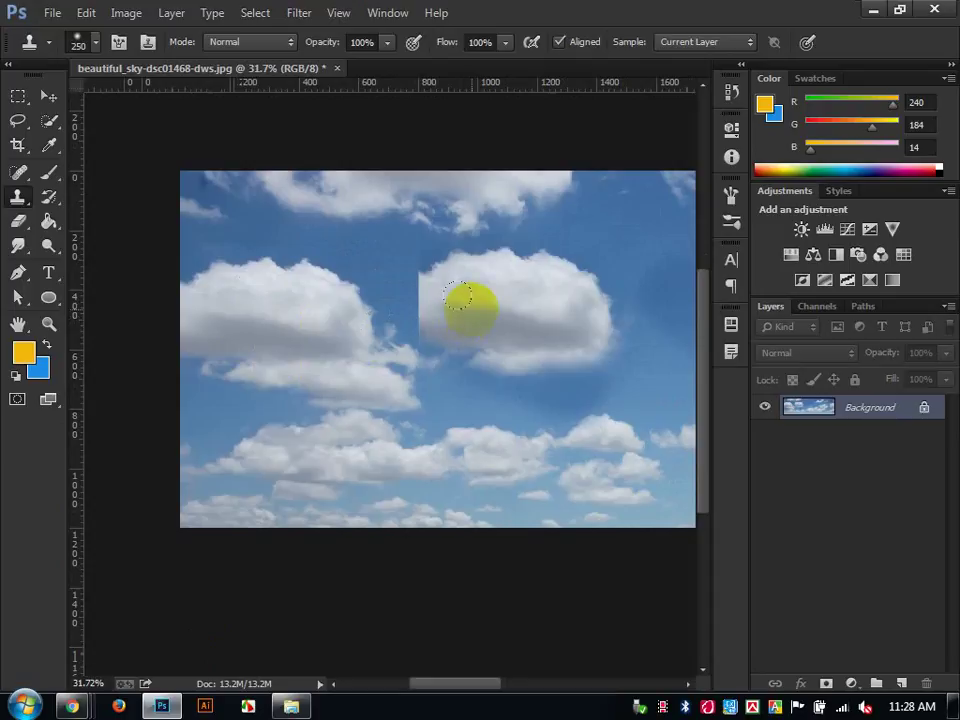
drag(471, 306, 396, 313)
Undo the cloning of the large cloud and close the sky photo without saving.
key(ctrl+z)
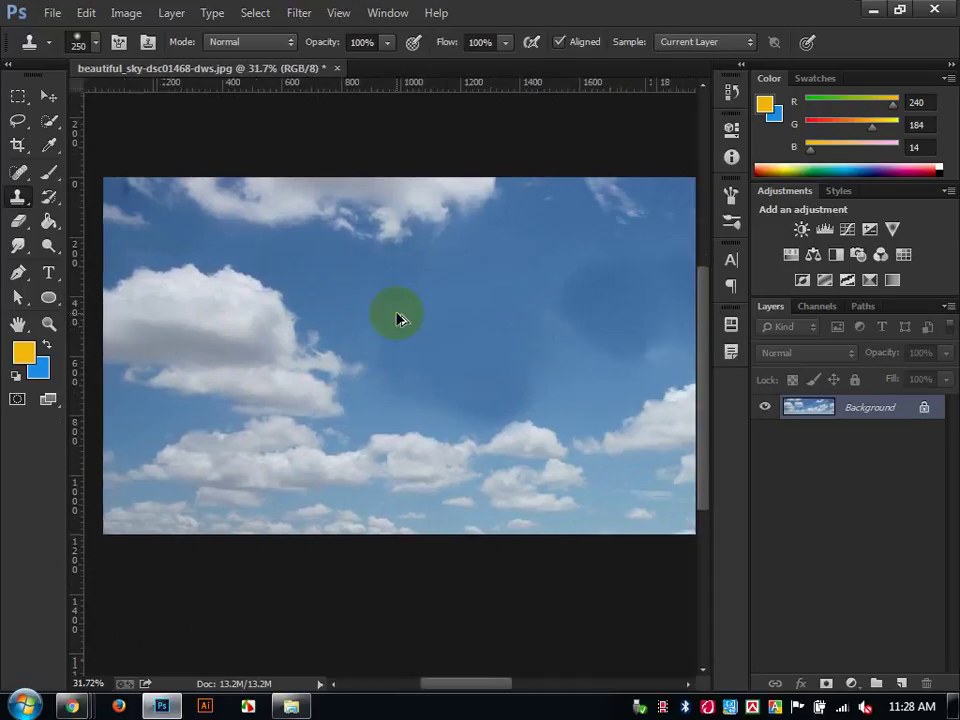
click(335, 69)
key(n)
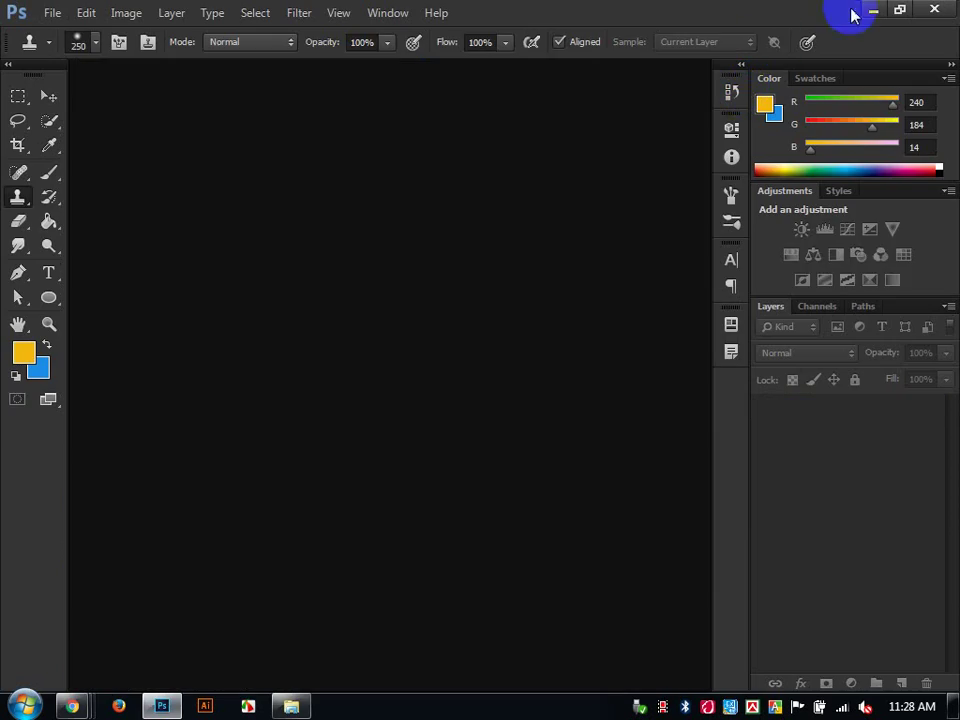
Open contentaware-before.jpg from the 5-2-2017 desktop folder in Photoshop.
click(873, 10)
click(876, 12)
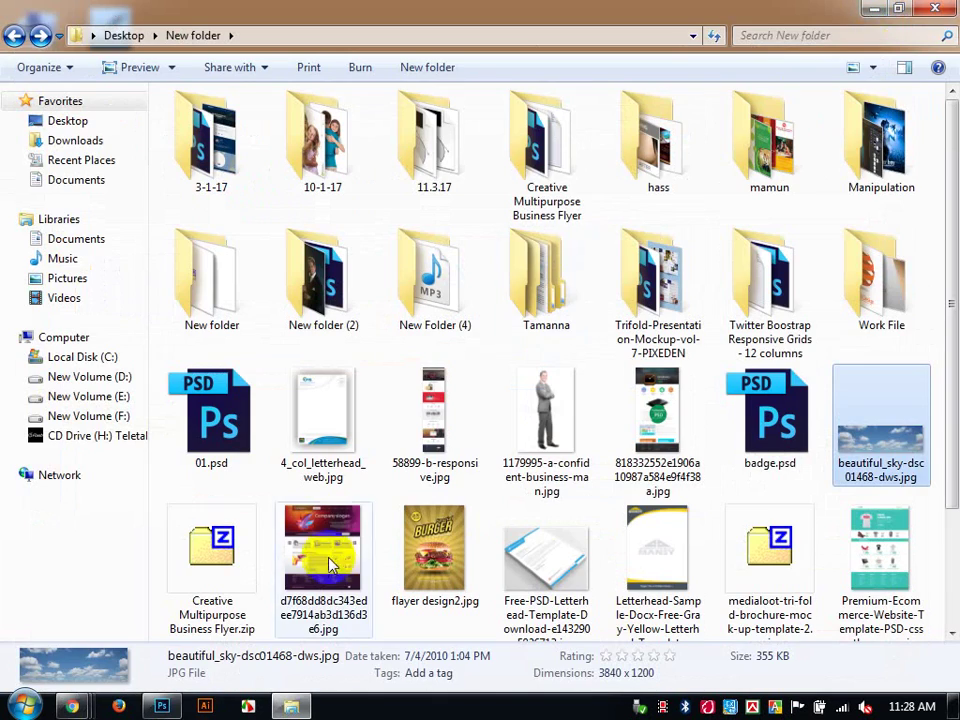
click(897, 9)
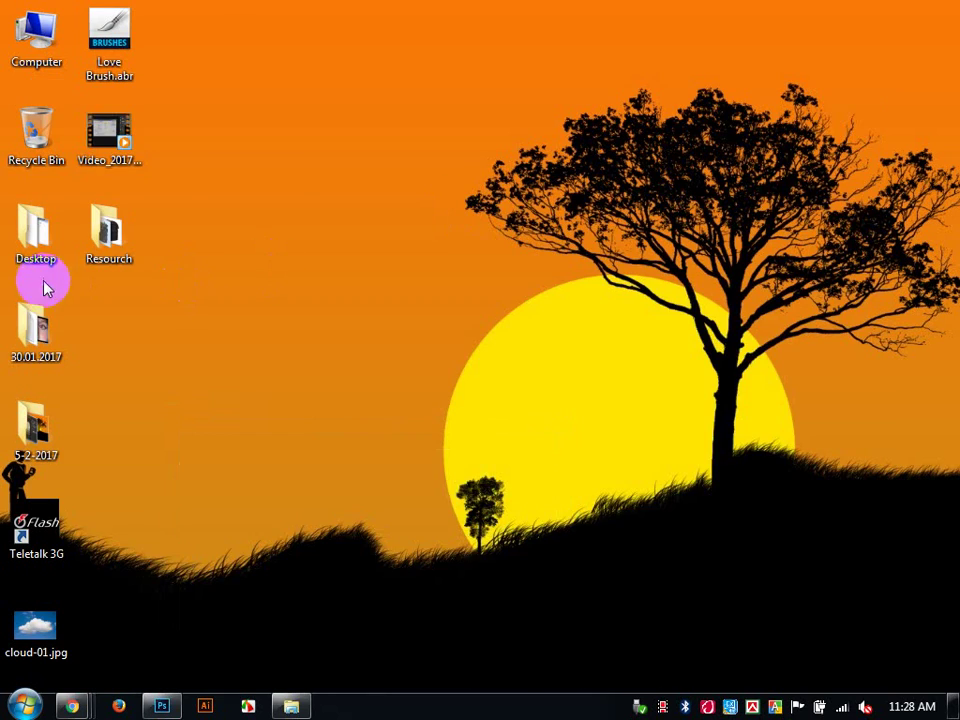
double_click(33, 420)
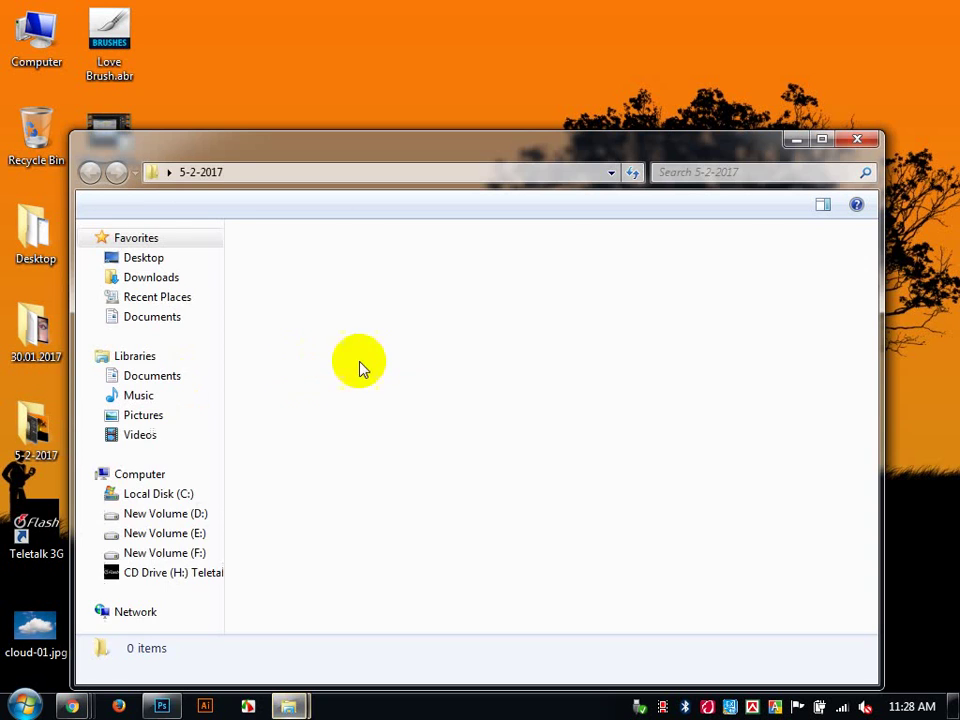
click(605, 290)
drag(228, 628, 356, 366)
Reduce the Clone Stamp brush size to 100 for retouching the girl in the bridge photo.
scroll(203, 481, up, 3)
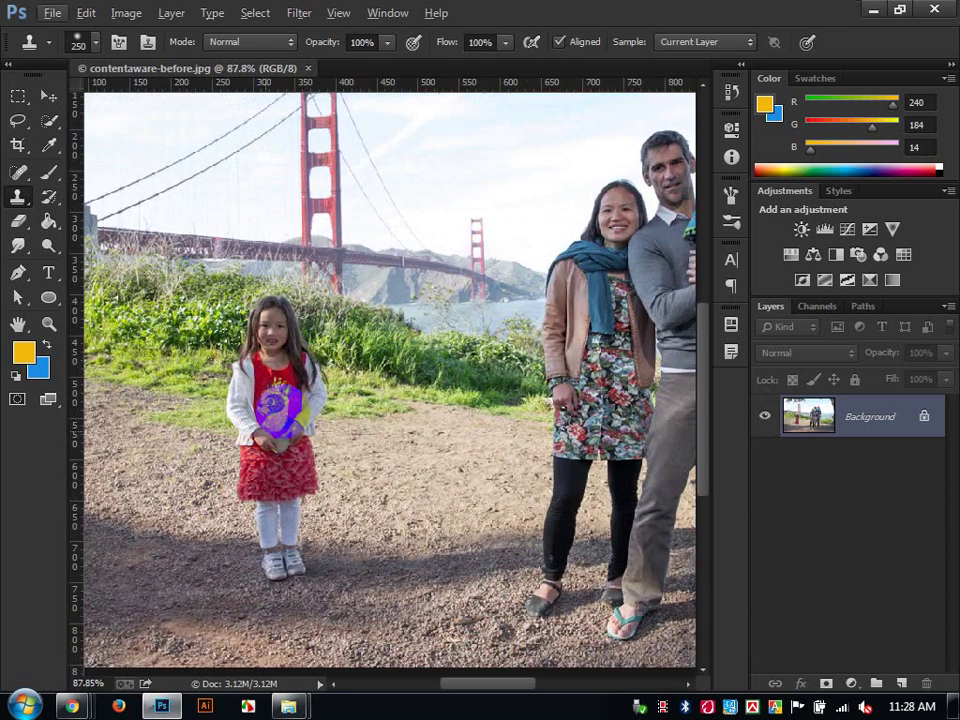
key(bracketleft)
key(bracketleft)
key(bracketleft)
key(bracketleft)
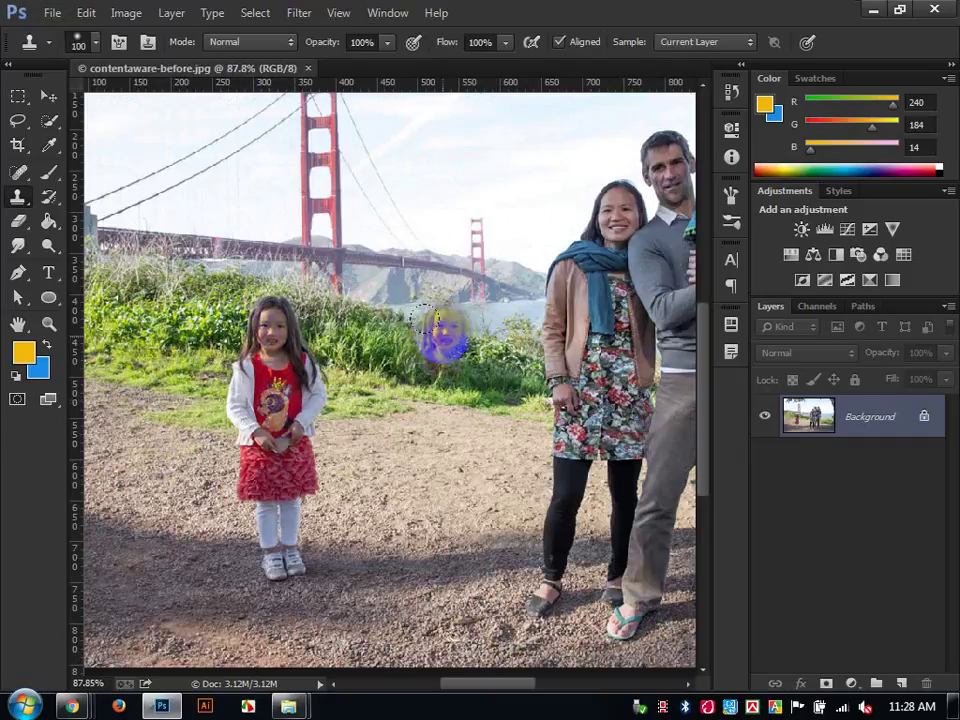
Clone the standing girl onto the empty ground between her and the couple, then undo the copy.
mouse_move(446, 341)
mouse_down()
mouse_move(435, 466)
mouse_move(443, 460)
mouse_move(466, 475)
mouse_move(460, 448)
mouse_move(451, 528)
mouse_up()
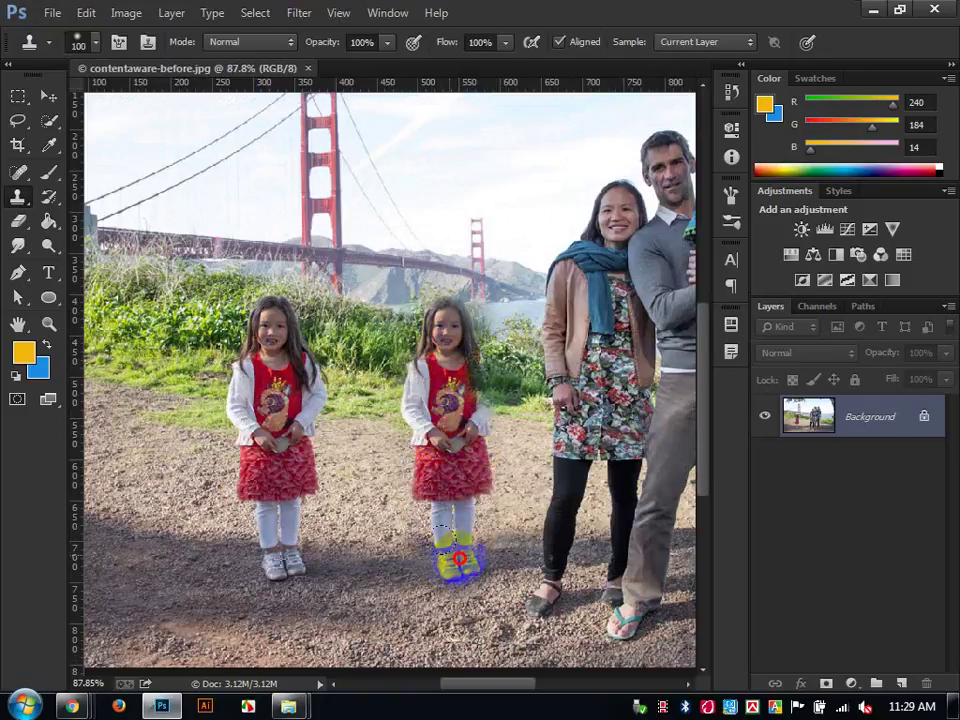
drag(436, 567, 447, 615)
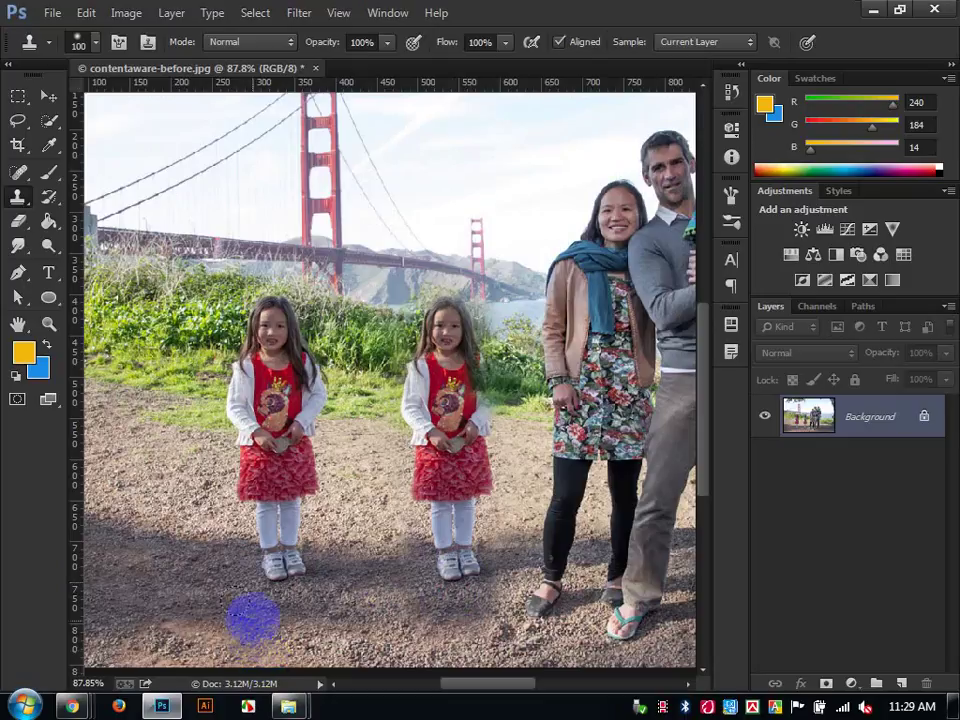
scroll(439, 432, down, 2)
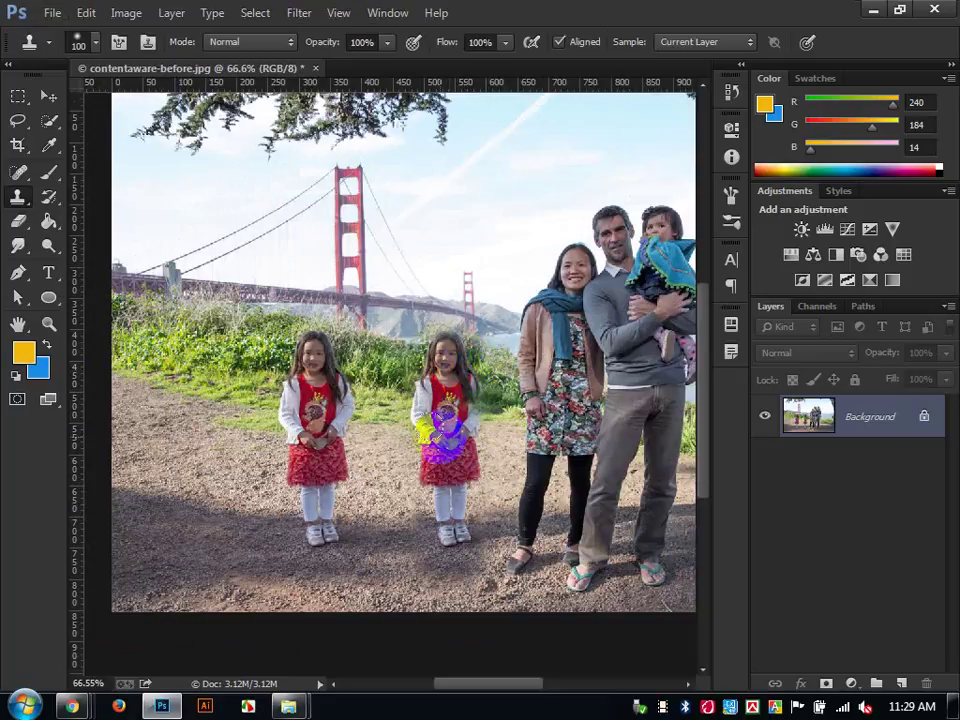
drag(193, 410, 415, 385)
key(ctrl+z)
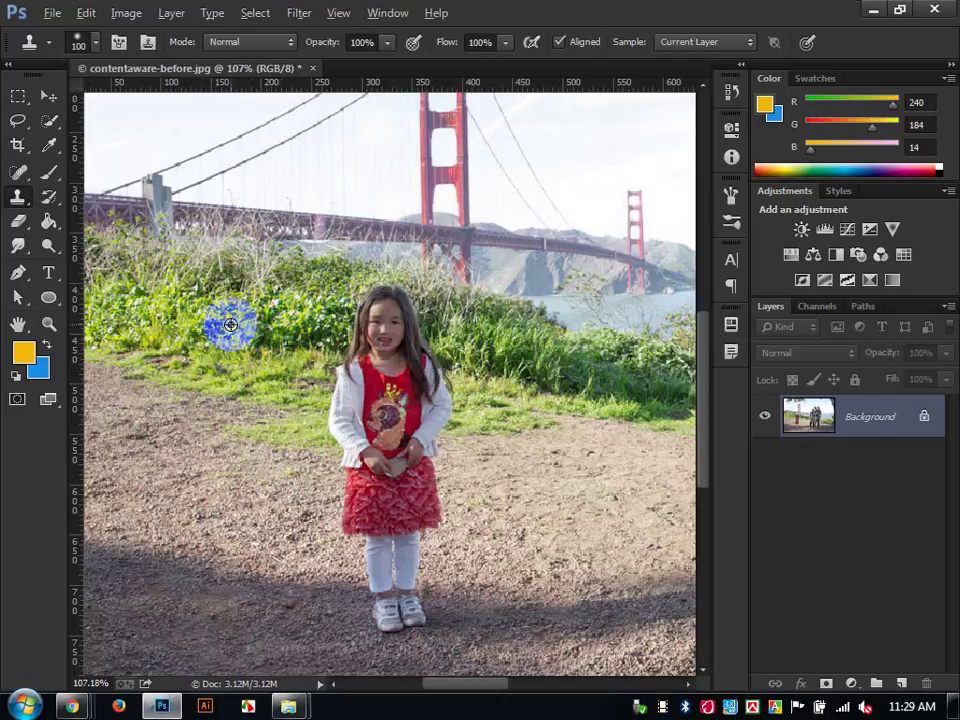
Remove the standing girl by cloning the surrounding bushes, grass and gravel over her and her leftover traces.
mouse_move(365, 327)
mouse_down()
mouse_move(395, 339)
mouse_move(395, 358)
mouse_move(362, 367)
mouse_move(415, 386)
mouse_move(356, 394)
mouse_move(429, 422)
mouse_move(350, 420)
mouse_move(425, 439)
mouse_move(380, 458)
mouse_move(413, 472)
mouse_move(383, 486)
mouse_move(397, 514)
mouse_move(358, 498)
mouse_move(378, 504)
mouse_move(411, 548)
mouse_move(397, 598)
mouse_move(427, 584)
mouse_move(464, 541)
mouse_move(469, 454)
mouse_up()
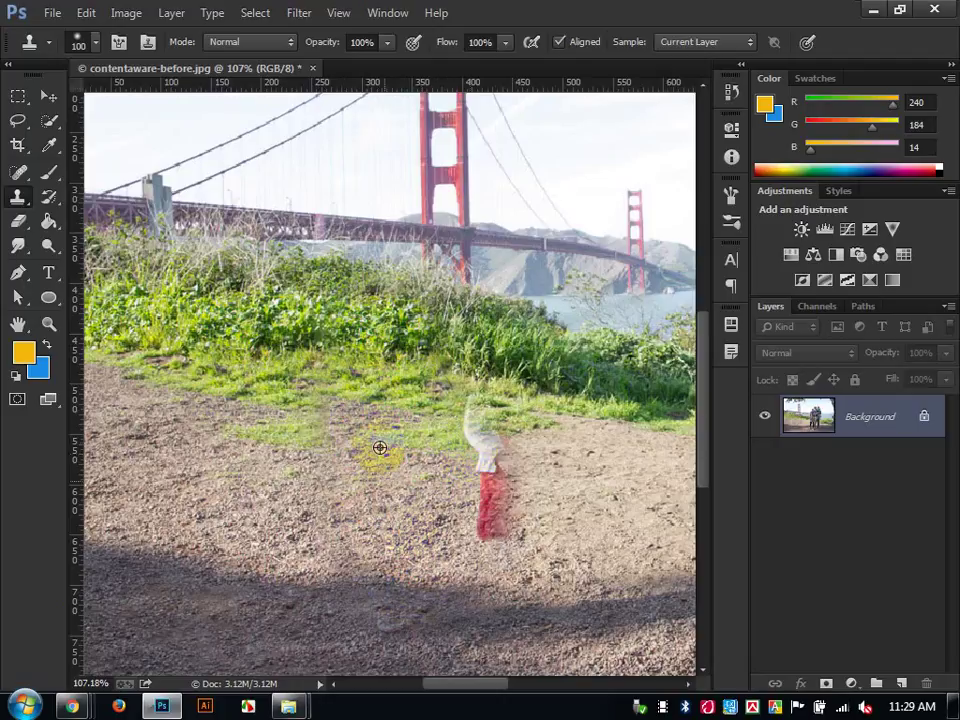
drag(463, 420, 491, 529)
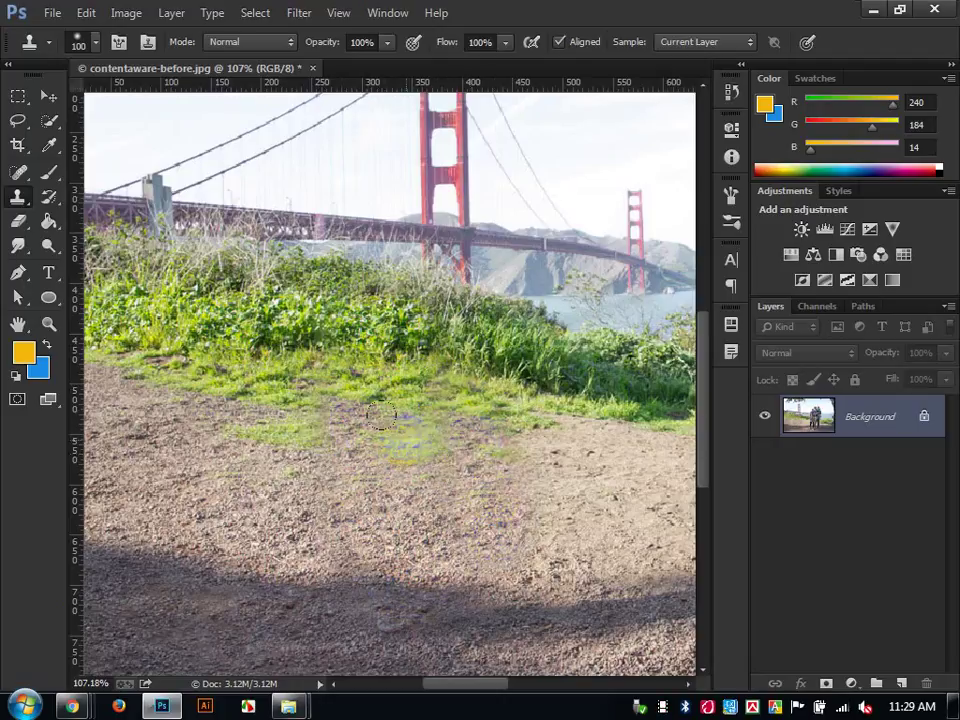
scroll(380, 415, down, 3)
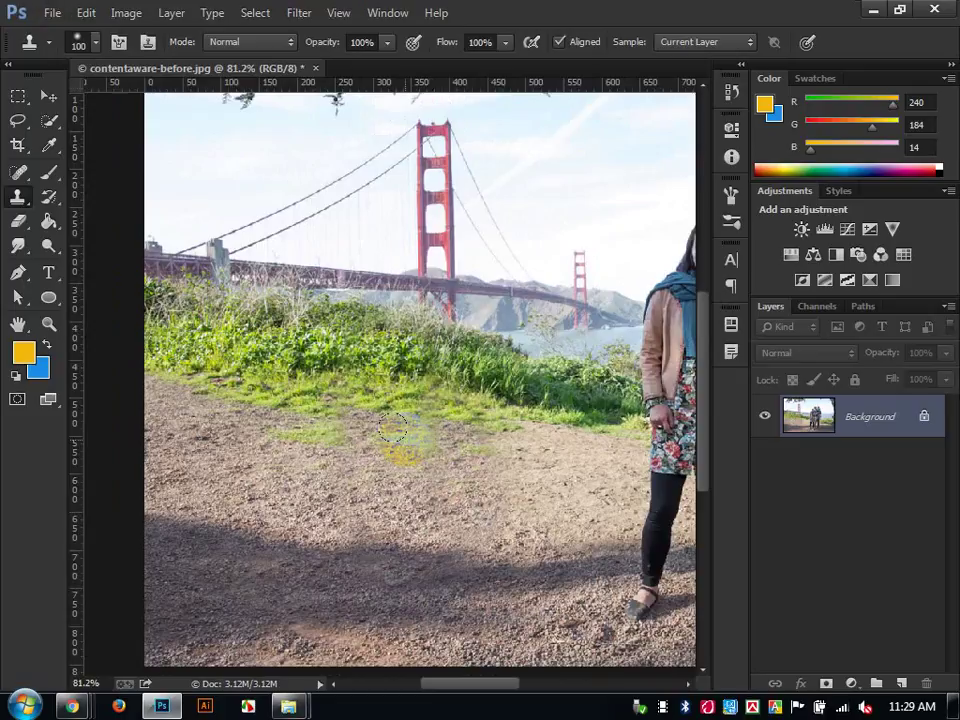
scroll(392, 428, down, 3)
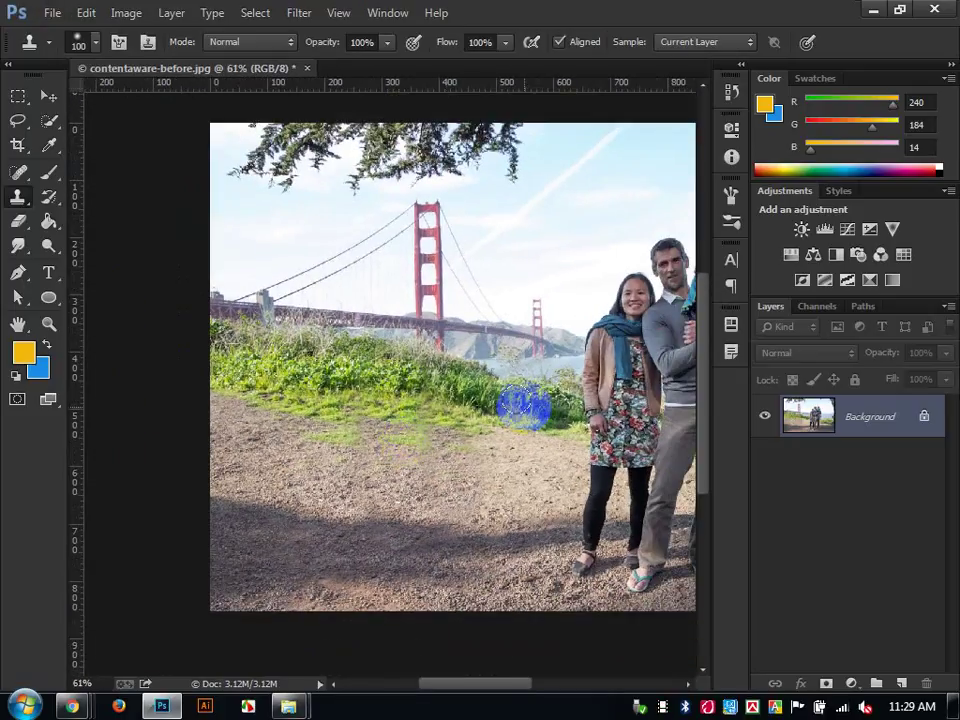
scroll(523, 406, down, 1)
Try cloning nearby sky over the small branch at the photo's upper edge above the couple, then undo the strokes.
drag(523, 406, 457, 404)
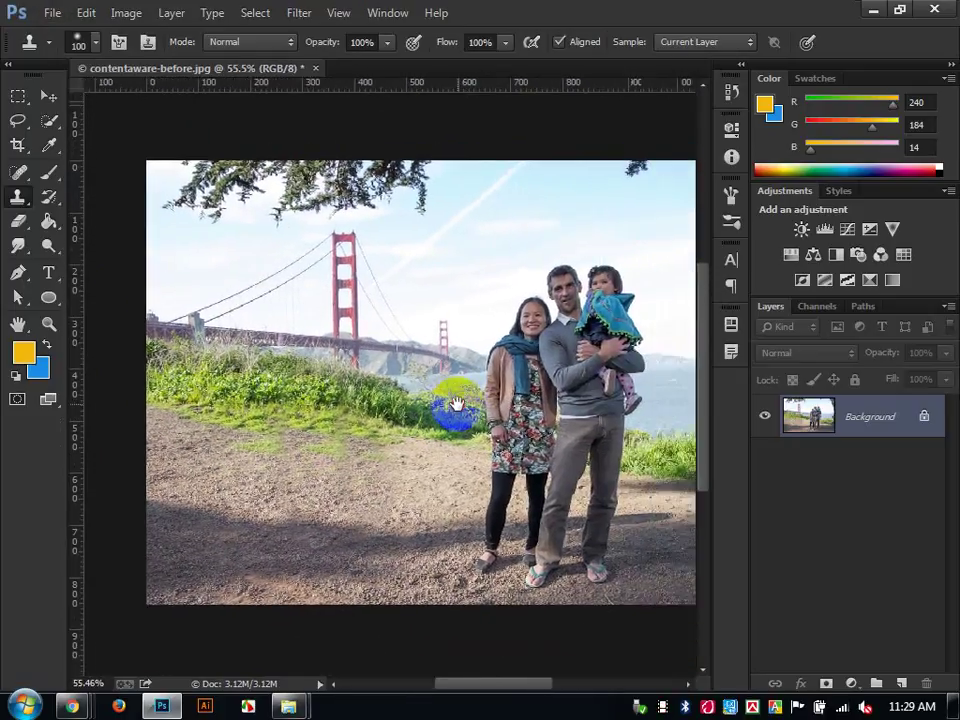
drag(528, 356, 465, 417)
scroll(253, 272, up, 5)
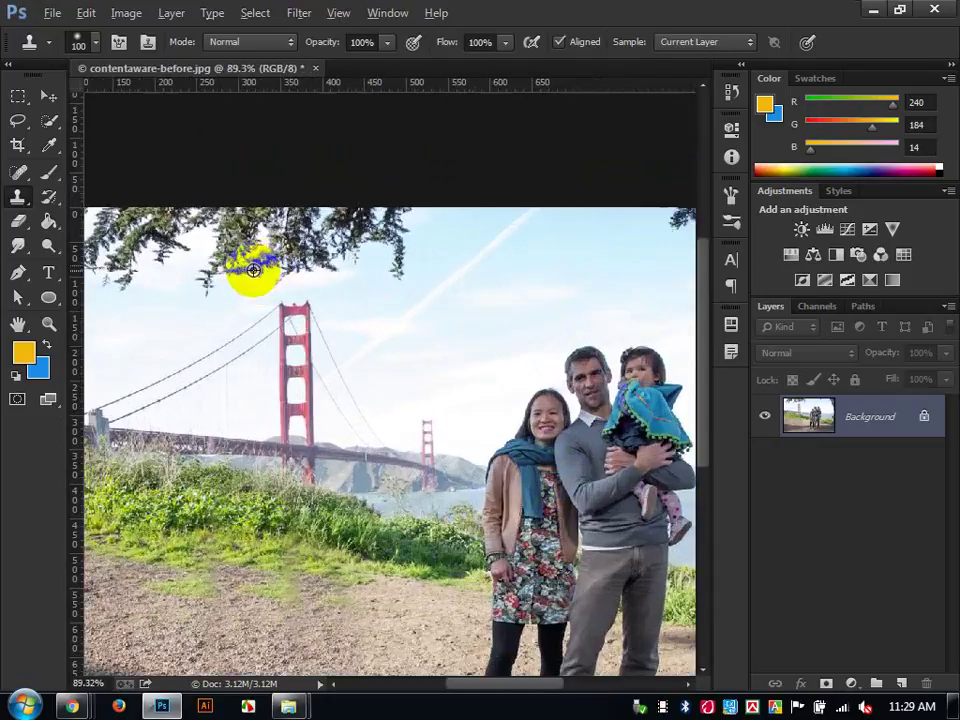
drag(288, 333, 229, 343)
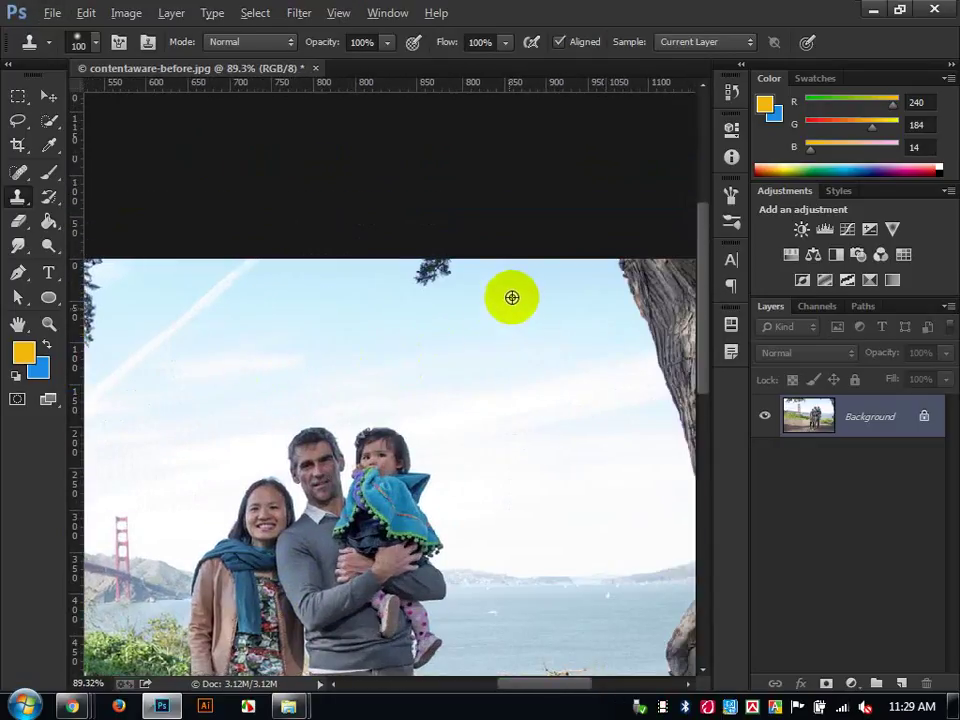
click(442, 290)
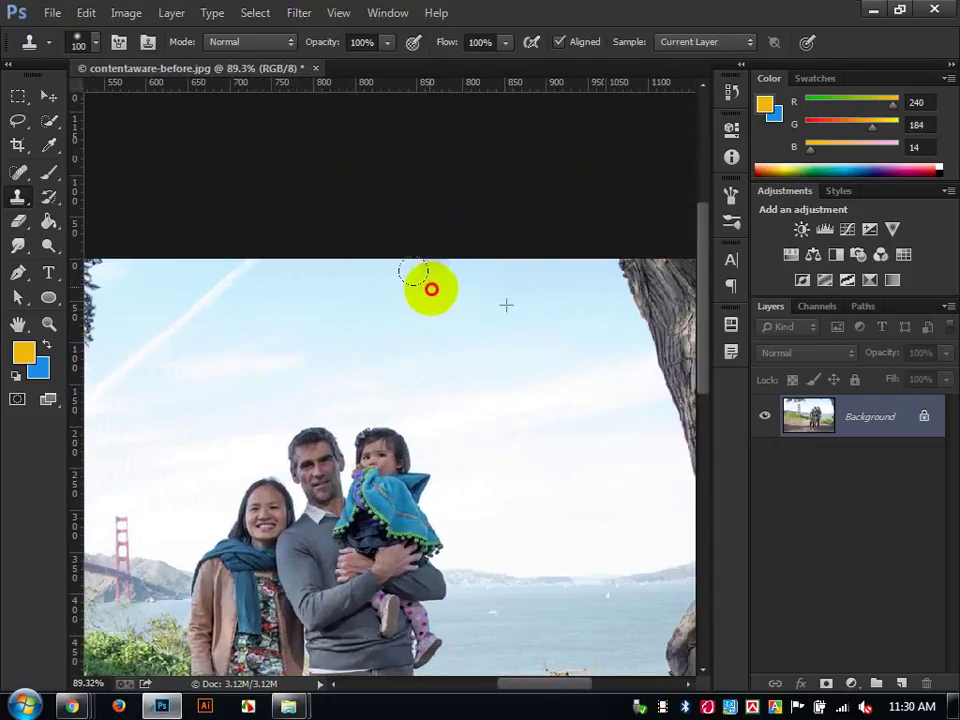
scroll(504, 386, down, 1)
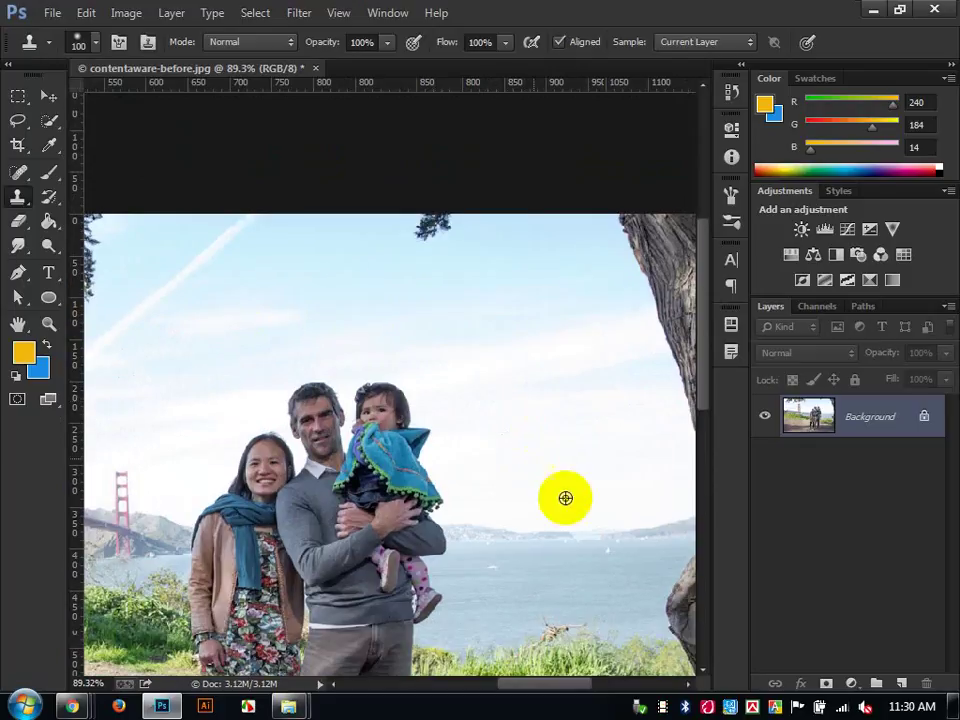
alt+click(664, 306)
mouse_move(462, 258)
mouse_down()
mouse_move(428, 228)
mouse_move(472, 305)
mouse_up()
key(ctrl+alt+z)
key(ctrl+alt+z)
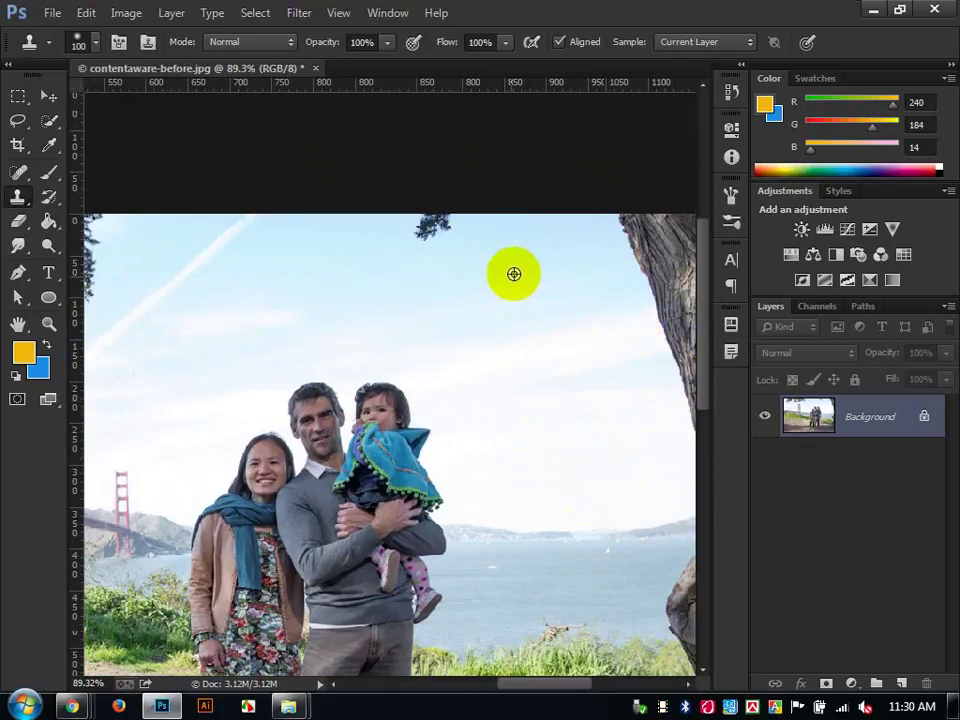
Clone sampled sky over the small branch and the large overhanging branches along the photo's upper edge.
mouse_move(436, 226)
mouse_down()
mouse_move(530, 242)
mouse_move(417, 228)
mouse_up()
key(ctrl+alt+z)
drag(319, 300, 688, 326)
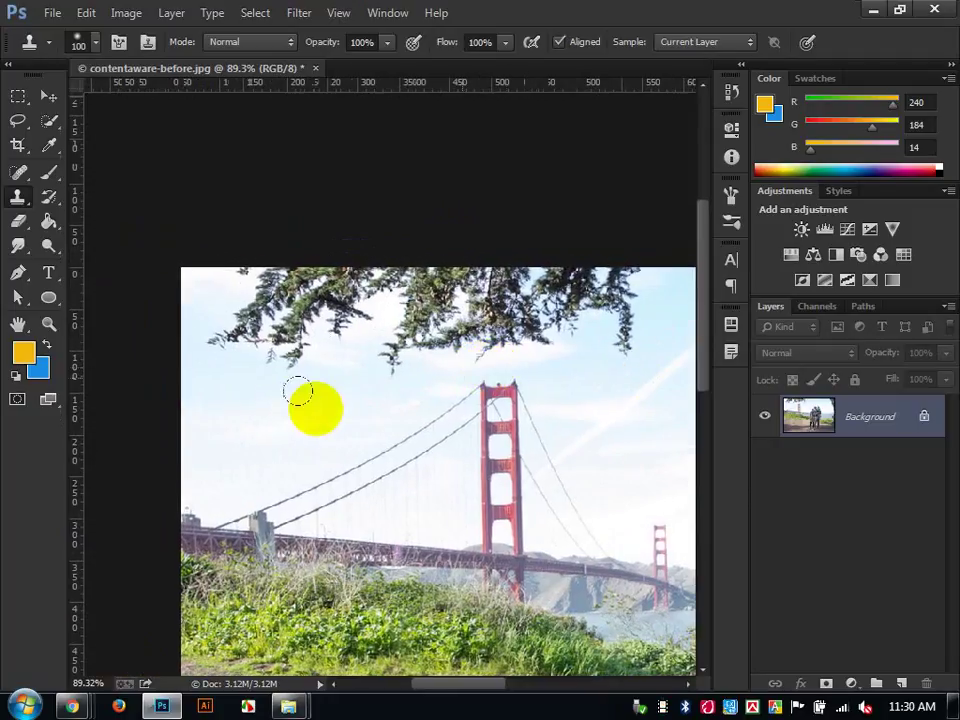
mouse_move(229, 349)
mouse_down()
mouse_move(261, 332)
mouse_move(274, 354)
mouse_move(281, 330)
mouse_move(270, 334)
mouse_move(240, 272)
mouse_move(240, 284)
mouse_move(297, 298)
mouse_move(302, 324)
mouse_move(323, 344)
mouse_move(348, 327)
mouse_move(342, 312)
mouse_move(355, 314)
mouse_move(373, 280)
mouse_move(391, 292)
mouse_move(387, 336)
mouse_move(441, 287)
mouse_move(457, 305)
mouse_move(450, 328)
mouse_move(473, 342)
mouse_move(498, 278)
mouse_move(534, 291)
mouse_move(481, 275)
mouse_move(522, 328)
mouse_move(521, 313)
mouse_move(561, 301)
mouse_move(531, 324)
mouse_move(518, 311)
mouse_move(247, 298)
mouse_move(331, 286)
mouse_move(321, 329)
mouse_move(290, 338)
mouse_move(337, 324)
mouse_move(307, 339)
mouse_move(283, 333)
mouse_move(331, 318)
mouse_move(370, 265)
mouse_move(330, 265)
mouse_up()
click(238, 270)
alt+click(240, 339)
alt+click(396, 315)
alt+click(192, 286)
alt+click(204, 289)
alt+click(321, 323)
drag(312, 327, 300, 332)
scroll(455, 447, down, 5)
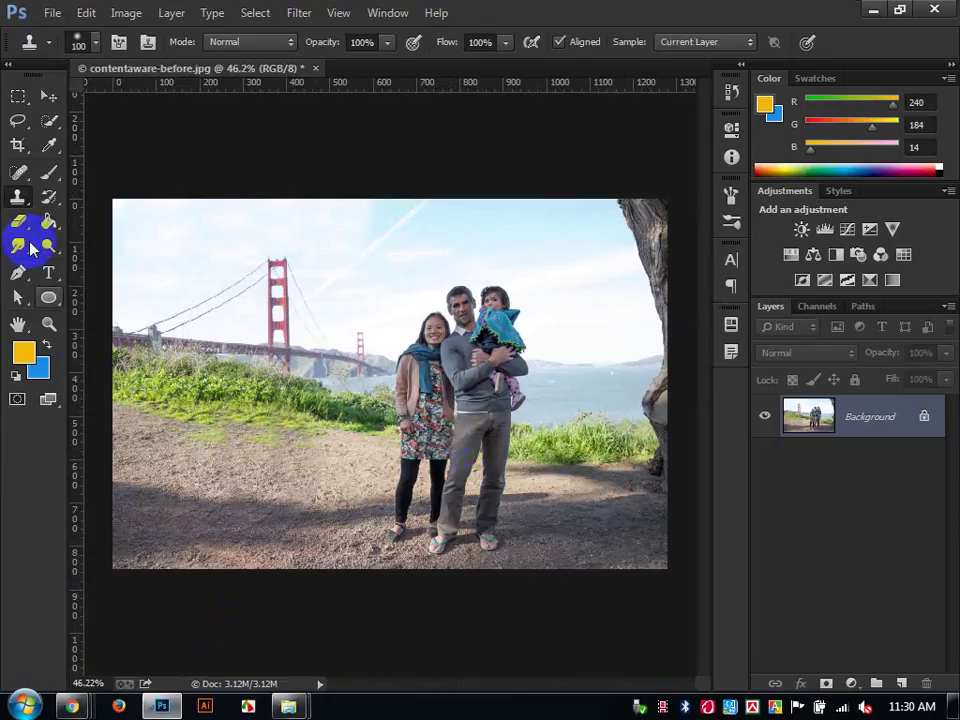
Check the stamp tool variants, then switch to Chrome and look through the "clone stamp tool" image results.
click(20, 201)
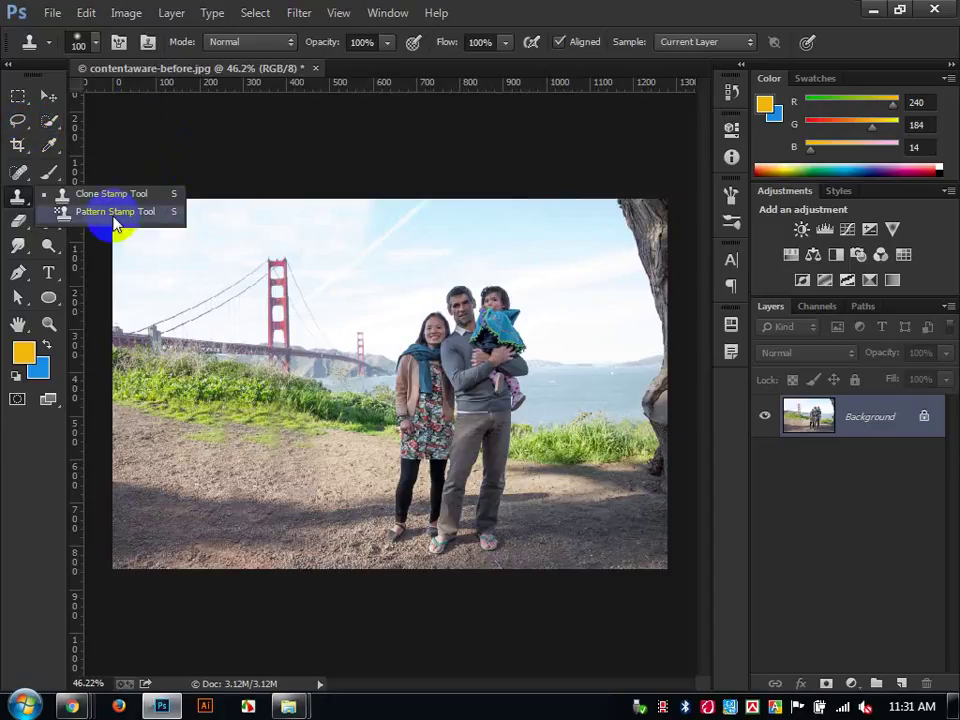
click(83, 706)
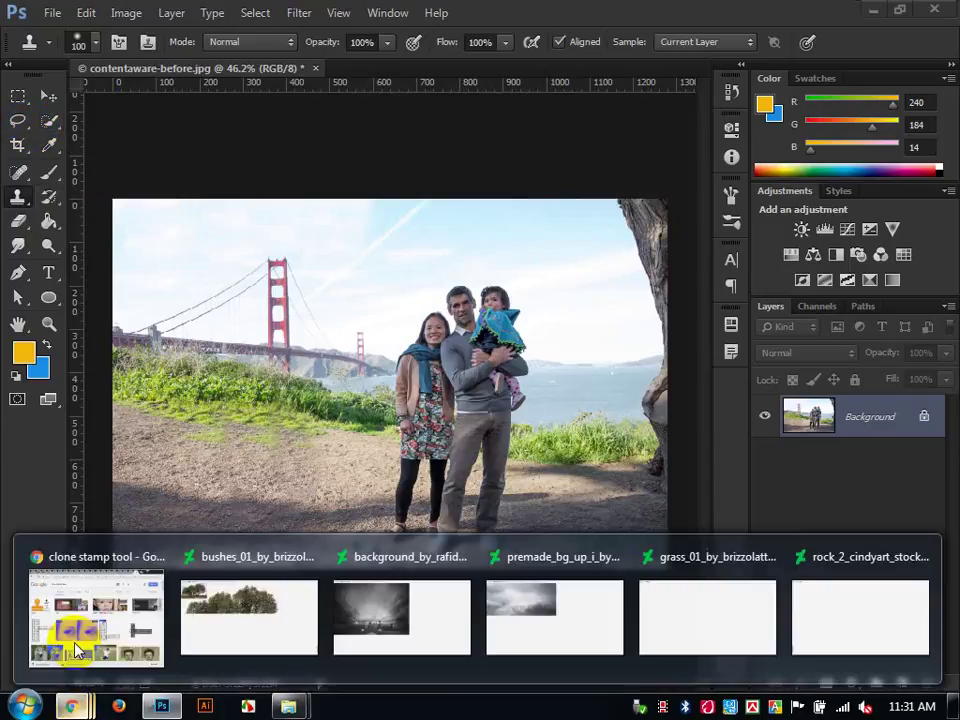
click(78, 642)
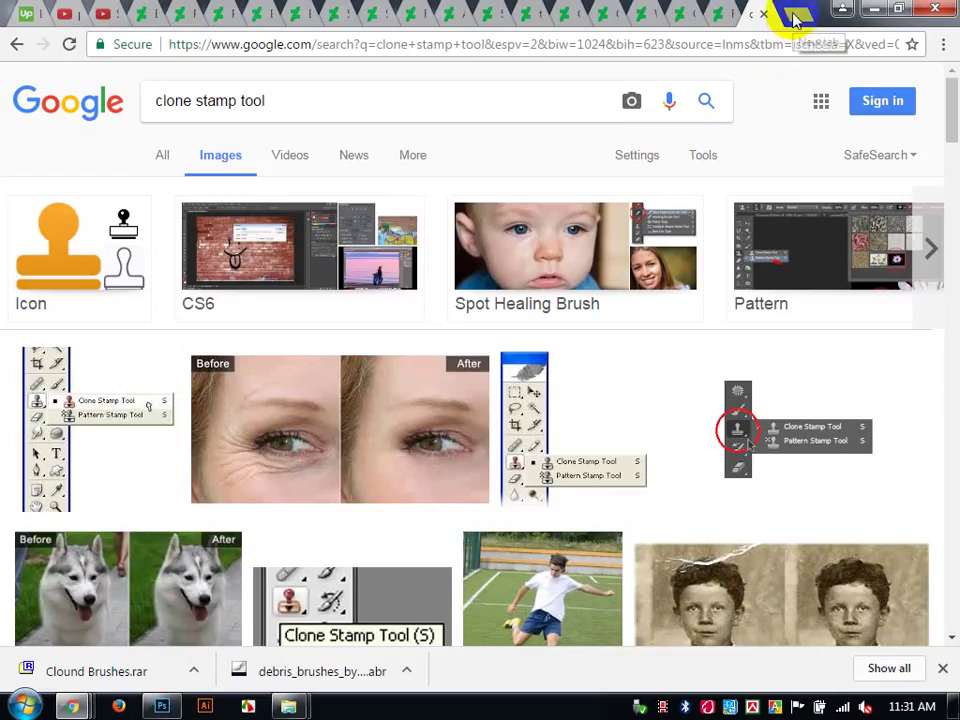
scroll(390, 420, down, 2)
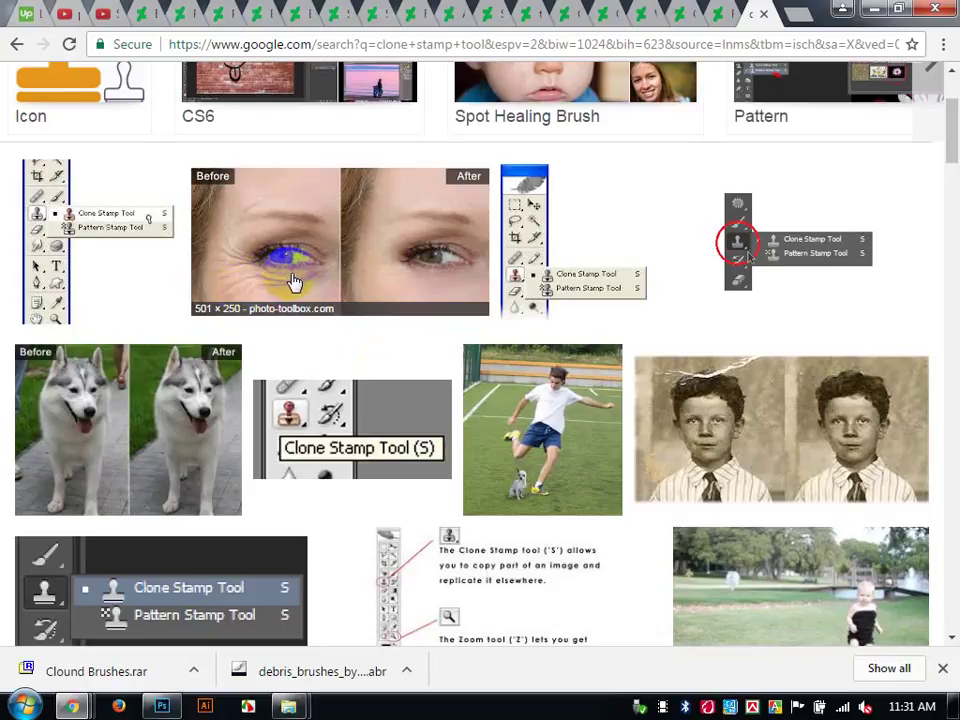
Switch back to Photoshop, view the healing tool variants, and reselect the Clone Stamp Tool.
click(161, 705)
click(19, 176)
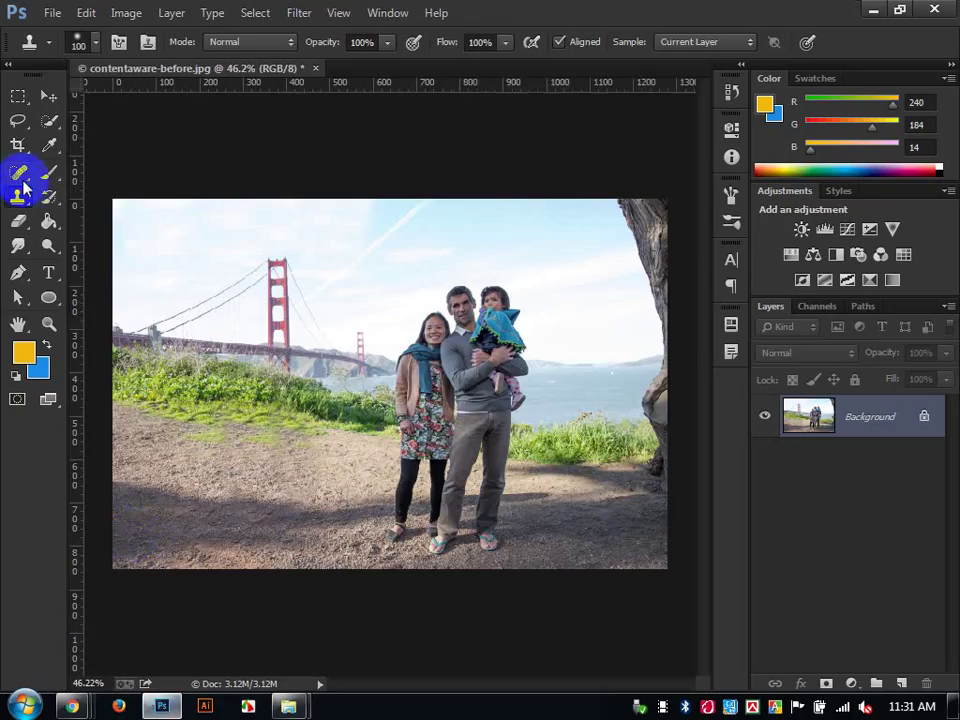
right_click(22, 178)
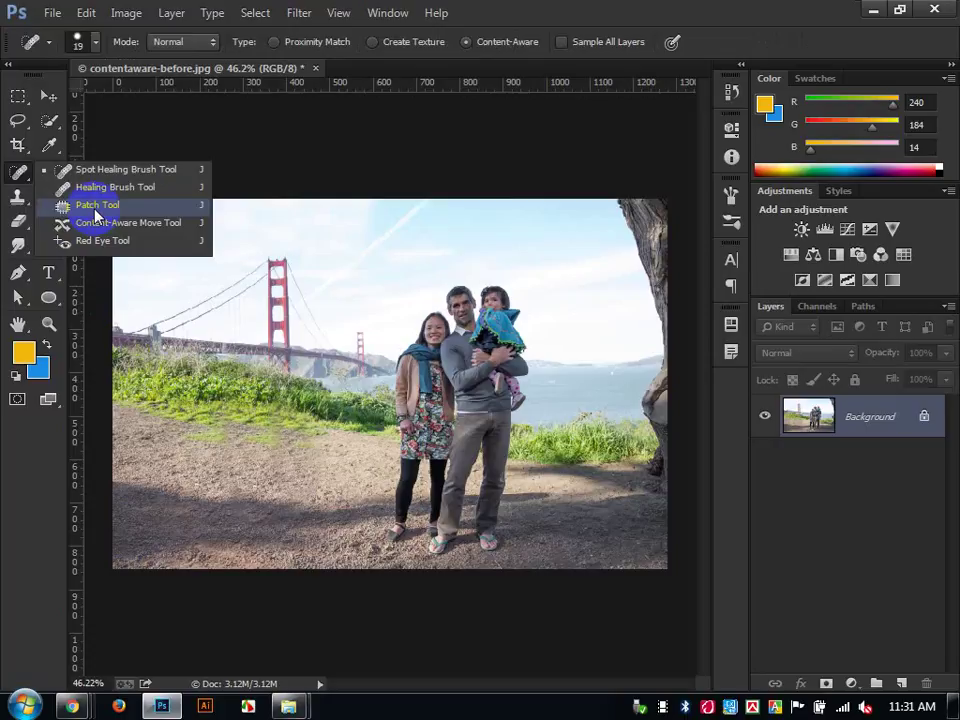
click(17, 196)
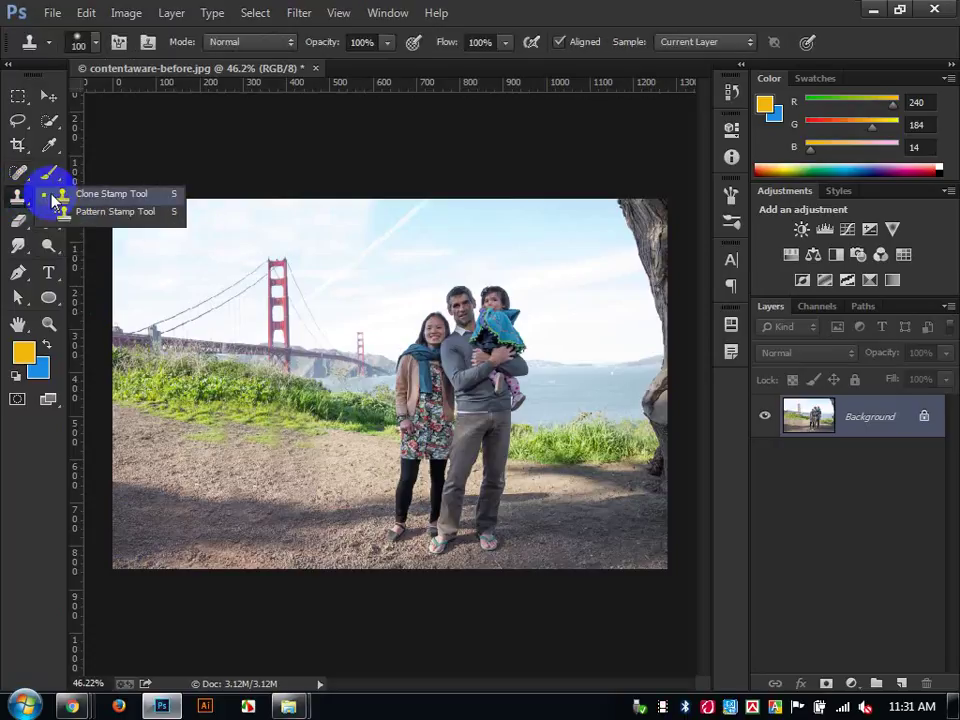
click(112, 195)
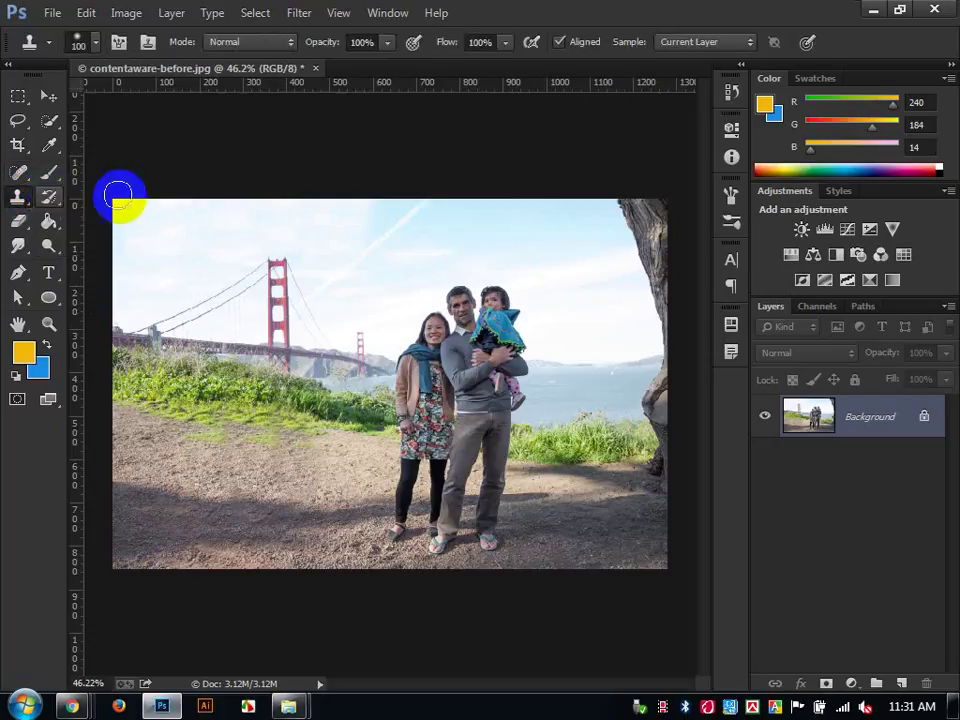
Return to Chrome and examine more before-and-after examples in the clone stamp image results.
click(872, 14)
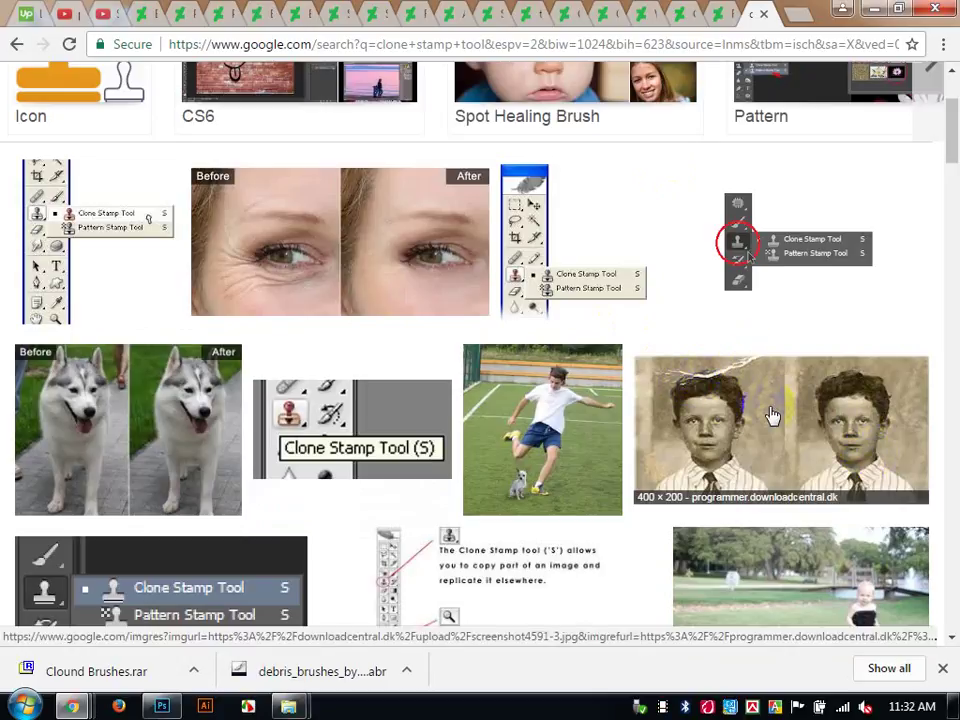
scroll(776, 400, down, 3)
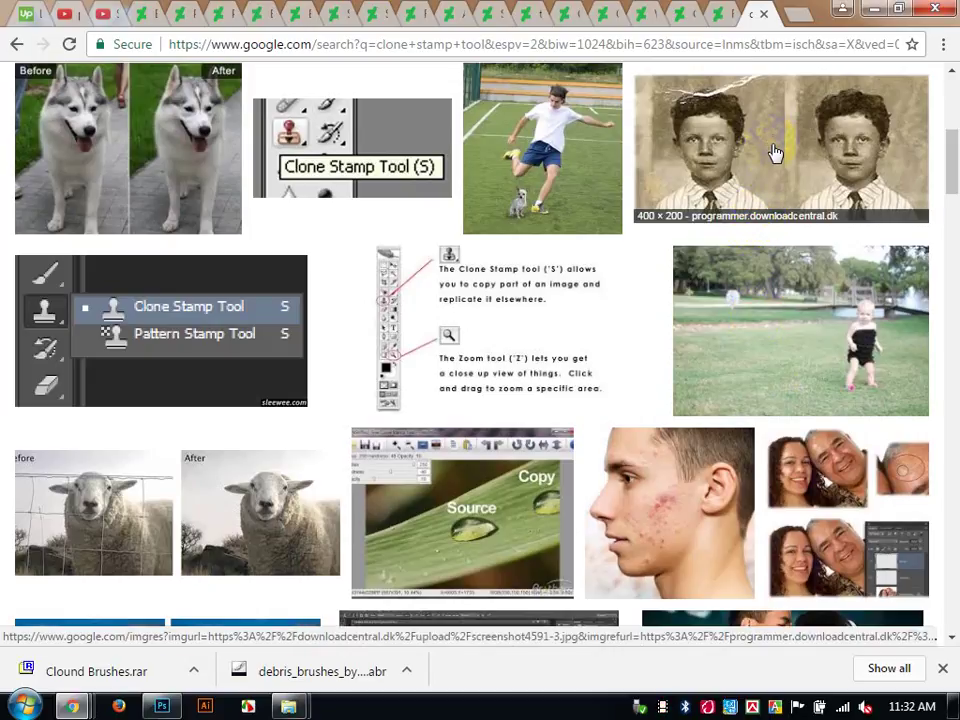
scroll(776, 152, up, 1)
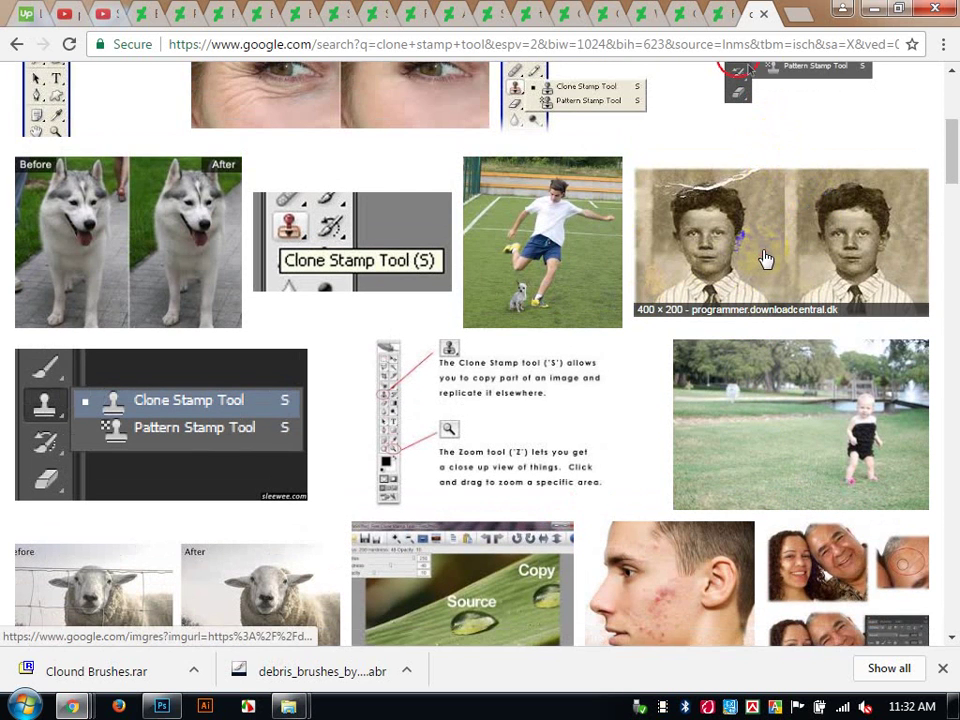
scroll(386, 378, down, 7)
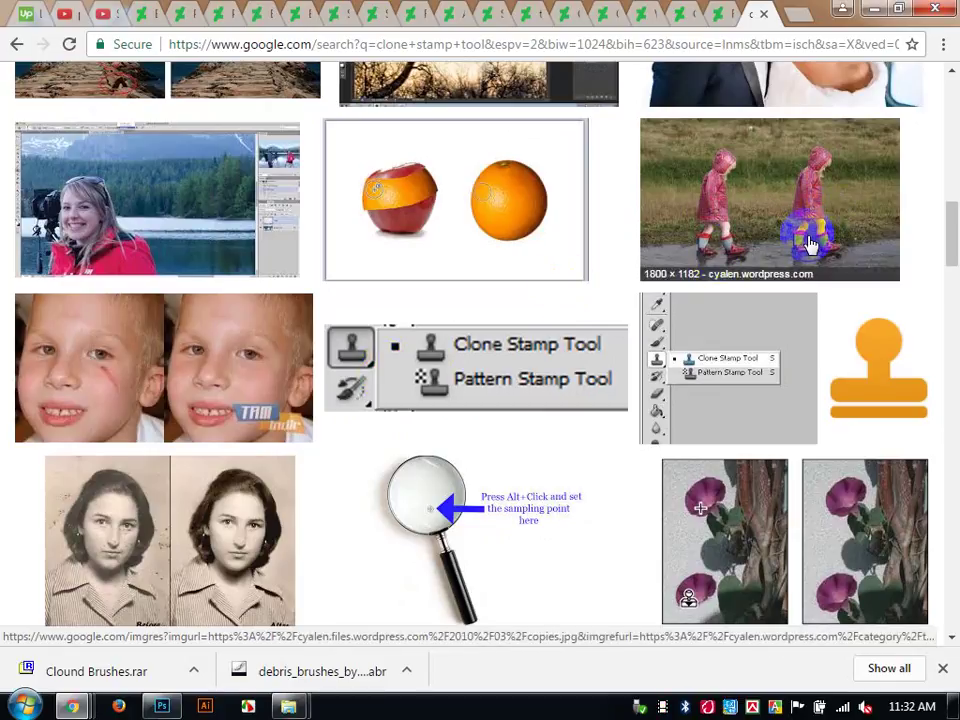
Search Google for "pattern stamp tool" and show the image results.
scroll(812, 62, up, 3)
click(813, 46)
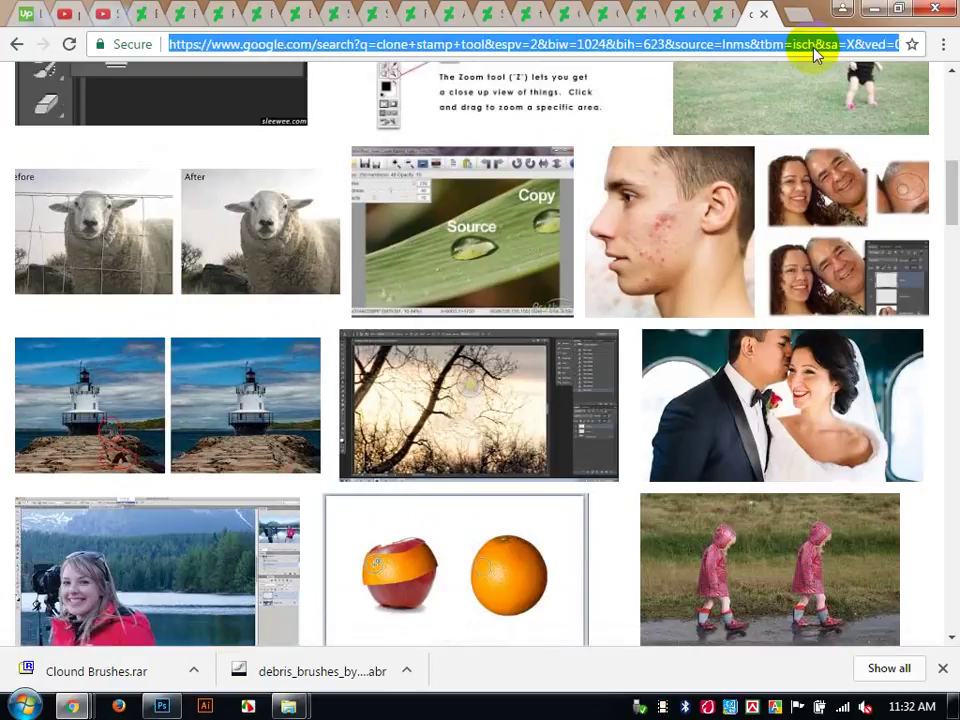
text(patt)
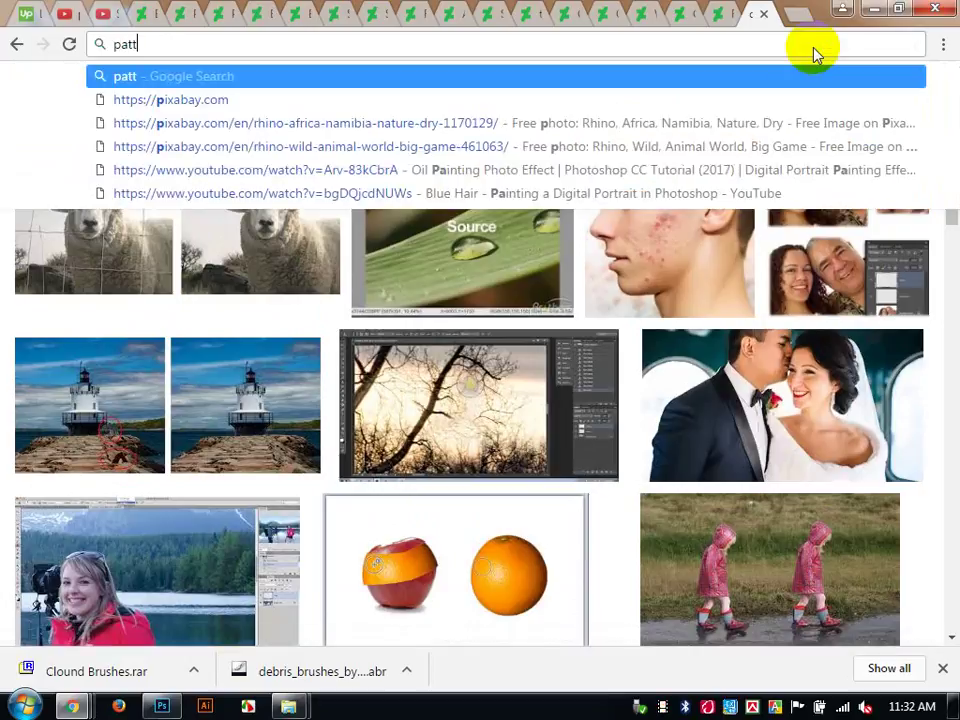
key(BackSpace)
text(tra)
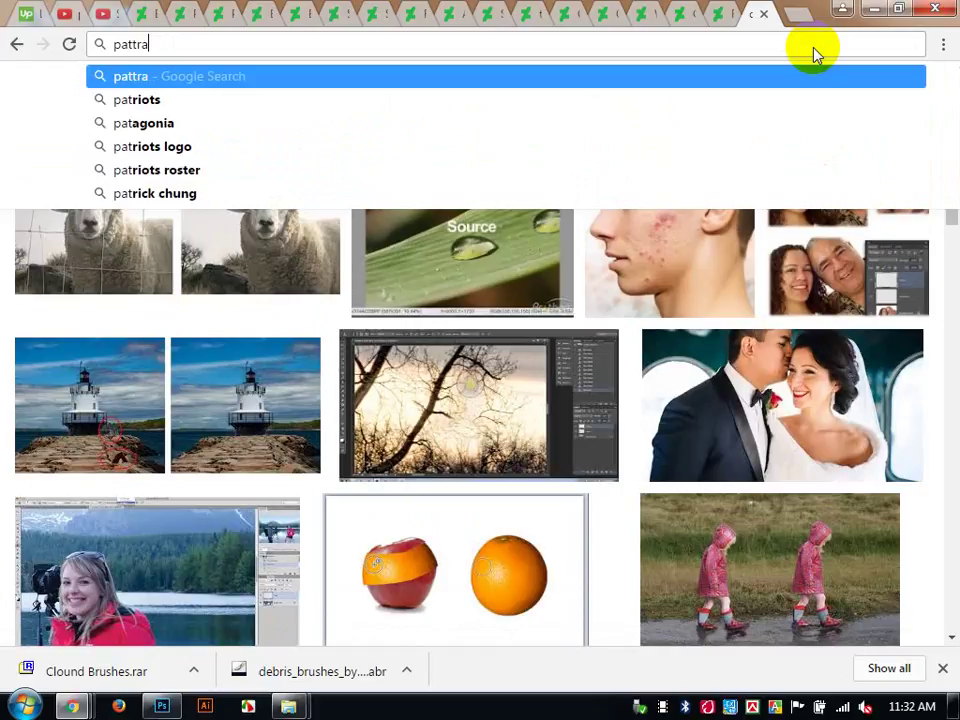
text(n s)
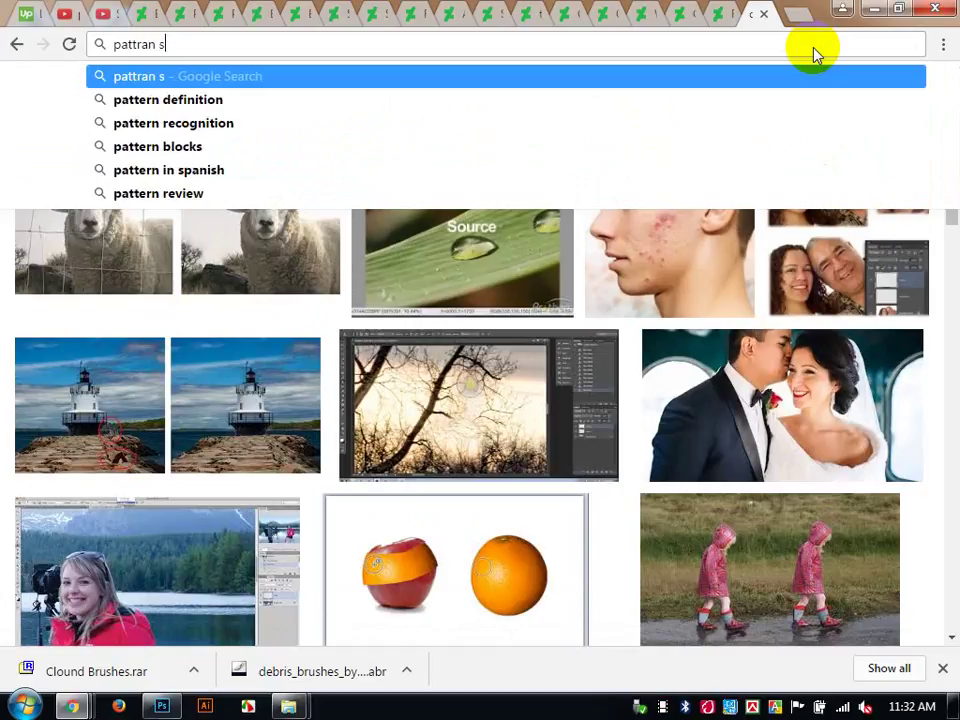
text(t)
key(Down)
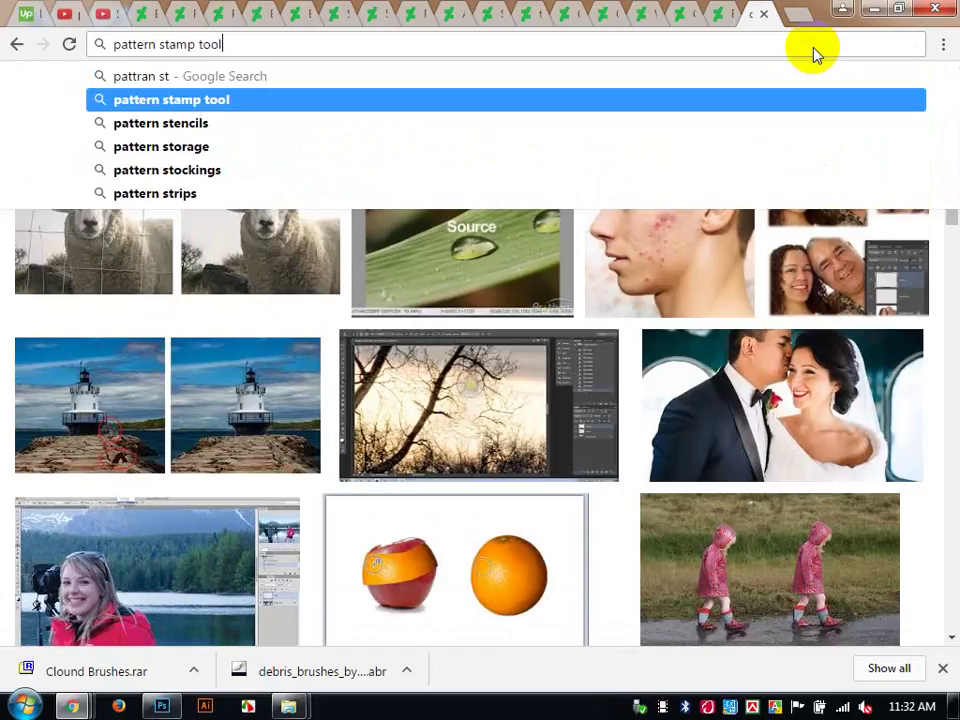
key(Return)
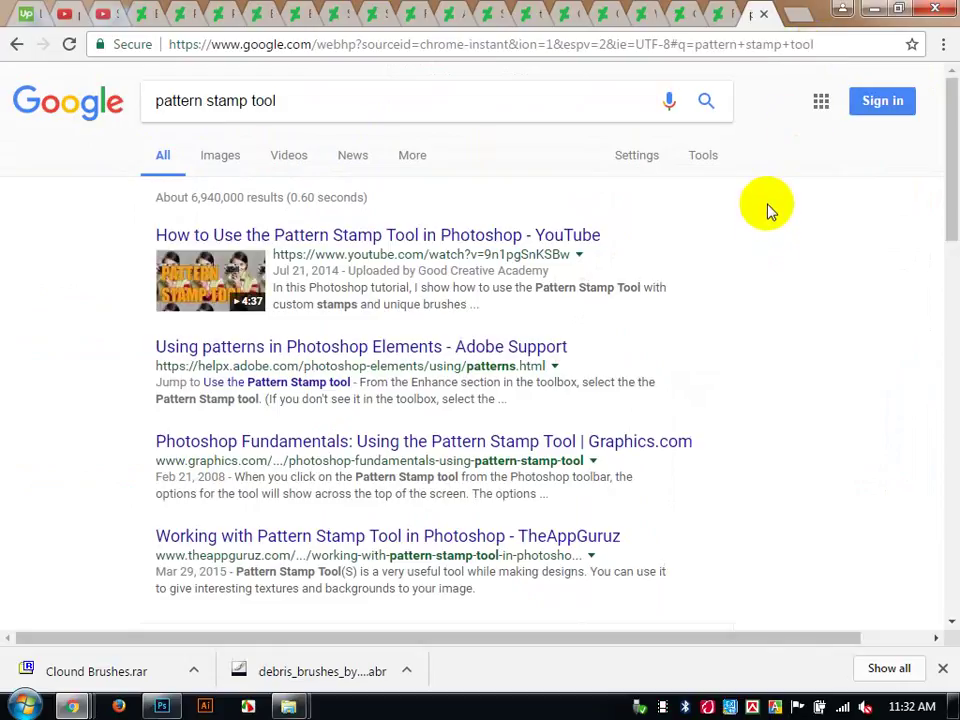
click(209, 162)
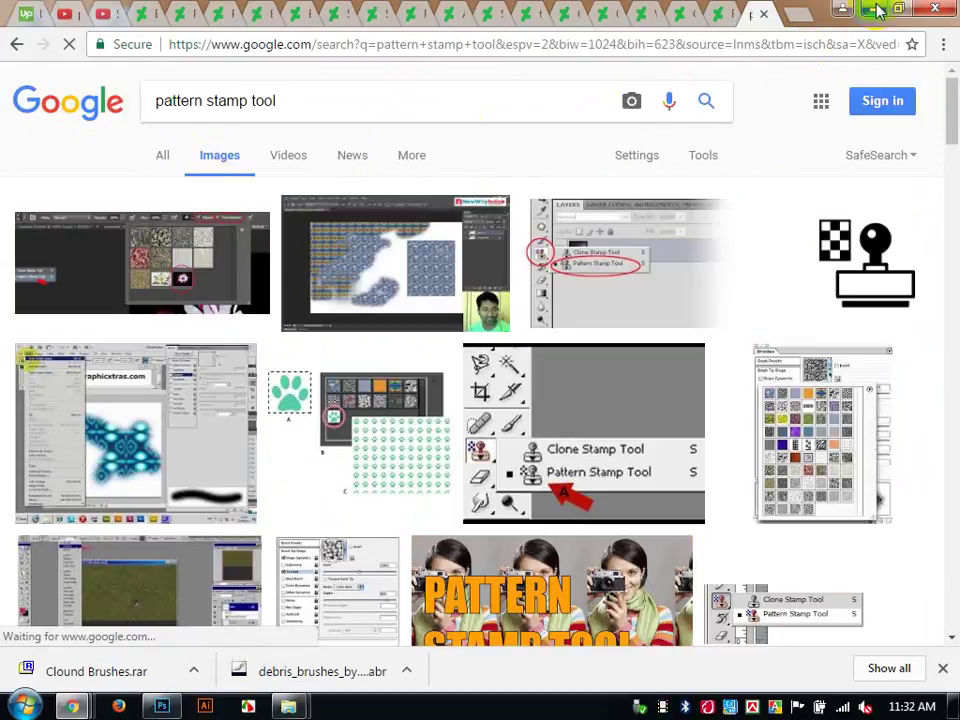
Switch to Photoshop and close contentaware-before.jpg without saving.
click(876, 10)
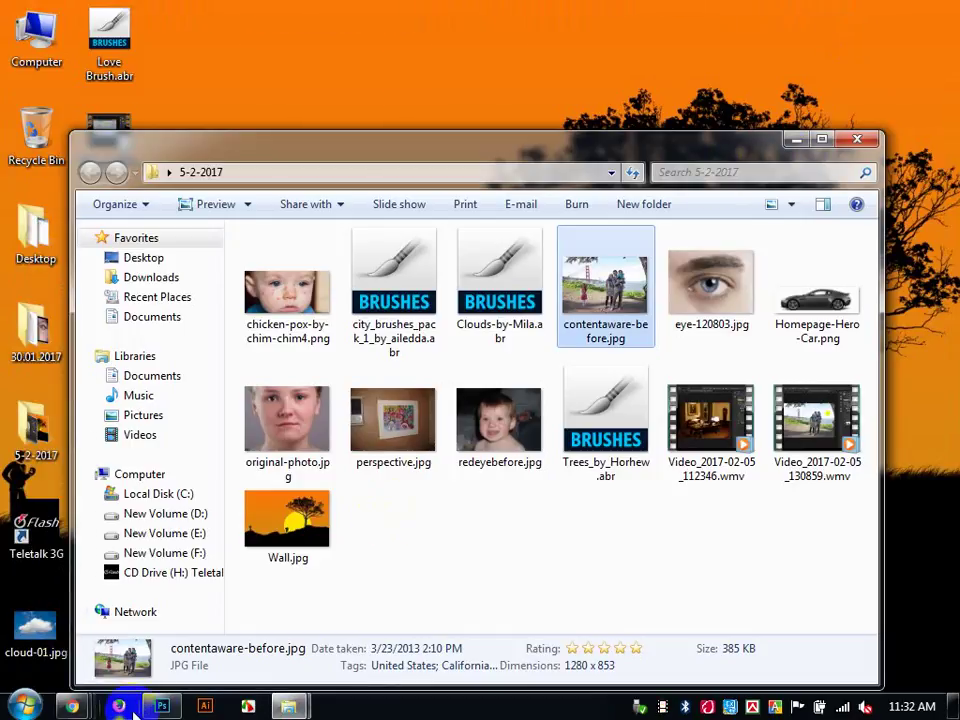
click(161, 708)
click(315, 68)
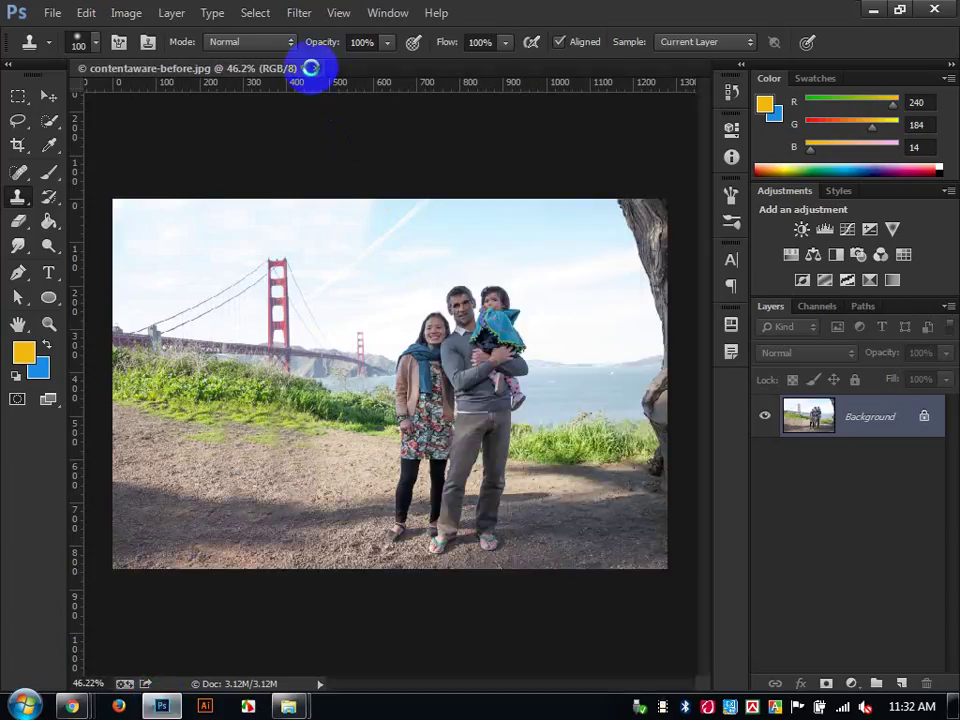
click(461, 279)
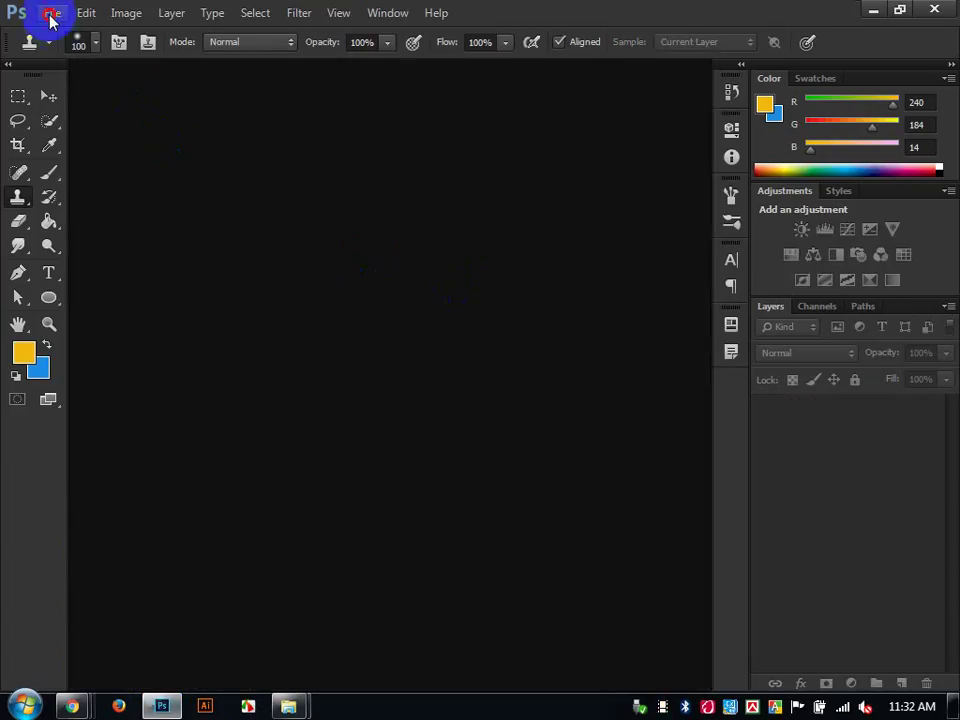
Create a new 1920 x 1080 px document at 72 pixels/inch with a white background.
click(52, 14)
click(56, 30)
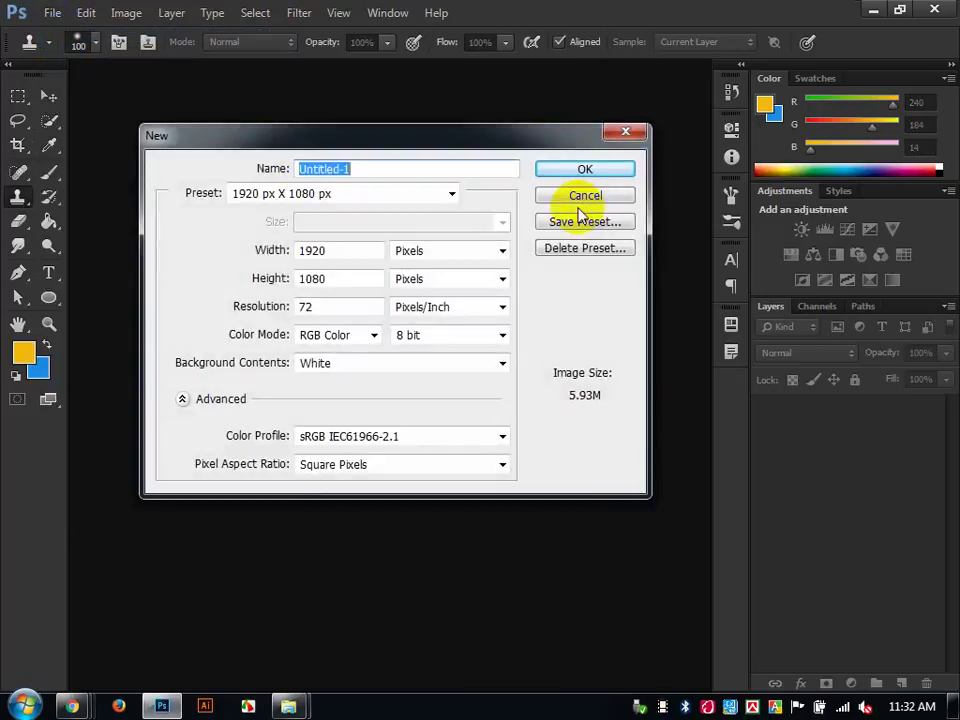
click(589, 178)
Activate the Pattern Stamp Tool and set its brush size to 188 px.
click(17, 196)
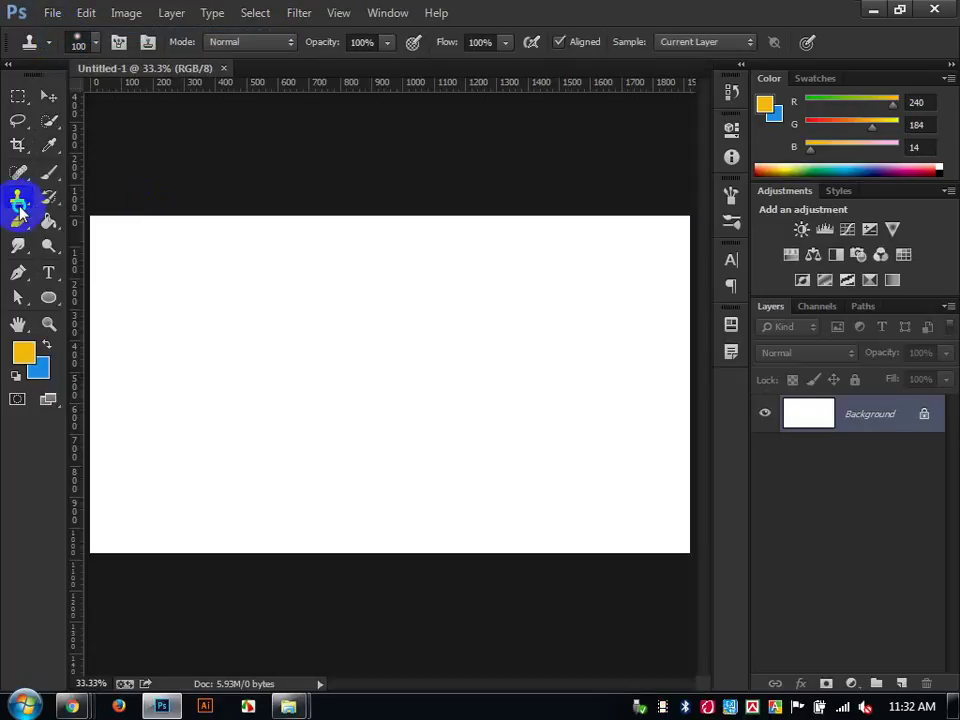
click(110, 212)
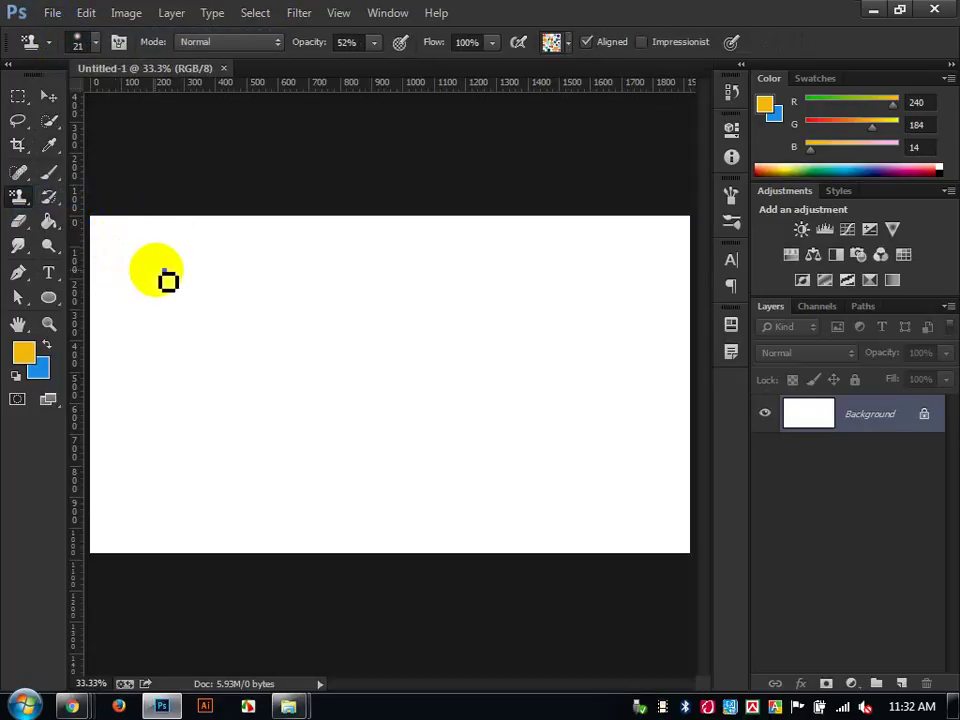
right_click(167, 277)
drag(258, 314, 353, 340)
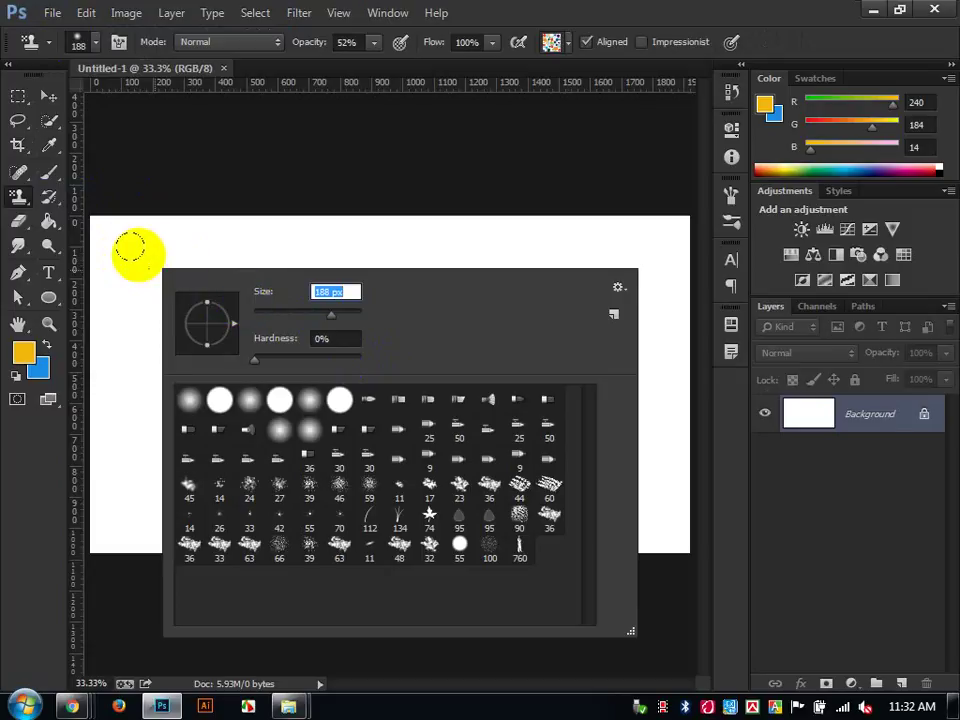
Paint the whole canvas with the multicoloured dot pattern, look over the available patterns, and undo the painting.
mouse_move(105, 246)
mouse_down()
mouse_move(461, 197)
mouse_move(510, 251)
mouse_move(354, 236)
mouse_move(454, 300)
mouse_move(221, 296)
mouse_move(193, 321)
mouse_move(150, 320)
mouse_up()
mouse_move(592, 300)
mouse_down()
mouse_move(634, 372)
mouse_move(341, 359)
mouse_move(563, 323)
mouse_move(406, 339)
mouse_move(607, 426)
mouse_move(201, 430)
mouse_move(381, 420)
mouse_move(362, 469)
mouse_move(211, 430)
mouse_move(188, 496)
mouse_move(570, 460)
mouse_move(497, 527)
mouse_move(606, 522)
mouse_move(649, 476)
mouse_move(690, 480)
mouse_move(658, 556)
mouse_move(752, 533)
mouse_move(106, 555)
mouse_move(701, 536)
mouse_move(709, 224)
mouse_move(620, 203)
mouse_move(268, 213)
mouse_move(164, 230)
mouse_move(90, 363)
mouse_move(346, 590)
mouse_move(419, 552)
mouse_up()
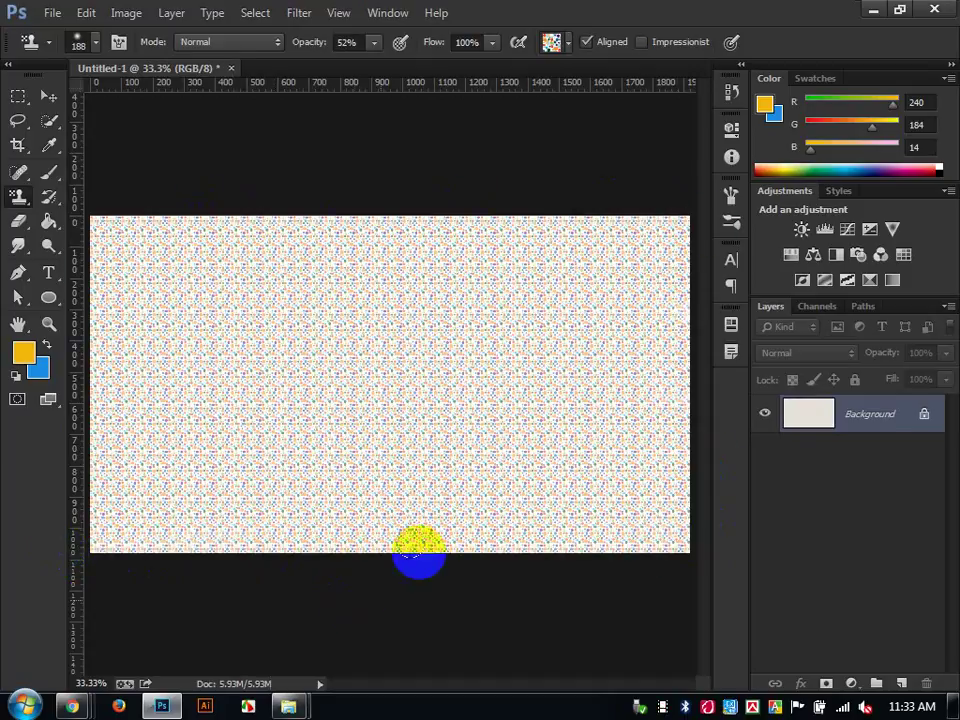
click(567, 44)
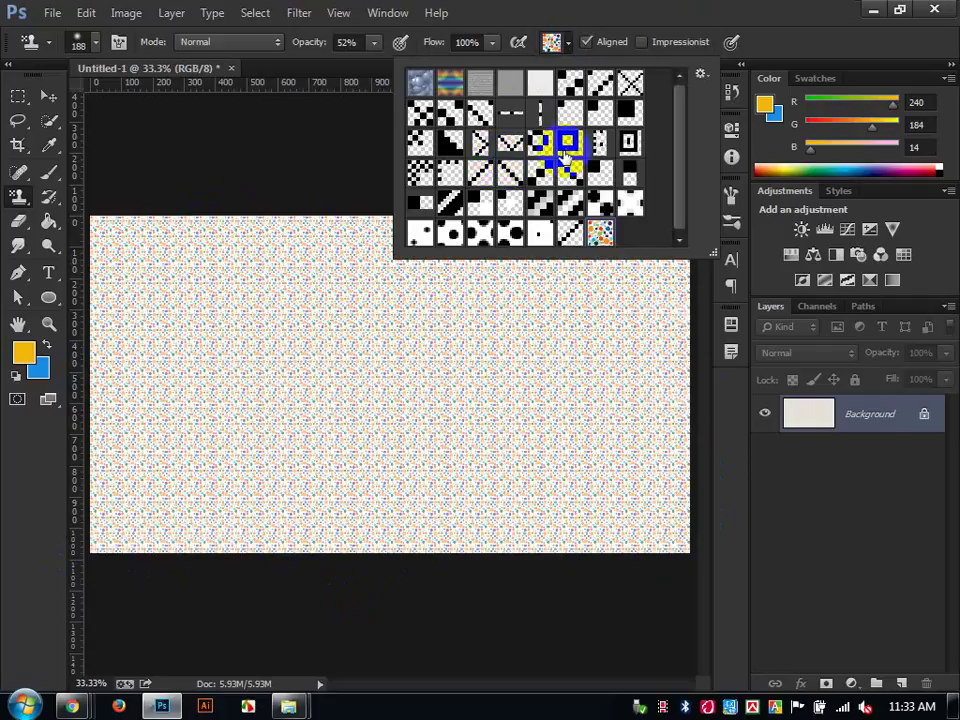
click(708, 9)
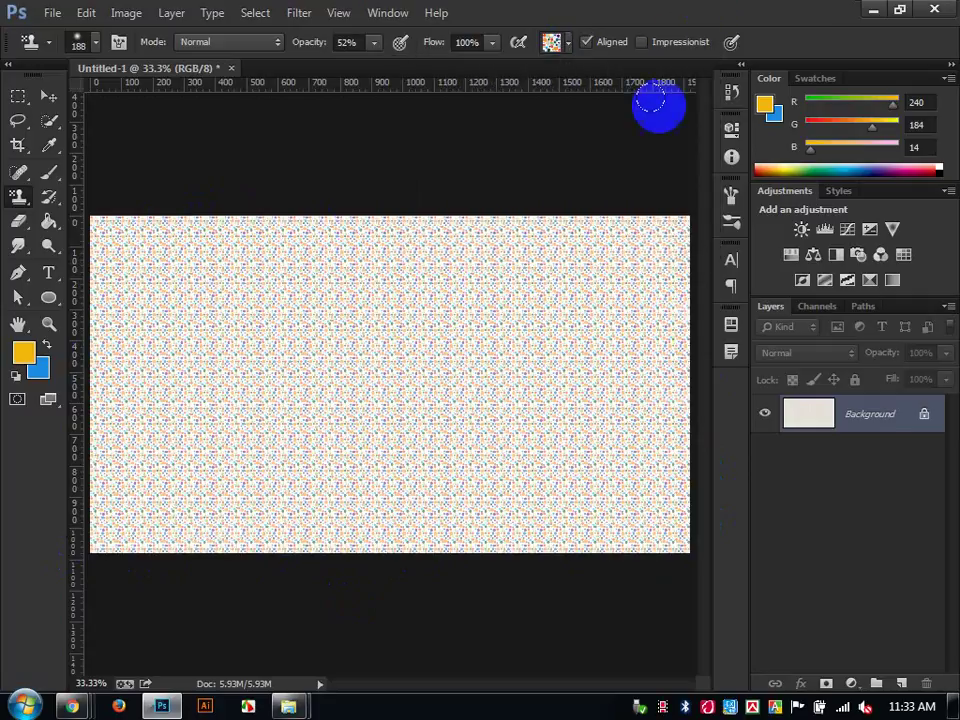
key(ctrl+z)
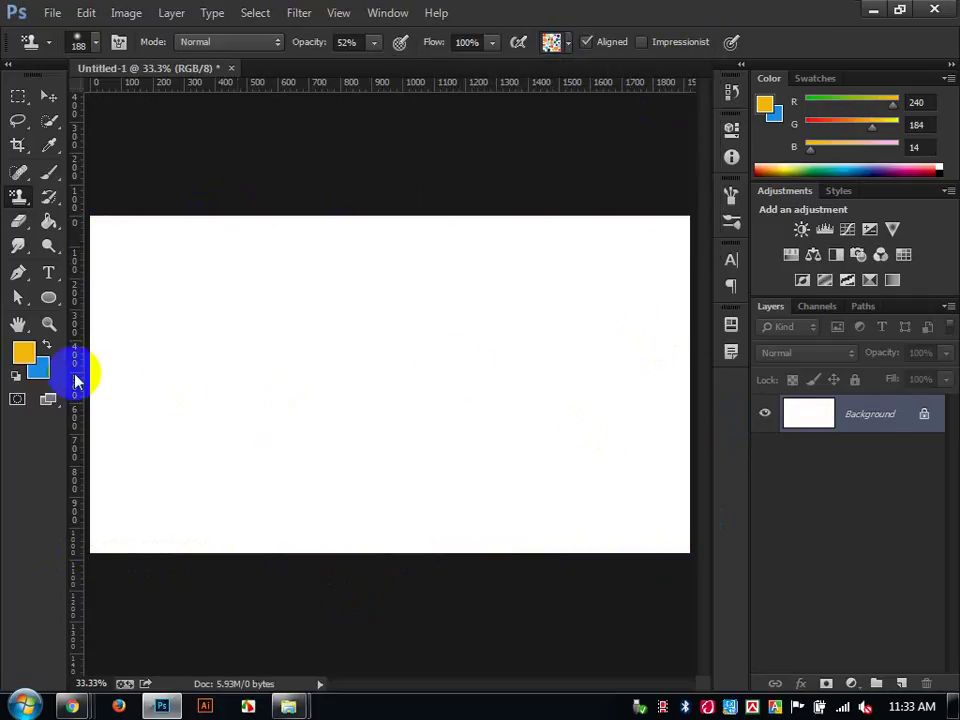
Choose the black-and-white diagonal pattern, try it on the canvas, and raise the Pattern Stamp opacity to 100%.
click(567, 43)
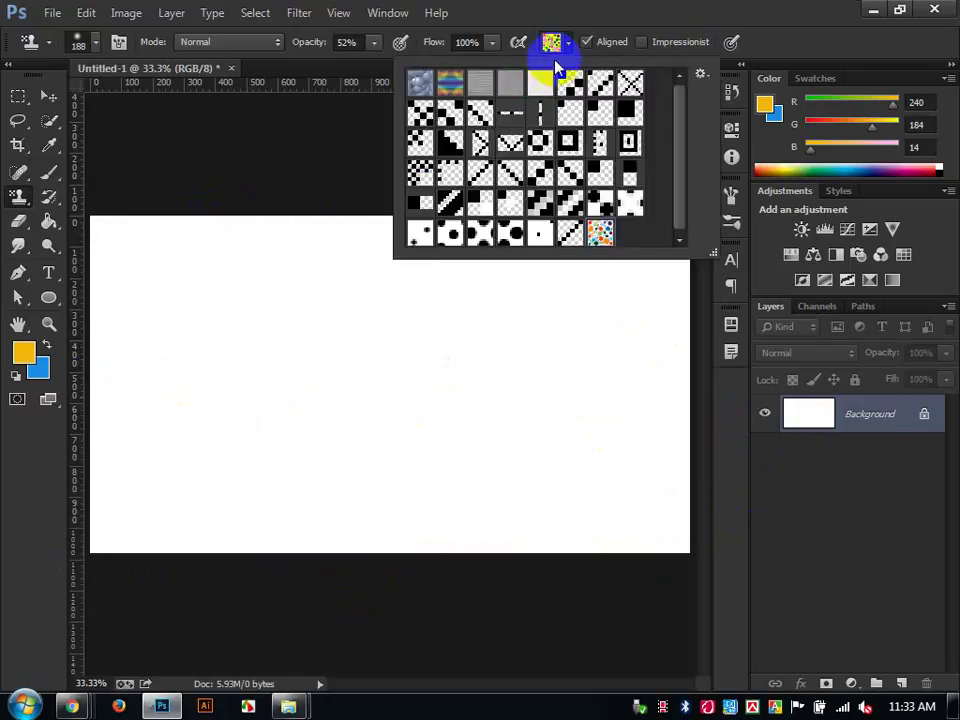
click(570, 84)
click(253, 321)
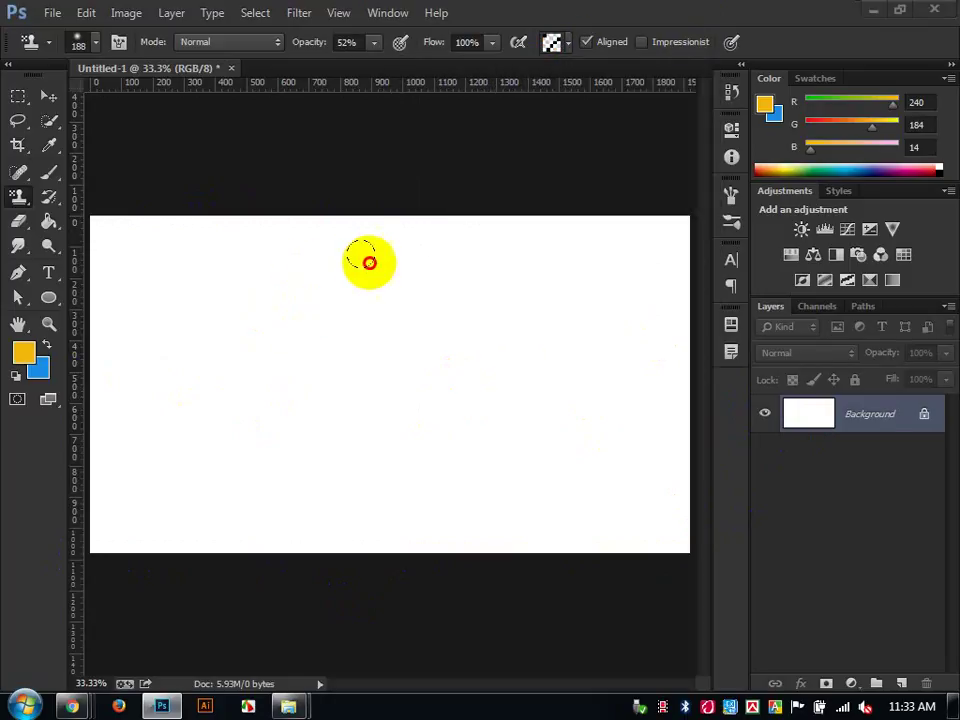
drag(369, 262, 206, 287)
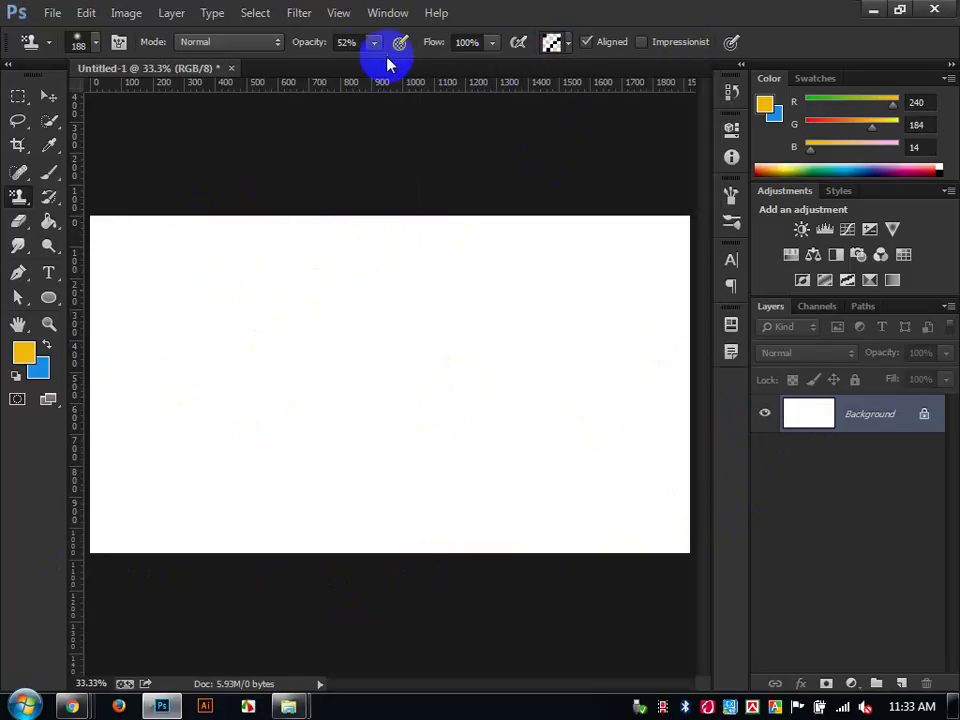
drag(289, 39, 444, 114)
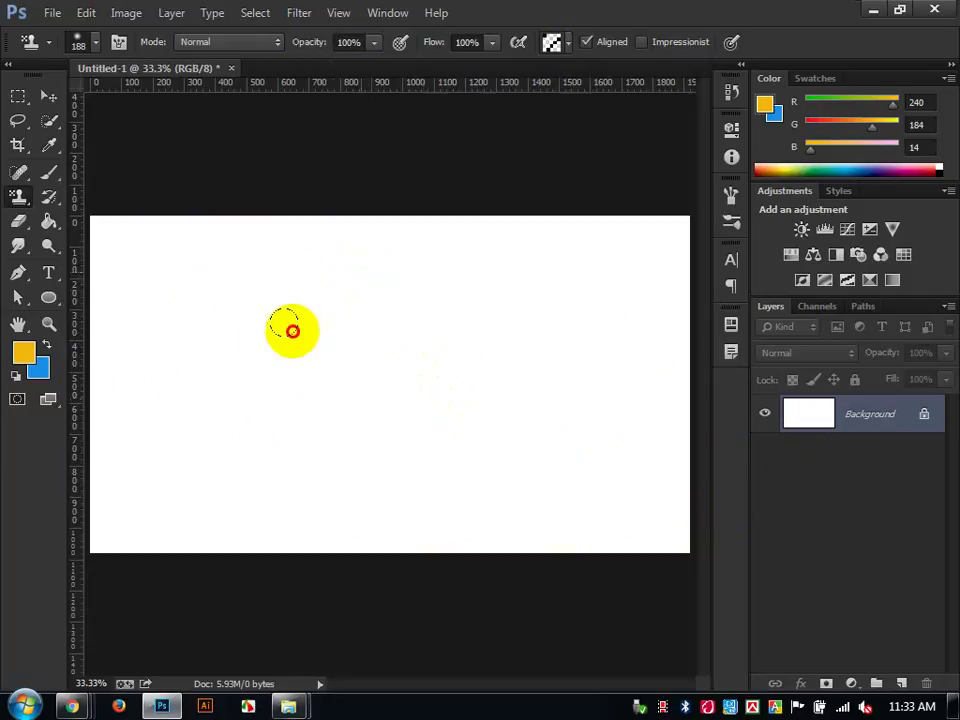
Cover the whole canvas with the diagonal pattern, inspect its detail, and undo the painting.
mouse_move(292, 331)
mouse_down()
mouse_move(366, 239)
mouse_move(167, 361)
mouse_move(200, 281)
mouse_move(147, 302)
mouse_move(15, 271)
mouse_move(129, 226)
mouse_move(65, 229)
mouse_move(272, 242)
mouse_move(125, 243)
mouse_move(433, 262)
mouse_move(75, 288)
mouse_move(478, 298)
mouse_move(239, 322)
mouse_move(533, 343)
mouse_move(250, 386)
mouse_move(757, 372)
mouse_move(722, 337)
mouse_move(900, 325)
mouse_move(583, 448)
mouse_move(895, 484)
mouse_move(556, 452)
mouse_move(644, 441)
mouse_move(224, 440)
mouse_move(560, 420)
mouse_move(791, 428)
mouse_move(878, 409)
mouse_move(807, 518)
mouse_move(722, 540)
mouse_move(132, 519)
mouse_move(296, 490)
mouse_move(40, 486)
mouse_move(349, 461)
mouse_up()
scroll(420, 461, up, 5)
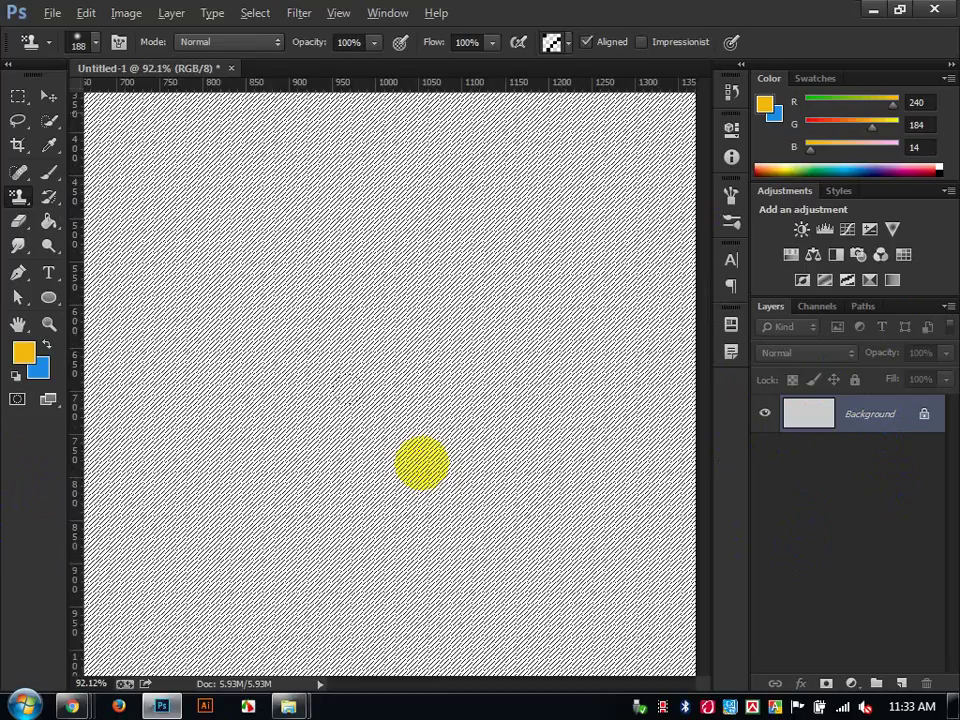
scroll(420, 461, up, 4)
scroll(424, 458, down, 4)
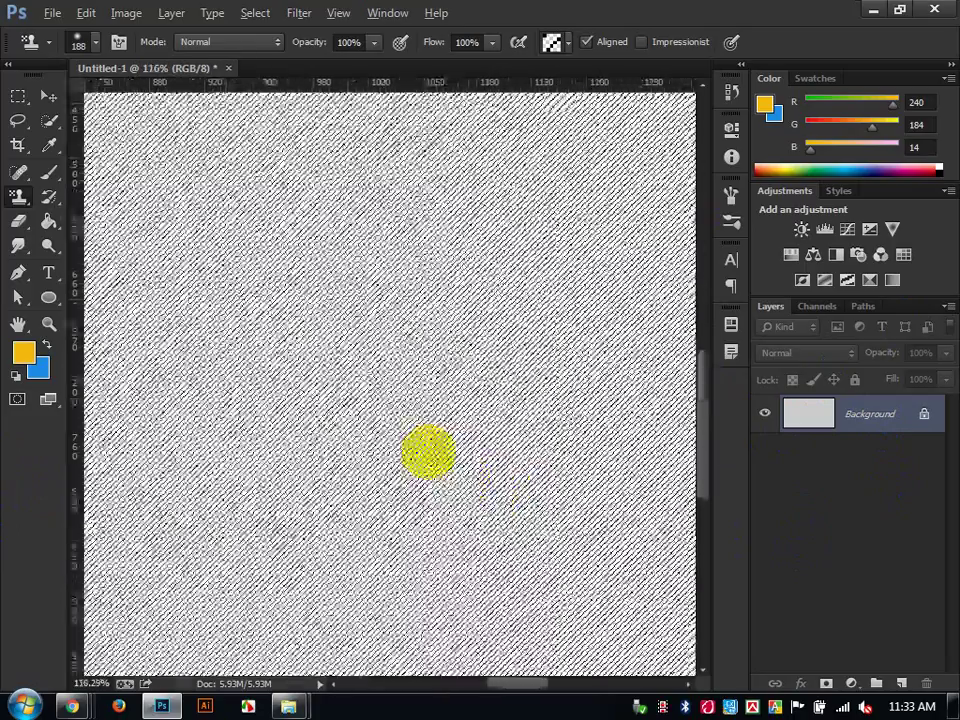
scroll(428, 453, down, 6)
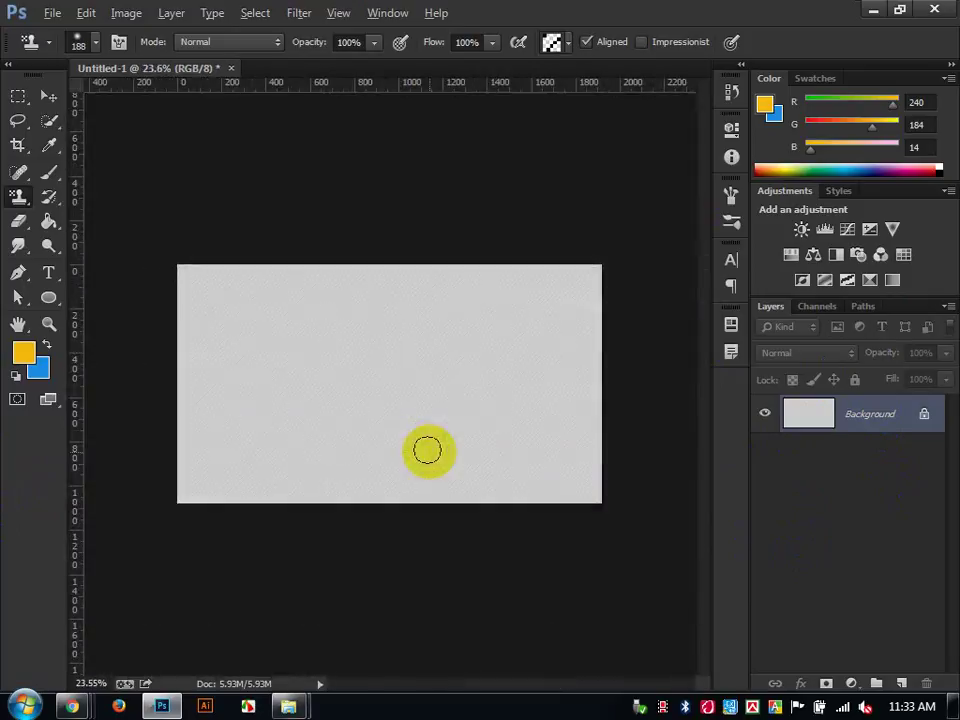
scroll(427, 451, up, 2)
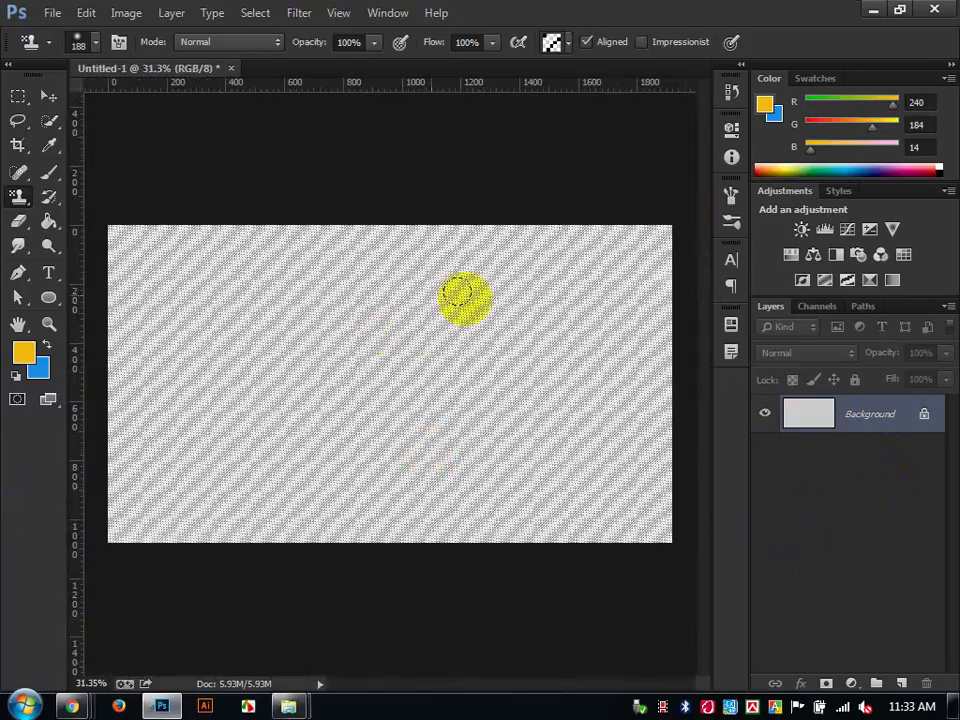
key(ctrl+z)
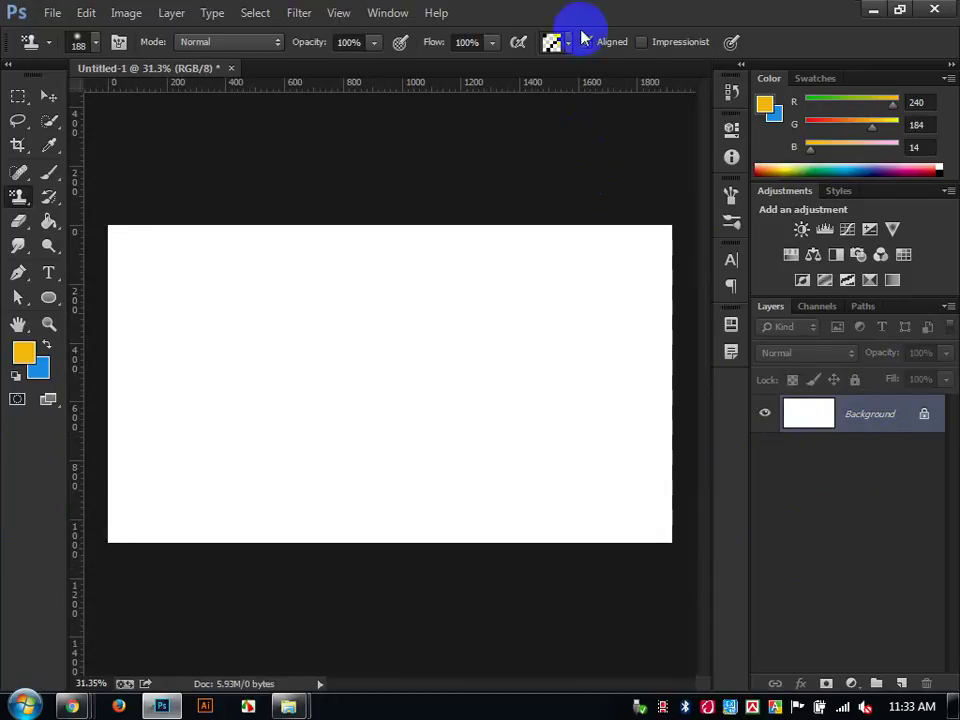
Choose the blue bubble pattern, paint it over the whole canvas, and undo the painting.
click(572, 42)
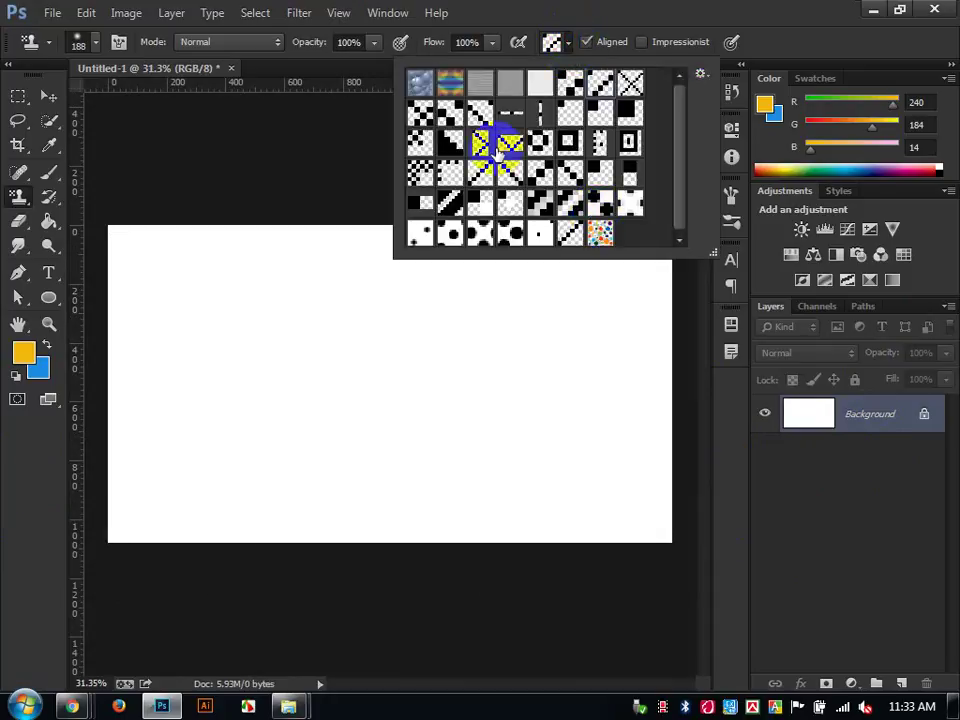
click(422, 92)
mouse_move(138, 282)
mouse_down()
mouse_move(234, 257)
mouse_move(614, 216)
mouse_move(157, 269)
mouse_move(208, 306)
mouse_move(182, 287)
mouse_move(79, 369)
mouse_move(378, 260)
mouse_move(289, 314)
mouse_move(147, 307)
mouse_move(106, 325)
mouse_move(574, 348)
mouse_move(936, 313)
mouse_move(621, 364)
mouse_move(439, 407)
mouse_move(231, 478)
mouse_move(872, 429)
mouse_move(527, 521)
mouse_move(204, 585)
mouse_move(460, 601)
mouse_move(364, 579)
mouse_move(568, 506)
mouse_move(144, 508)
mouse_move(408, 472)
mouse_move(255, 431)
mouse_move(86, 489)
mouse_move(81, 450)
mouse_move(172, 456)
mouse_up()
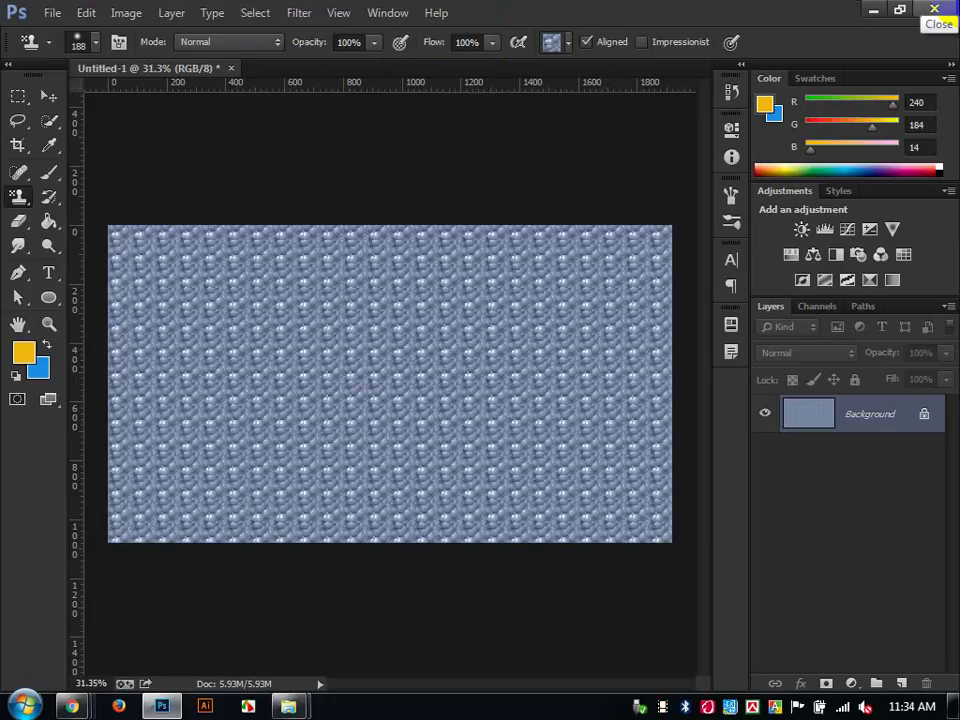
key(ctrl+z)
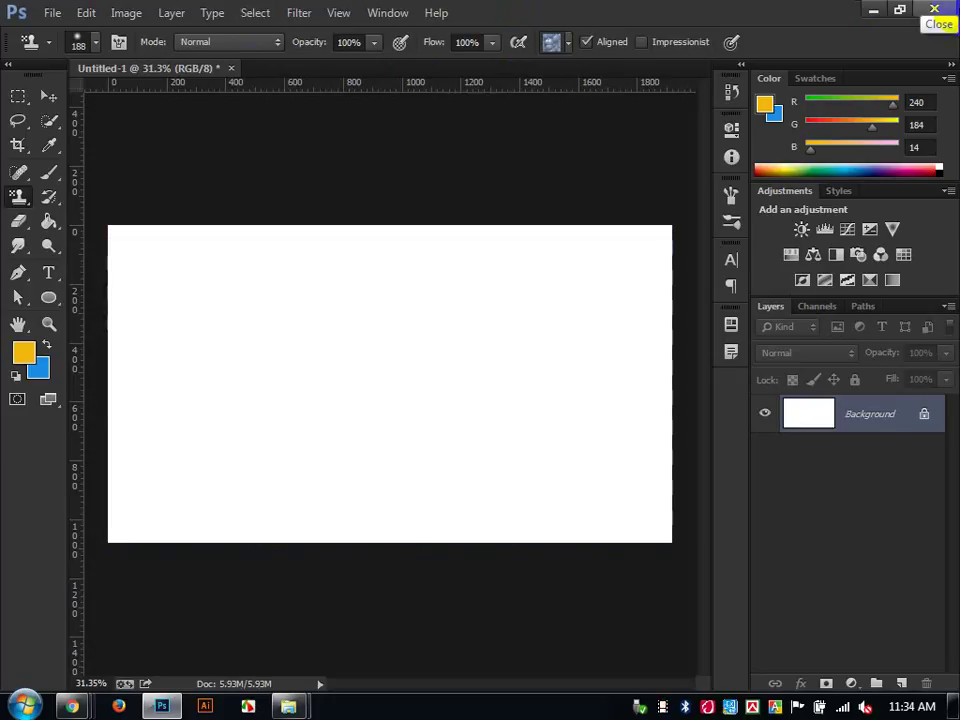
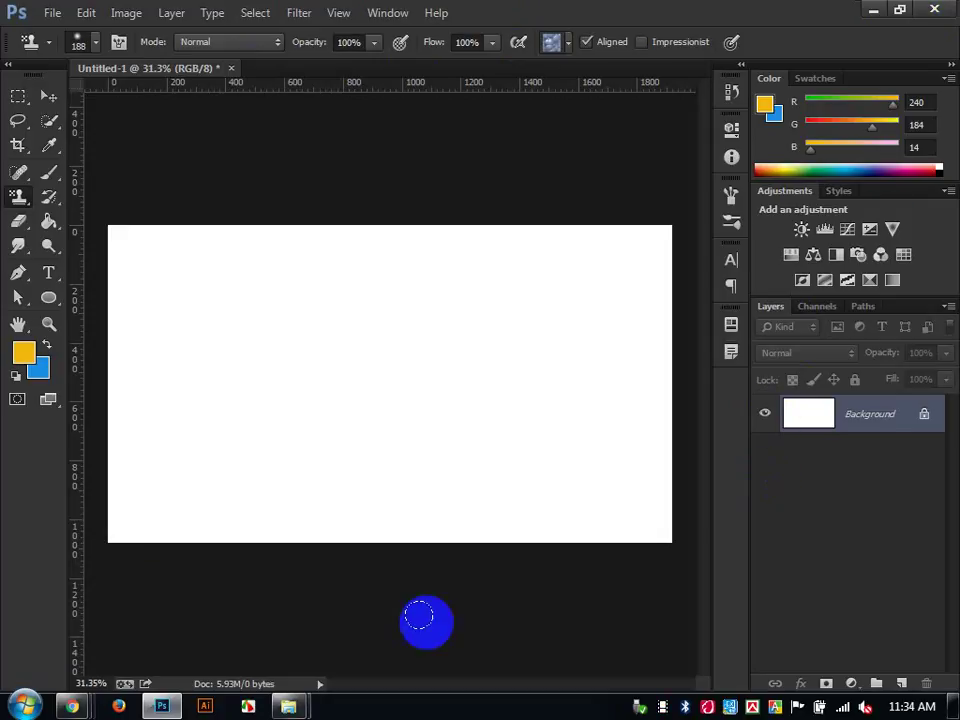
Add the text PATTRAN in 240 pt Iskoola Pota and position it in the middle of the canvas.
mouse_move(62, 708)
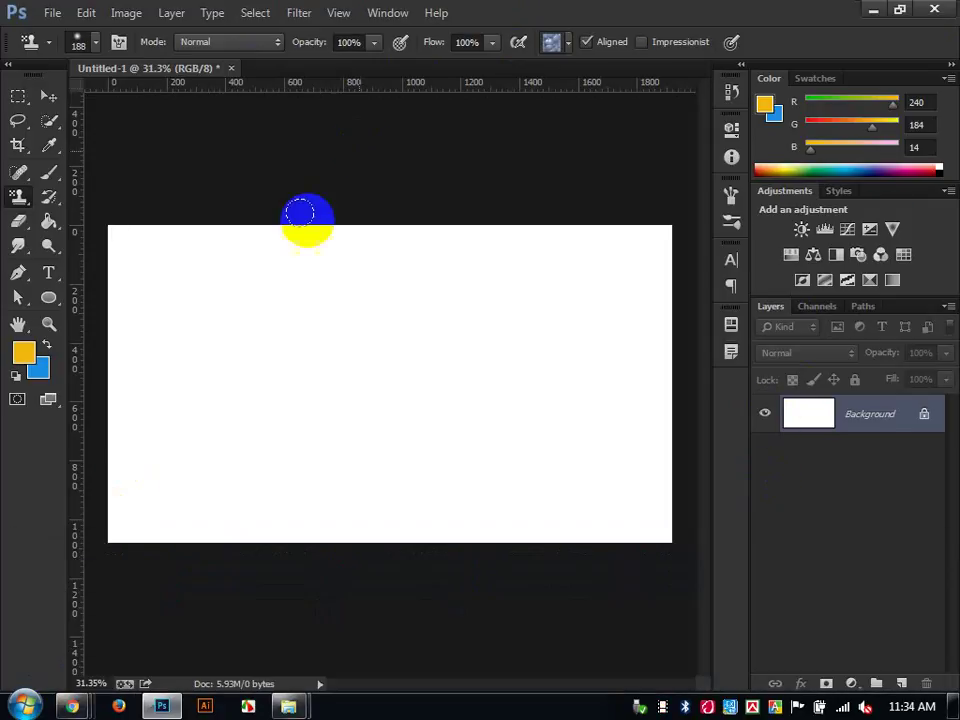
click(53, 177)
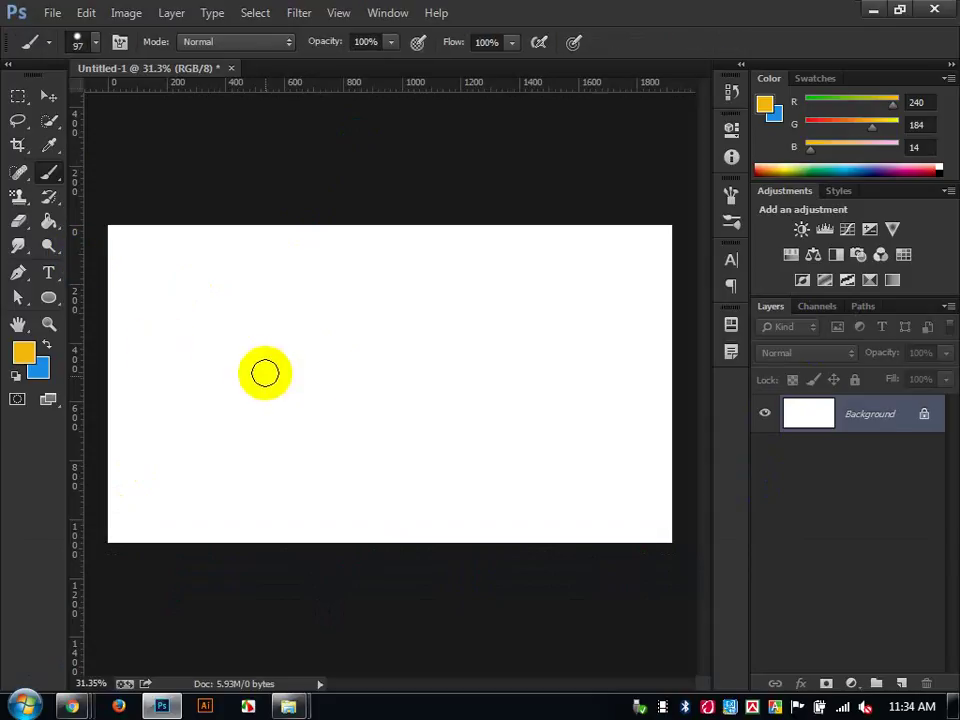
click(63, 284)
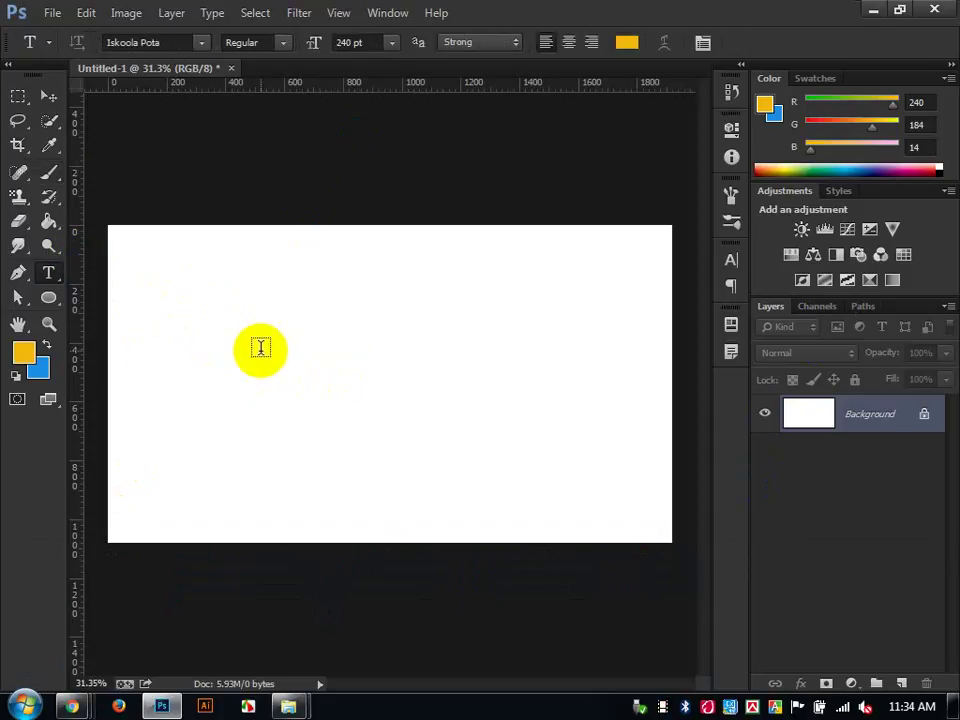
click(336, 367)
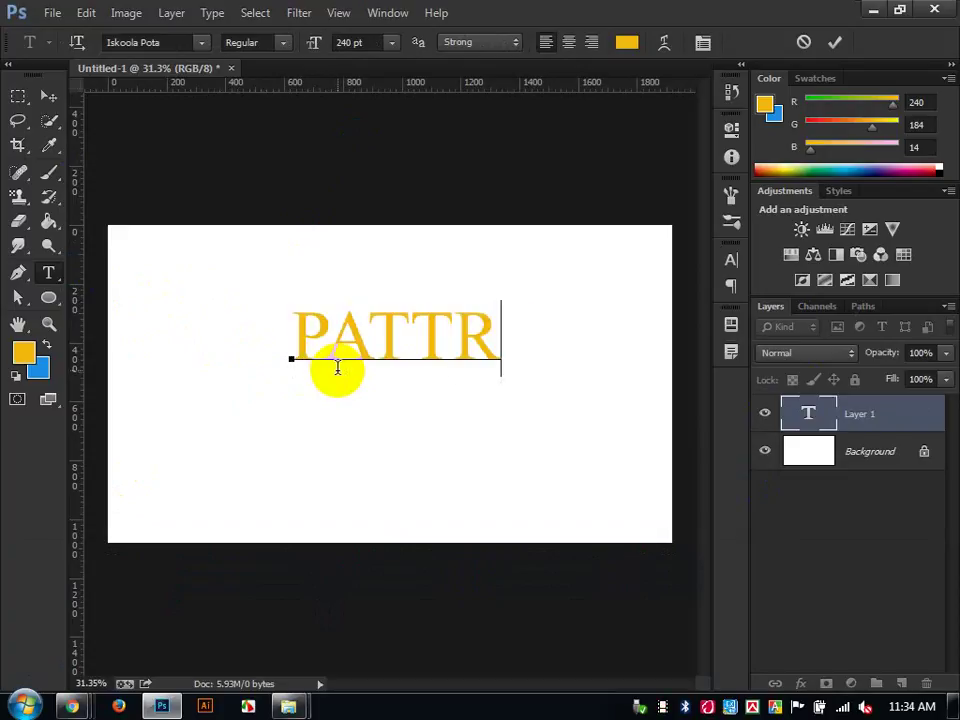
key(ctrl+a)
drag(497, 289, 452, 321)
click(836, 44)
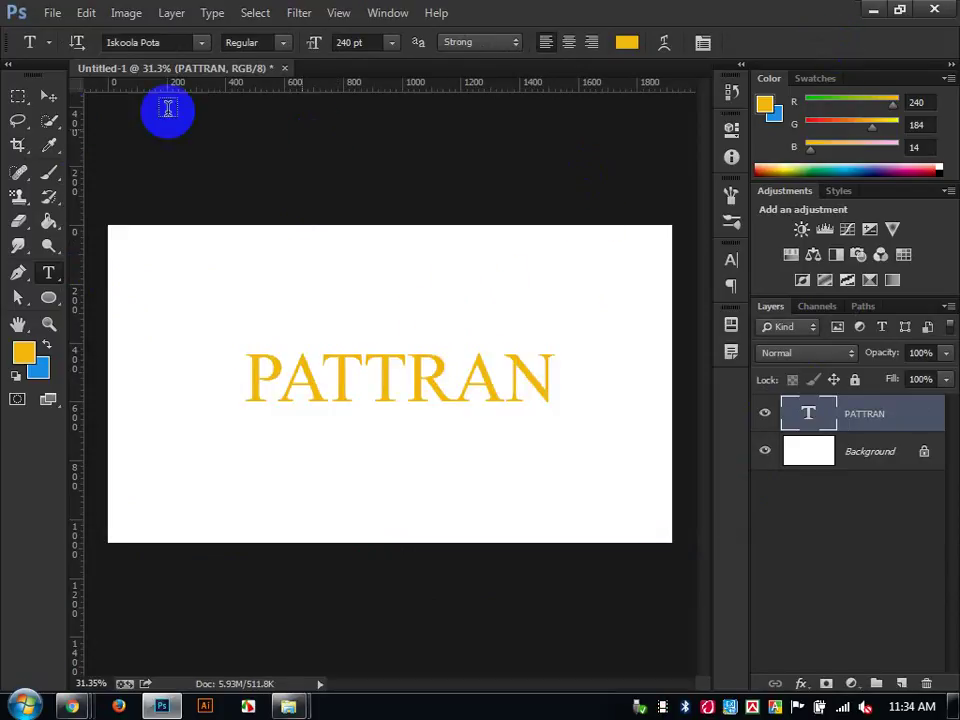
Define the canvas with the PATTRAN text as a new pattern named Pattern 16.
click(48, 96)
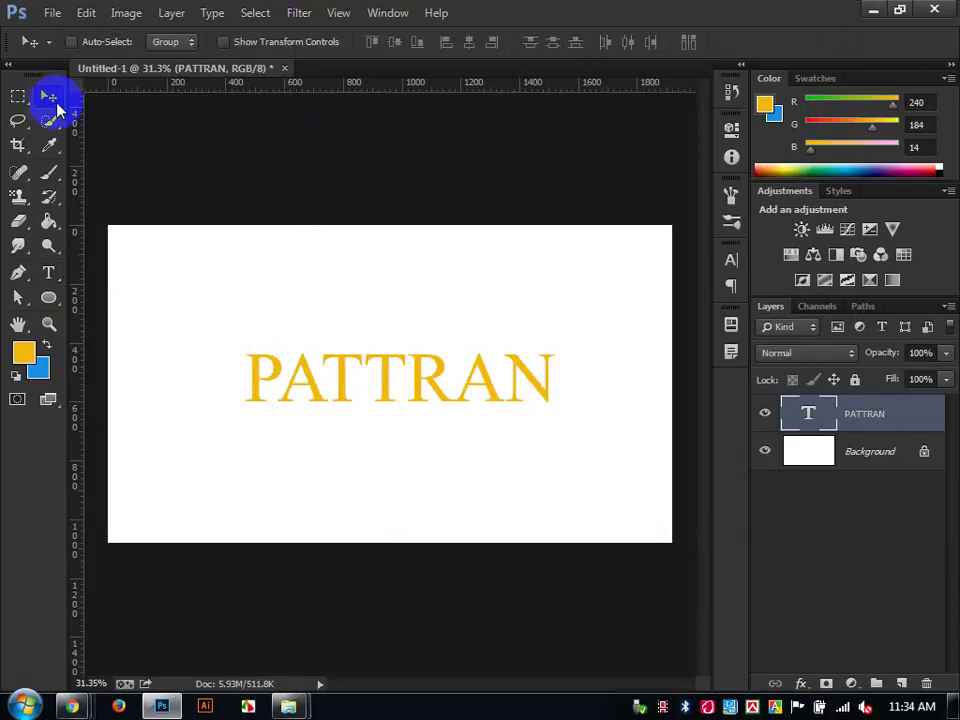
click(88, 14)
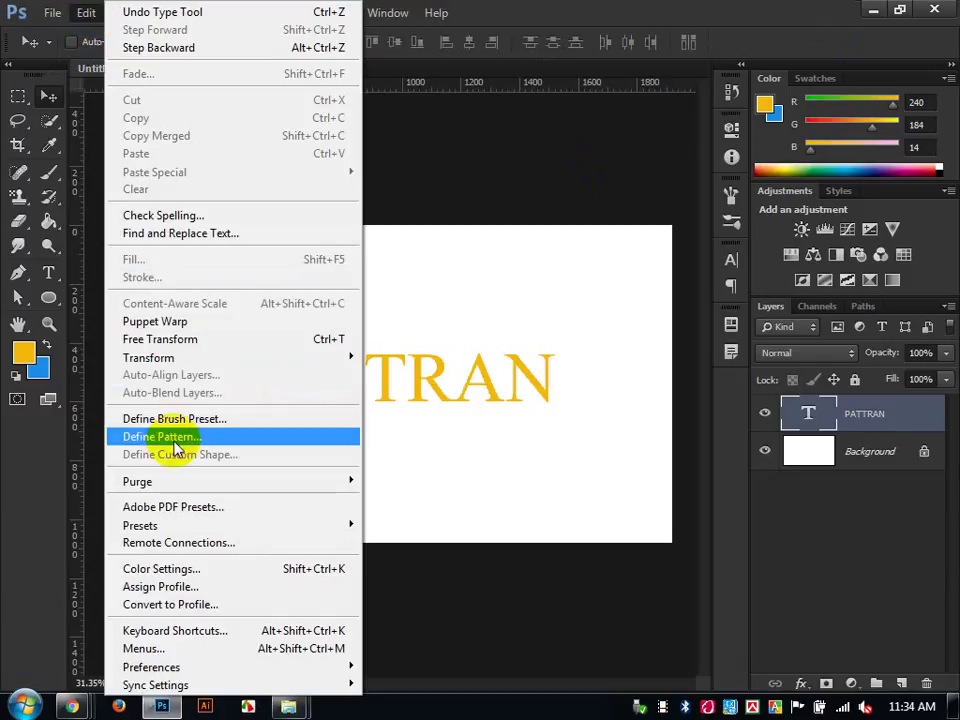
click(140, 437)
click(656, 246)
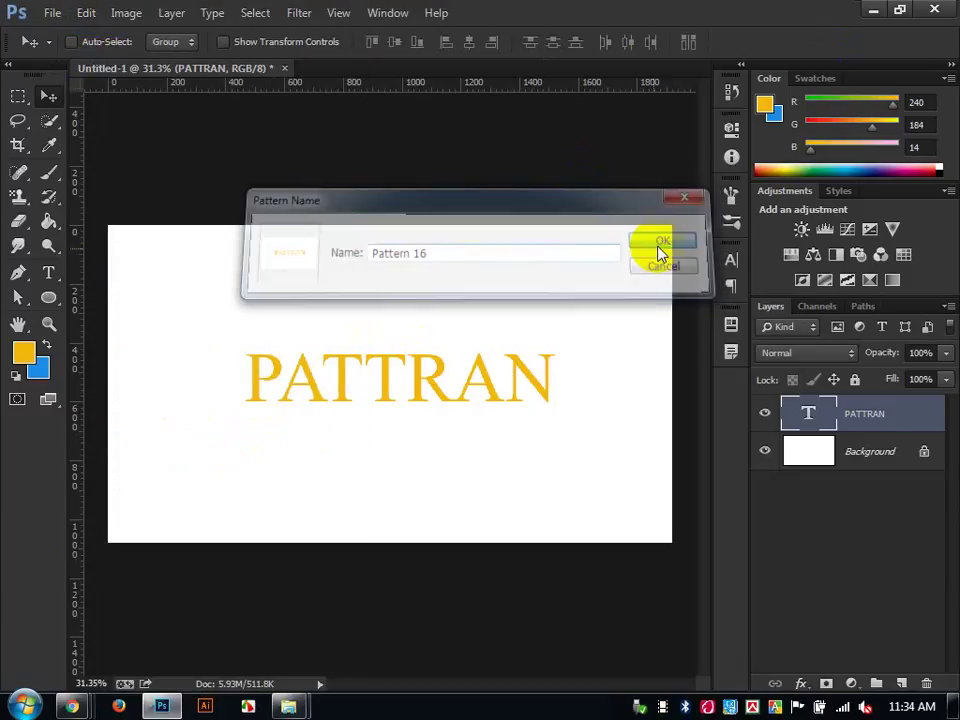
Close the text document without saving and create a blank white 1920 x 1080 px document.
click(285, 72)
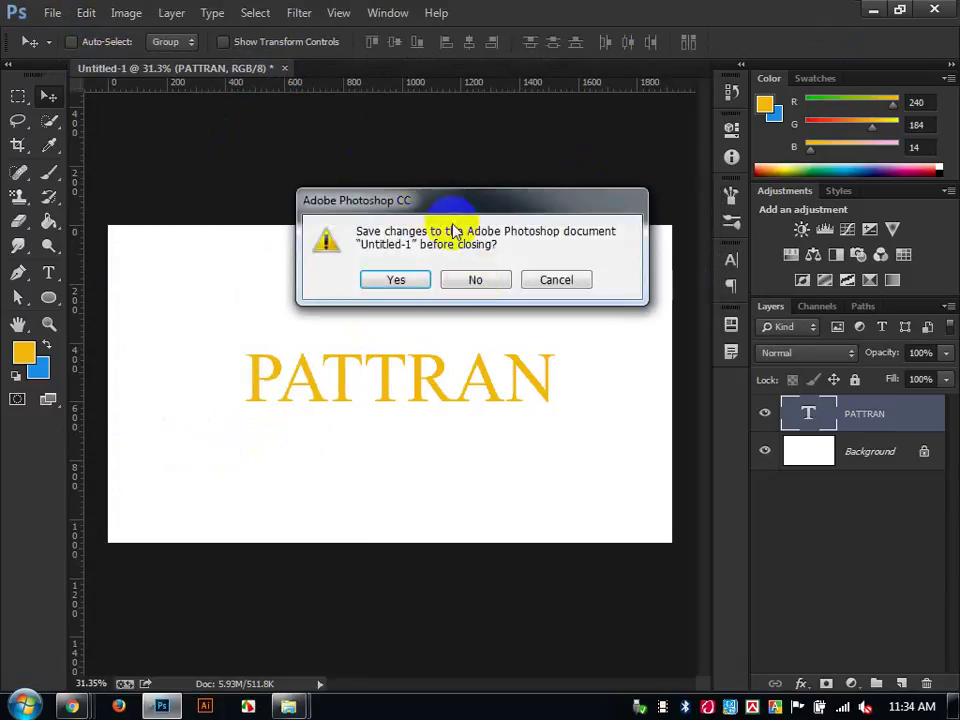
click(474, 279)
click(50, 13)
click(64, 34)
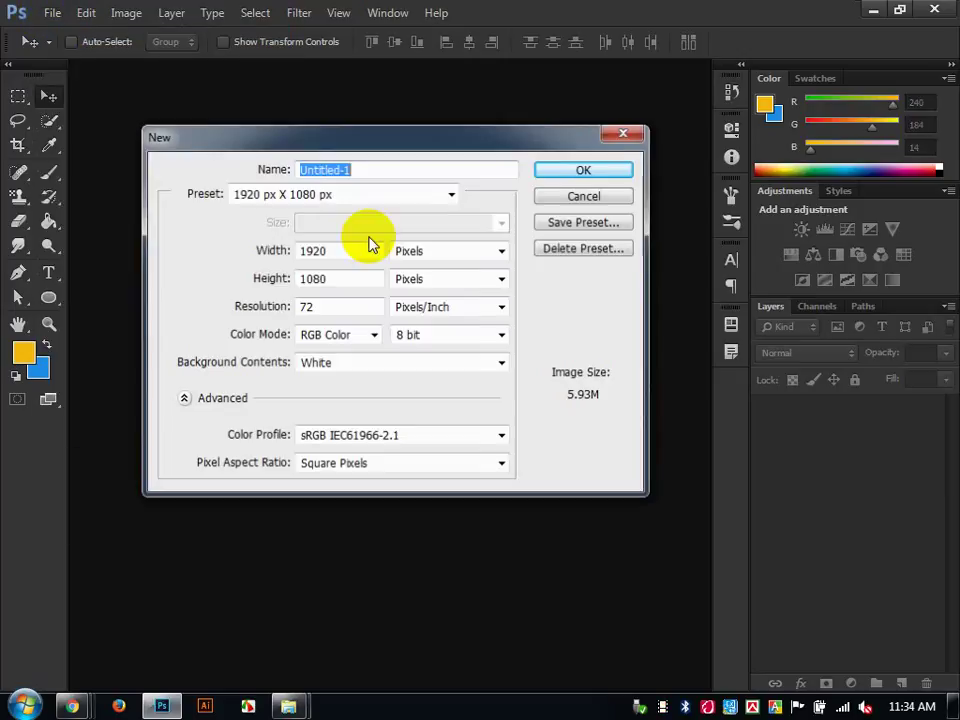
click(575, 168)
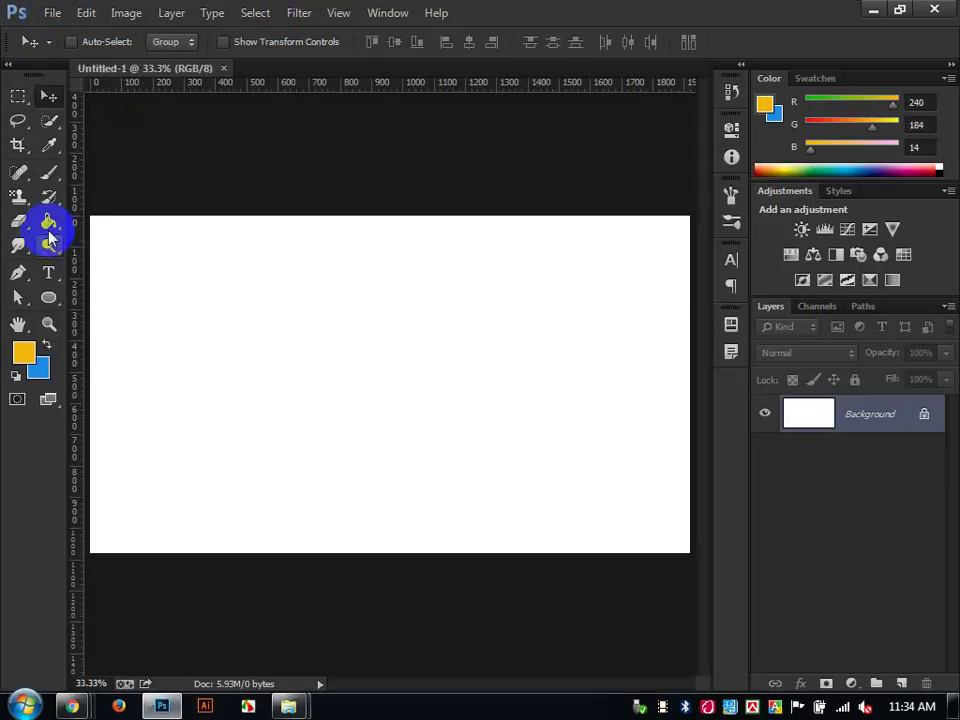
Paint the blank canvas with the newly defined PATTRAN pattern using the Pattern Stamp Tool.
click(18, 195)
click(566, 46)
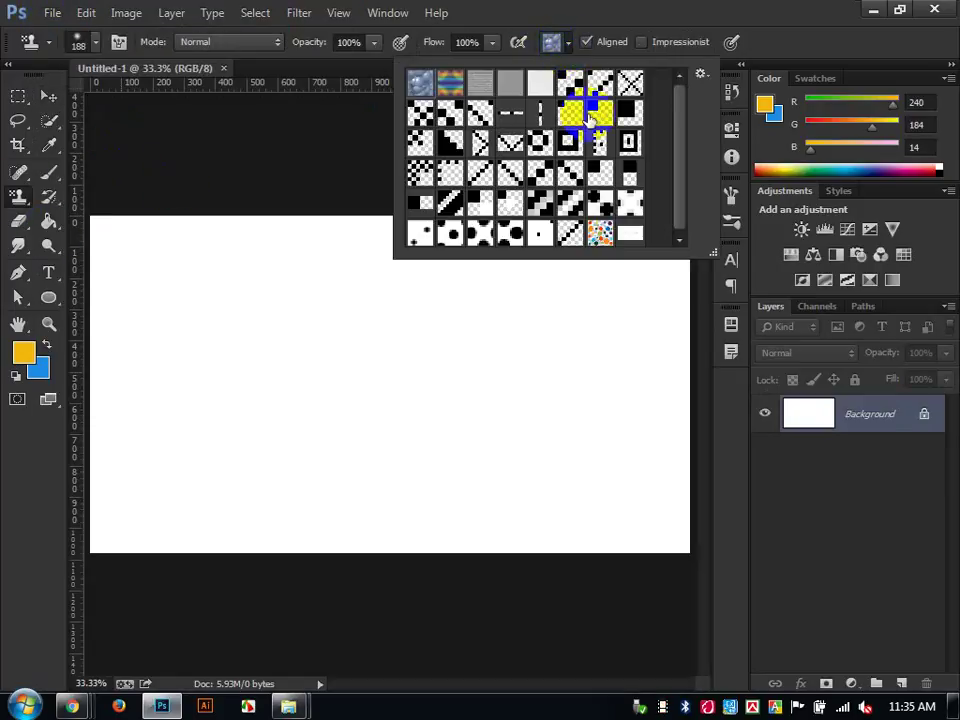
double_click(632, 232)
mouse_move(214, 343)
mouse_down()
mouse_move(217, 284)
mouse_move(266, 303)
mouse_move(224, 343)
mouse_move(416, 347)
mouse_move(162, 388)
mouse_move(551, 382)
mouse_move(466, 372)
mouse_move(609, 359)
mouse_up()
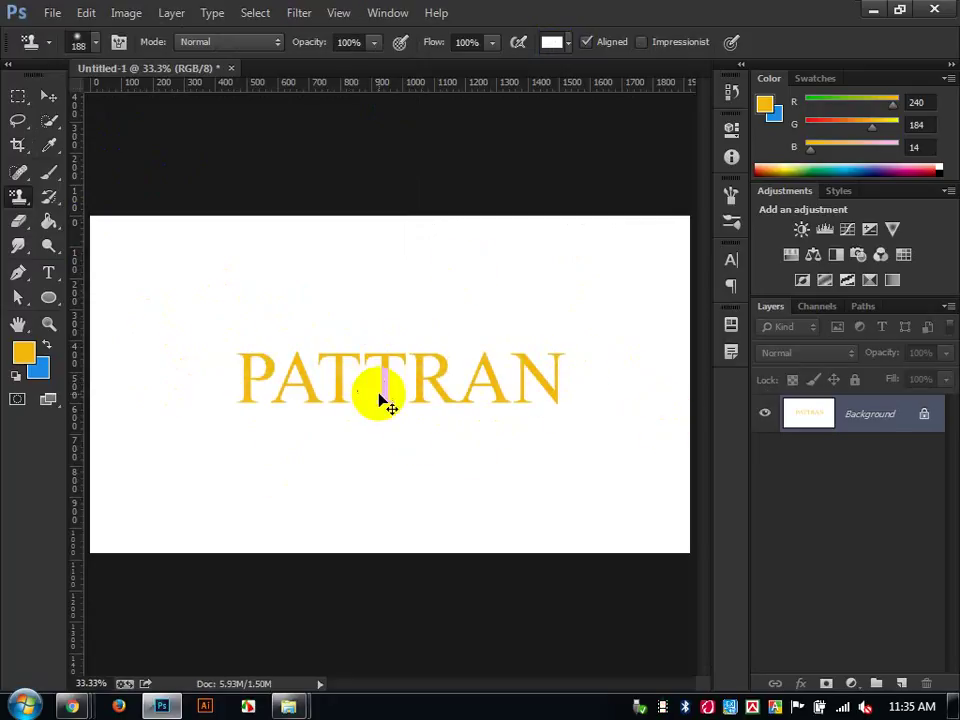
Undo all the strokes of the PATTRAN pattern and look at the available patterns again.
key(ctrl+alt+z)
key(ctrl+alt+z)
key(ctrl+alt+z)
key(ctrl+alt+z)
click(566, 42)
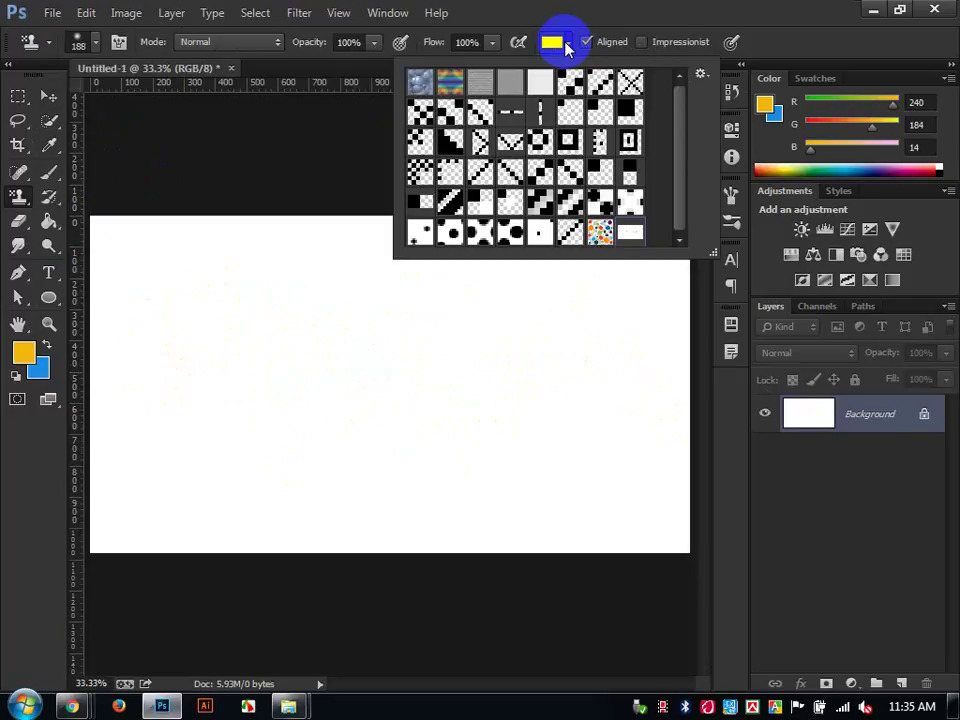
click(567, 46)
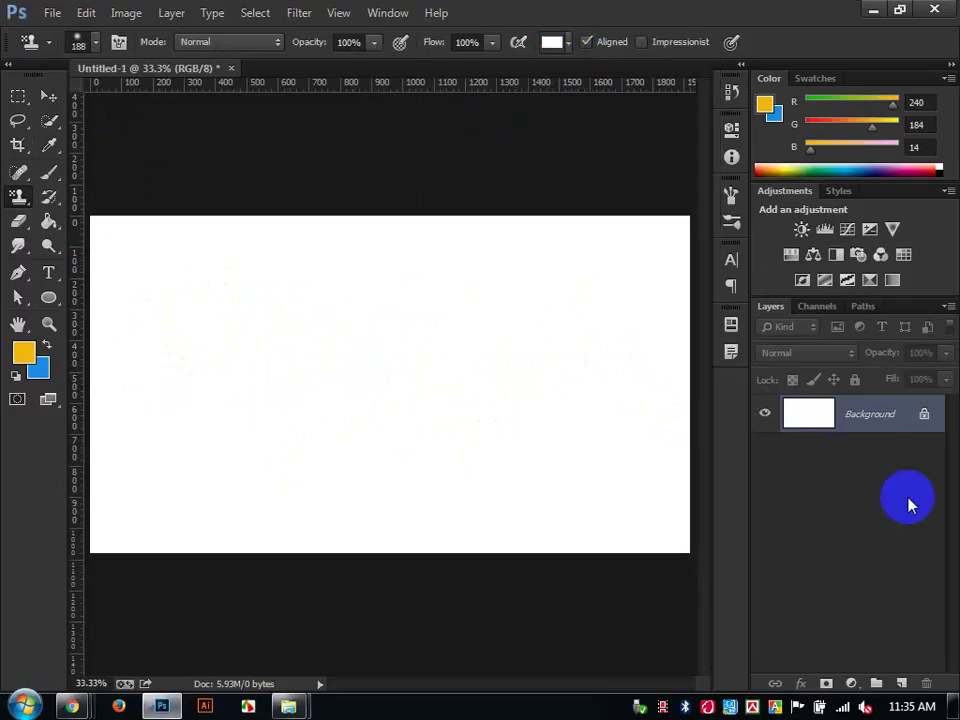
Preview the PATTRAN pattern as a Pattern fill layer at 21% scale and cancel the fill.
click(852, 684)
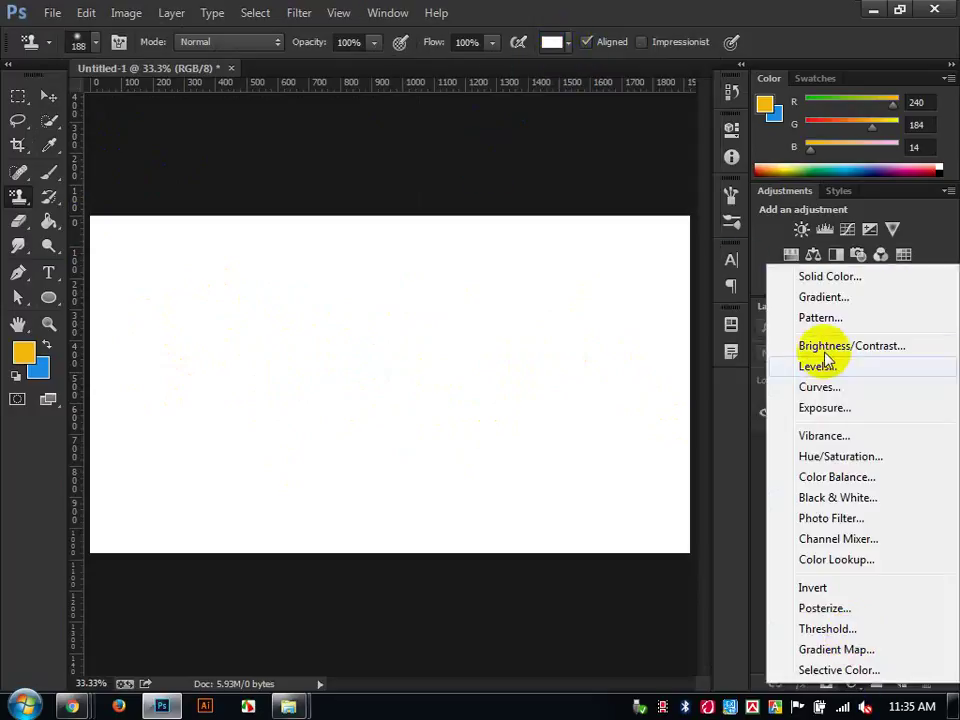
click(822, 318)
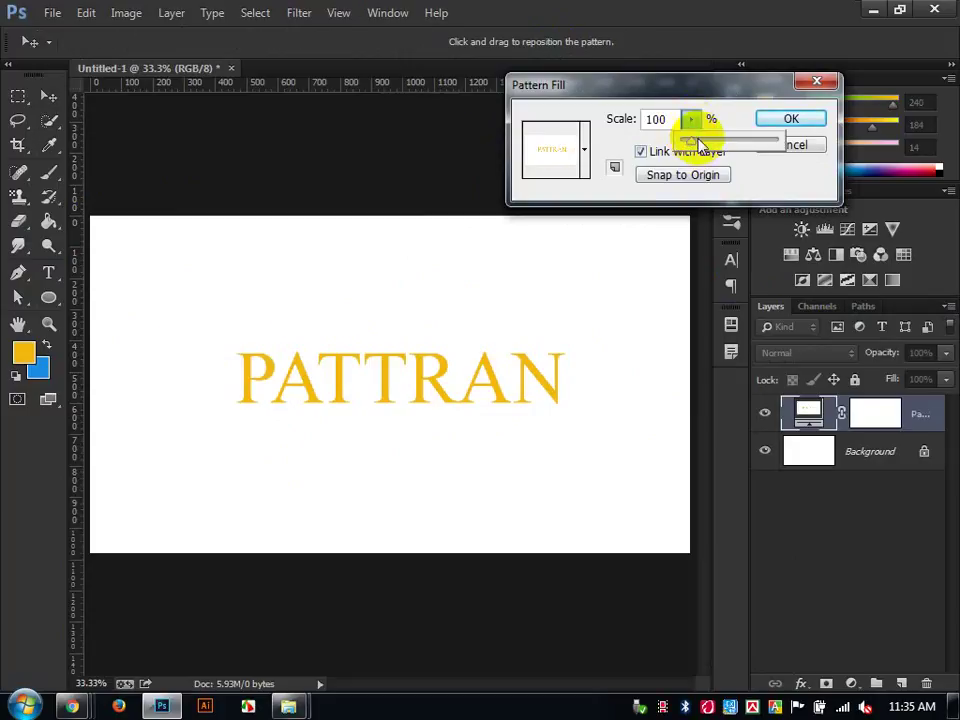
drag(688, 143, 686, 147)
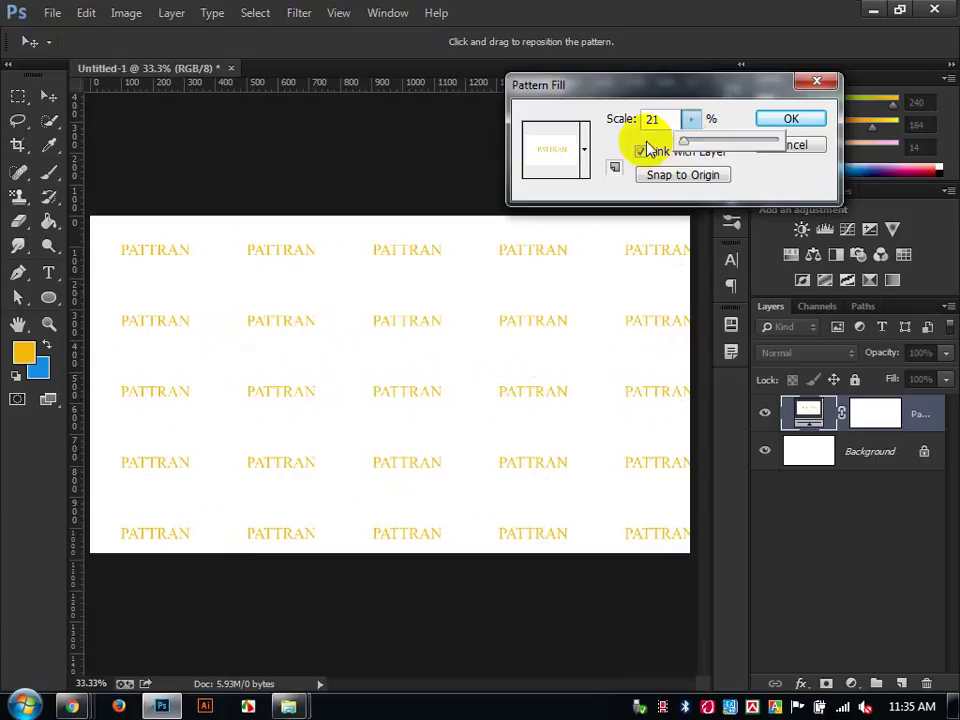
click(803, 81)
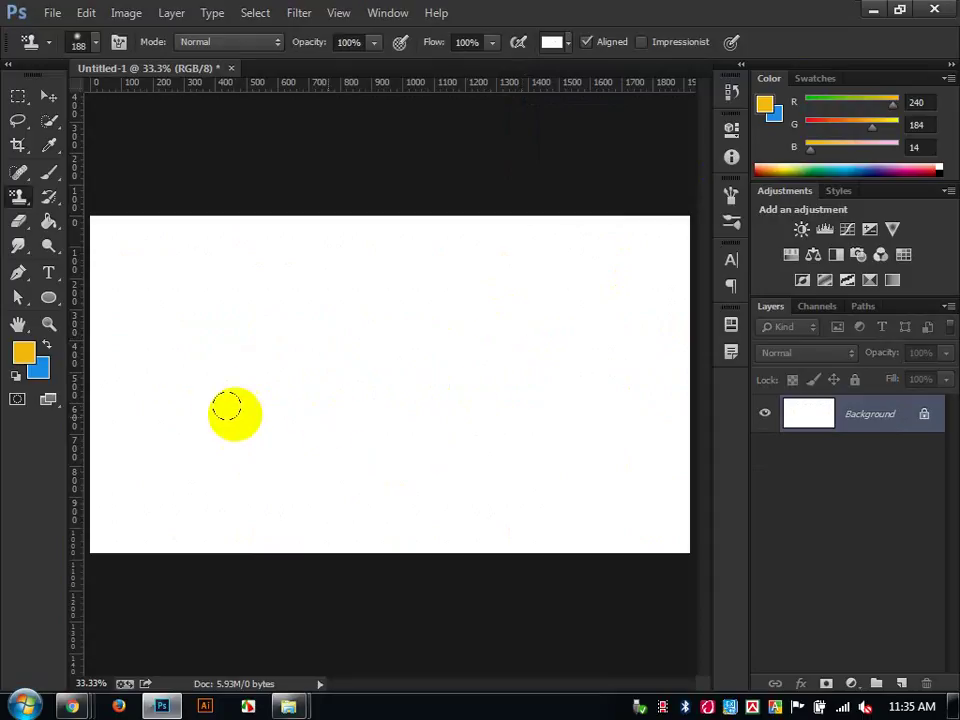
Create a new white document 100 px wide and 100 px high at 72 pixels/inch.
click(50, 13)
click(50, 13)
click(49, 13)
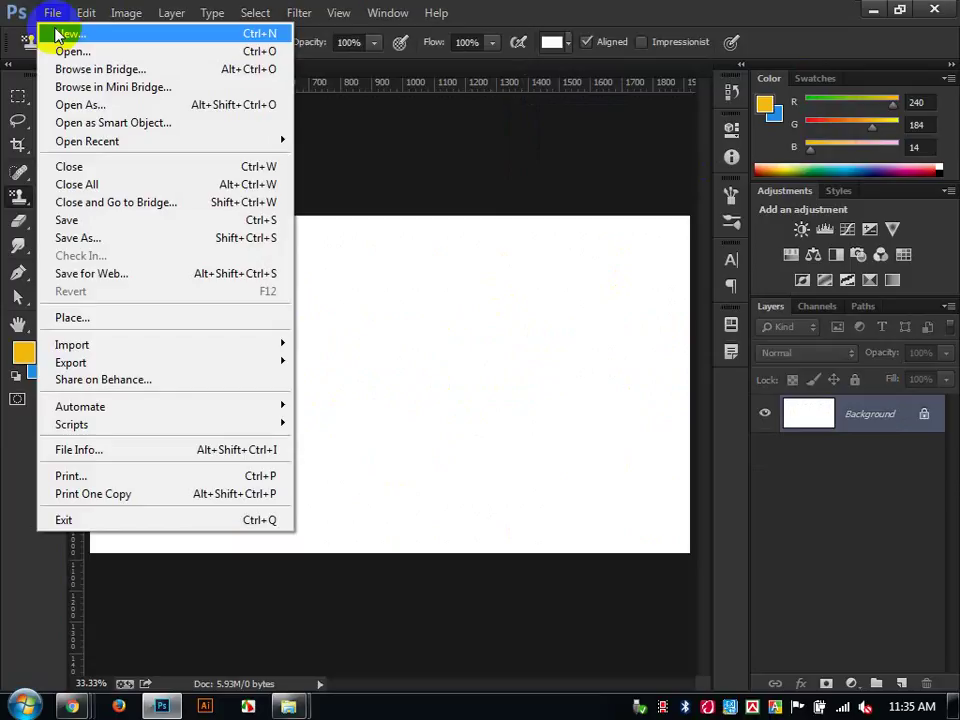
click(60, 34)
double_click(328, 254)
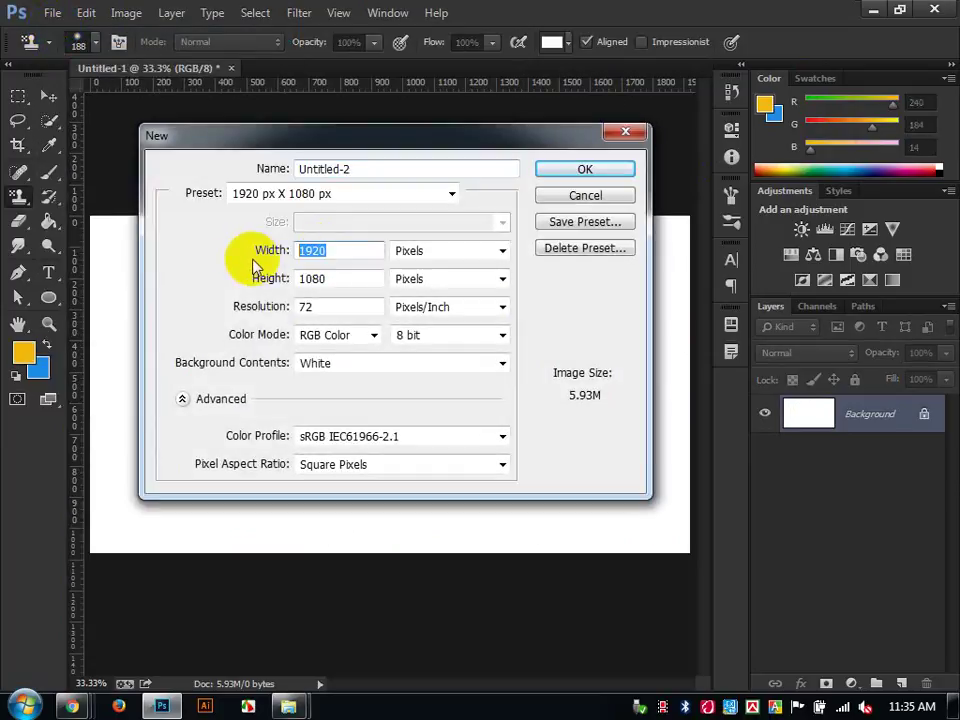
text(100)
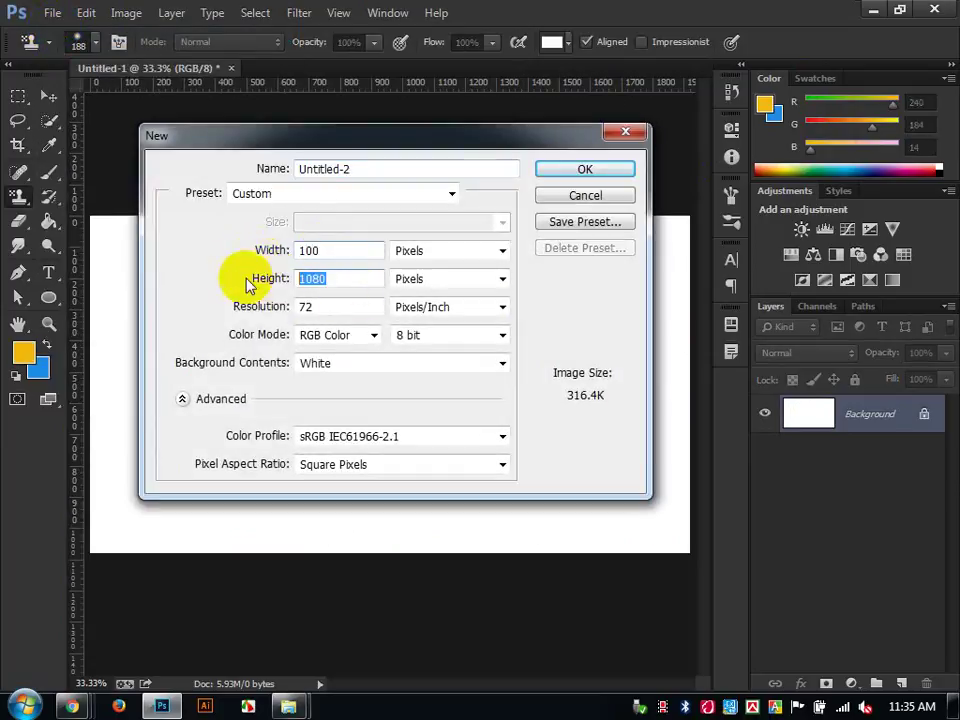
text(100)
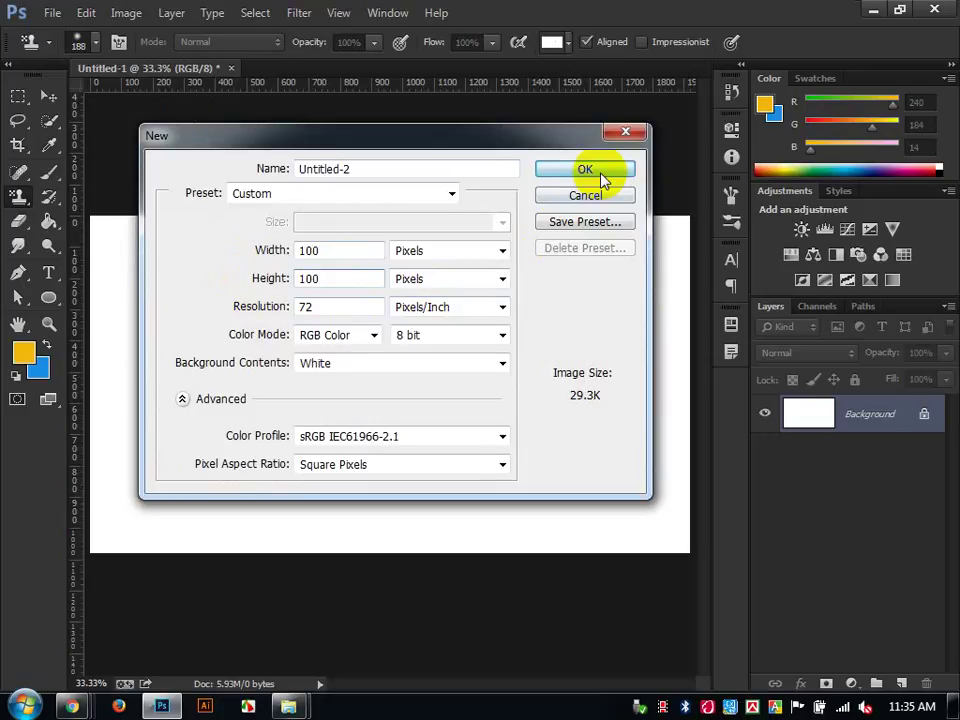
click(585, 170)
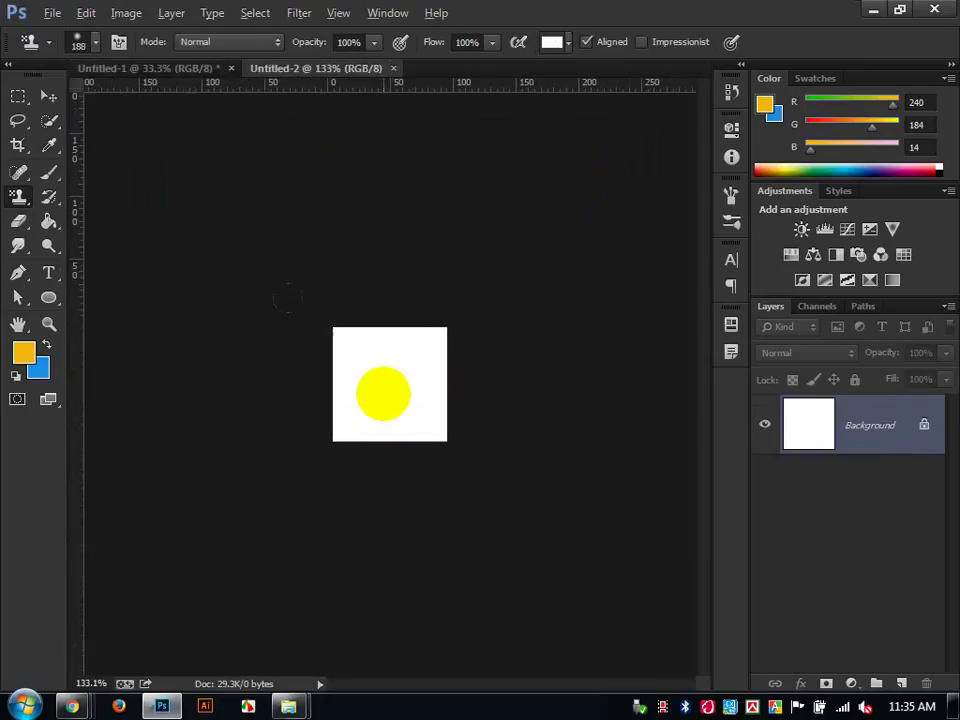
Draw an orange circle about 53 px across in the canvas's upper-left area and duplicate it toward the lower-right corner.
scroll(383, 392, up, 5)
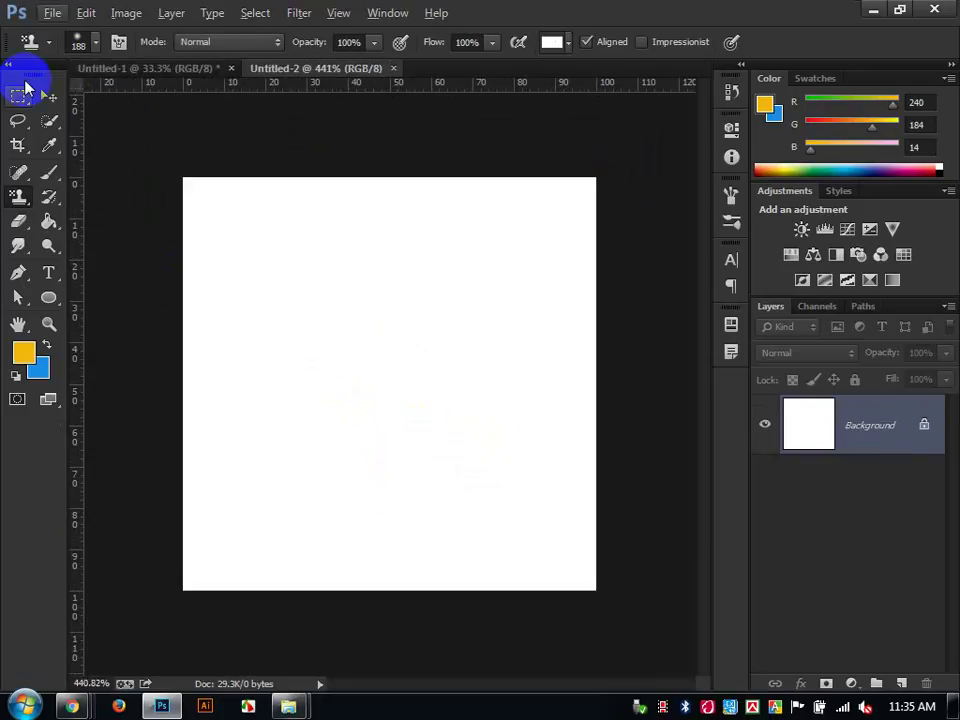
click(46, 99)
click(50, 298)
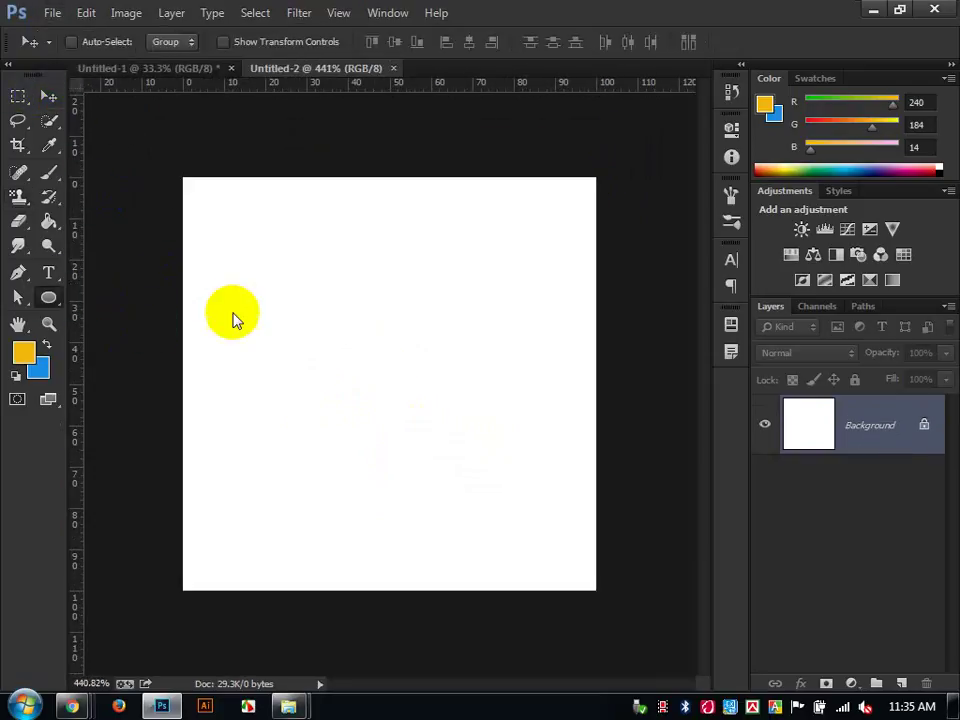
drag(216, 202, 433, 426)
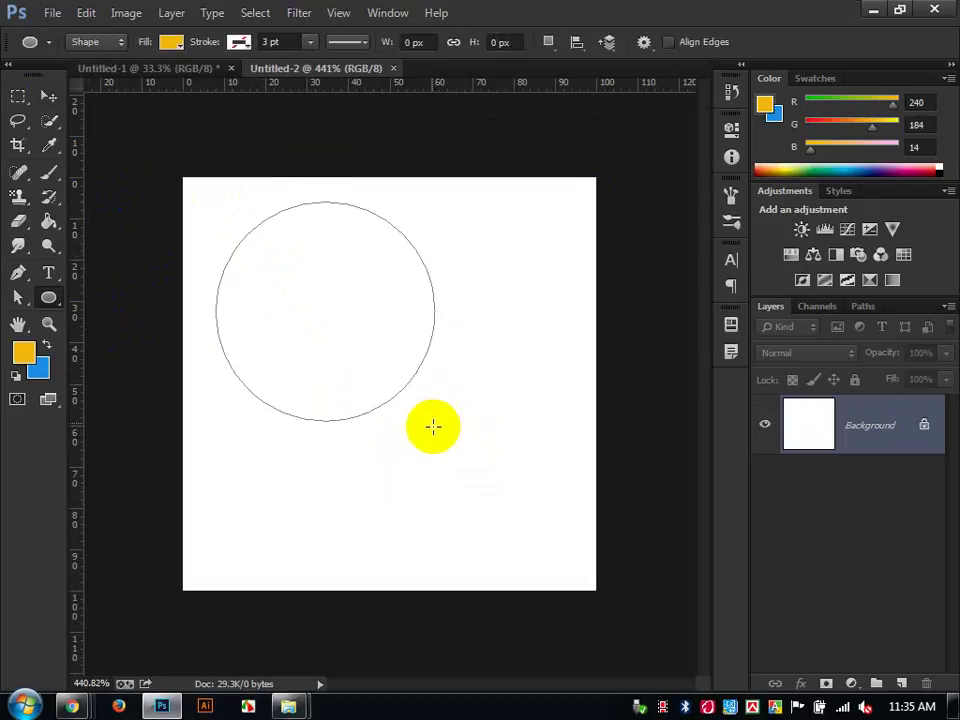
click(679, 119)
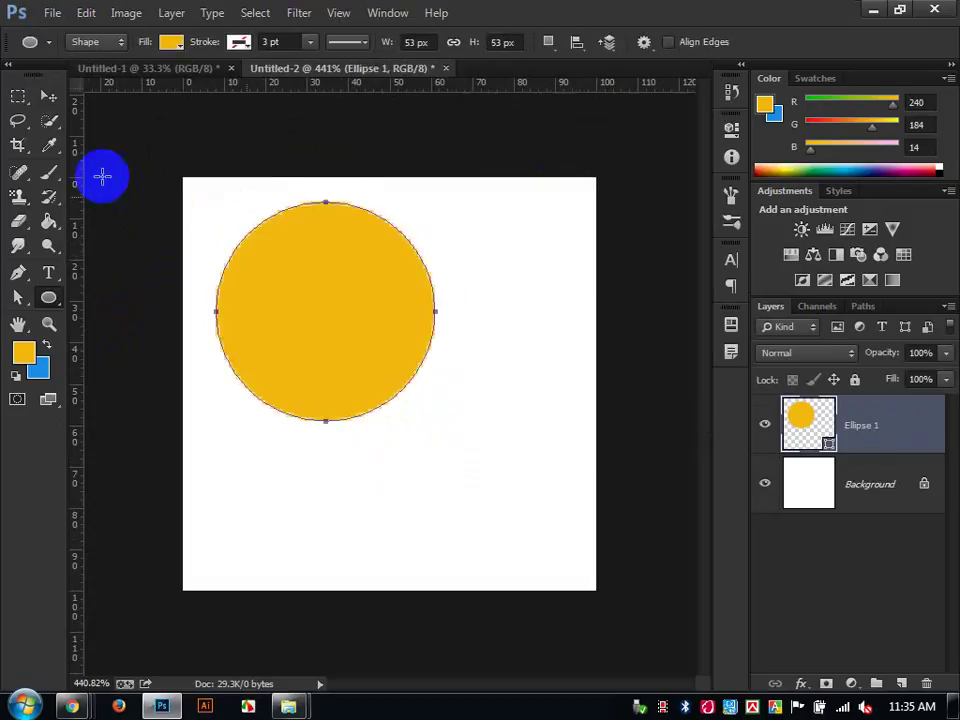
click(46, 97)
drag(270, 257, 488, 445)
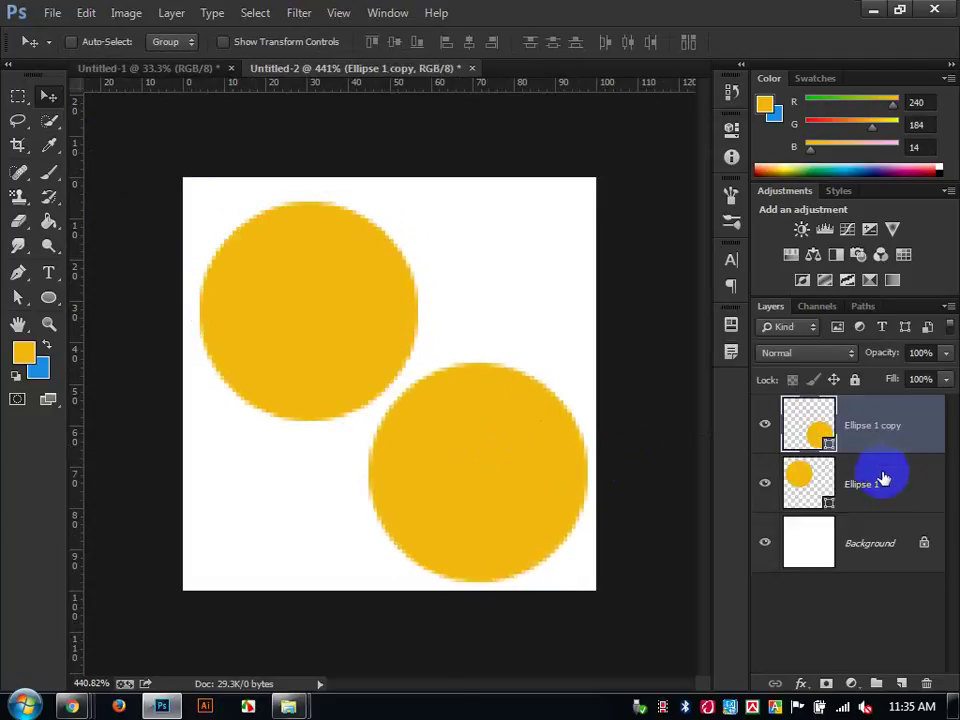
Shift both circles slightly upward together and scale them to about 98%.
shift+click(884, 479)
mouse_move(555, 484)
mouse_down()
mouse_move(557, 465)
mouse_move(559, 484)
mouse_move(563, 477)
mouse_move(555, 465)
mouse_up()
key(ctrl+t)
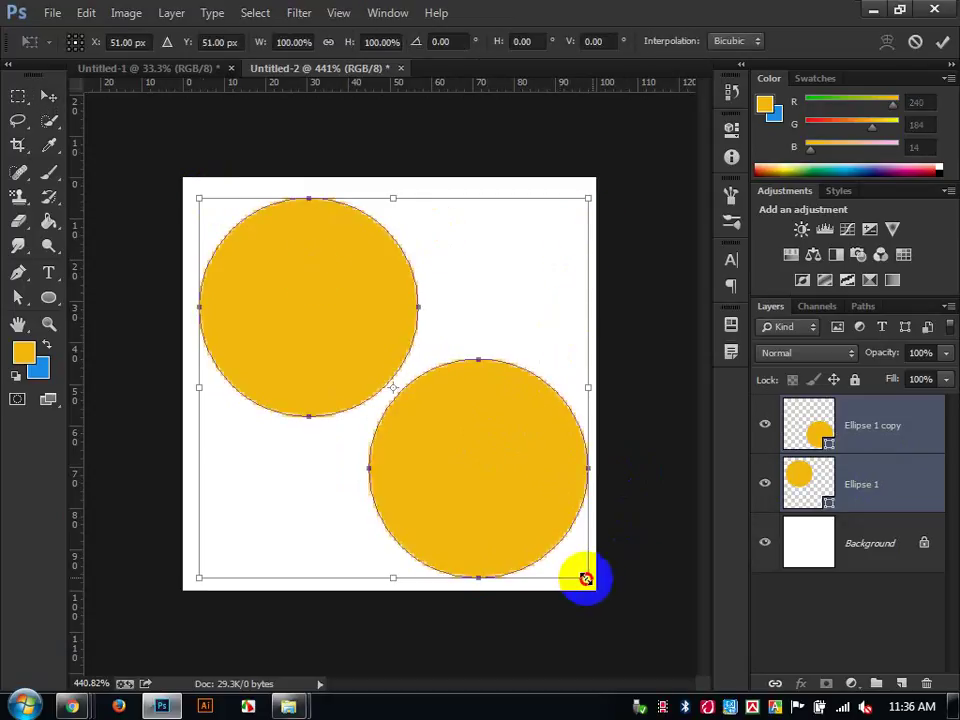
drag(586, 578, 578, 577)
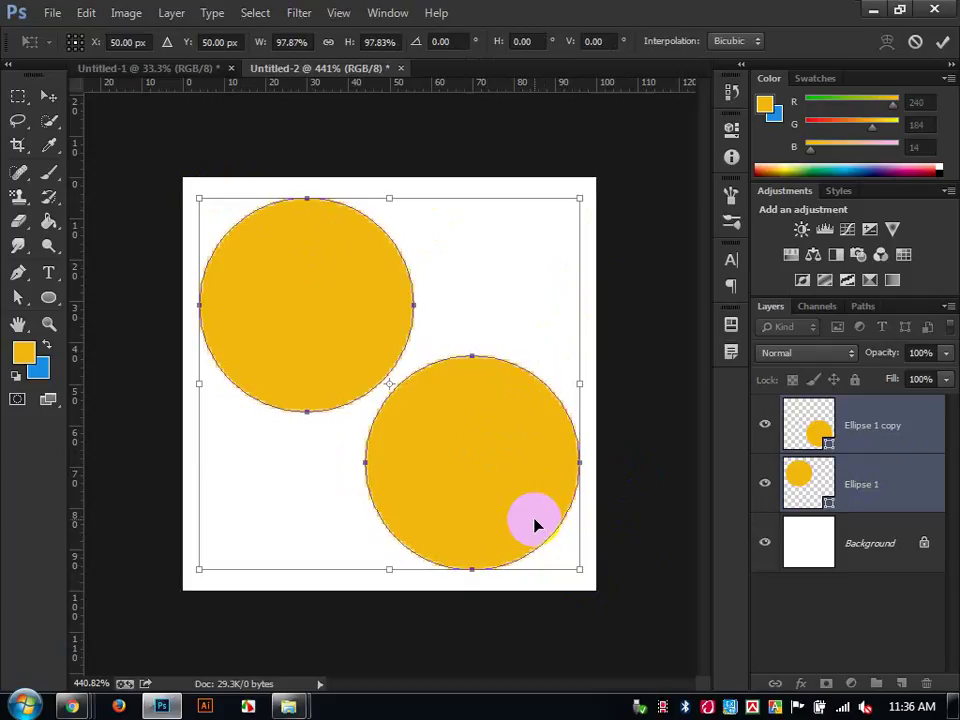
click(943, 41)
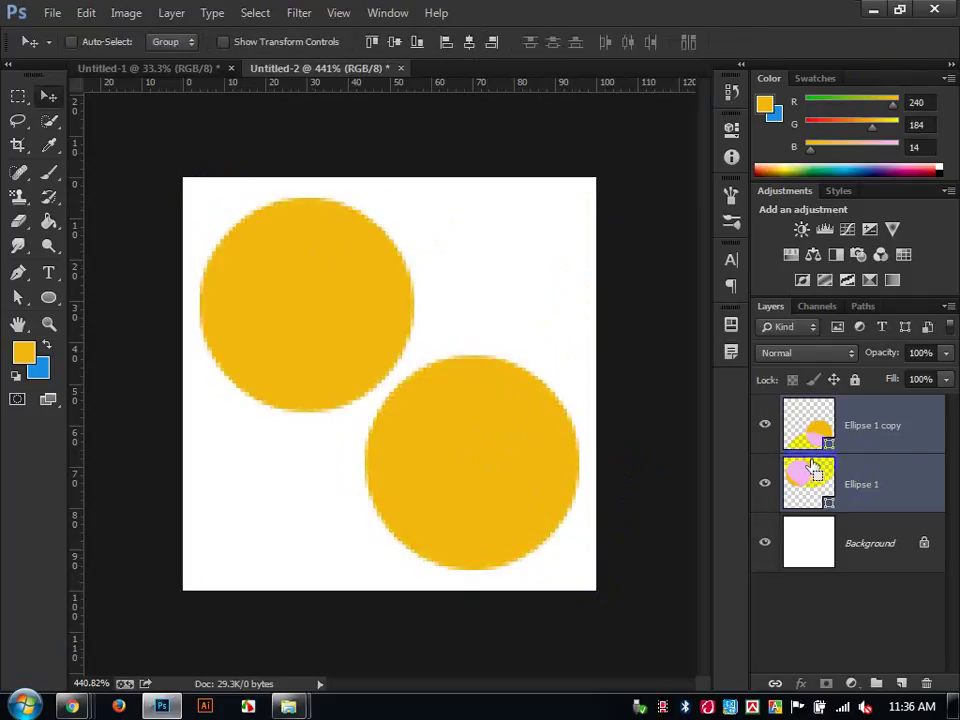
Make a merged copy of both circles, scaled to about 40% and rotated about -89 degrees around the canvas centre.
key(ctrl+j)
key(ctrl+e)
key(ctrl+t)
drag(632, 615, 479, 325)
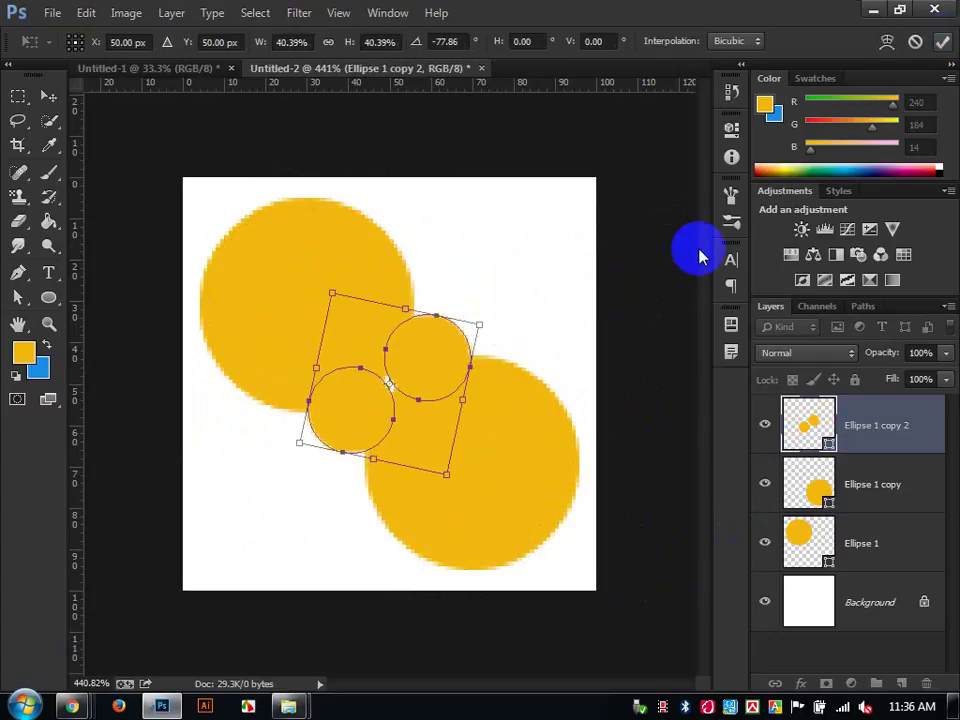
drag(699, 249, 665, 215)
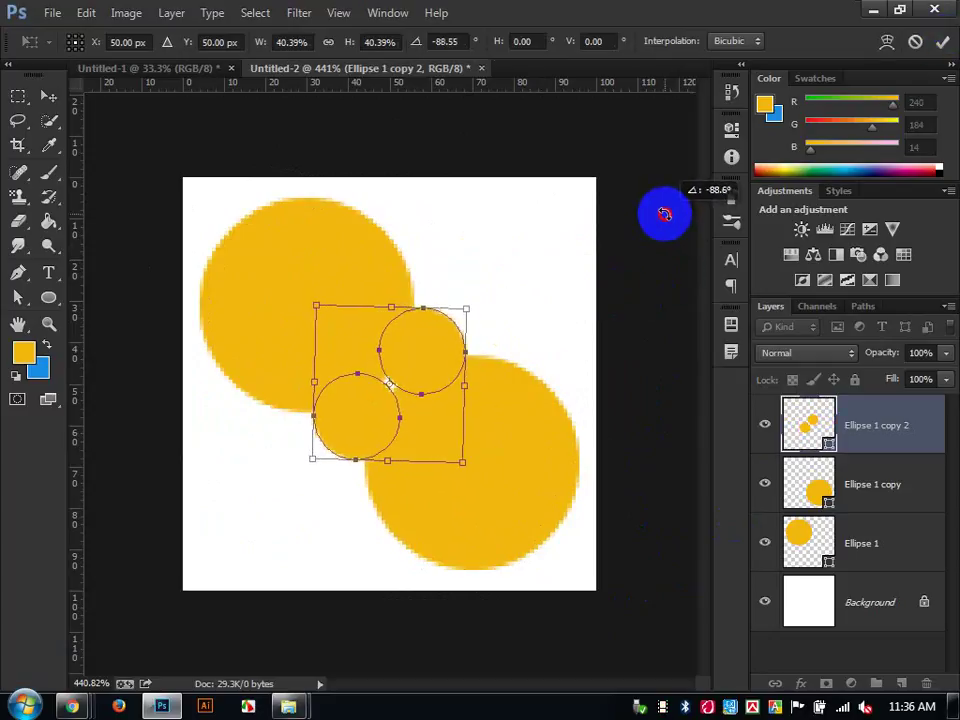
click(942, 41)
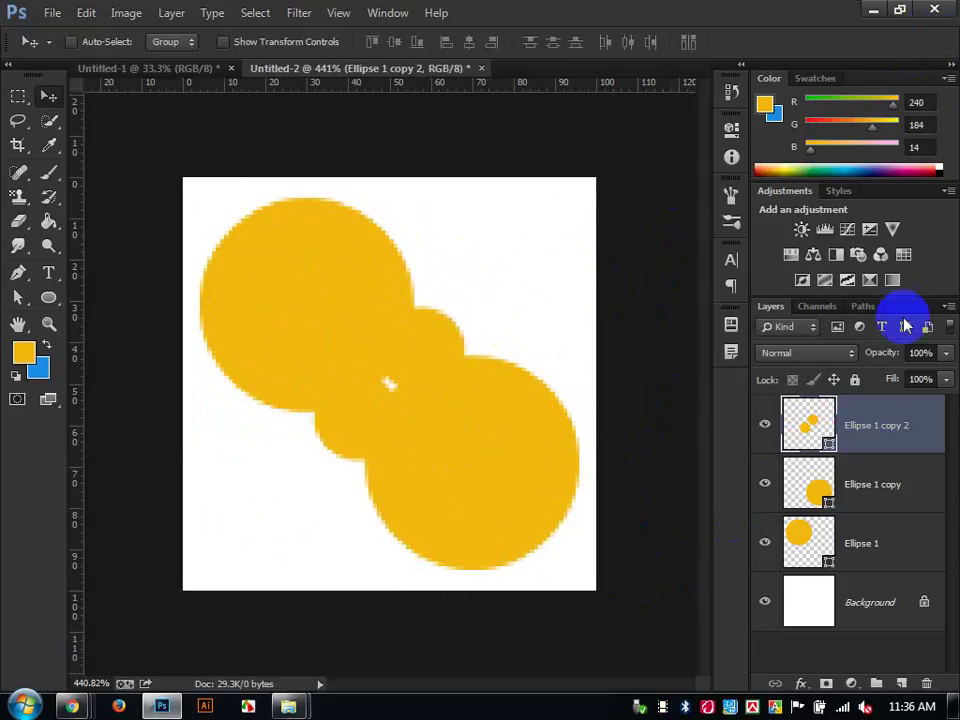
Move the small circle pair into the canvas's upper-right corner and duplicate it into the lower-left corner.
drag(590, 443, 692, 329)
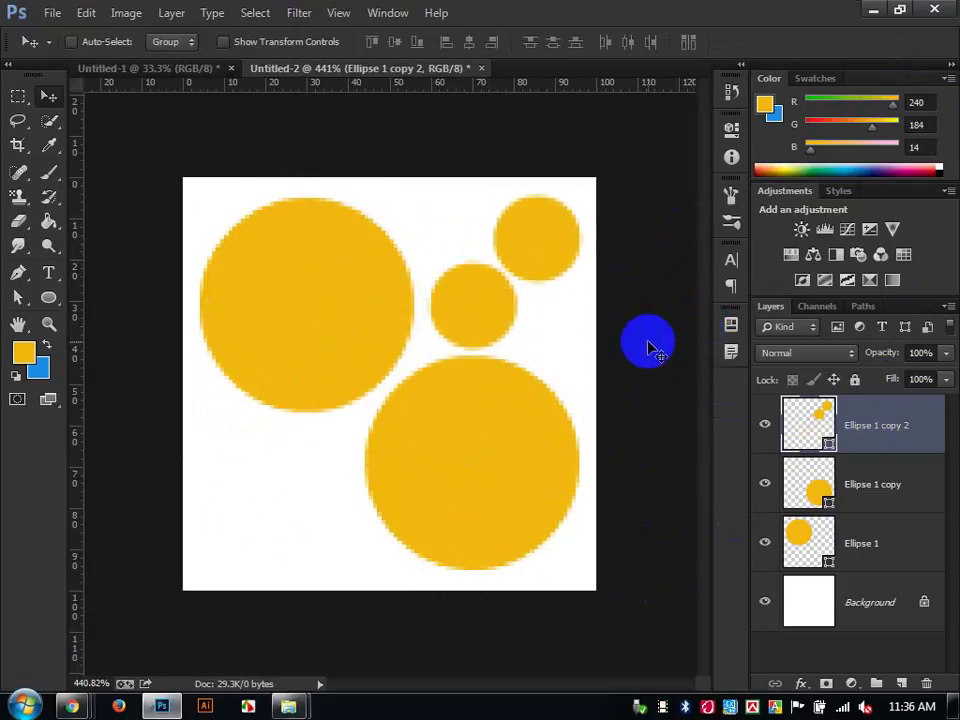
key(Left)
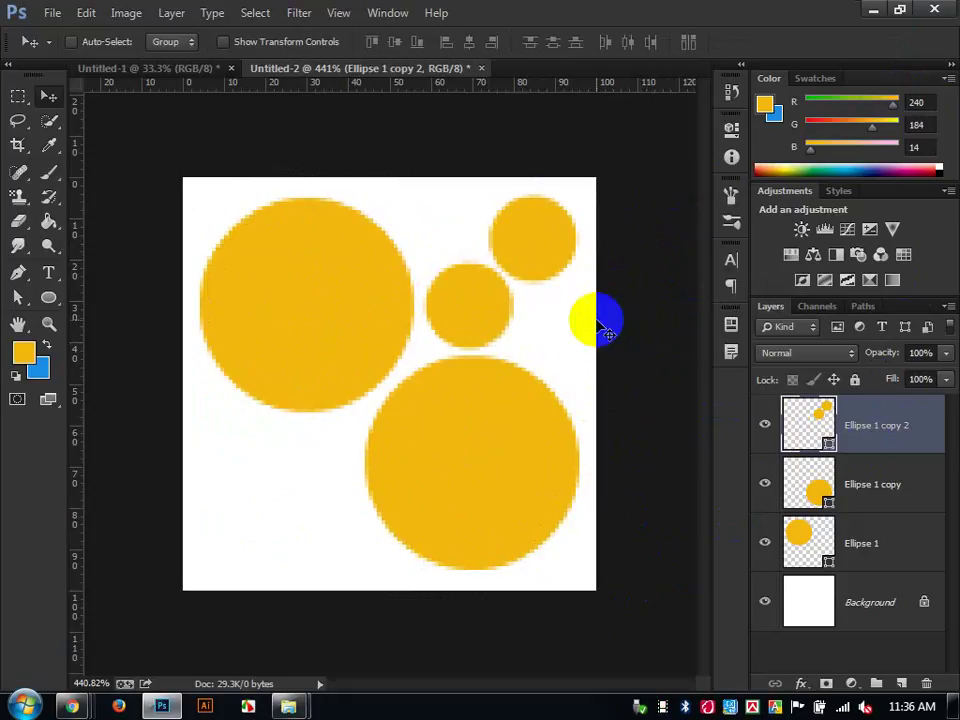
drag(600, 320, 377, 552)
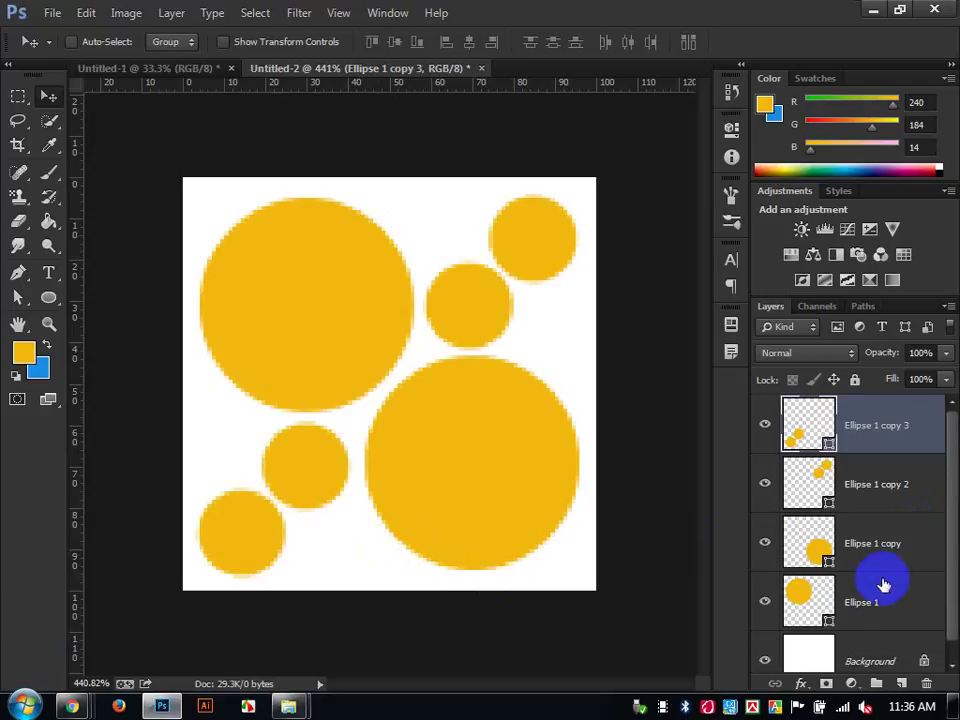
Merge all the circle layers into one shape layer and recolour it black (#000000).
shift+click(880, 613)
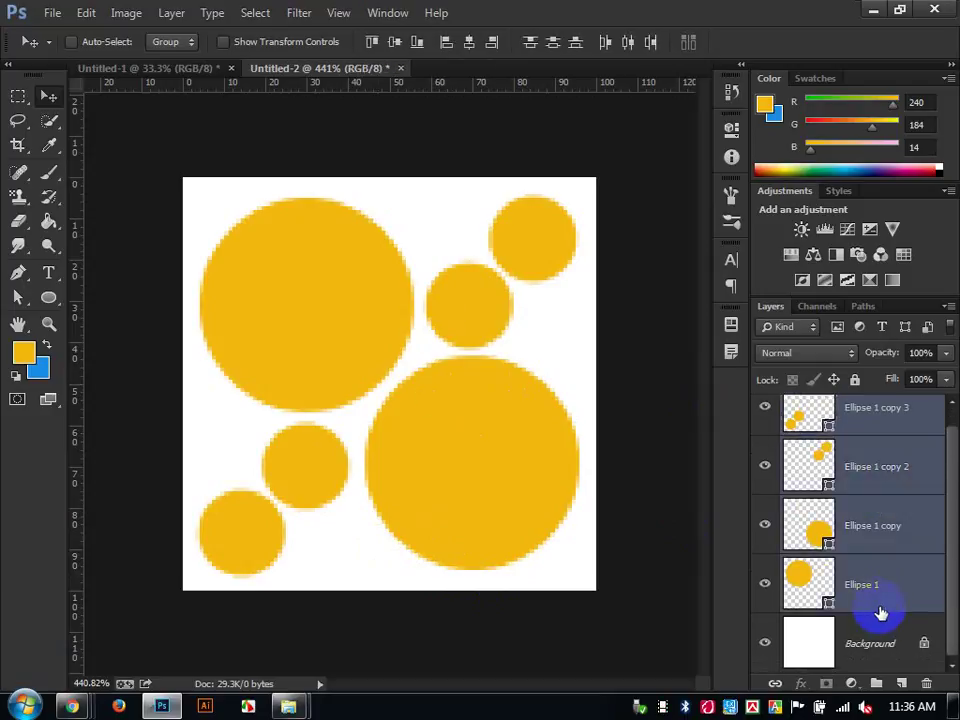
key(ctrl+e)
double_click(793, 411)
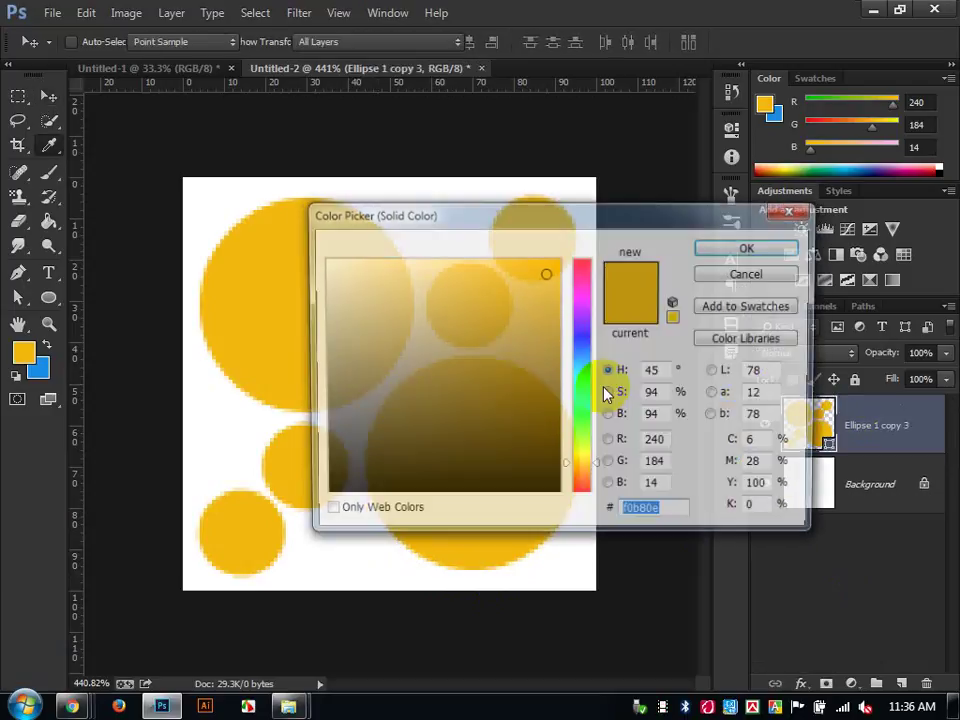
drag(386, 440, 285, 508)
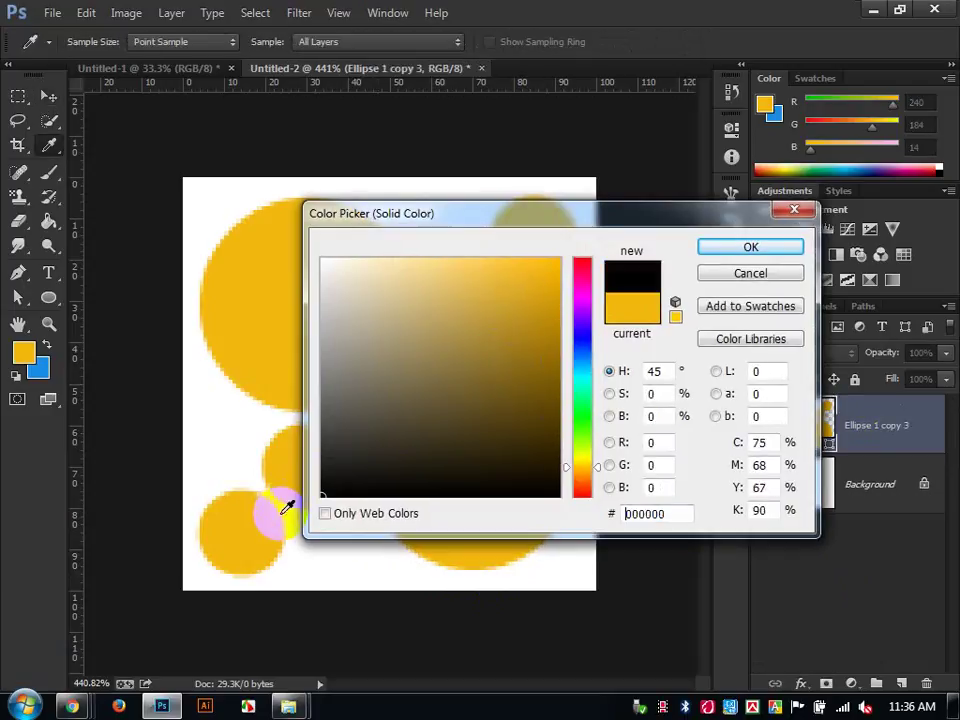
click(717, 258)
key(v)
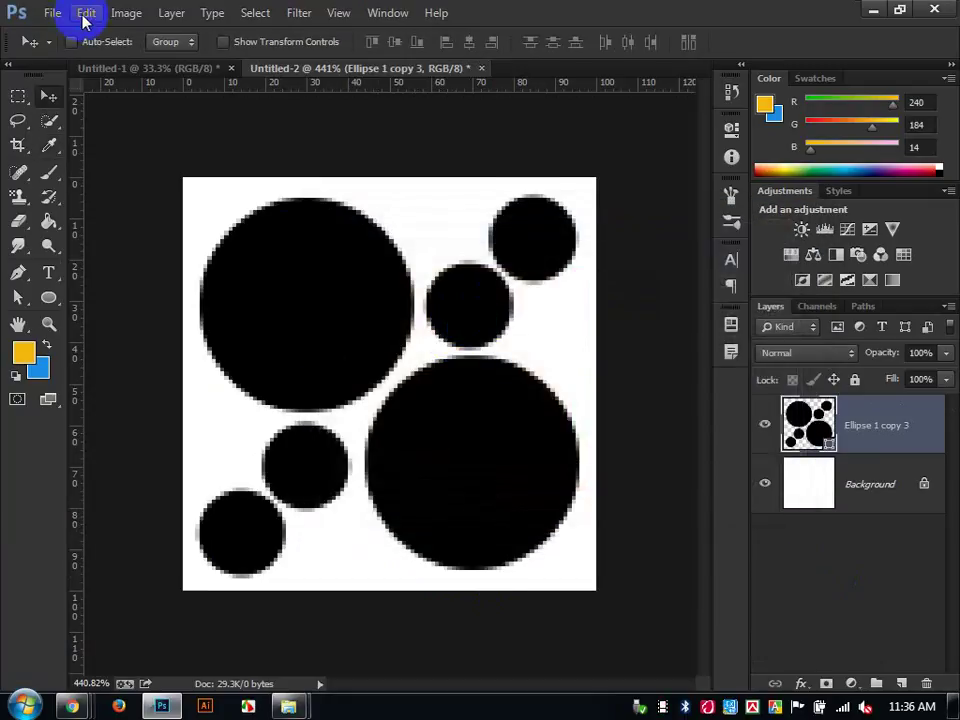
Define the black circle tile as a pattern and close its document without saving.
click(86, 14)
click(200, 436)
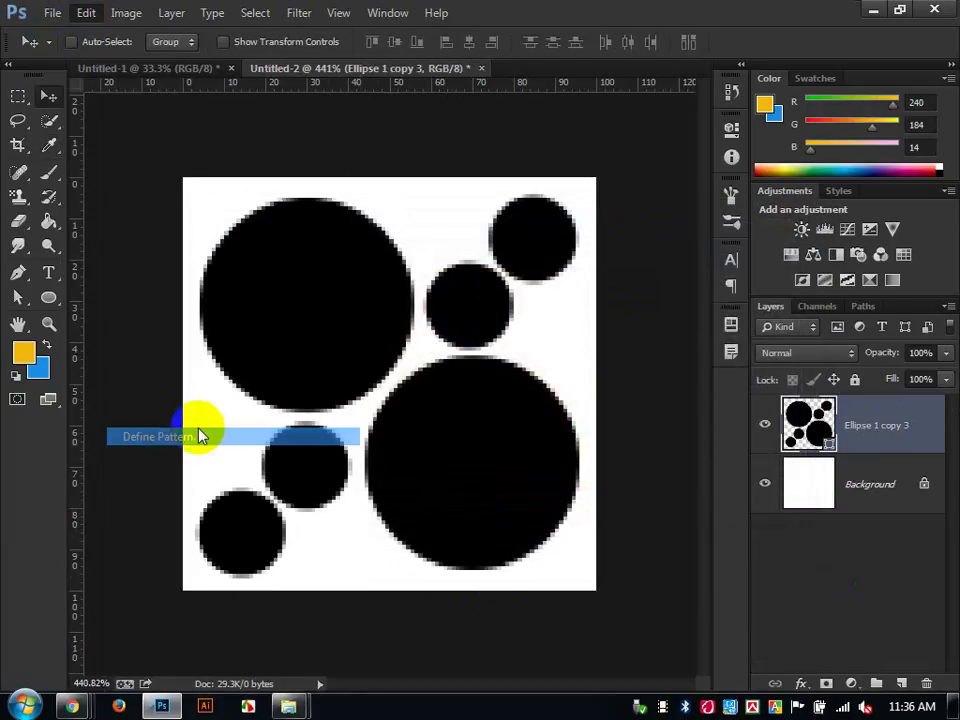
click(664, 240)
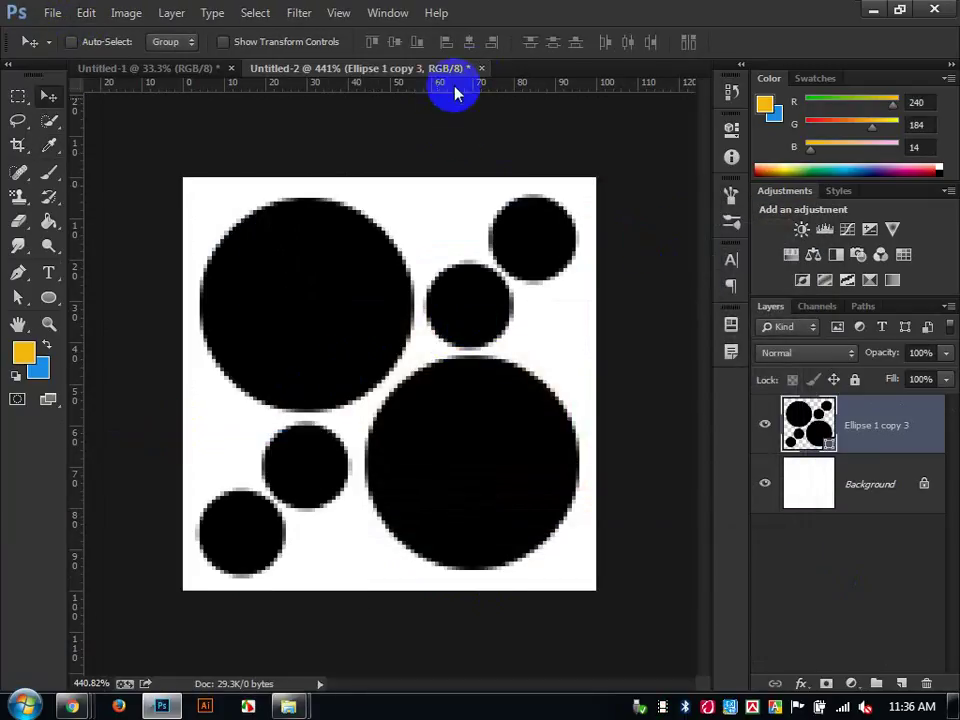
click(481, 69)
click(474, 279)
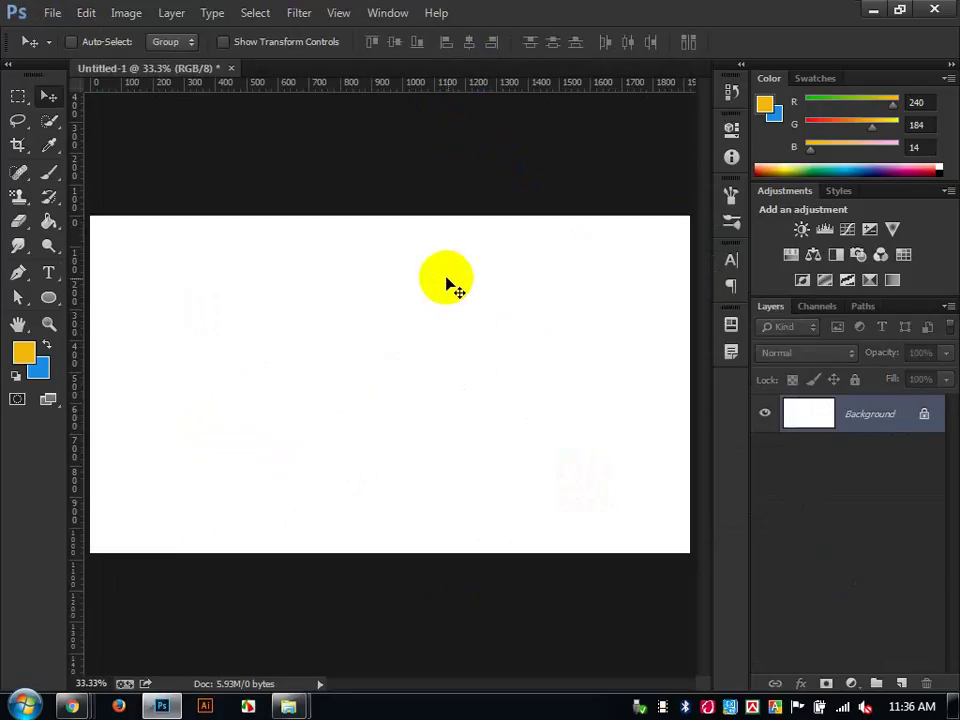
Paint the new black circle pattern over the entire white canvas with the Pattern Stamp Tool.
click(21, 199)
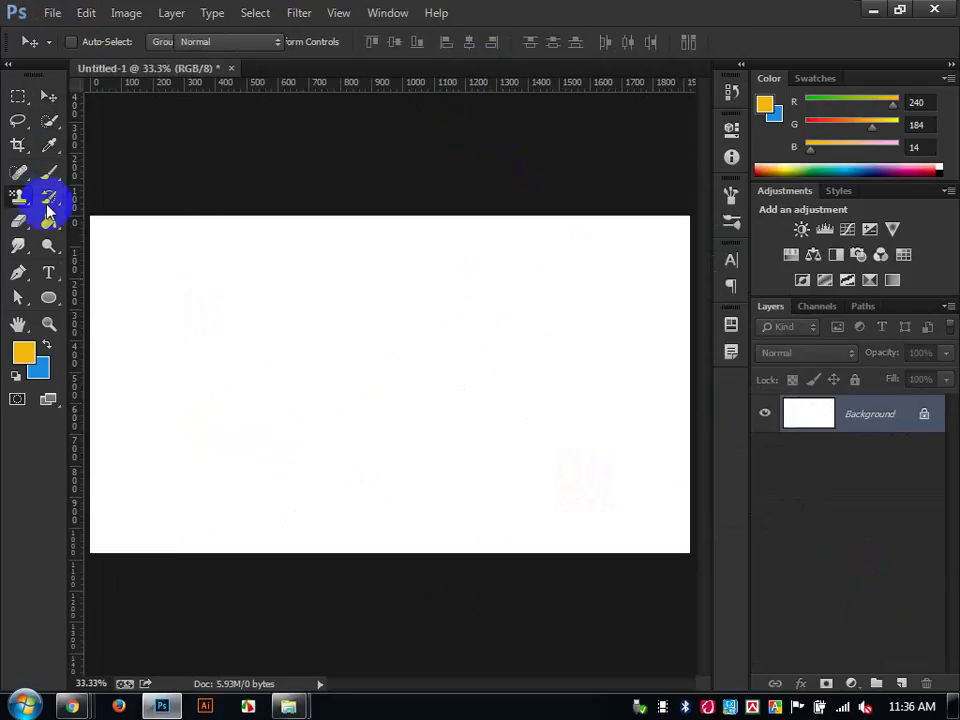
click(560, 44)
click(606, 170)
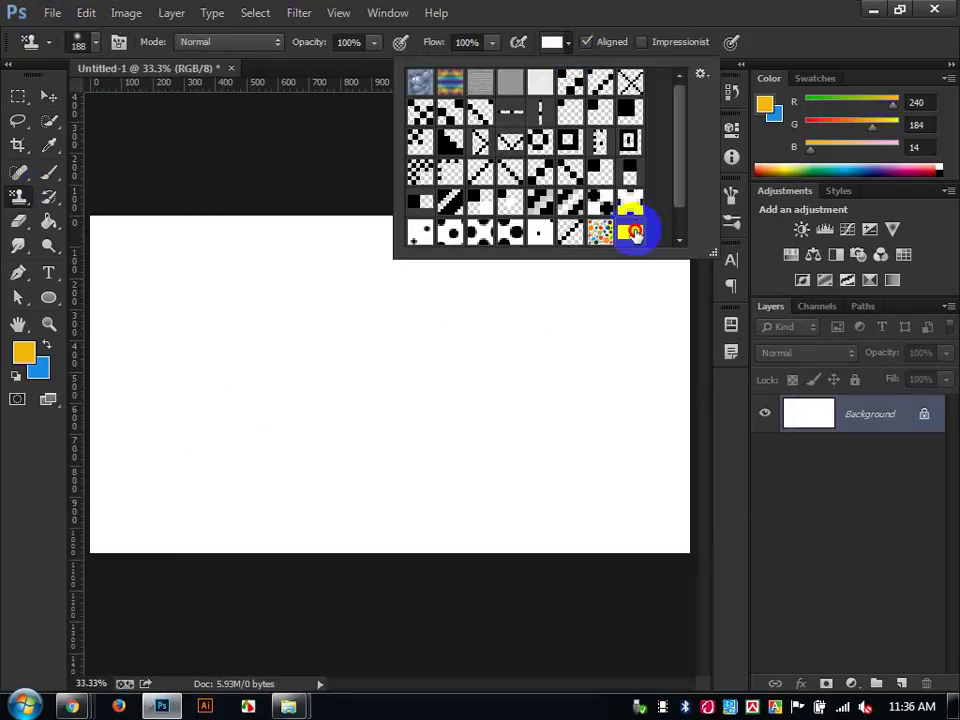
scroll(661, 178, down, 1)
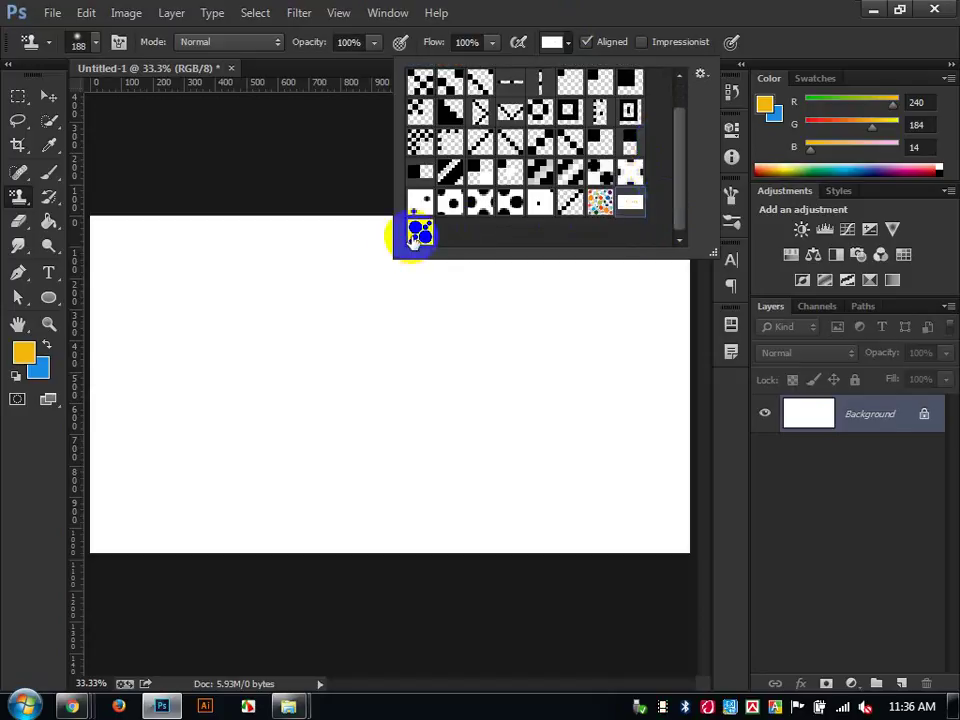
click(418, 234)
mouse_move(105, 245)
mouse_down()
mouse_move(193, 229)
mouse_move(577, 230)
mouse_up()
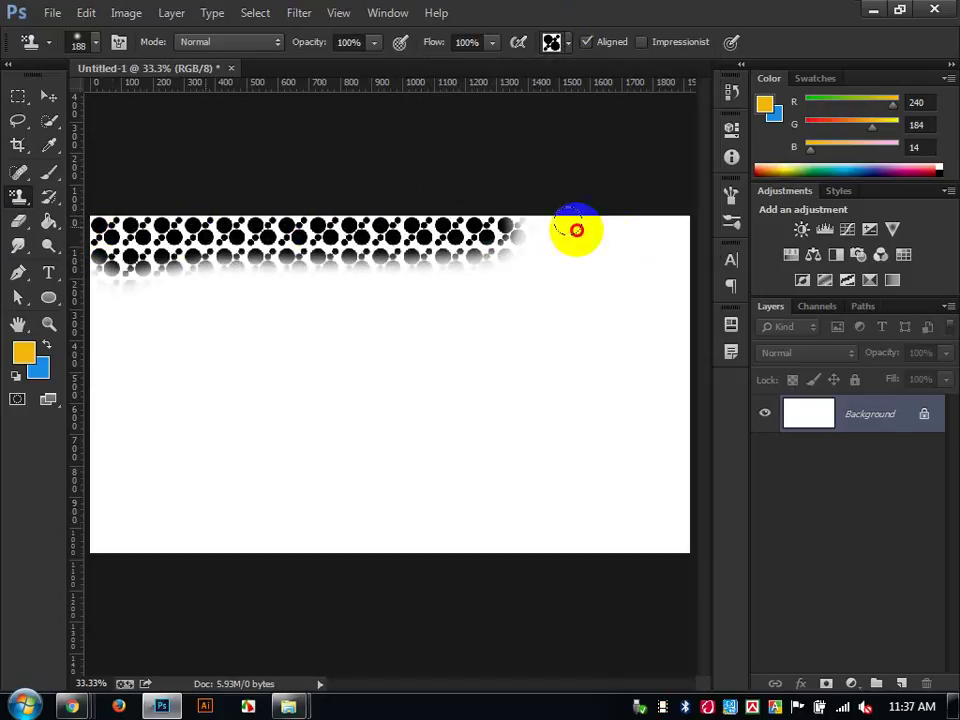
mouse_move(43, 272)
mouse_down()
mouse_move(5, 292)
mouse_move(152, 282)
mouse_move(393, 289)
mouse_move(205, 245)
mouse_move(678, 218)
mouse_move(647, 244)
mouse_move(445, 312)
mouse_move(667, 321)
mouse_move(706, 289)
mouse_move(577, 290)
mouse_move(514, 342)
mouse_move(304, 352)
mouse_move(588, 357)
mouse_move(564, 399)
mouse_move(411, 399)
mouse_move(571, 382)
mouse_move(709, 389)
mouse_move(521, 452)
mouse_move(667, 451)
mouse_move(430, 439)
mouse_move(205, 515)
mouse_move(377, 538)
mouse_move(736, 501)
mouse_move(891, 500)
mouse_move(581, 452)
mouse_move(147, 511)
mouse_up()
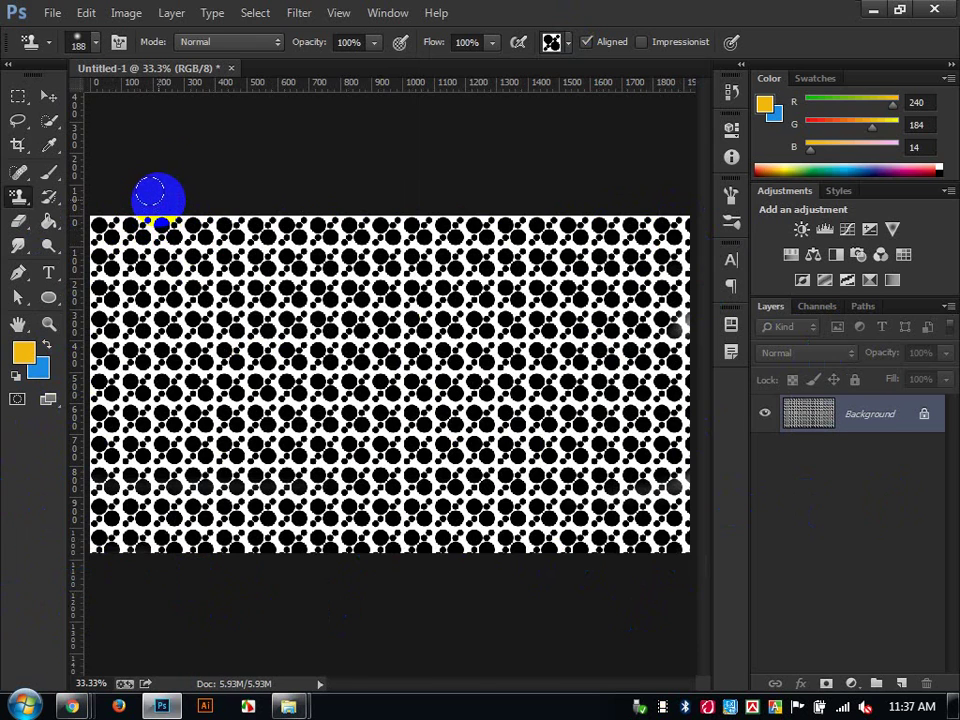
Frame the first circle tile with a marquee to examine how the pattern repeats, and undo the pattern painting.
scroll(118, 246, up, 7)
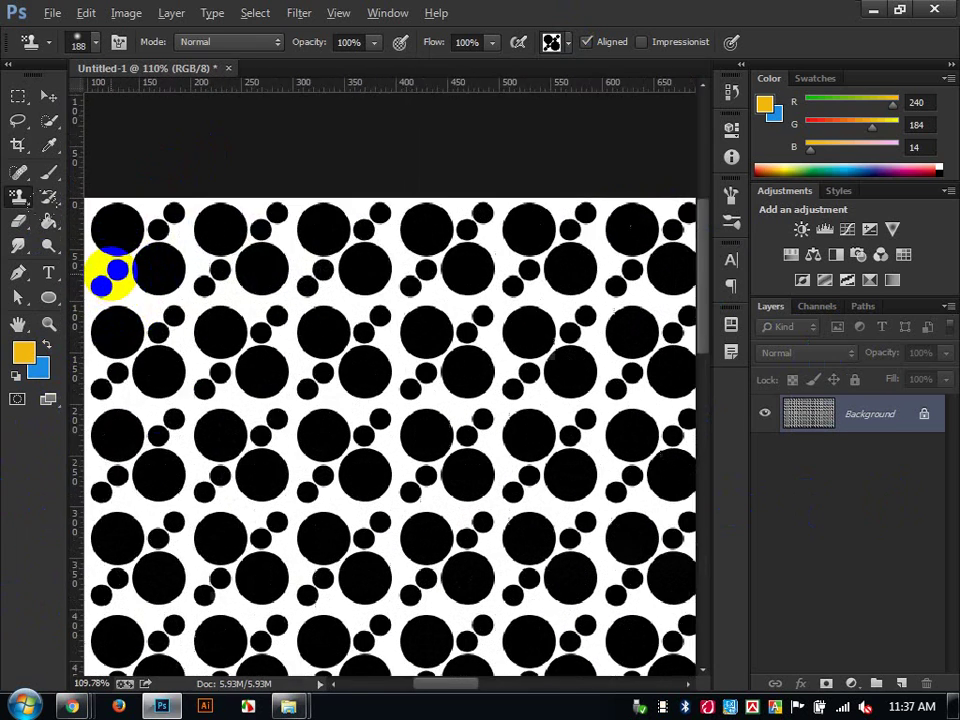
scroll(110, 274, up, 7)
drag(269, 300, 620, 305)
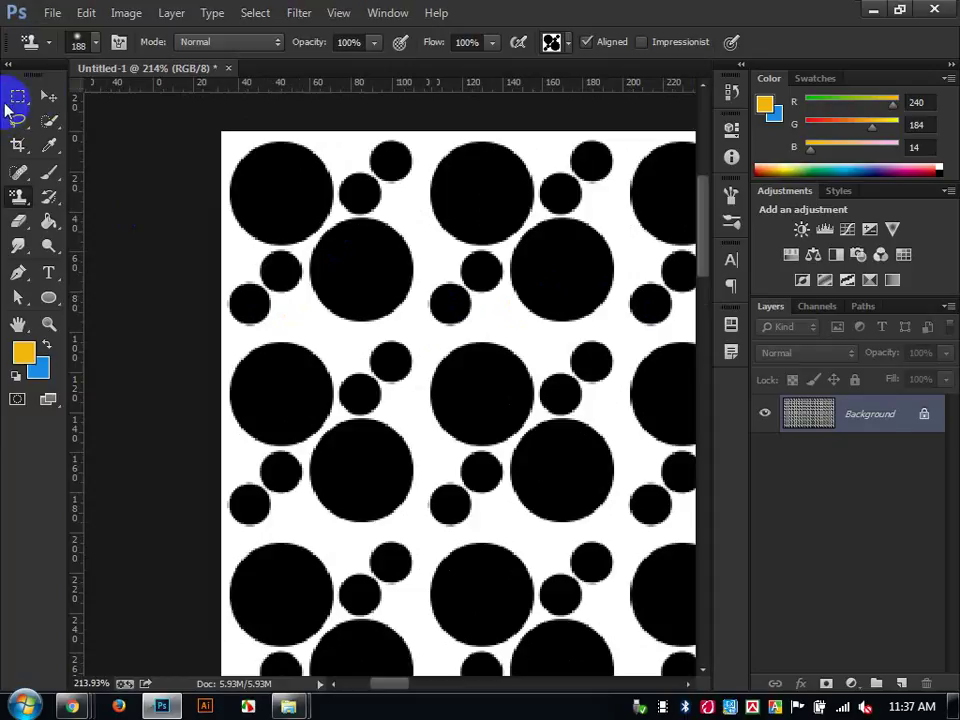
click(17, 100)
drag(222, 132, 422, 335)
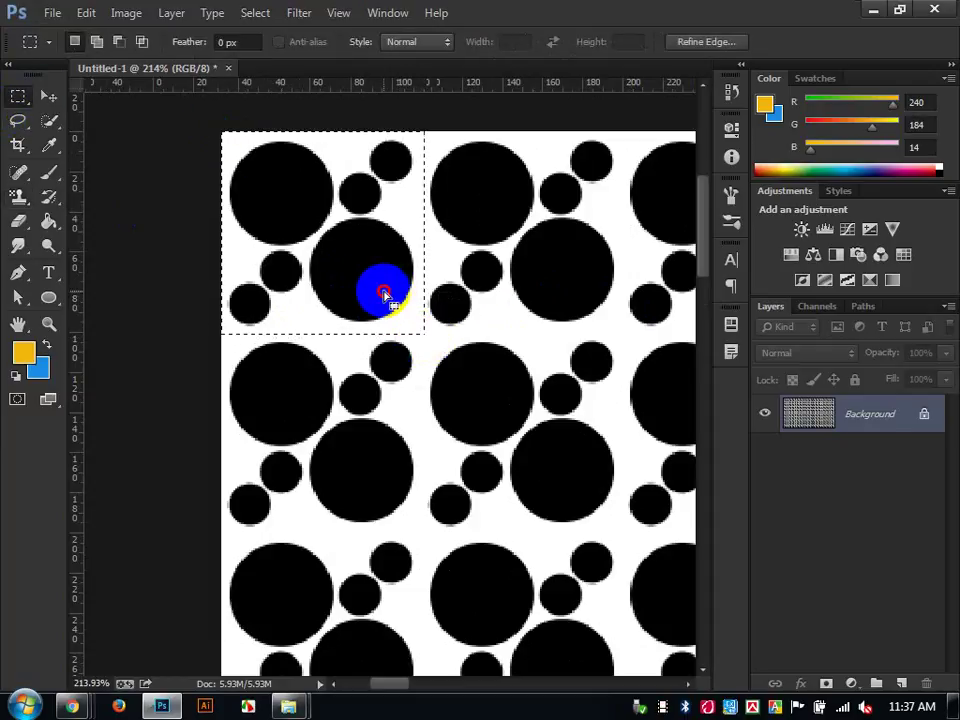
drag(385, 293, 585, 294)
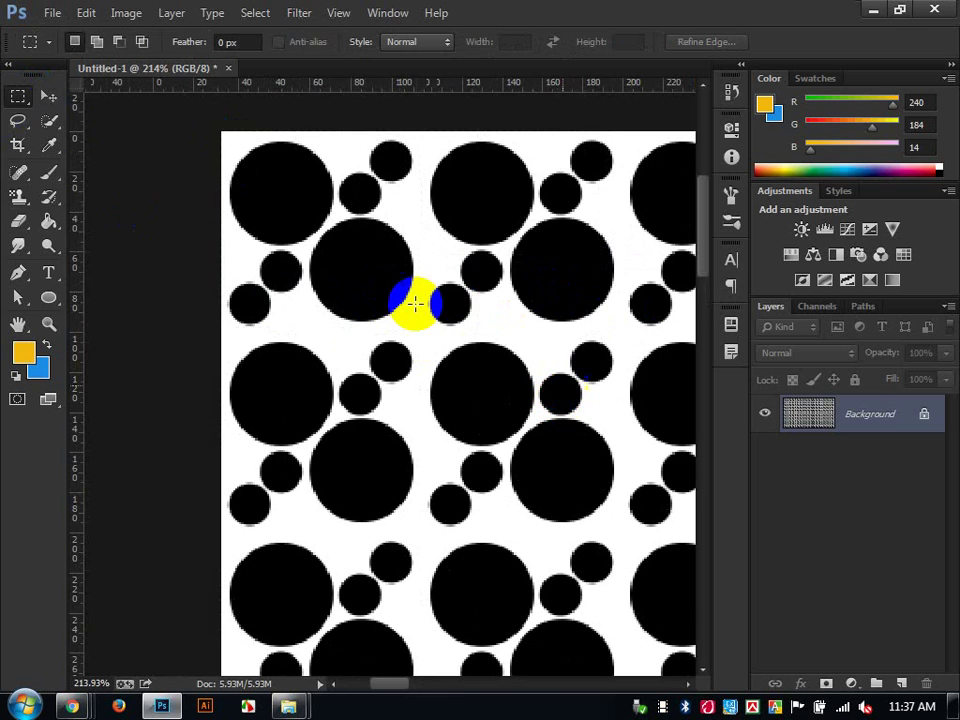
scroll(425, 285, down, 6)
scroll(432, 277, down, 8)
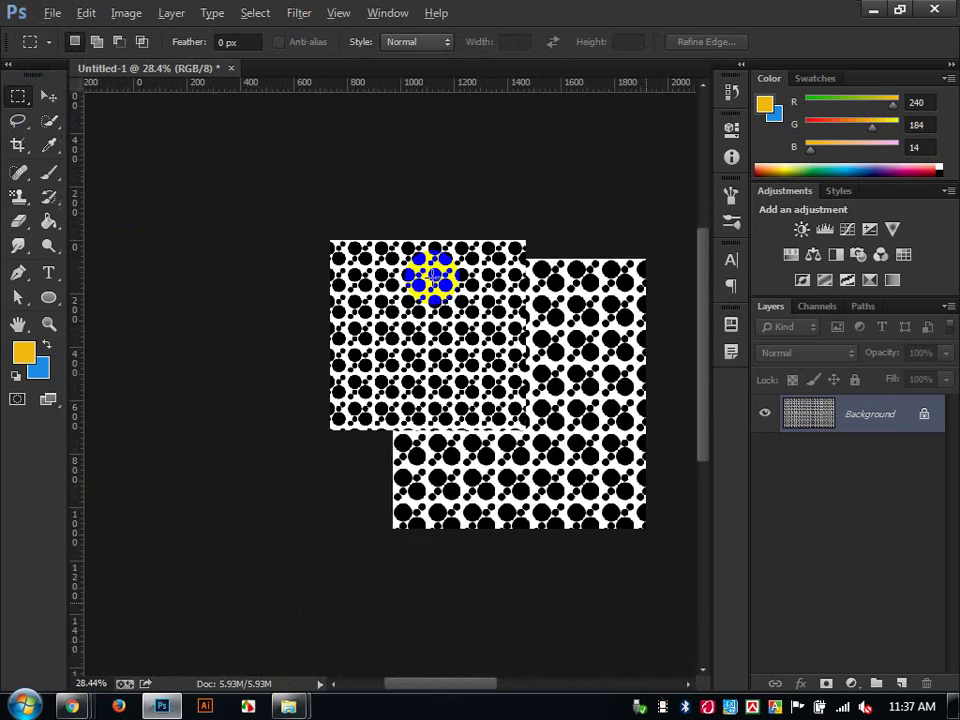
scroll(354, 265, up, 8)
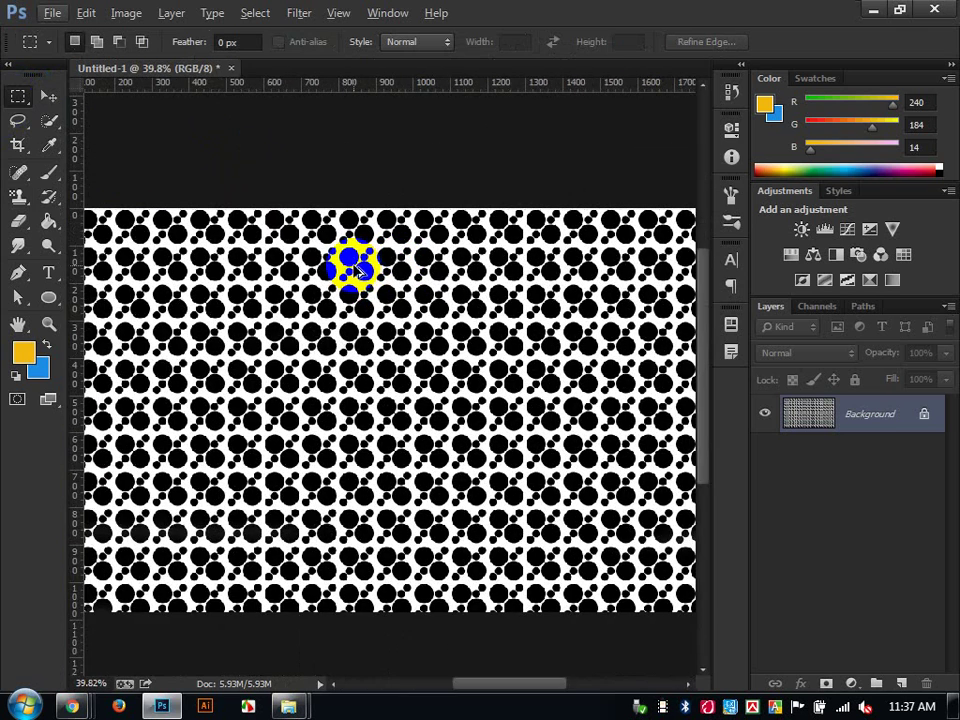
scroll(341, 232, down, 3)
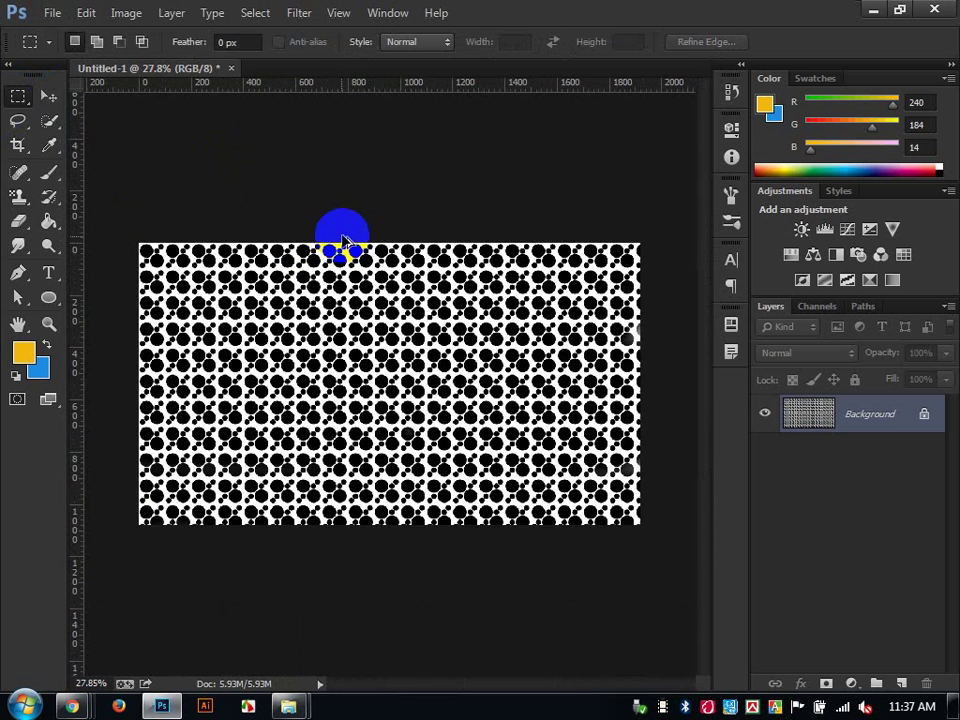
key(ctrl+z)
Create another white document 100 px wide and 100 px high at 72 pixels/inch.
click(52, 13)
click(62, 33)
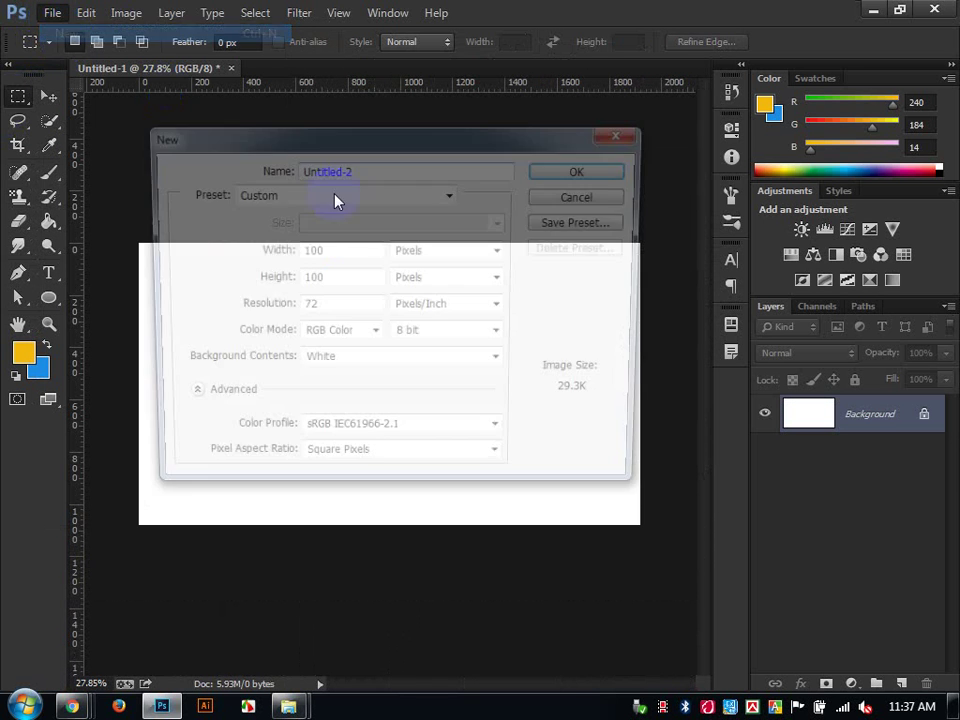
click(598, 173)
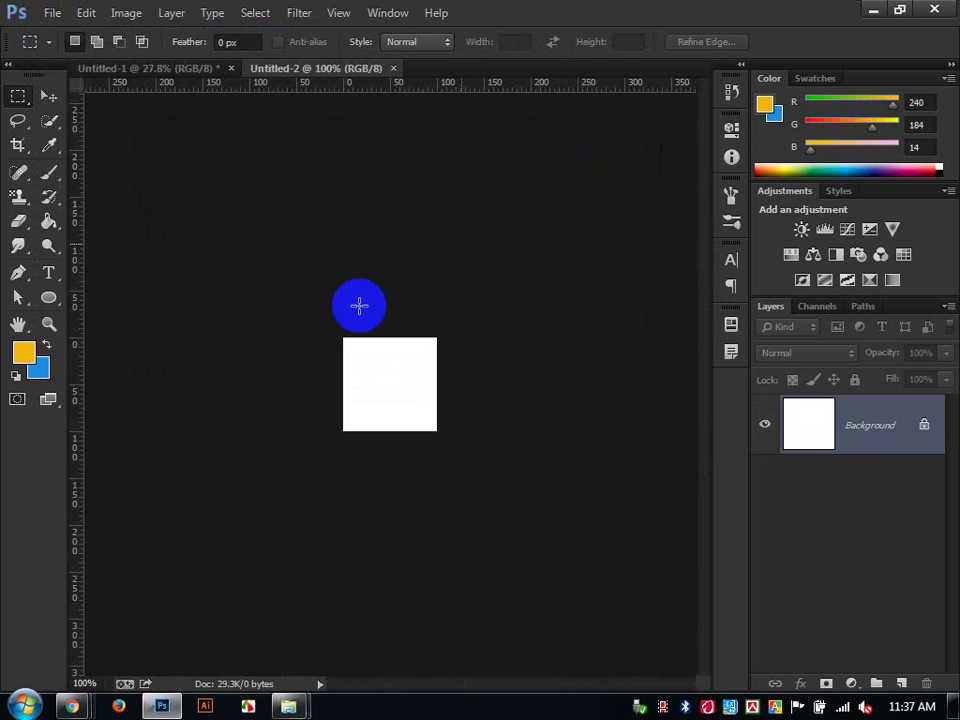
scroll(359, 305, up, 5)
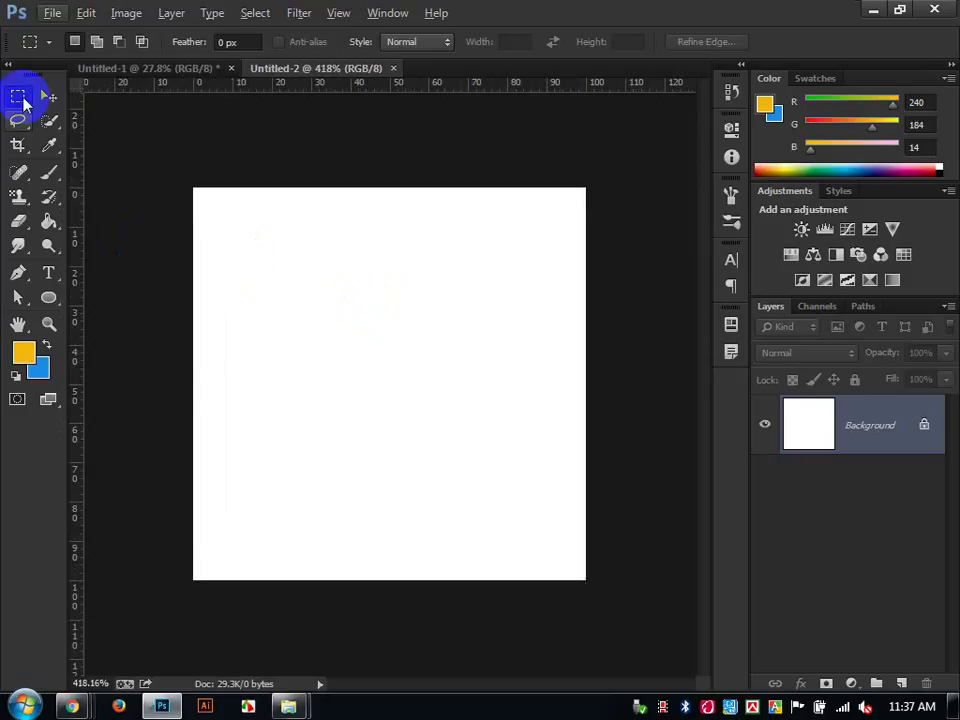
Draw an orange rectangle about 103 by 15 px across the canvas's upper part and rotate it into a rising diagonal stripe.
right_click(62, 298)
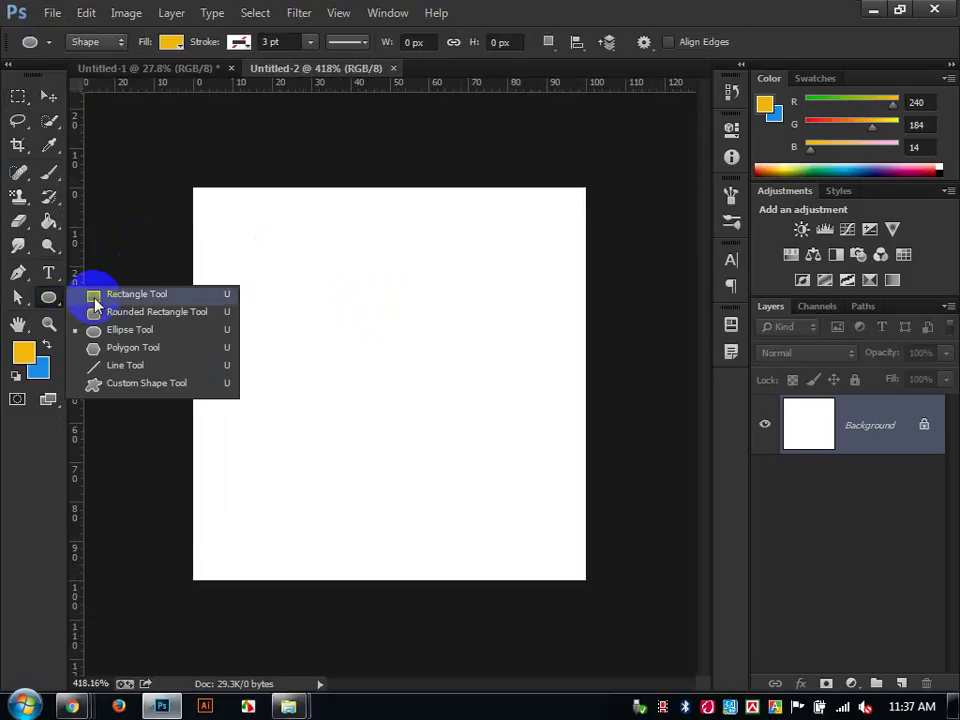
click(98, 299)
drag(191, 222, 589, 280)
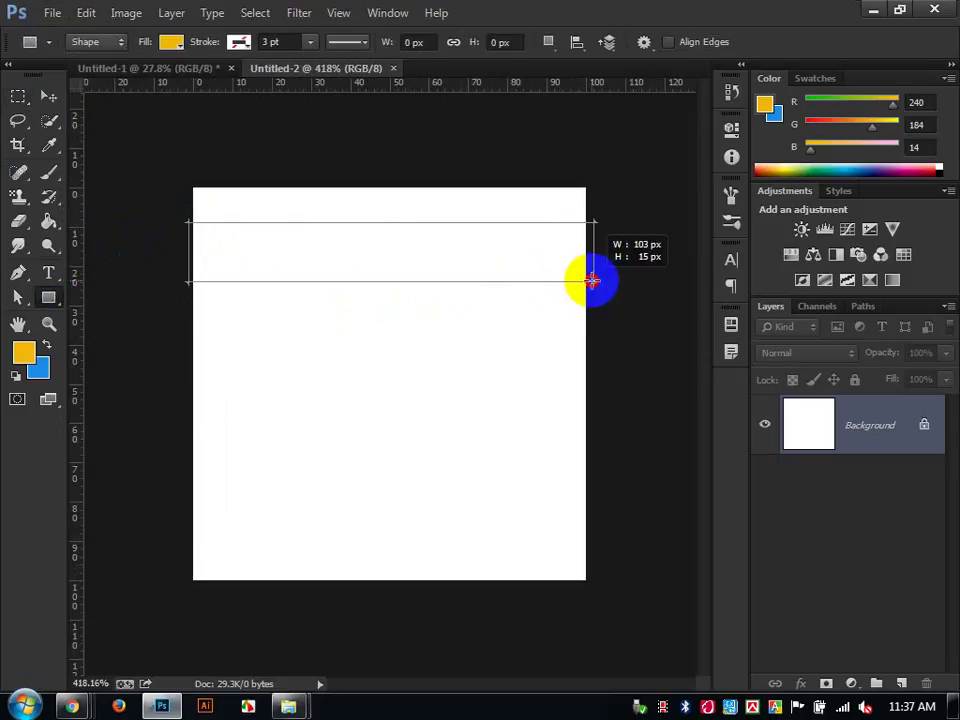
click(677, 119)
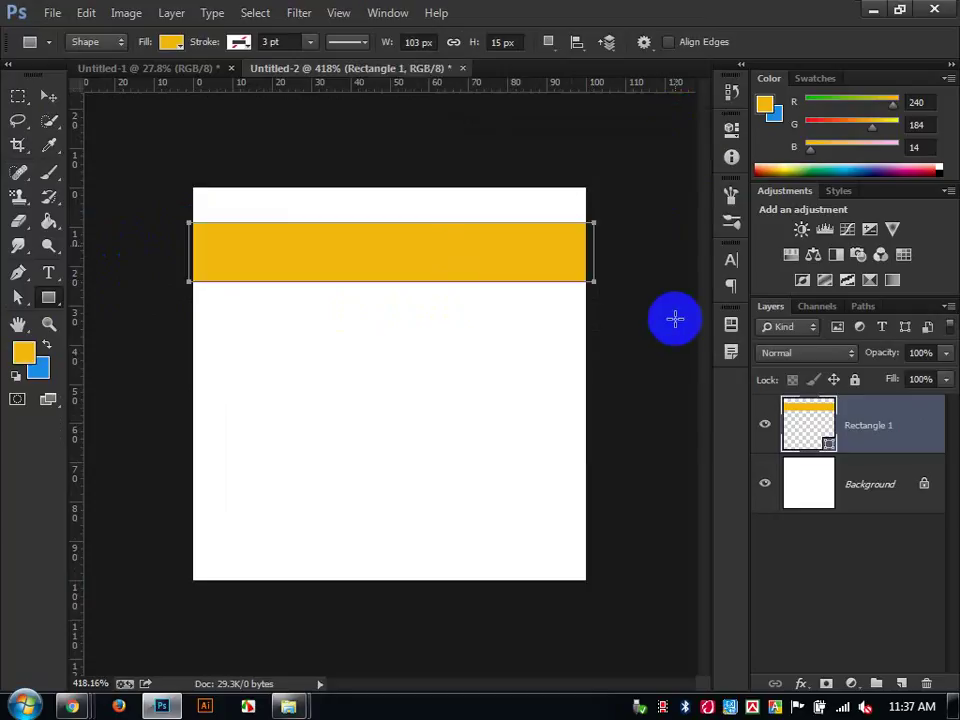
key(ctrl+t)
drag(629, 488, 414, 214)
click(942, 42)
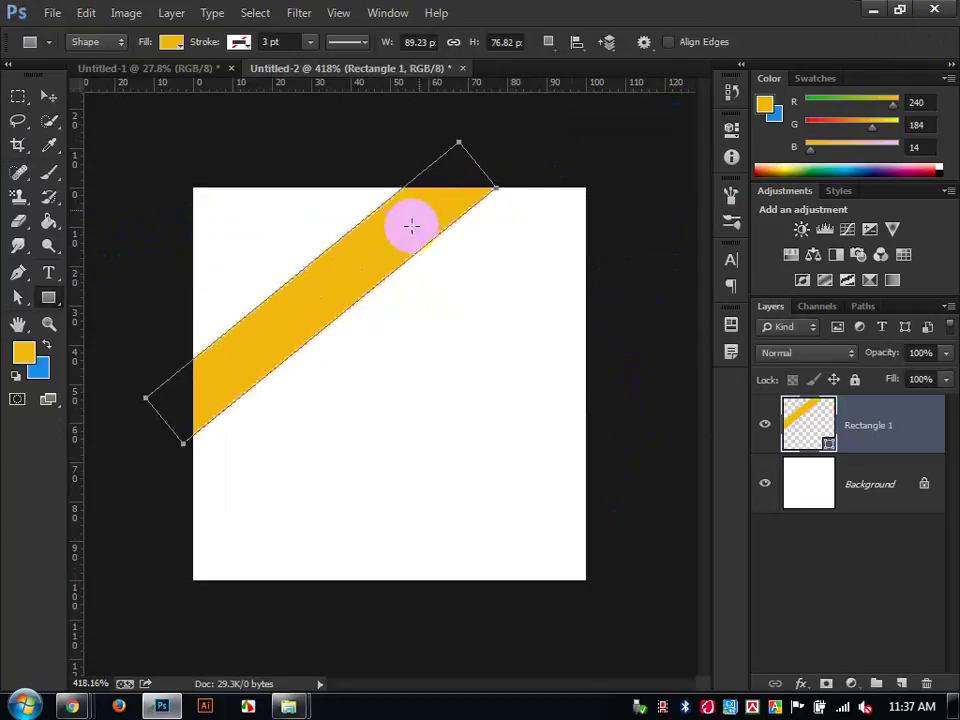
Duplicate the diagonal stripe twice, placing one copy across the middle and one in the lower-right corner.
click(48, 95)
drag(233, 270, 391, 403)
drag(450, 471, 489, 514)
Select all three stripes, shift them slightly together and distribute their horizontal centres evenly.
shift+click(857, 542)
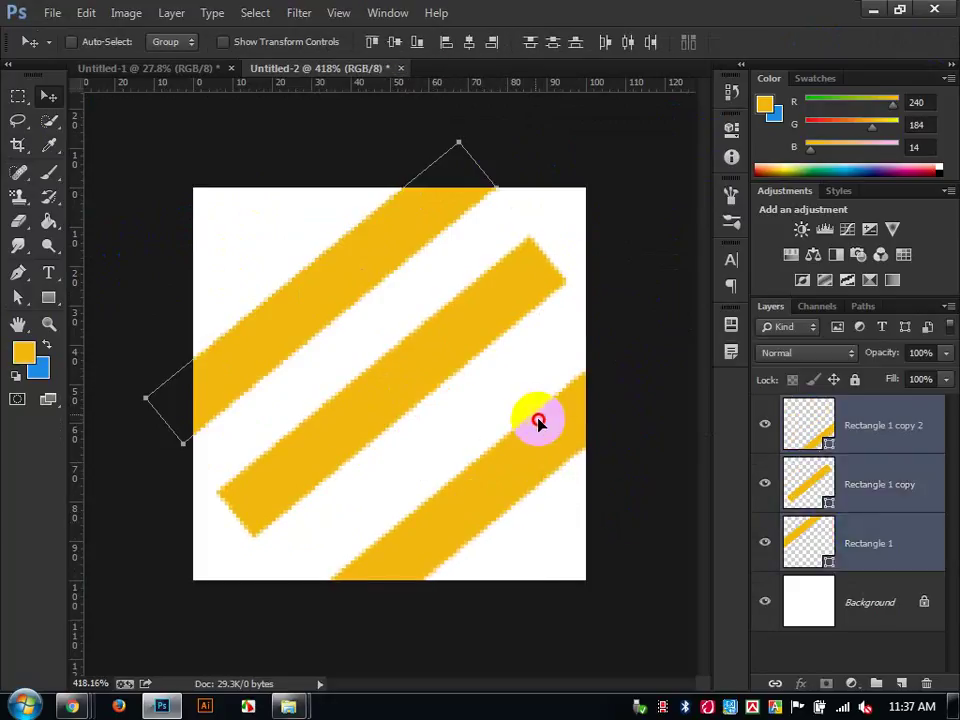
drag(536, 418, 543, 419)
click(628, 40)
click(528, 262)
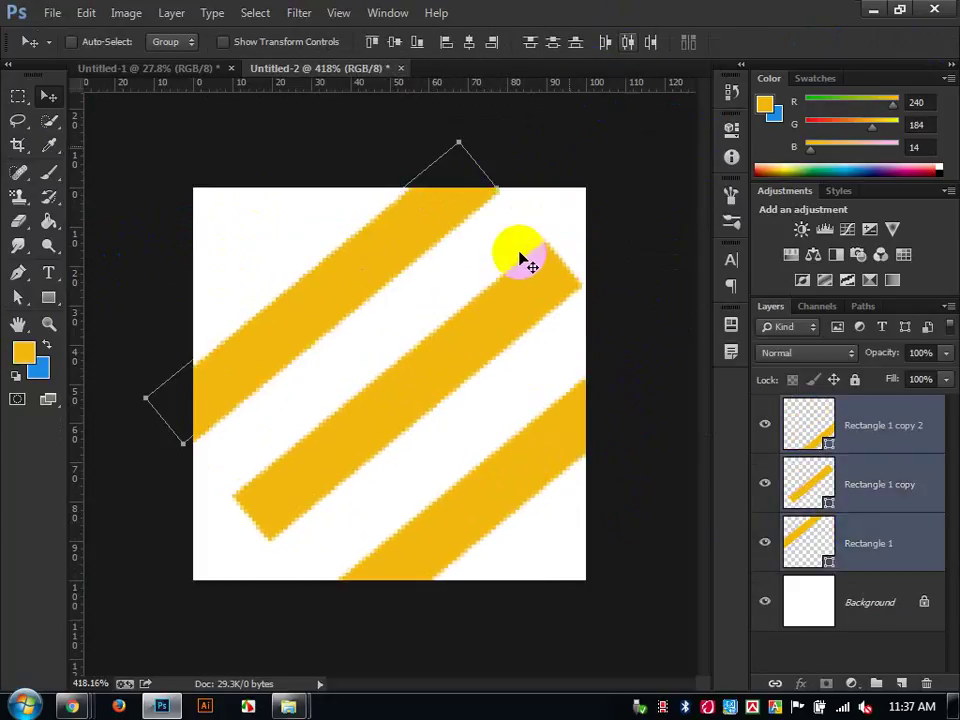
click(96, 17)
click(561, 287)
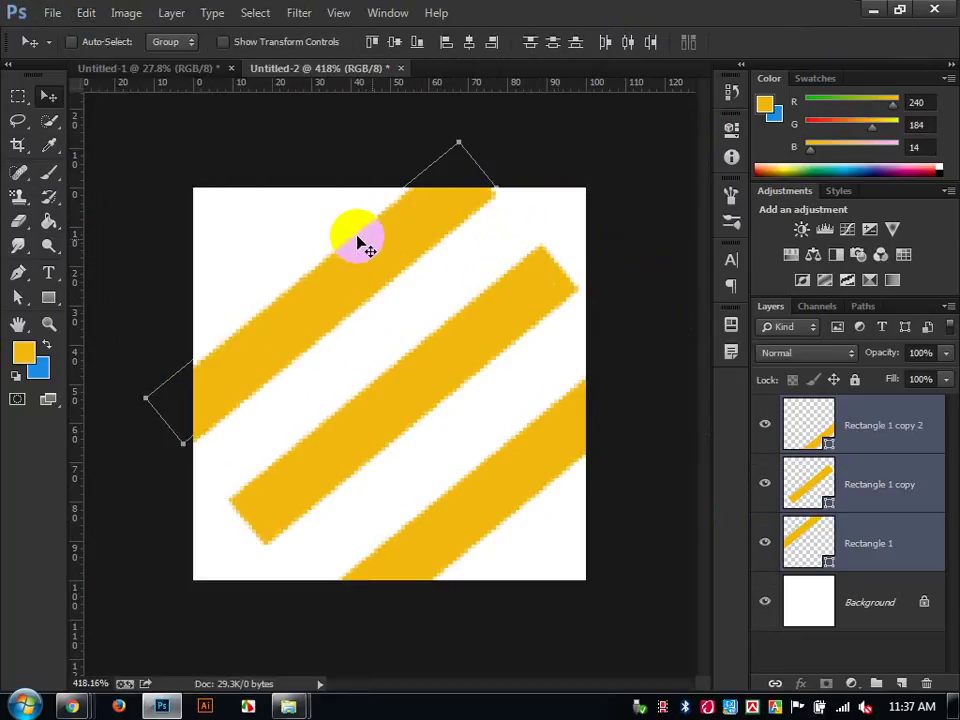
click(559, 303)
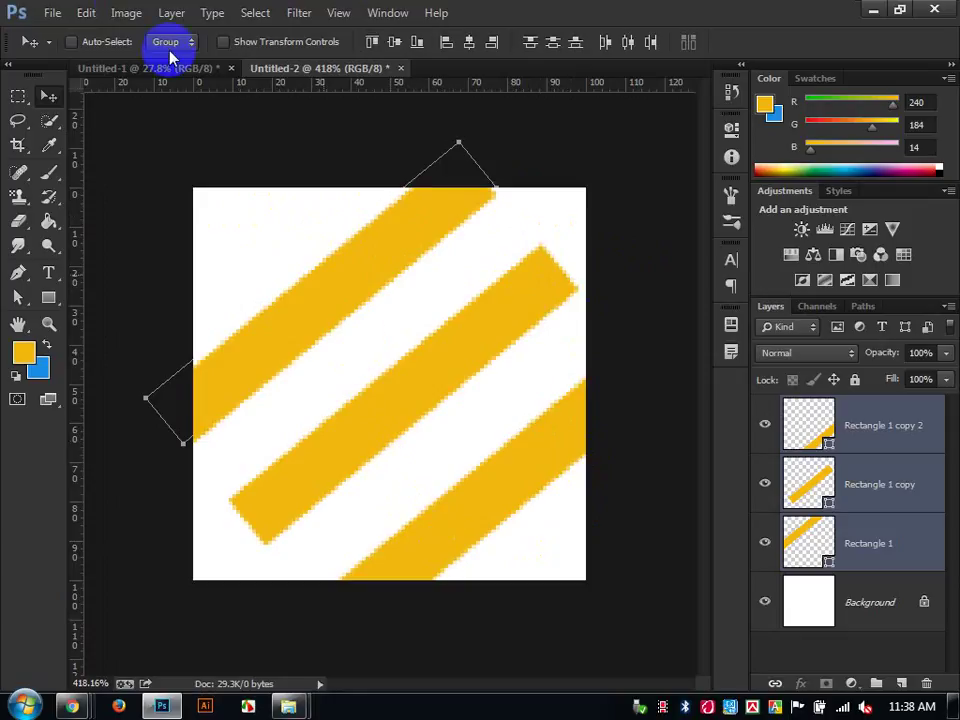
Define the three-stripe artwork as a pattern under its suggested name and return to the Untitled-1 document.
click(88, 14)
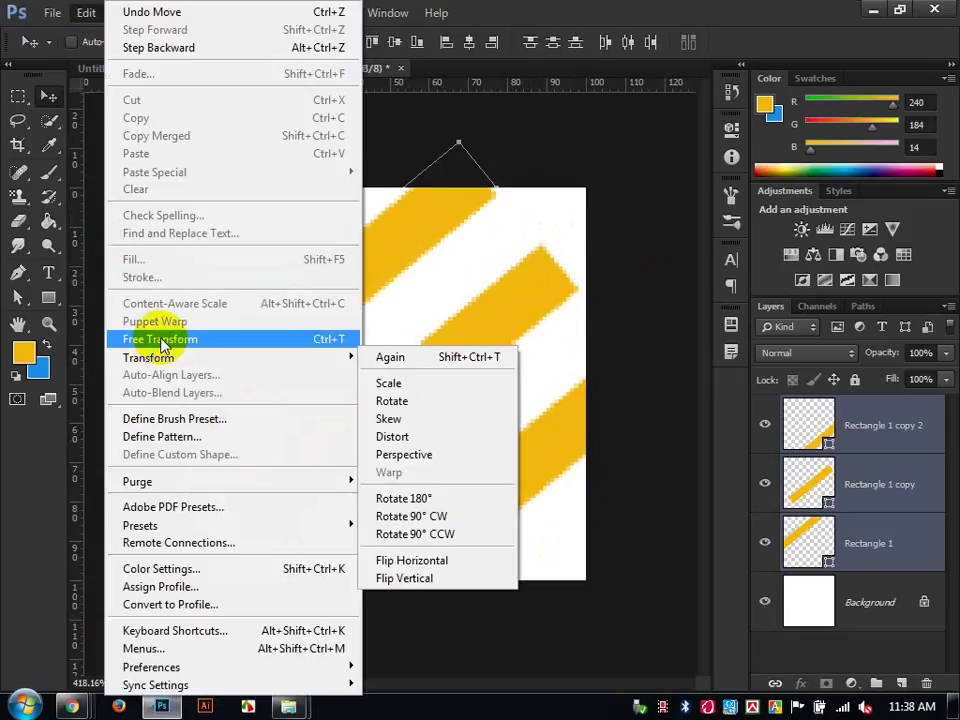
click(161, 436)
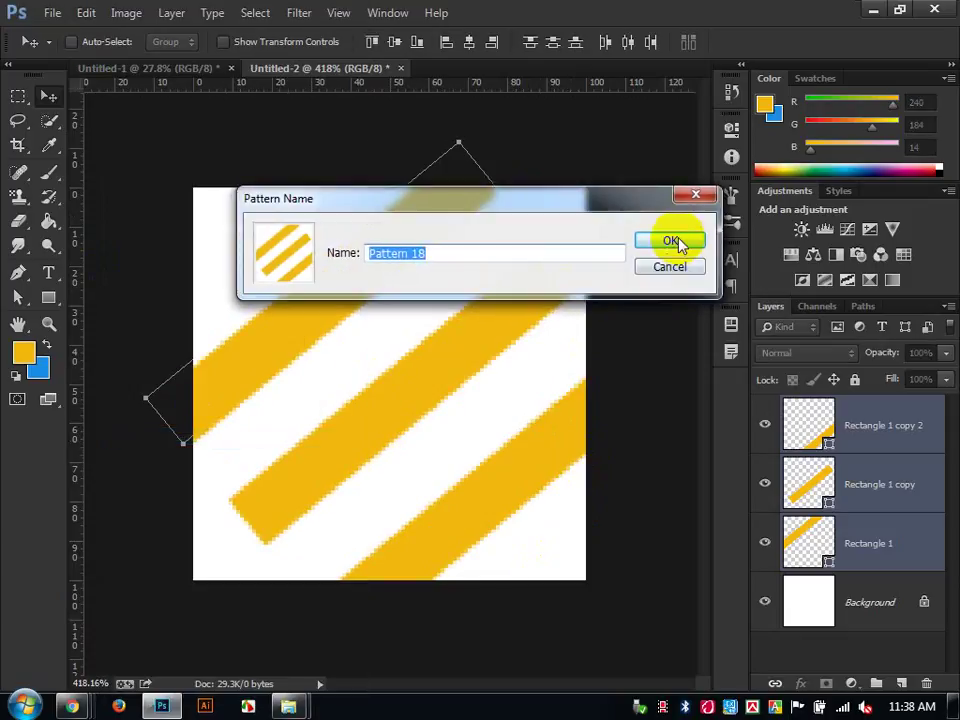
click(671, 242)
click(150, 67)
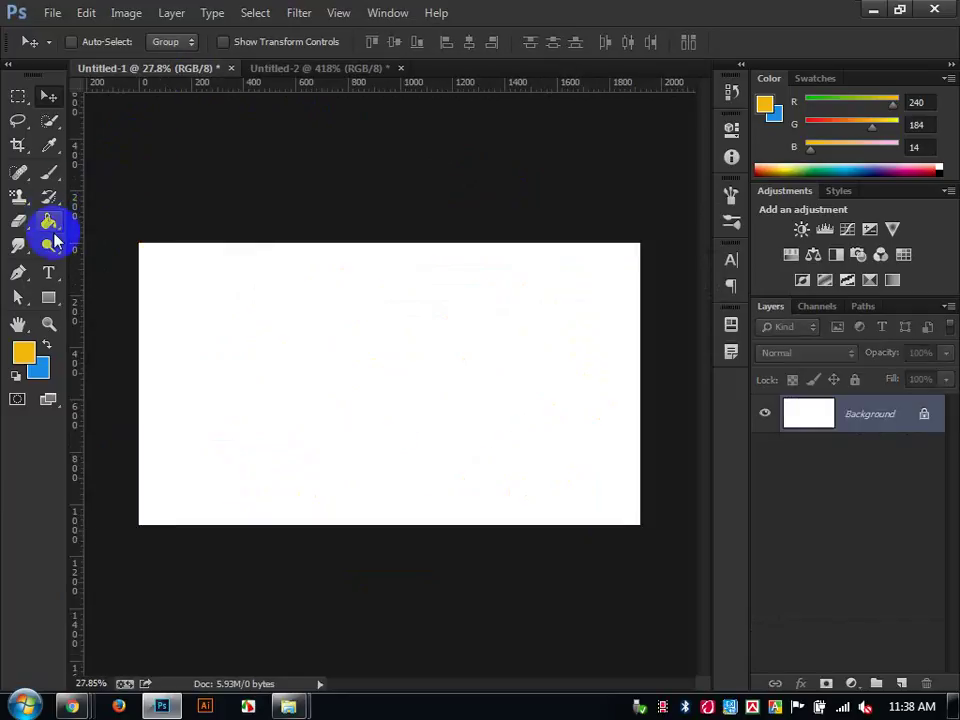
Choose the new orange diagonal stripe pattern for the Pattern Stamp Tool and paint it over most of the canvas.
click(20, 201)
mouse_move(229, 335)
mouse_down()
mouse_move(298, 338)
mouse_move(264, 312)
mouse_up()
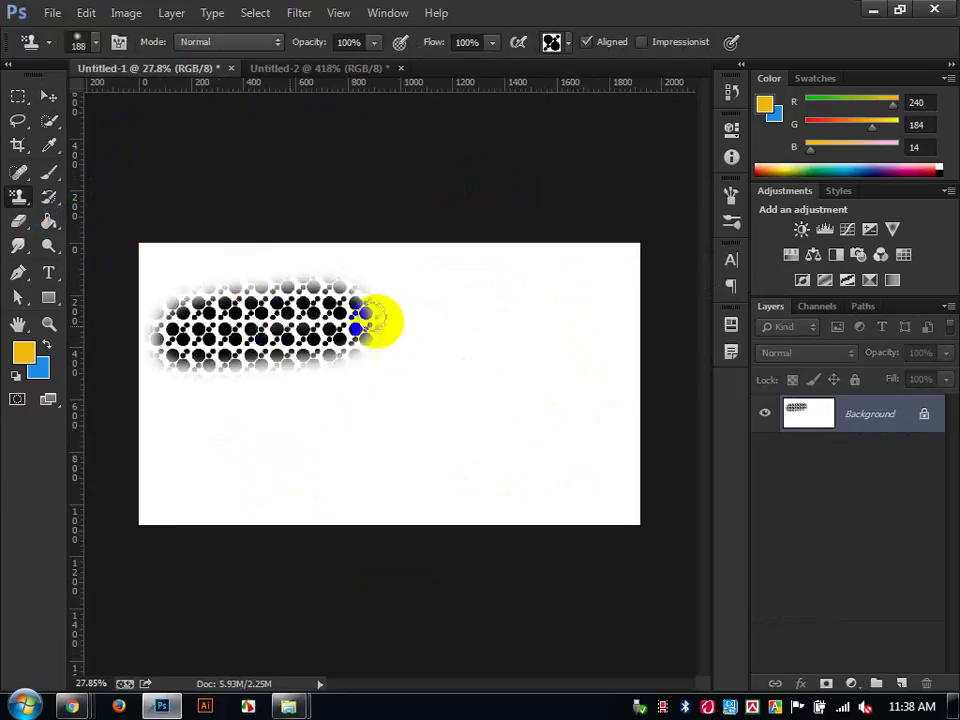
key(ctrl+z)
click(563, 44)
click(450, 235)
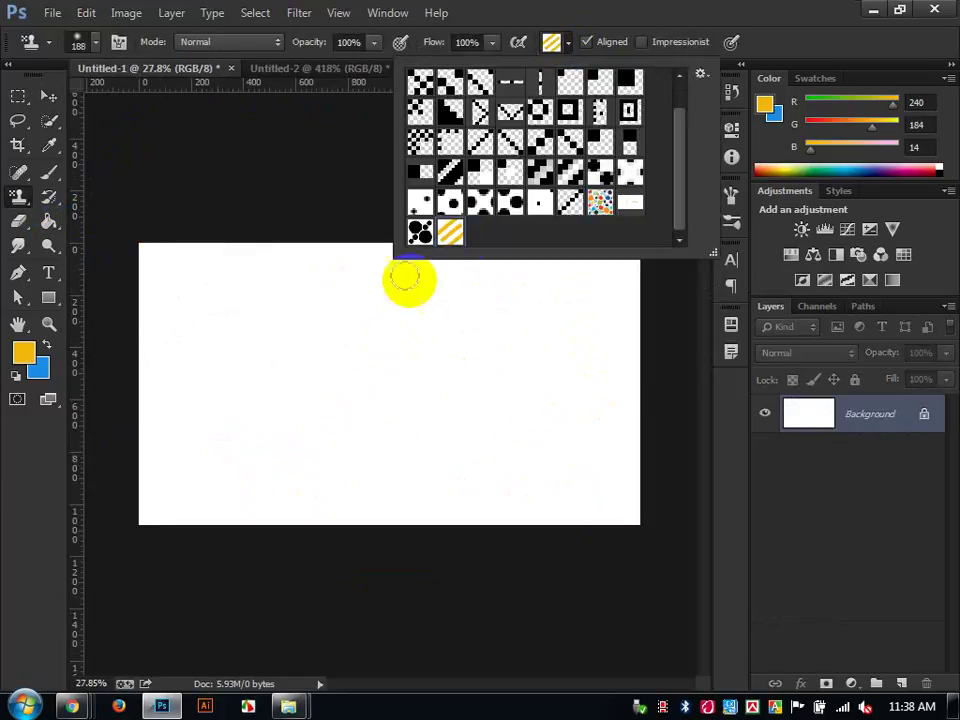
mouse_move(192, 380)
mouse_down()
mouse_move(183, 305)
mouse_move(193, 333)
mouse_move(128, 302)
mouse_move(119, 257)
mouse_move(42, 273)
mouse_move(176, 328)
mouse_move(118, 368)
mouse_move(529, 384)
mouse_move(423, 453)
mouse_move(493, 399)
mouse_move(547, 301)
mouse_move(354, 354)
mouse_up()
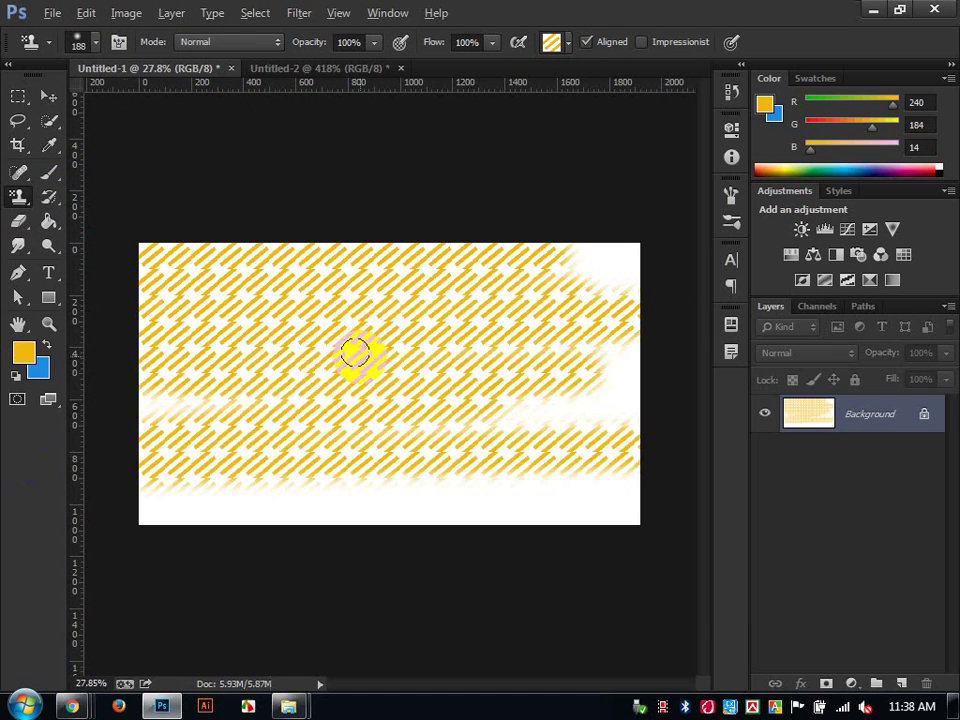
Examine up close how the painted stripe tiles join and undo the stripe painting.
scroll(349, 336, up, 5)
scroll(328, 290, up, 2)
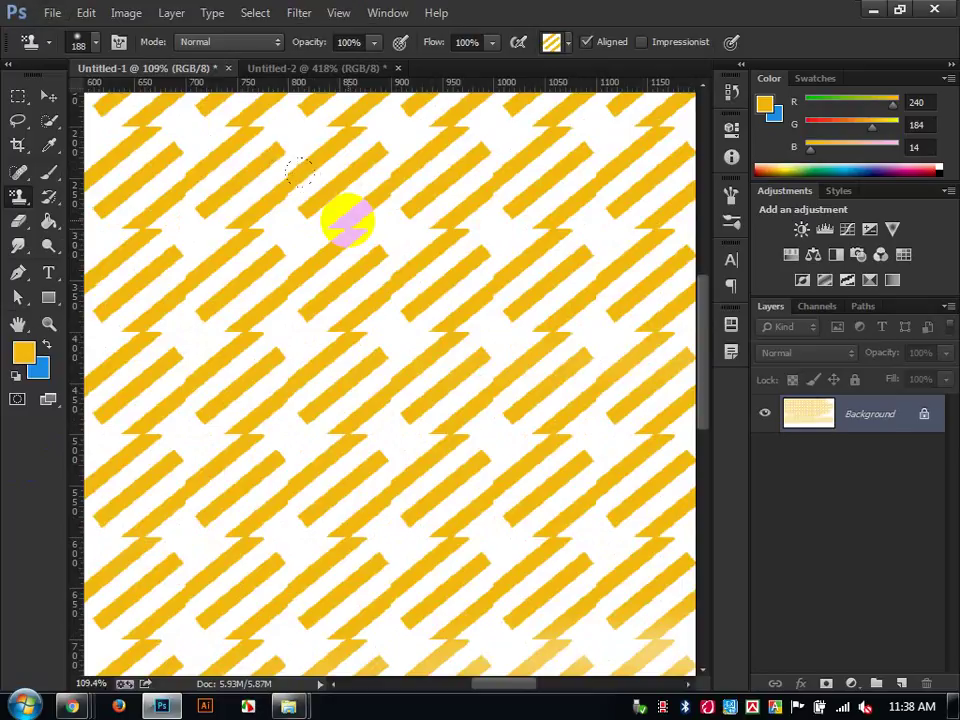
scroll(348, 220, down, 3)
key(ctrl+alt+z)
key(ctrl+alt+z)
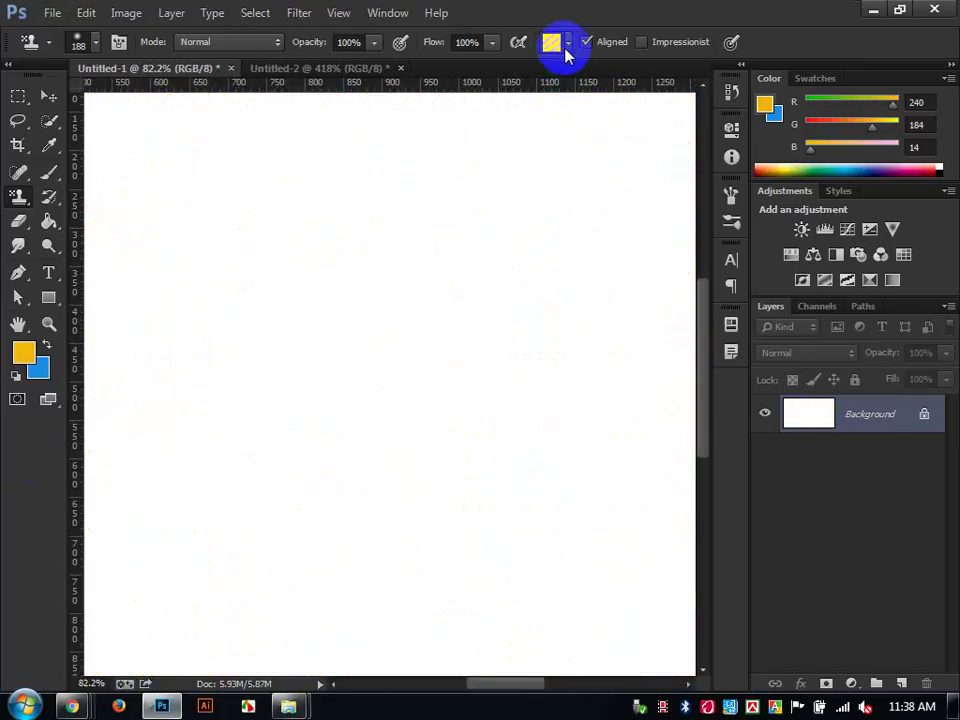
Paint a short diagonal stroke with the preset black-and-white stair-step pattern, examine its tiles up close and undo it.
click(567, 47)
click(452, 113)
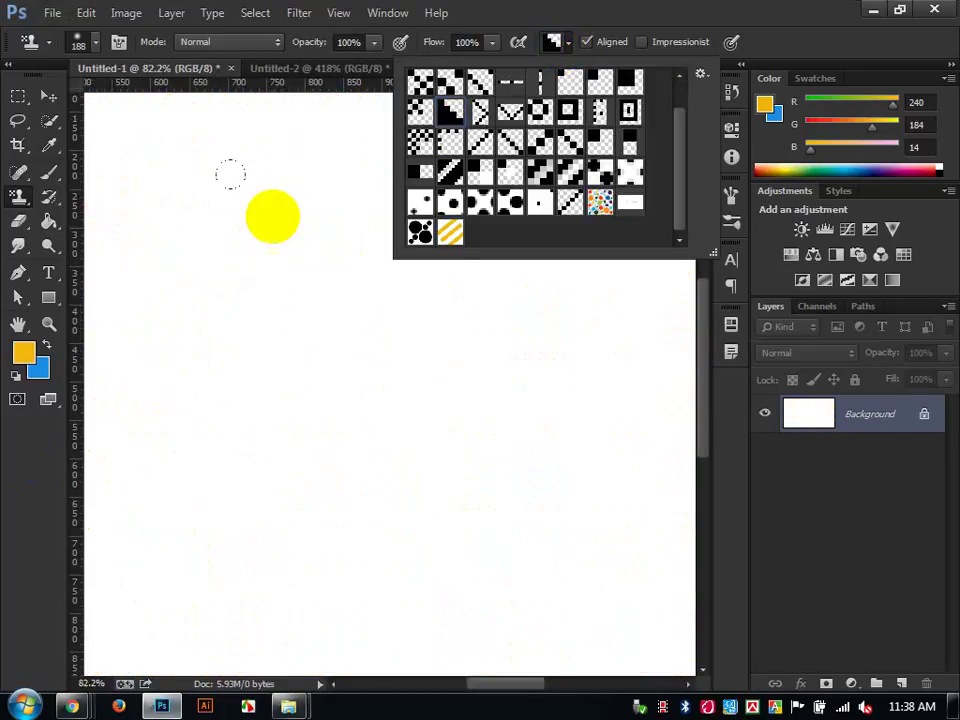
mouse_move(235, 215)
mouse_down()
mouse_move(330, 289)
mouse_move(362, 343)
mouse_up()
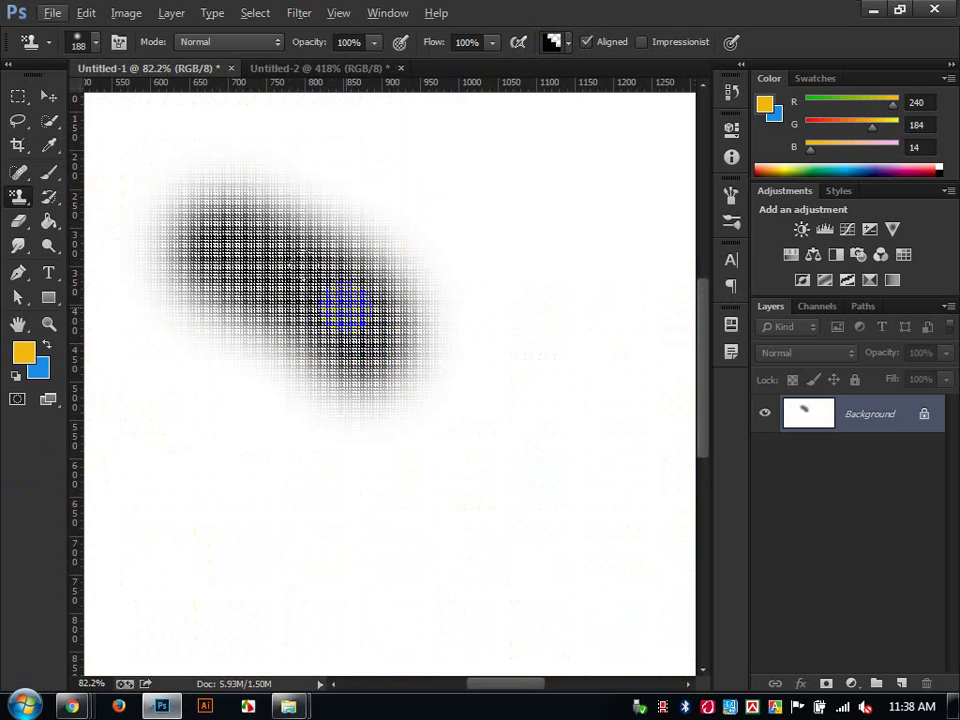
scroll(345, 307, up, 6)
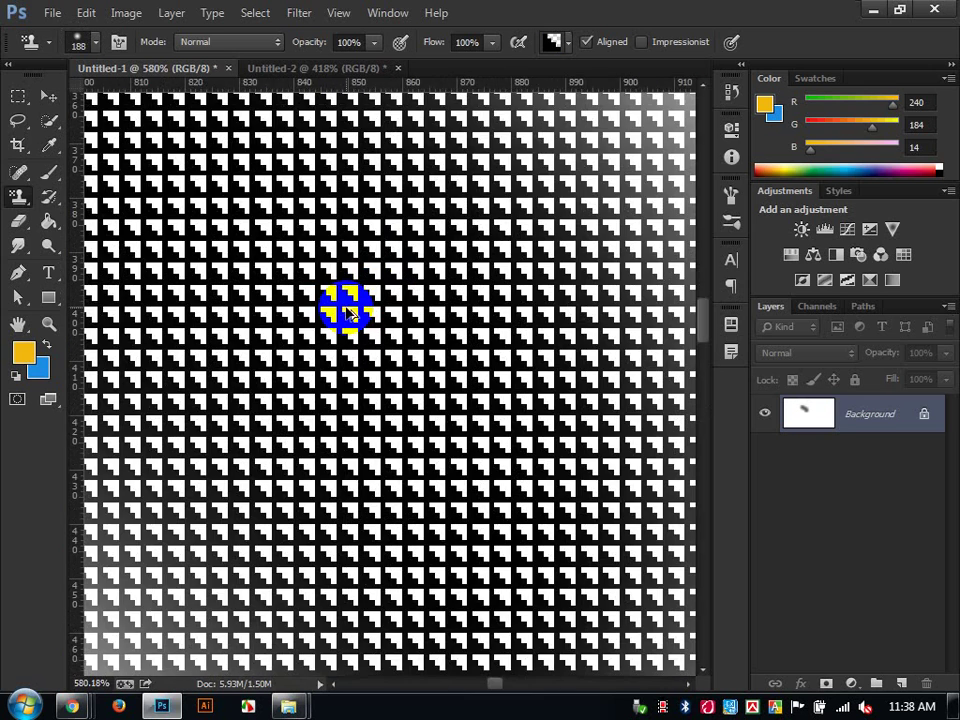
key(ctrl+z)
Stamp a soft dab of the preset black-and-white diagonal pixel pattern and examine how it tiles.
click(568, 45)
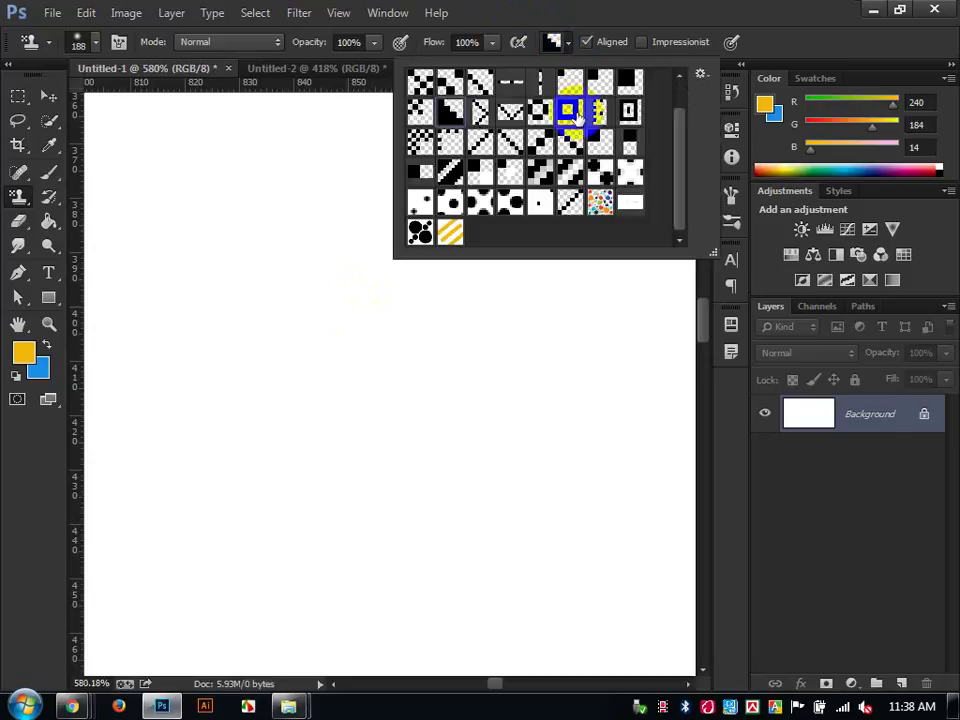
click(310, 316)
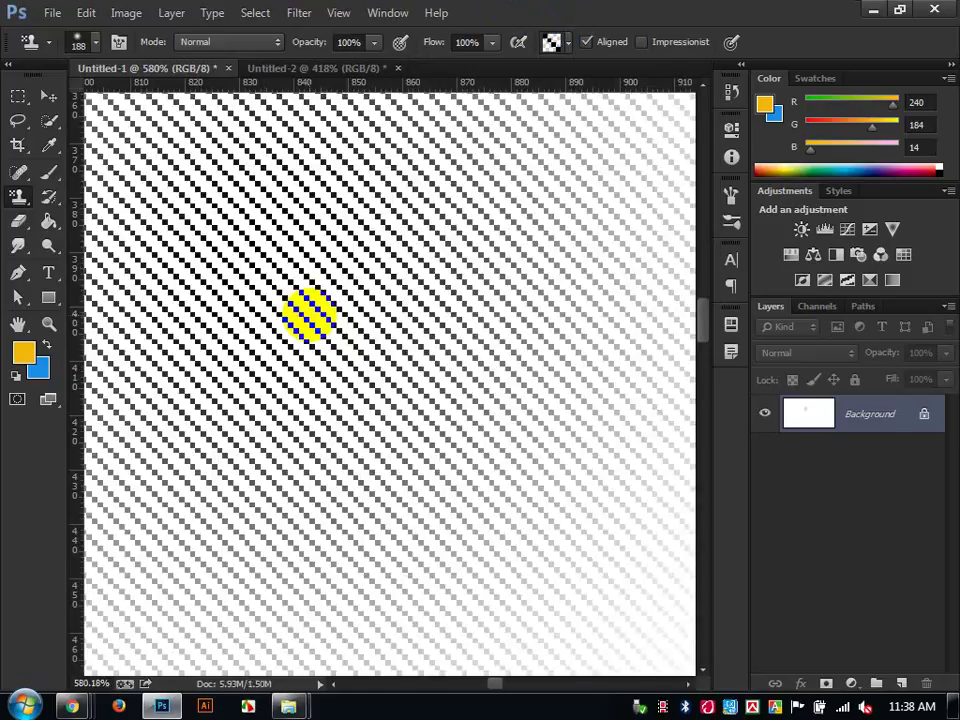
drag(310, 316, 313, 311)
scroll(313, 311, down, 5)
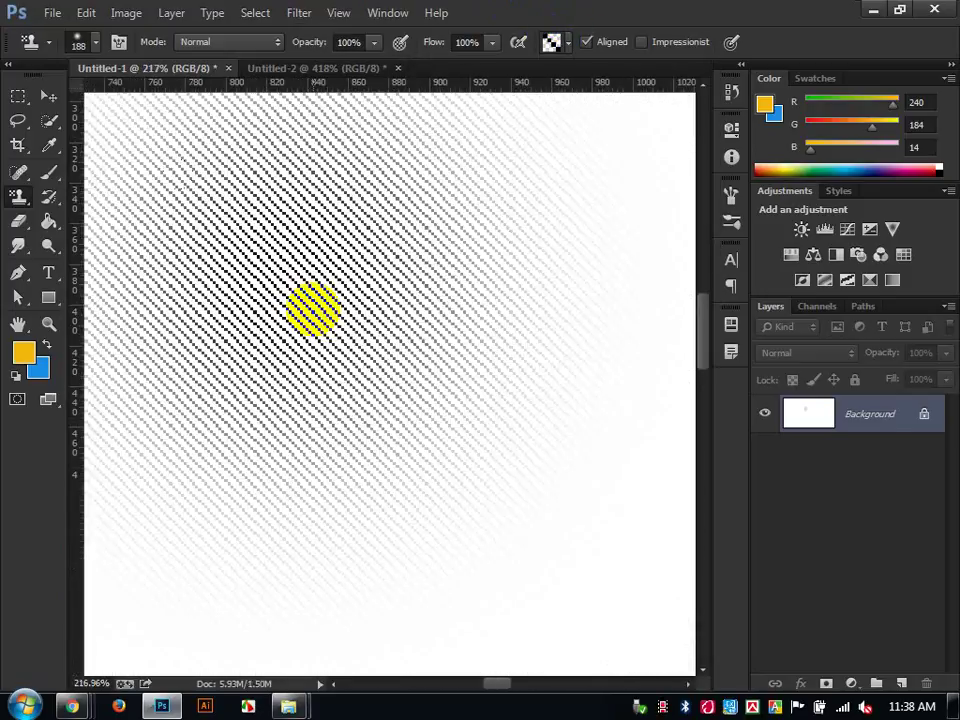
Delete all three diagonal stripe layers from the Untitled-2 document.
click(358, 74)
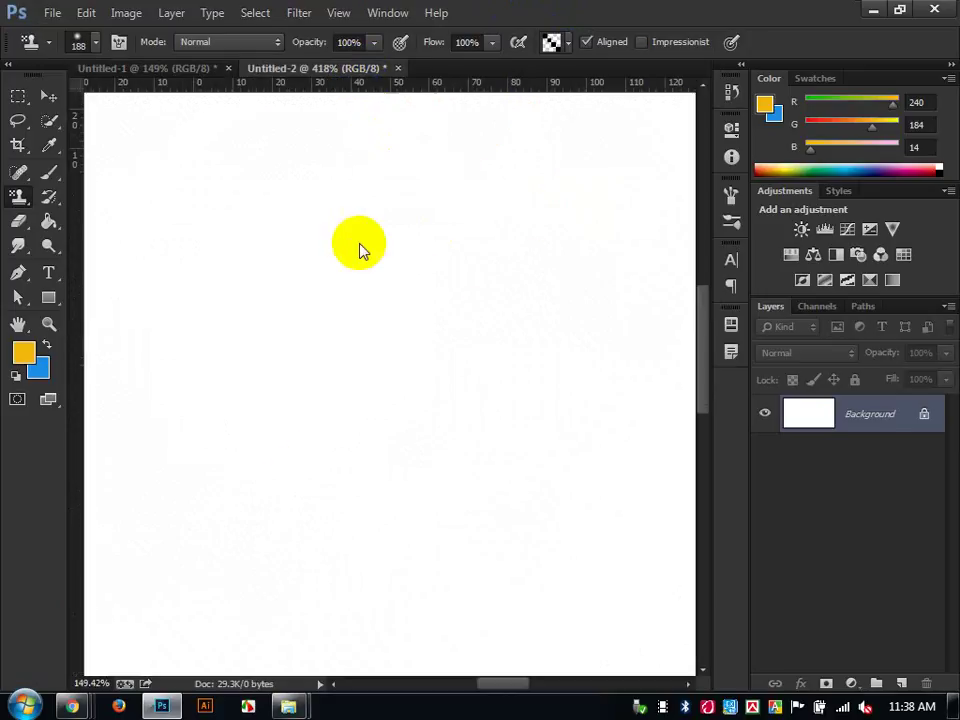
click(50, 97)
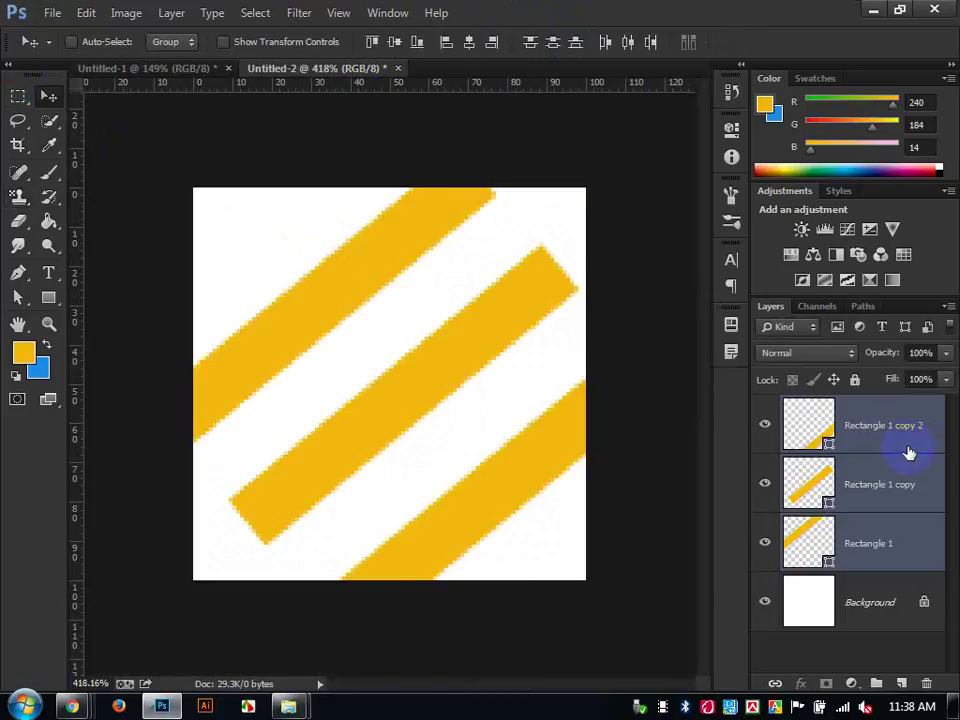
key(Delete)
click(405, 232)
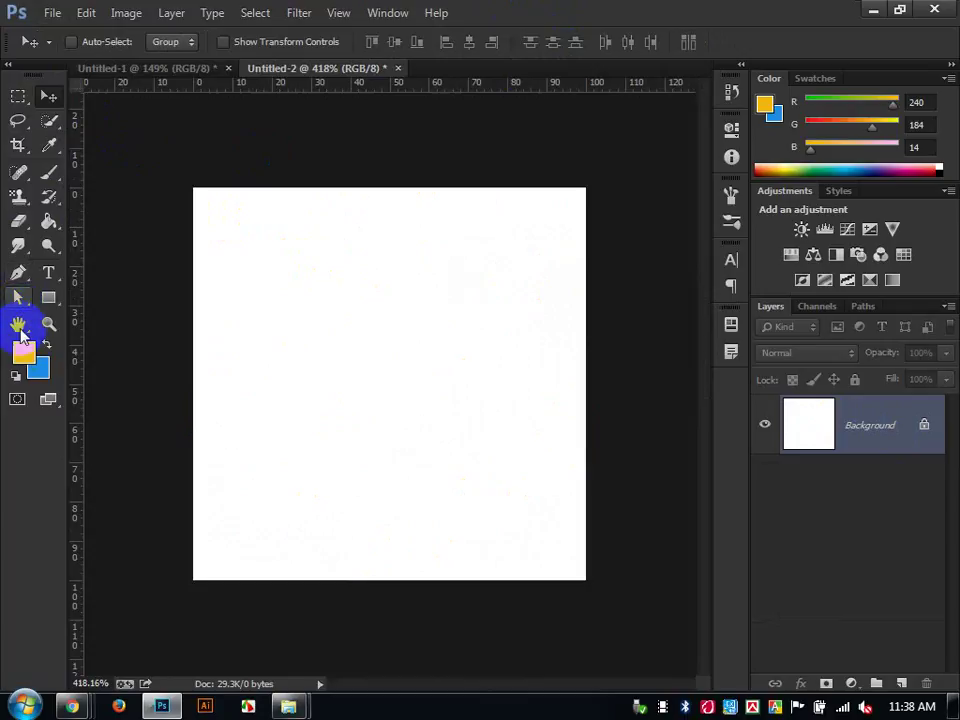
Draw an orange rectangle about 101 by 12 px along the canvas's top edge.
click(49, 300)
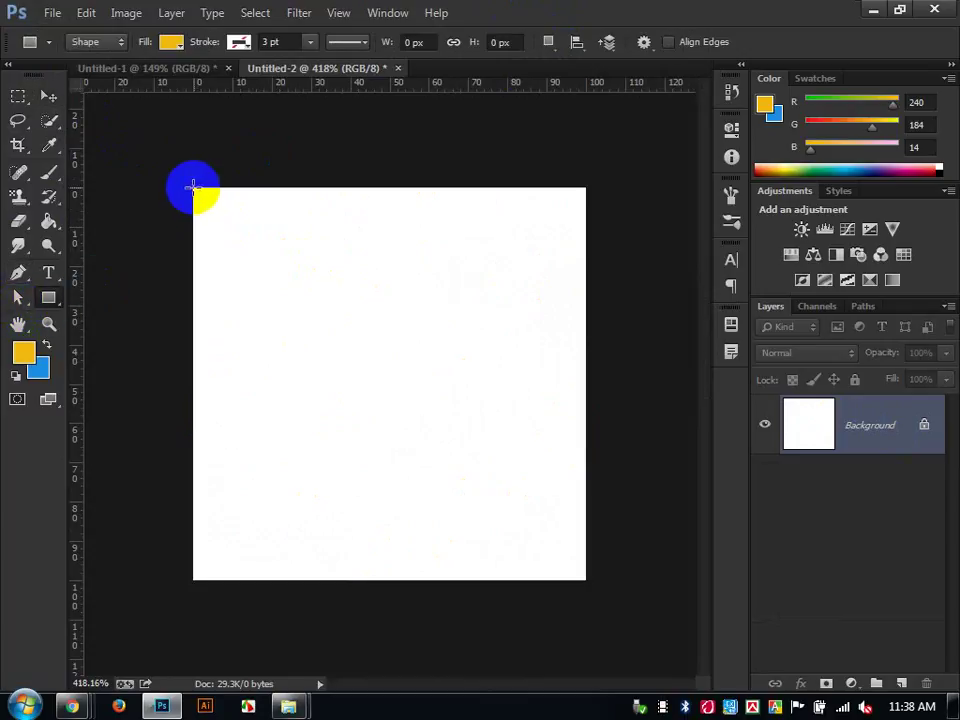
drag(193, 187, 582, 234)
click(678, 122)
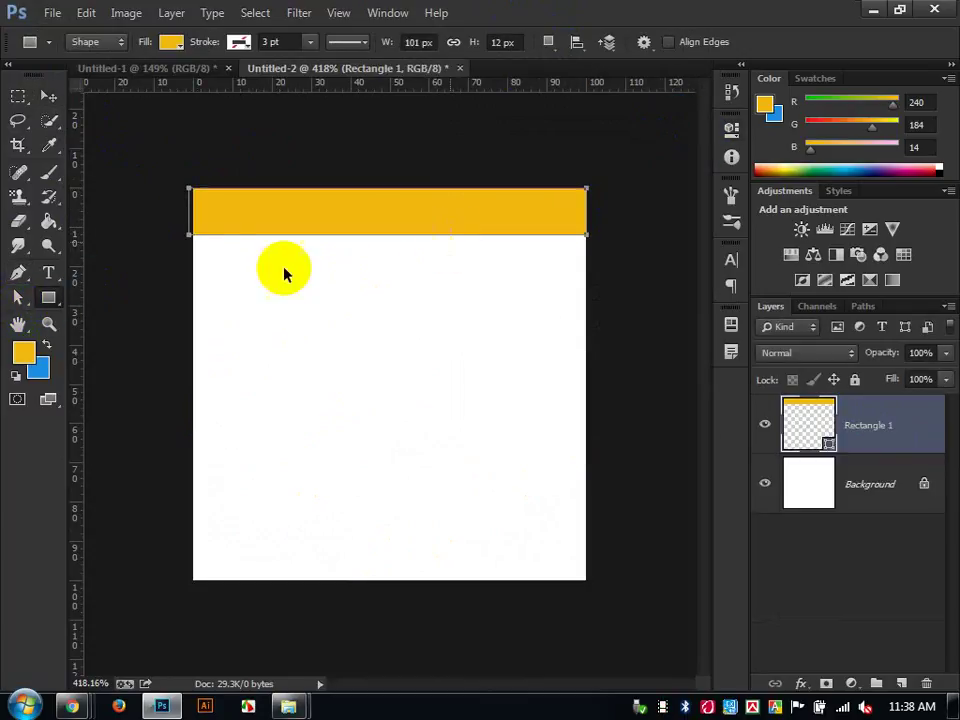
Transform the rectangle into a corner-to-corner diagonal stripe, rotated about -45° and stretched to about 140% width.
key(ctrl+t)
drag(276, 216, 287, 406)
drag(419, 499, 391, 394)
drag(469, 295, 611, 240)
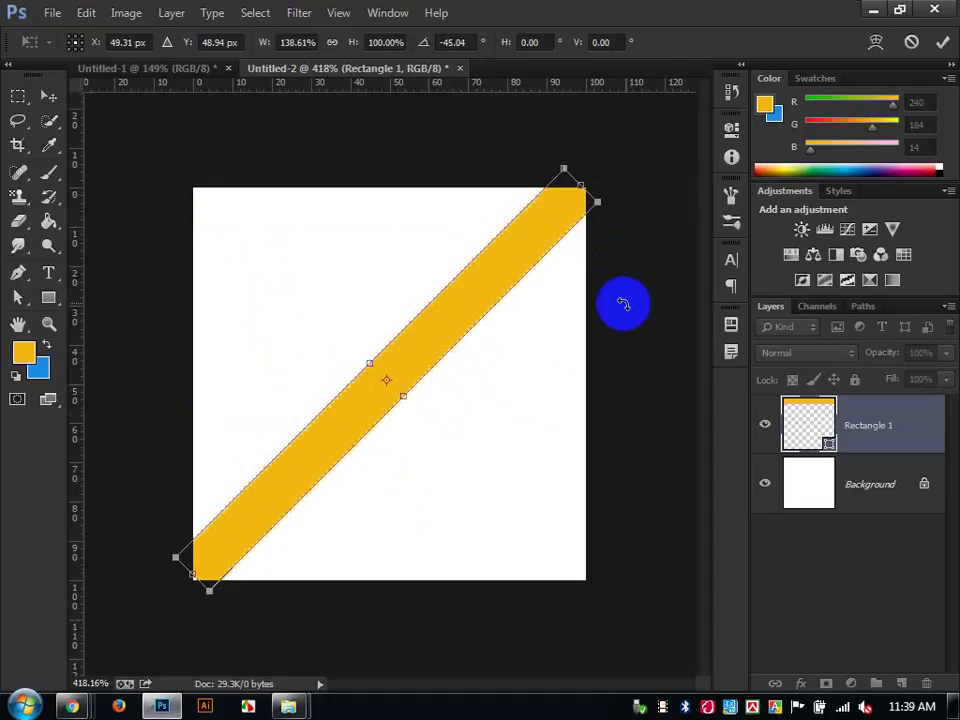
key(Down)
key(Right)
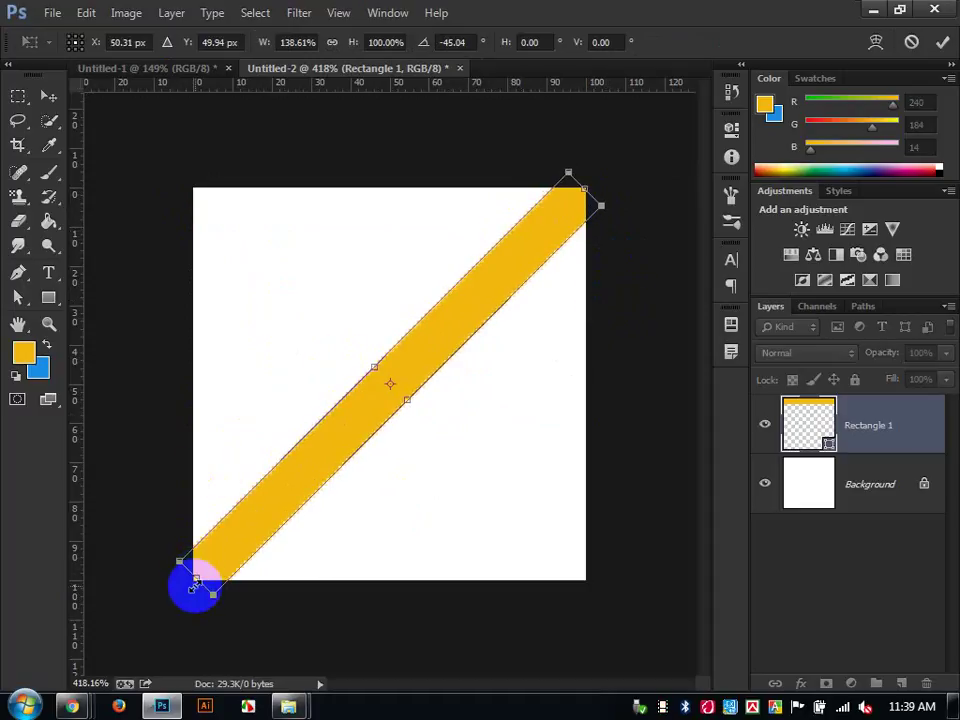
drag(195, 583, 190, 588)
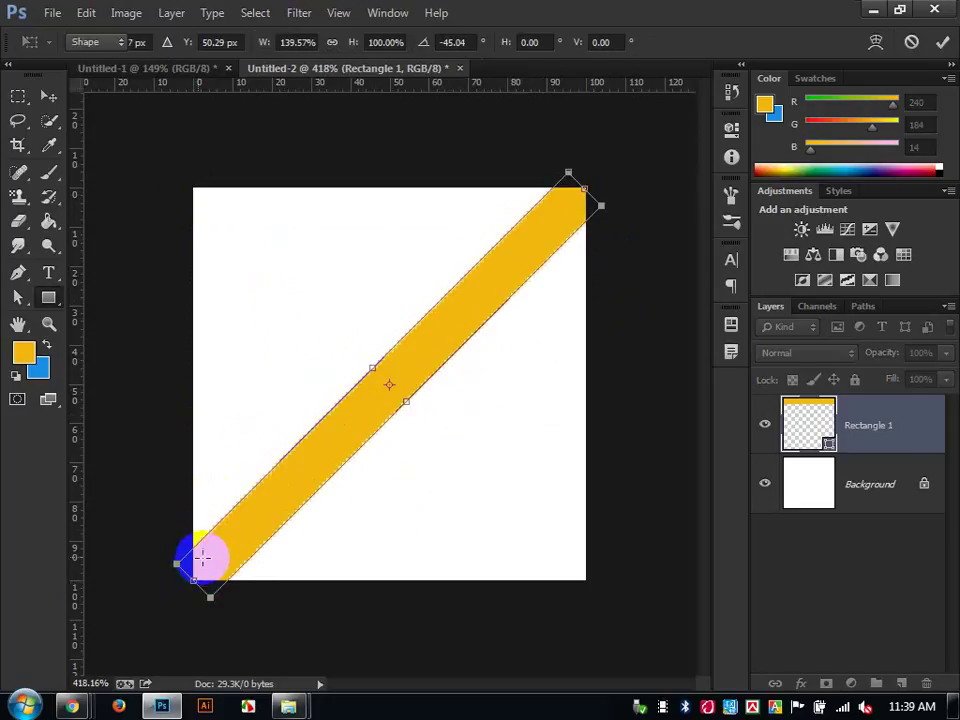
key(Return)
Duplicate the diagonal stripe twice, placing one copy towards the upper-left corner and the other towards the lower-right corner.
click(47, 93)
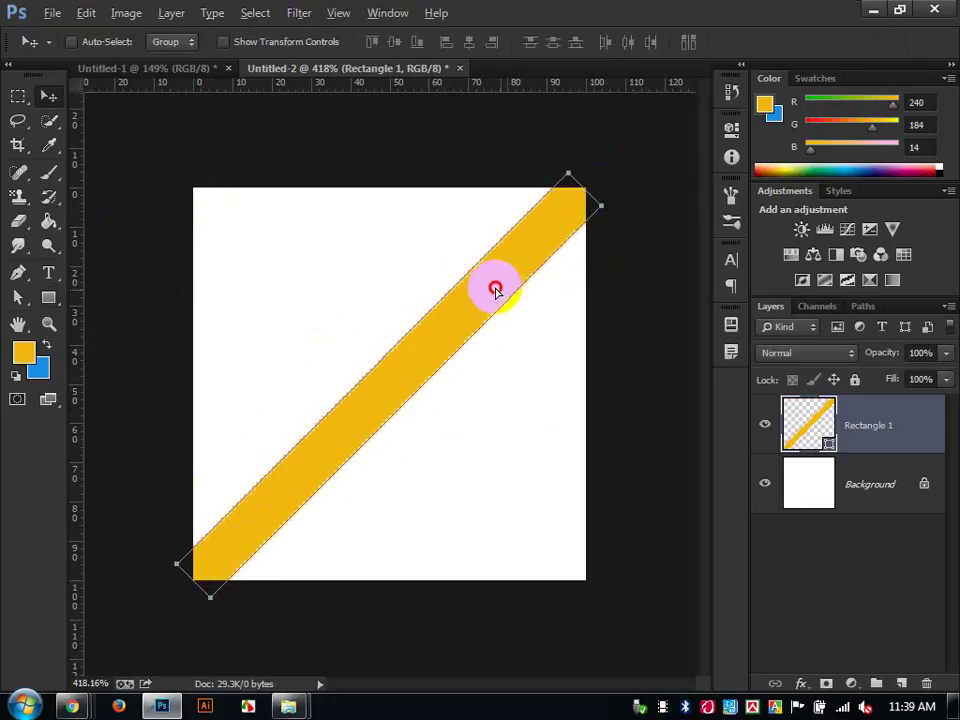
drag(493, 285, 445, 193)
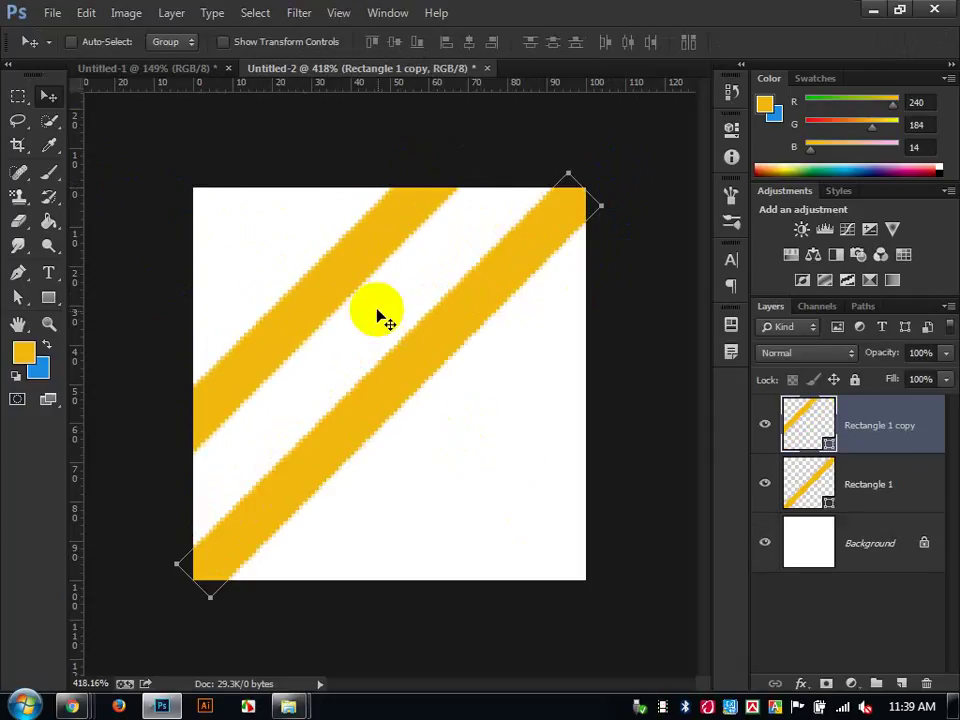
drag(401, 352, 510, 467)
Measure the gaps on both sides of the central stripe with the Ruler Tool.
scroll(388, 403, up, 2)
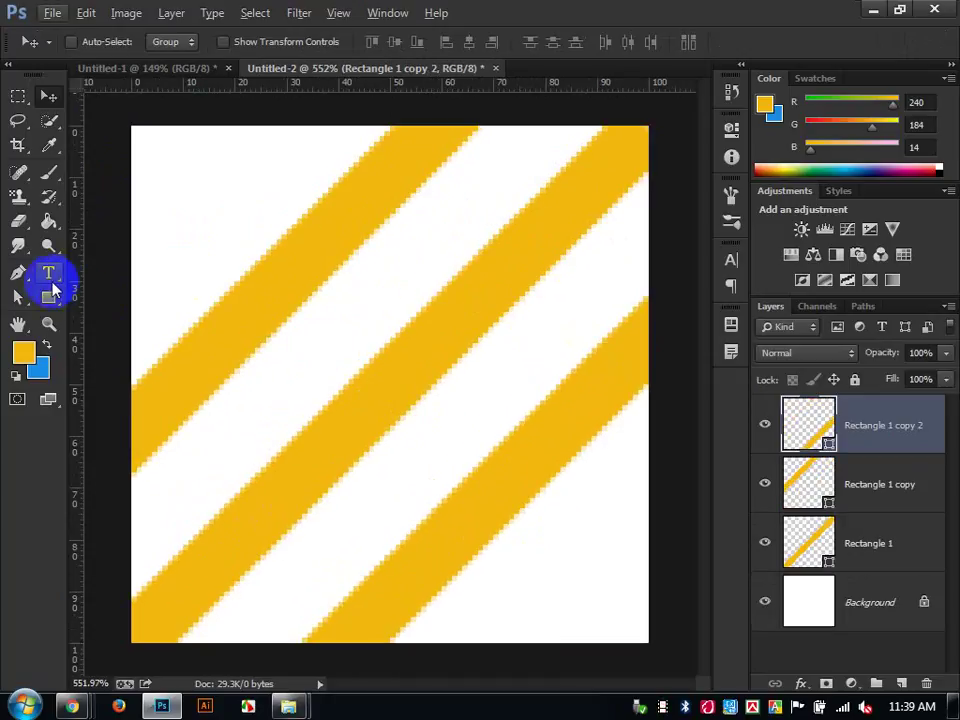
click(21, 175)
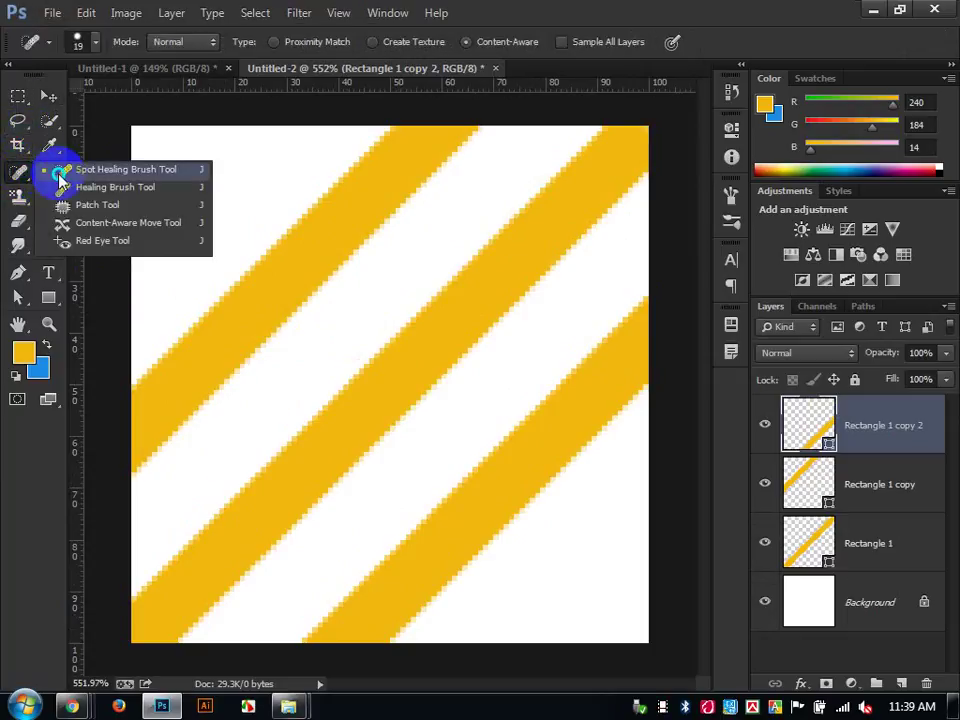
drag(47, 148, 100, 181)
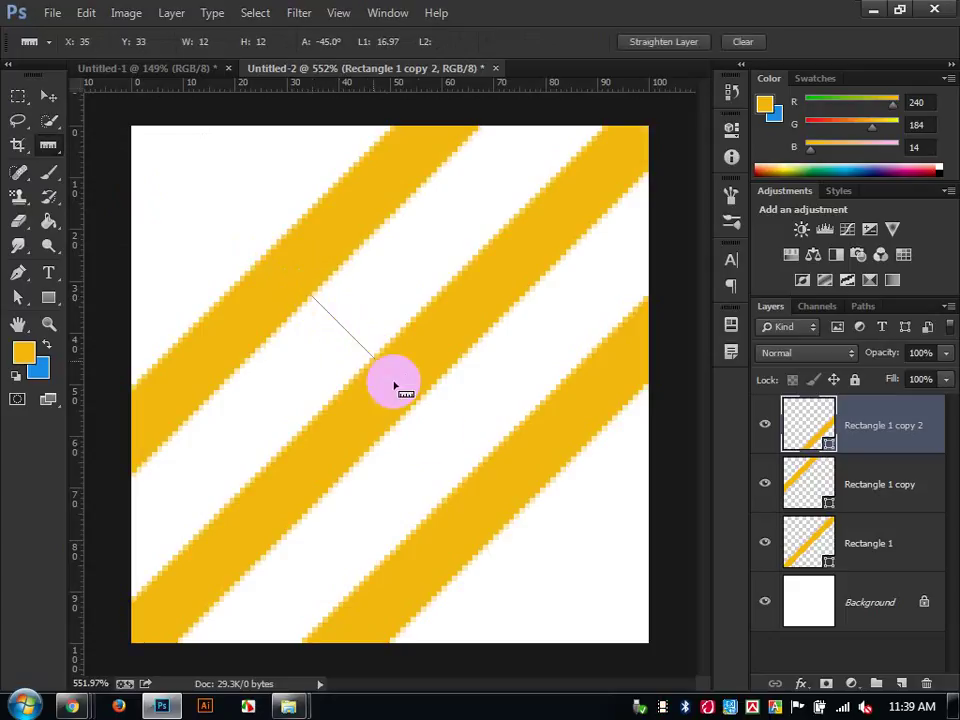
drag(420, 398, 470, 451)
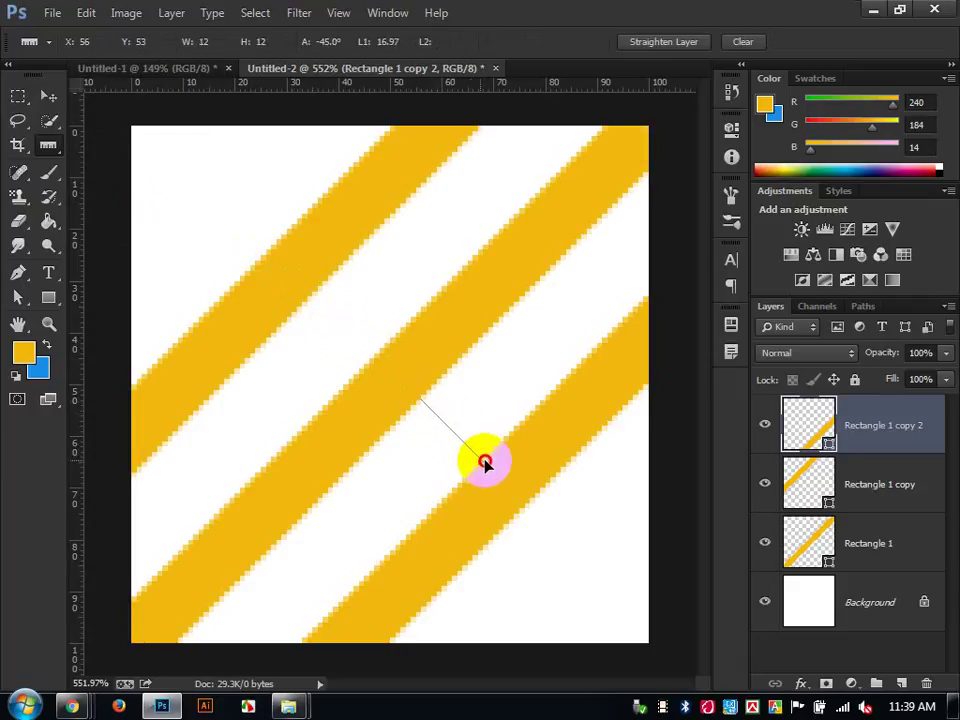
drag(485, 463, 484, 462)
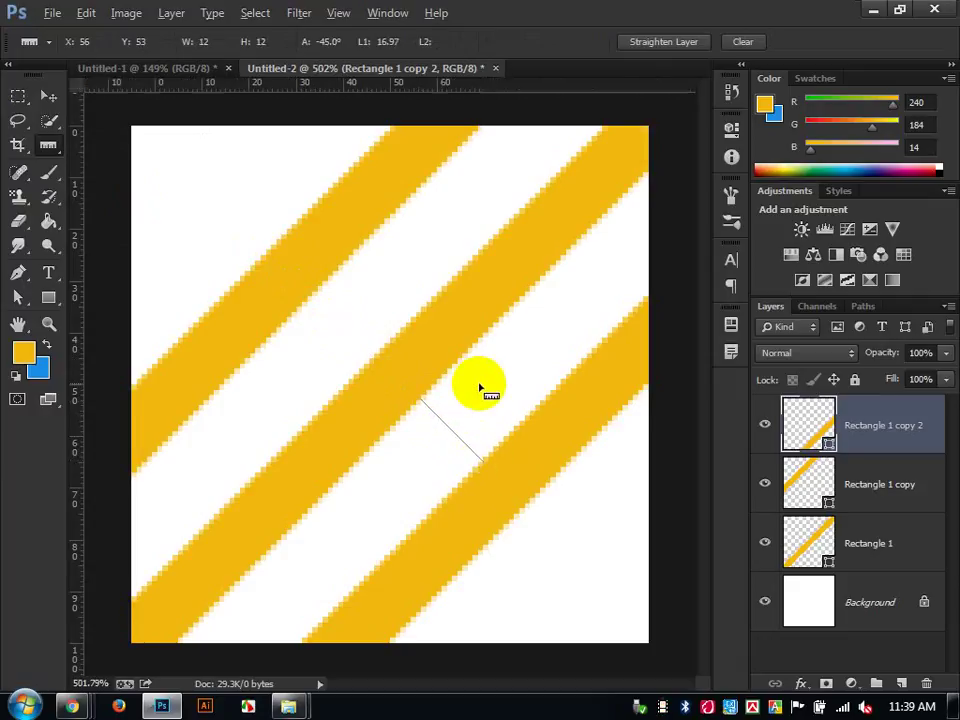
Define the corner-to-corner stripe artwork as another pattern, keeping the suggested name.
scroll(289, 225, down, 3)
click(48, 95)
click(126, 12)
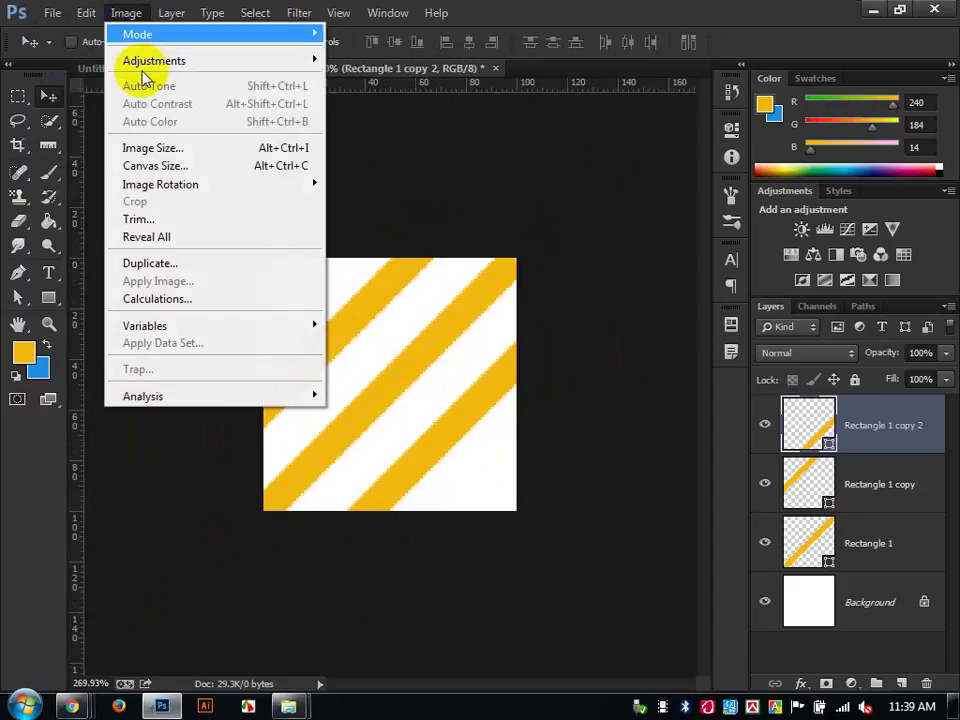
mouse_move(86, 12)
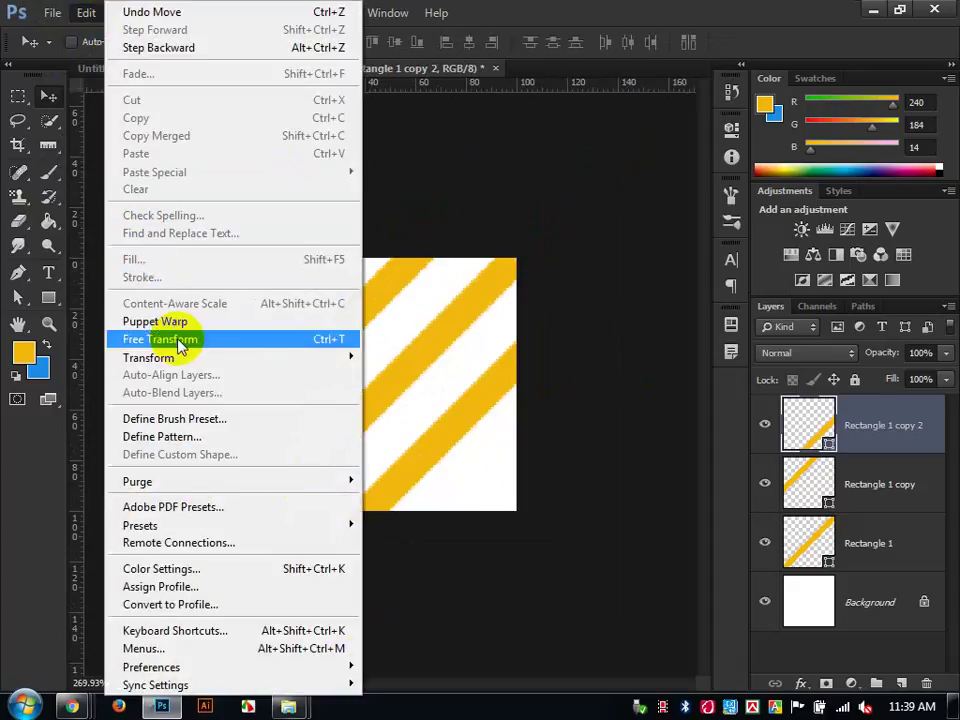
click(223, 437)
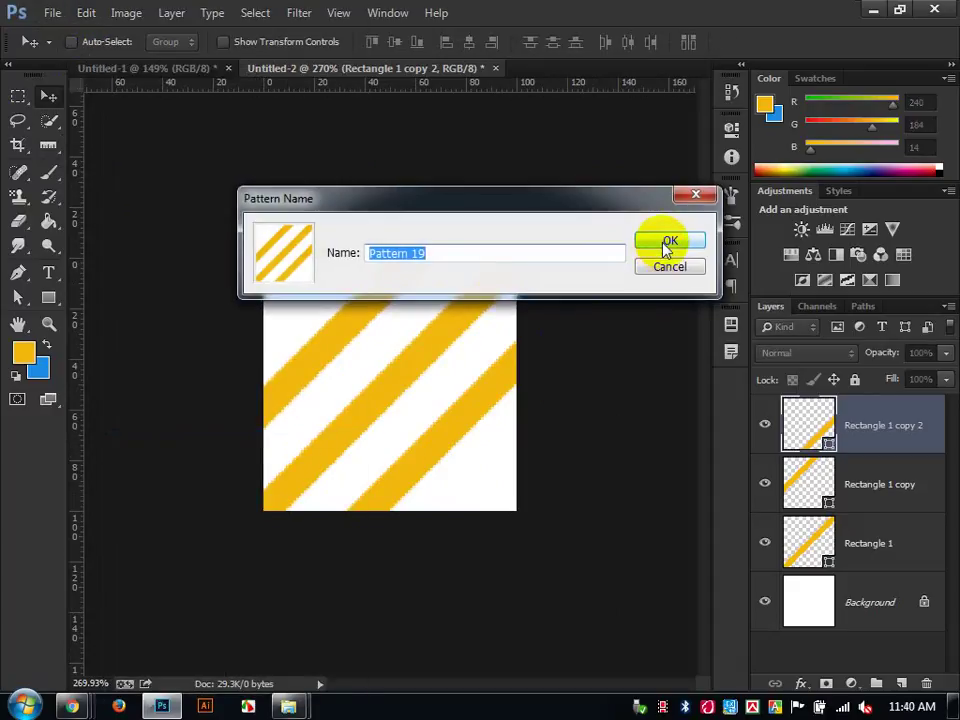
click(667, 245)
Paint a horizontal test stroke across the blank Untitled-1 canvas with the Pattern Stamp Tool, using the newest diagonal stripe pattern.
click(165, 64)
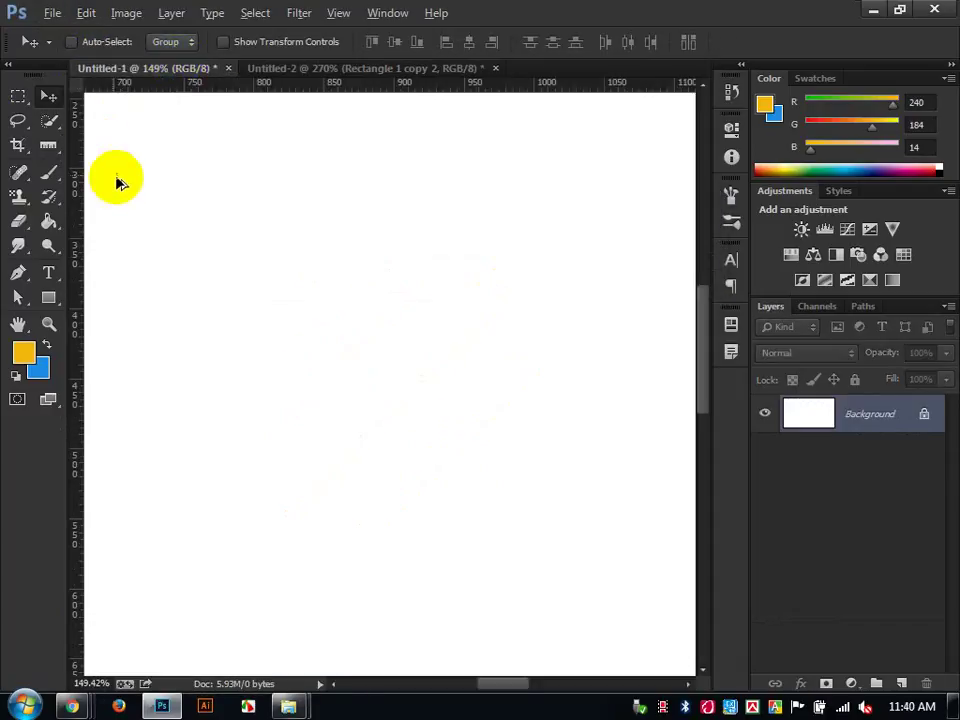
scroll(116, 182, down, 3)
click(18, 196)
drag(146, 261, 360, 248)
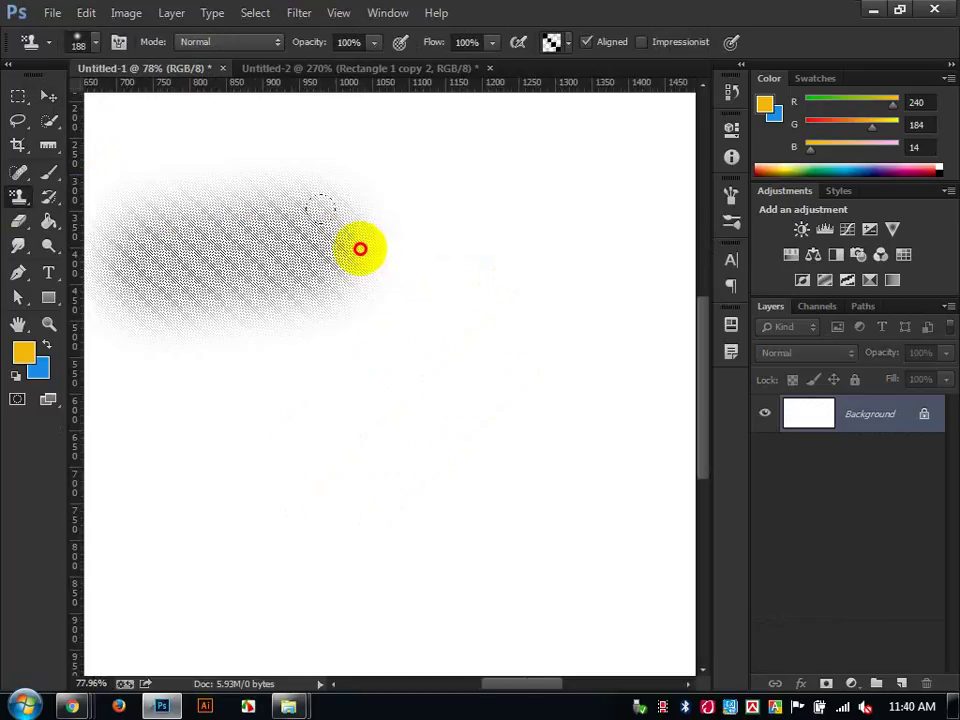
key(ctrl+z)
click(560, 42)
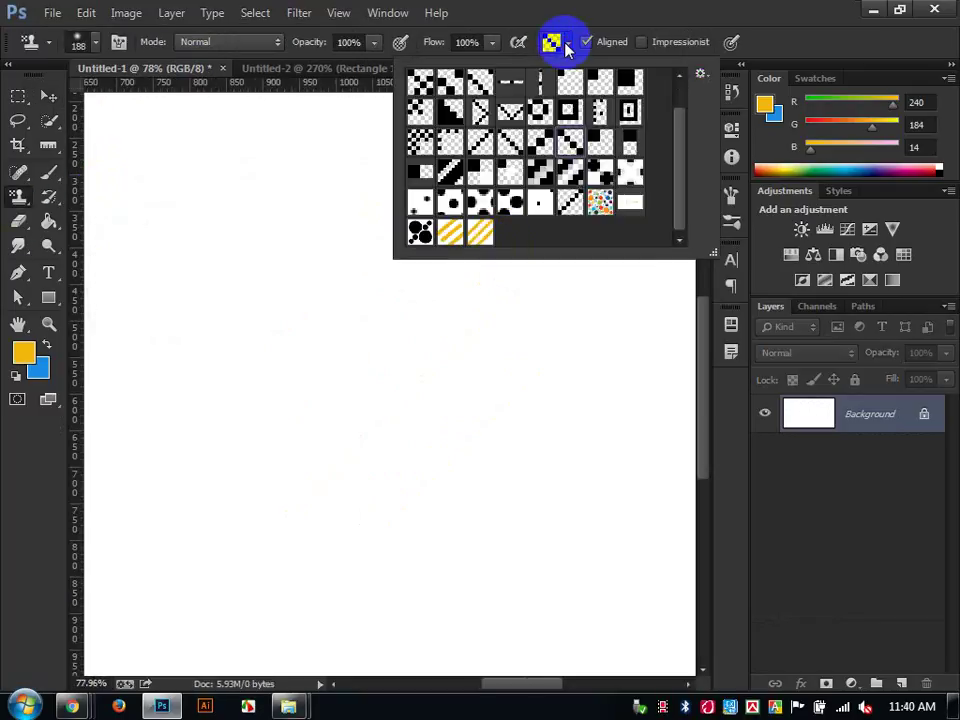
click(488, 237)
mouse_move(126, 324)
mouse_down()
mouse_move(508, 321)
mouse_move(572, 335)
mouse_up()
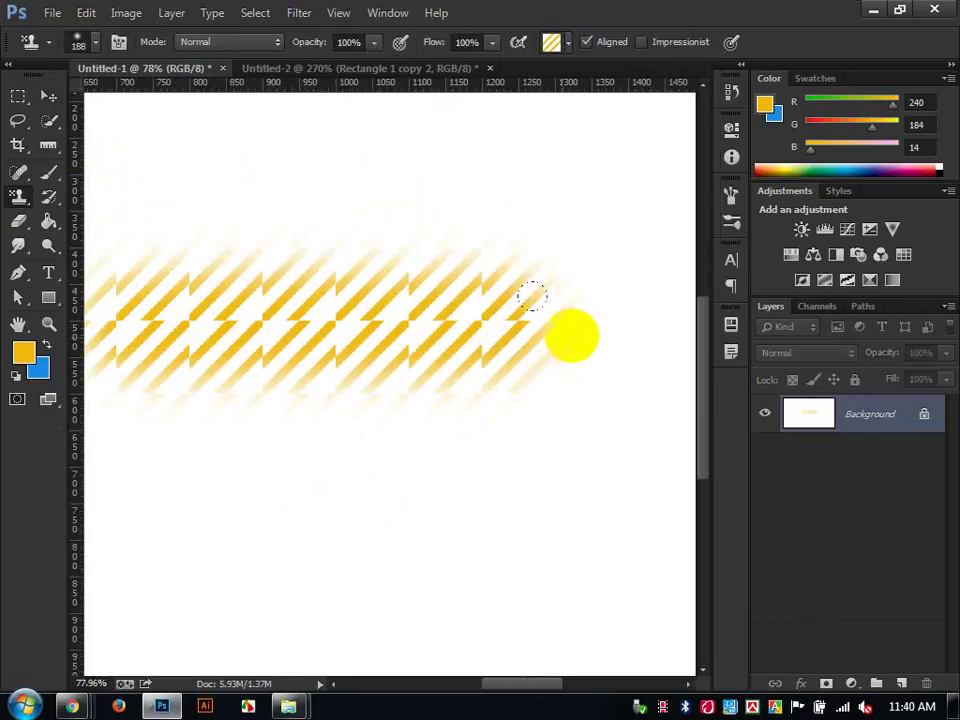
scroll(306, 400, up, 5)
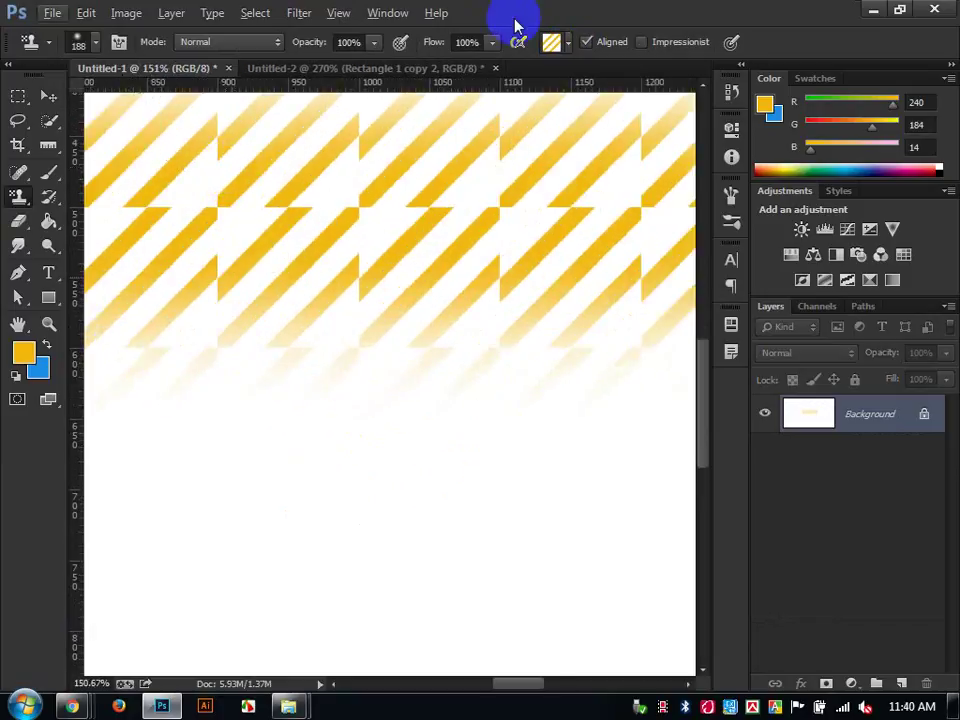
In Untitled-2, shift the lower-right stripe slightly towards the lower-right corner and the upper-left stripe slightly towards the upper-left corner.
click(426, 70)
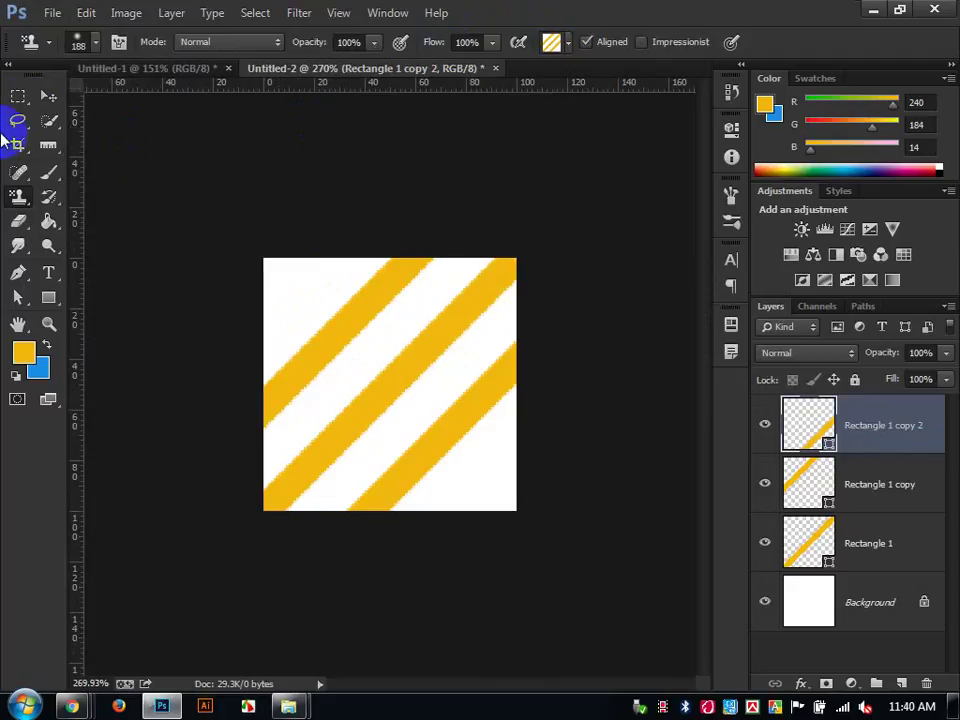
click(48, 96)
drag(587, 466, 602, 472)
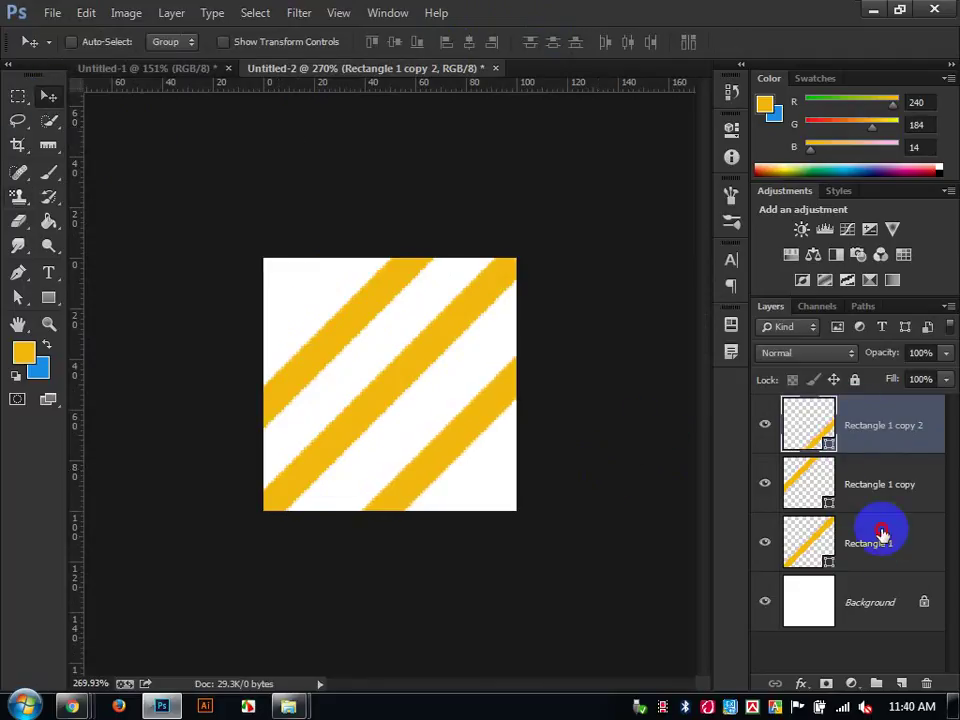
click(879, 531)
drag(521, 435, 562, 455)
shift+click(836, 482)
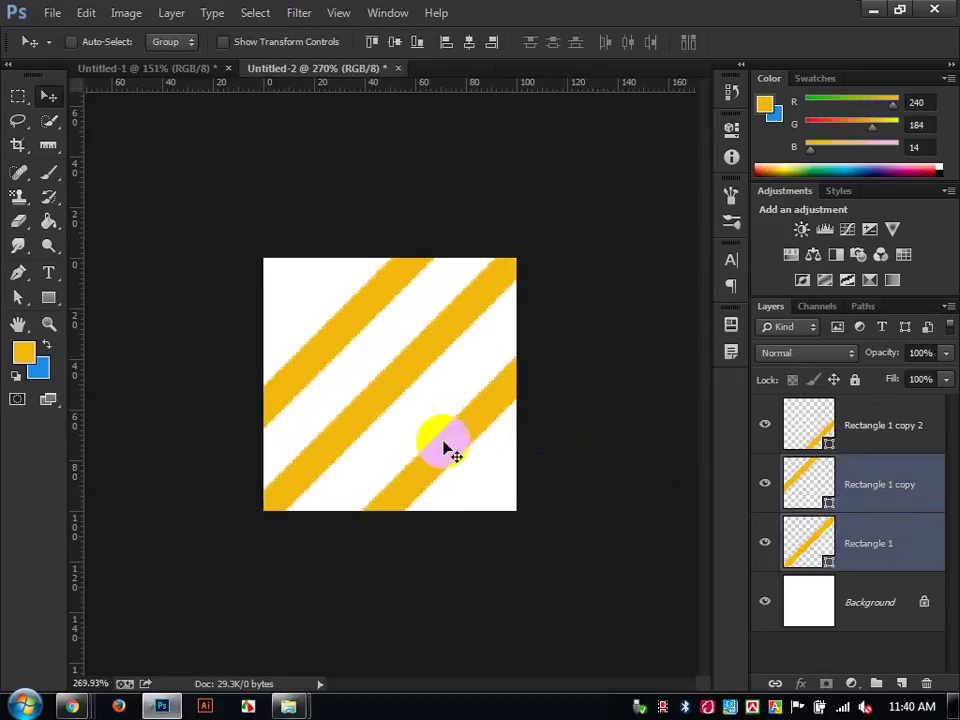
click(860, 497)
drag(429, 394, 404, 384)
Define the adjusted three-stripe tile as a new pattern, keeping the suggested name.
click(101, 17)
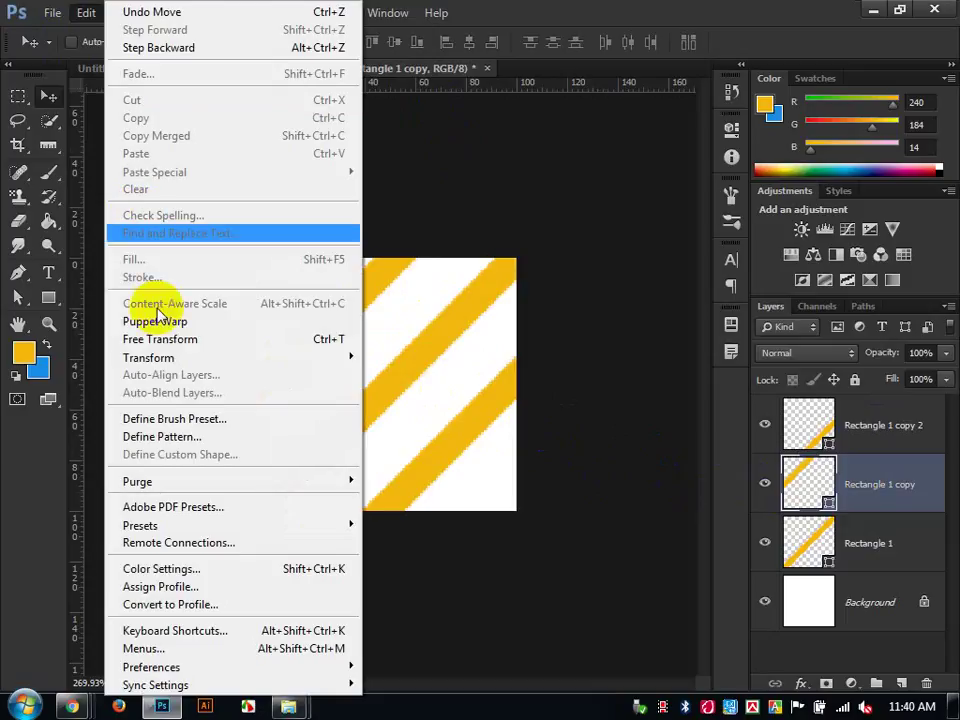
click(182, 439)
click(677, 243)
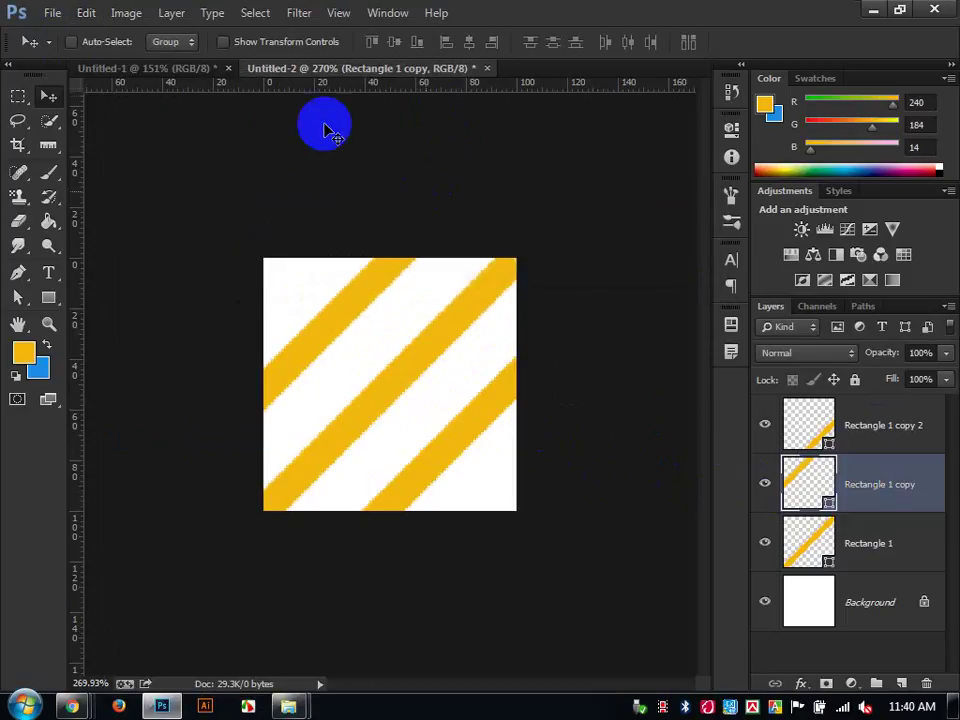
Replace the test stroke in Untitled-1 with one of the adjusted stripe pattern, and undo it after checking the seams.
click(190, 70)
click(20, 197)
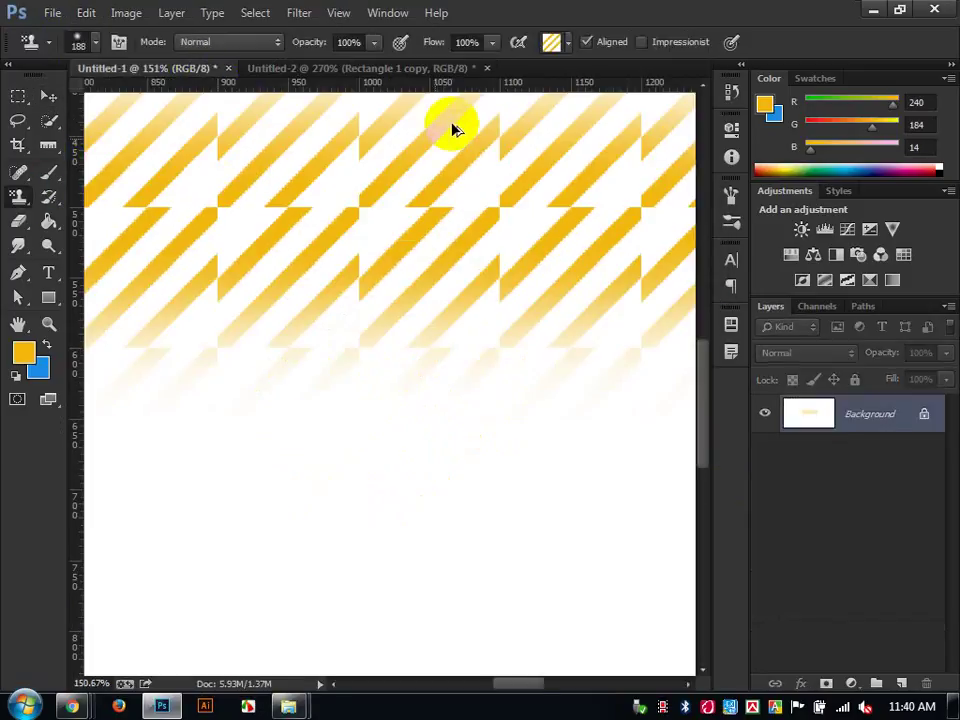
key(ctrl+z)
click(569, 45)
click(518, 229)
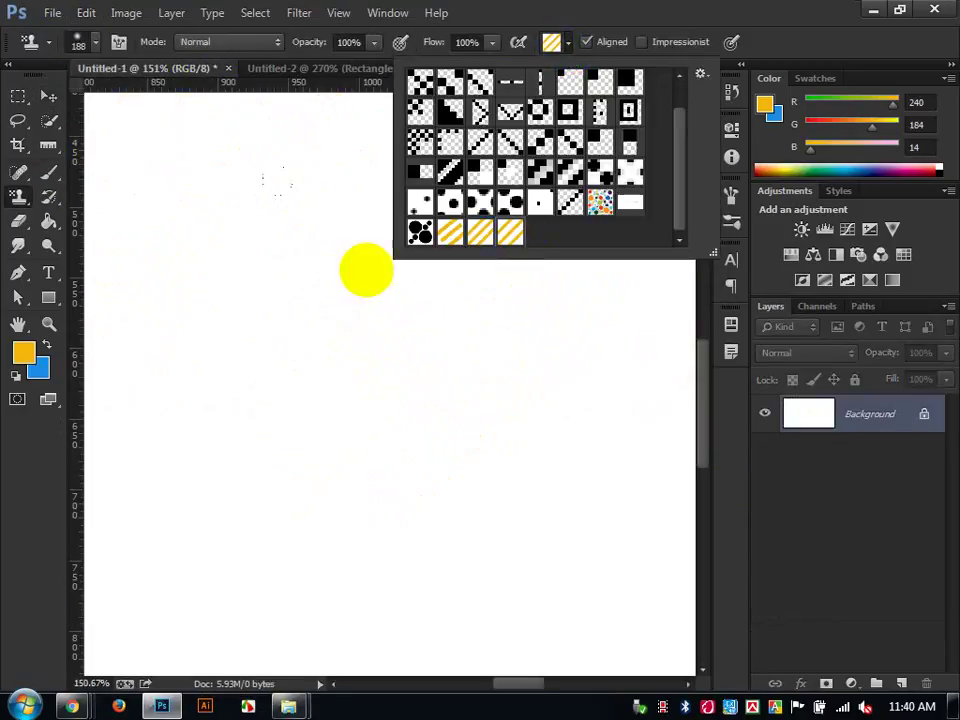
mouse_move(265, 313)
mouse_down()
mouse_move(318, 328)
mouse_move(364, 310)
mouse_move(295, 266)
mouse_move(368, 319)
mouse_up()
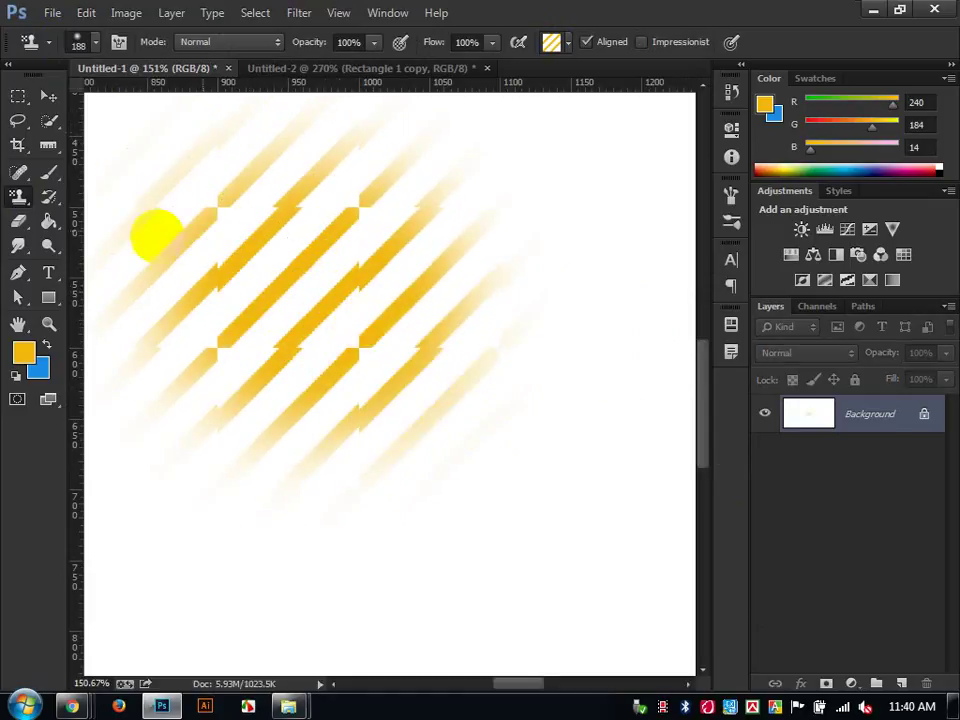
click(50, 97)
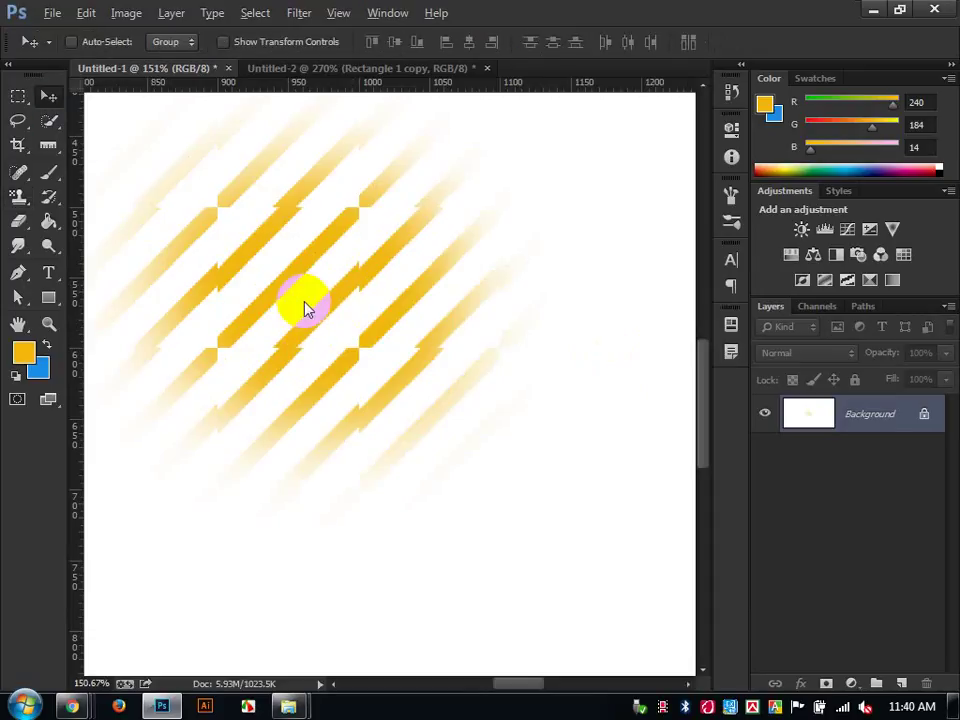
key(ctrl+z)
Scale all three stripe layers in Untitled-2 together to about 55% and centre them inside the tile.
click(375, 68)
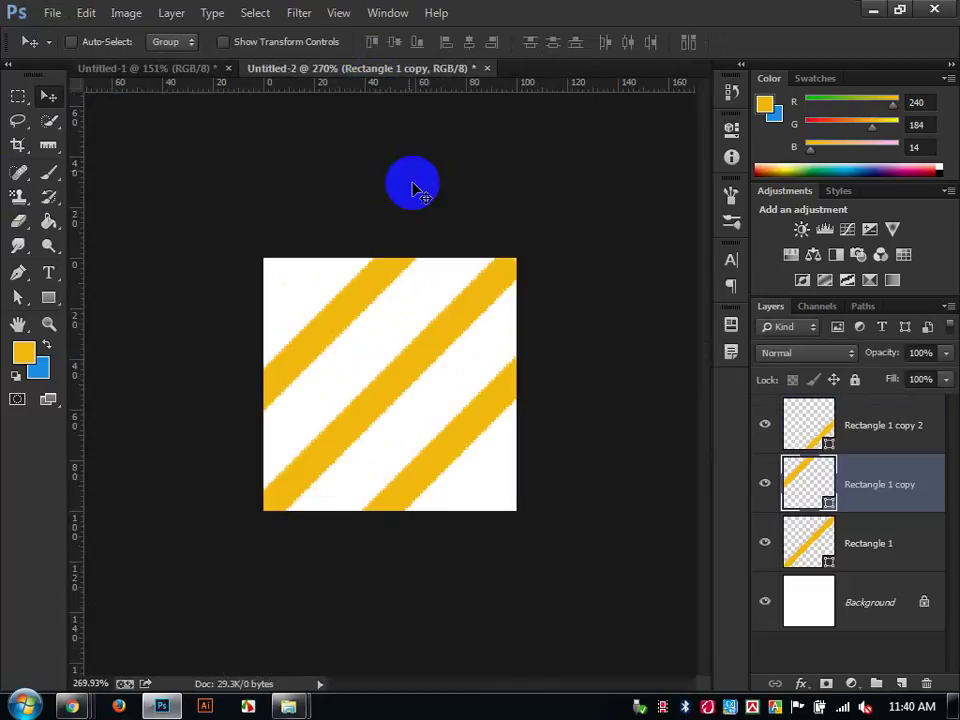
click(884, 428)
shift+click(880, 545)
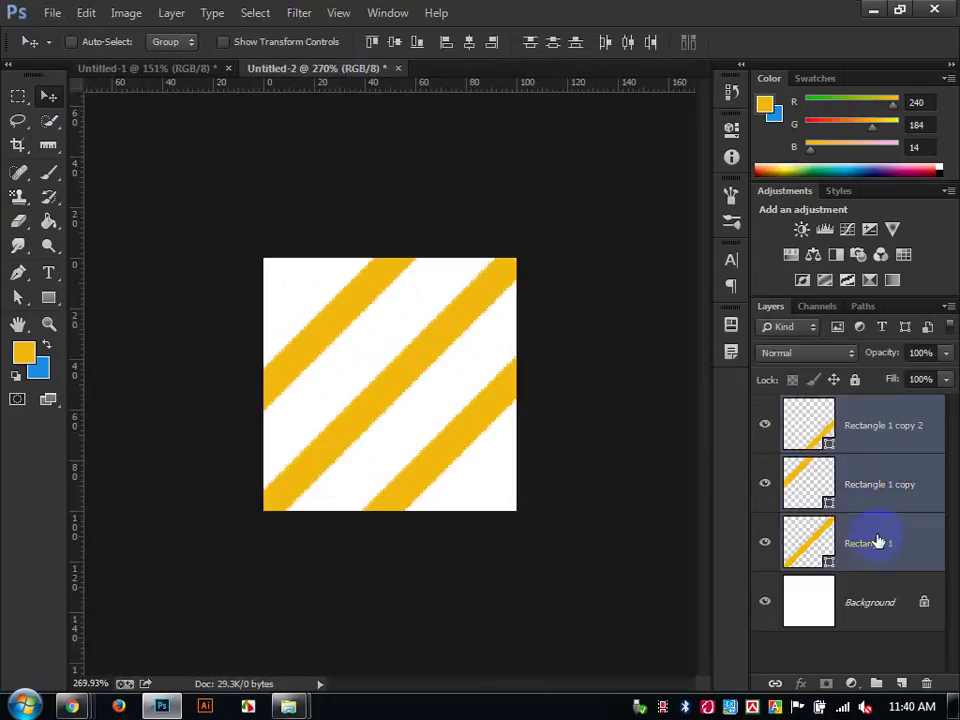
key(ctrl+t)
drag(602, 183, 503, 268)
drag(458, 317, 450, 322)
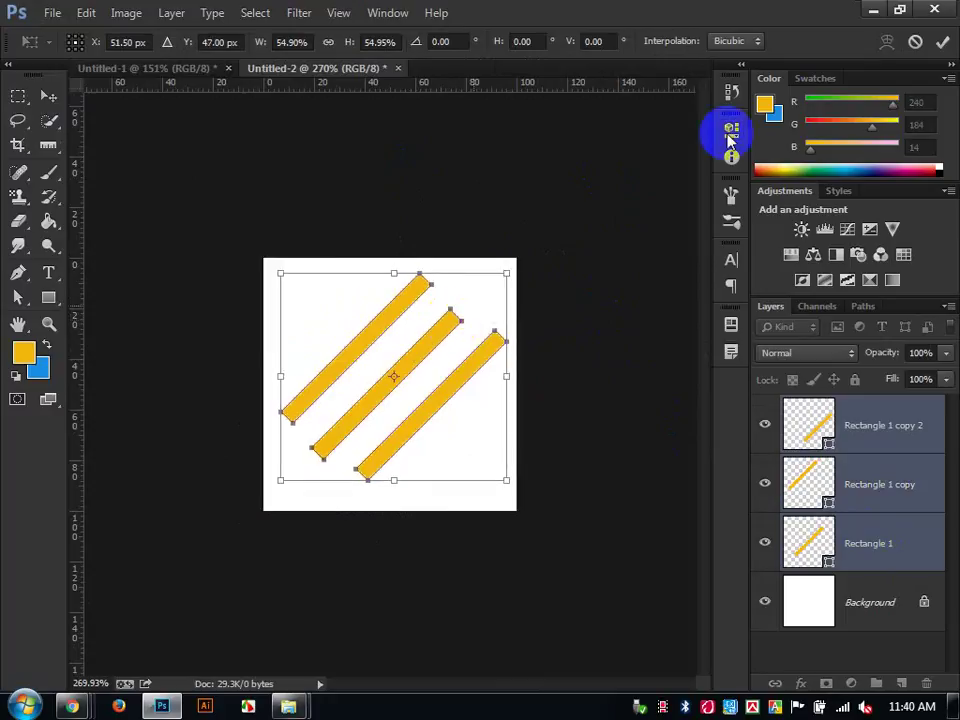
click(944, 43)
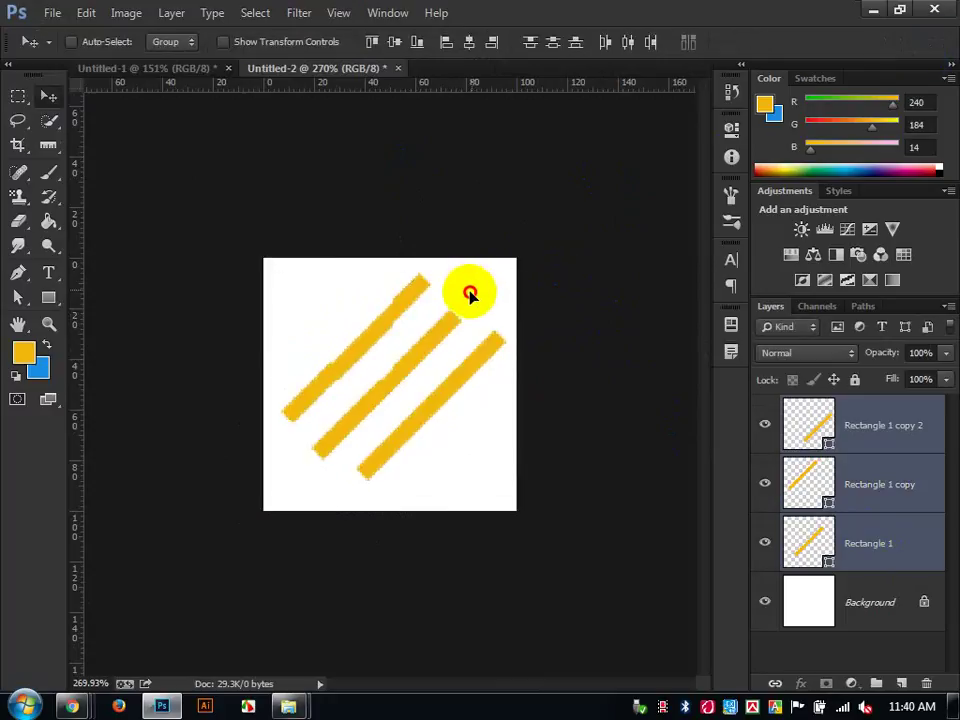
Define the tile with the shortened, centred stripes as a pattern, keeping the suggested name.
click(135, 17)
click(176, 437)
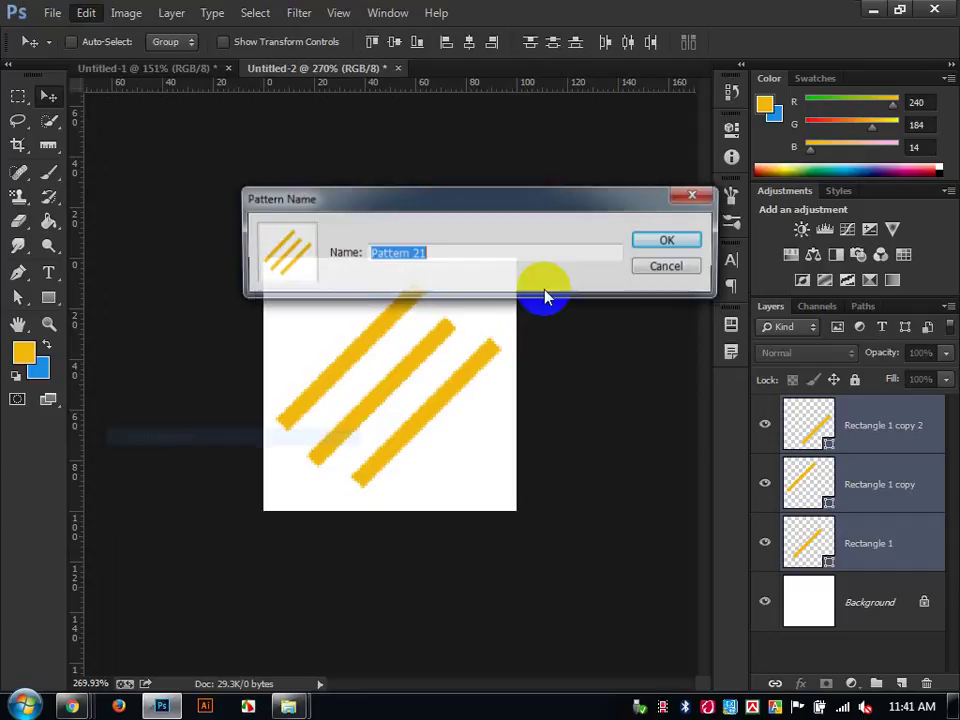
click(670, 244)
Select the shortened-stripe pattern for the Pattern Stamp Tool and paint a first stroke with it in Untitled-1.
click(160, 68)
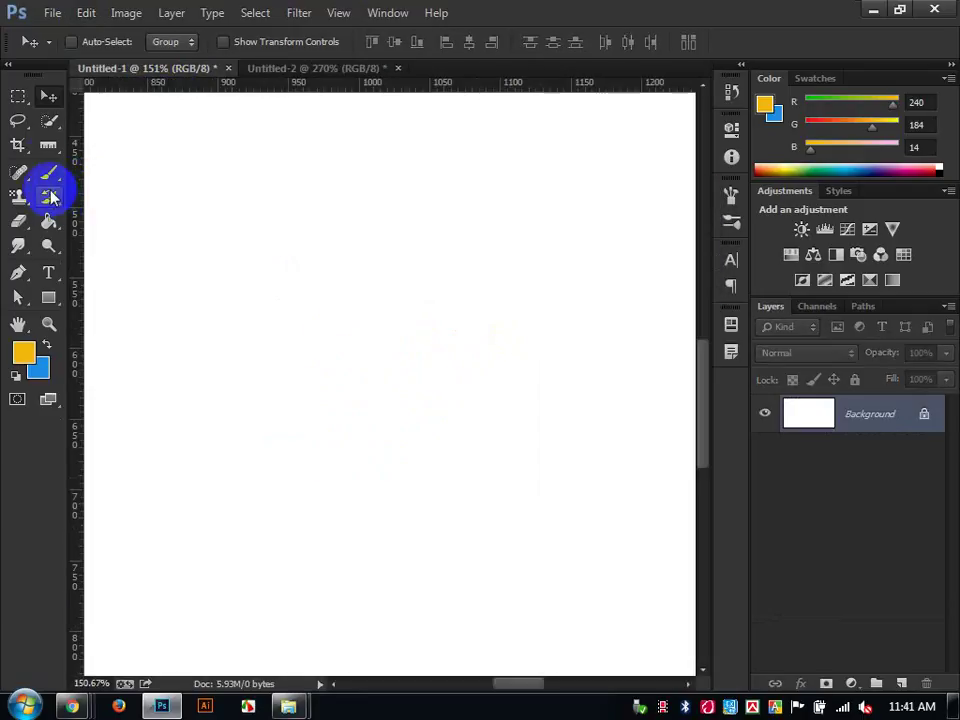
click(24, 200)
mouse_move(262, 240)
mouse_down()
mouse_move(497, 325)
mouse_move(408, 390)
mouse_up()
key(ctrl+z)
click(567, 45)
click(549, 226)
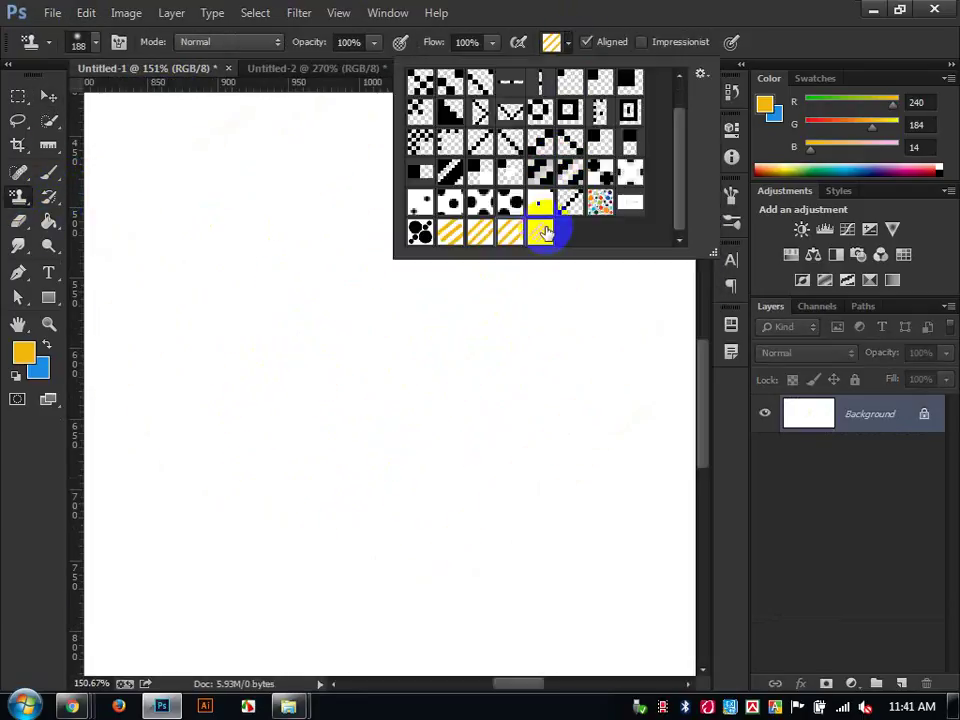
mouse_move(231, 368)
mouse_down()
mouse_move(193, 375)
mouse_move(552, 277)
mouse_up()
Cover the rest of the Untitled-1 canvas with the shortened-stripe pattern.
scroll(551, 277, down, 4)
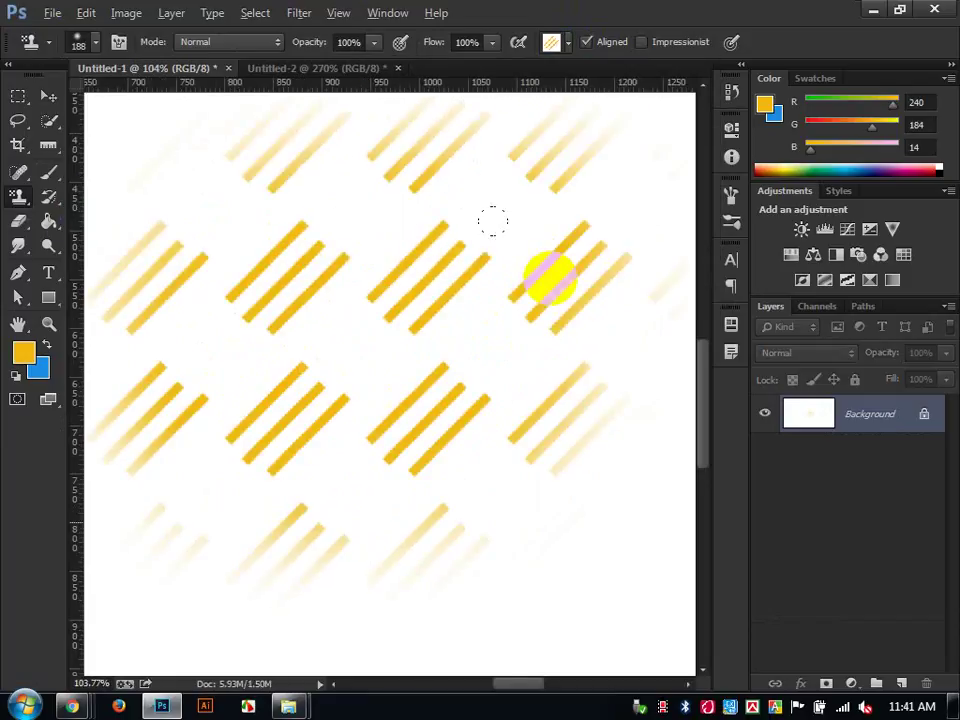
mouse_move(196, 260)
mouse_down()
mouse_move(40, 192)
mouse_move(609, 109)
mouse_move(519, 161)
mouse_move(580, 180)
mouse_move(39, 125)
mouse_move(257, 279)
mouse_move(480, 300)
mouse_move(176, 346)
mouse_move(5, 396)
mouse_move(472, 584)
mouse_move(578, 428)
mouse_up()
scroll(519, 161, down, 2)
drag(566, 373, 343, 426)
mouse_move(410, 430)
mouse_down()
mouse_move(690, 448)
mouse_move(718, 332)
mouse_move(724, 184)
mouse_move(451, 96)
mouse_move(58, 107)
mouse_move(684, 99)
mouse_move(664, 225)
mouse_move(79, 253)
mouse_move(311, 251)
mouse_move(145, 362)
mouse_move(139, 514)
mouse_move(195, 380)
mouse_up()
scroll(660, 208, down, 2)
scroll(660, 208, down, 1)
scroll(262, 370, up, 3)
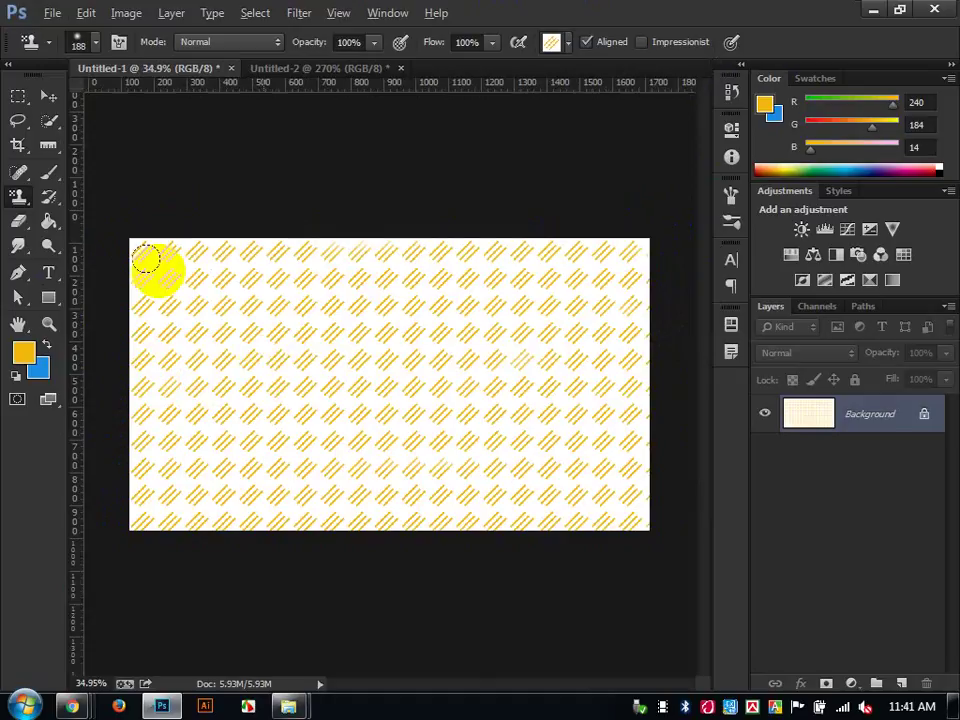
Switch to the Clone Stamp Tool and add a Gradient fill layer using the Foreground to Background preset.
drag(22, 200, 72, 203)
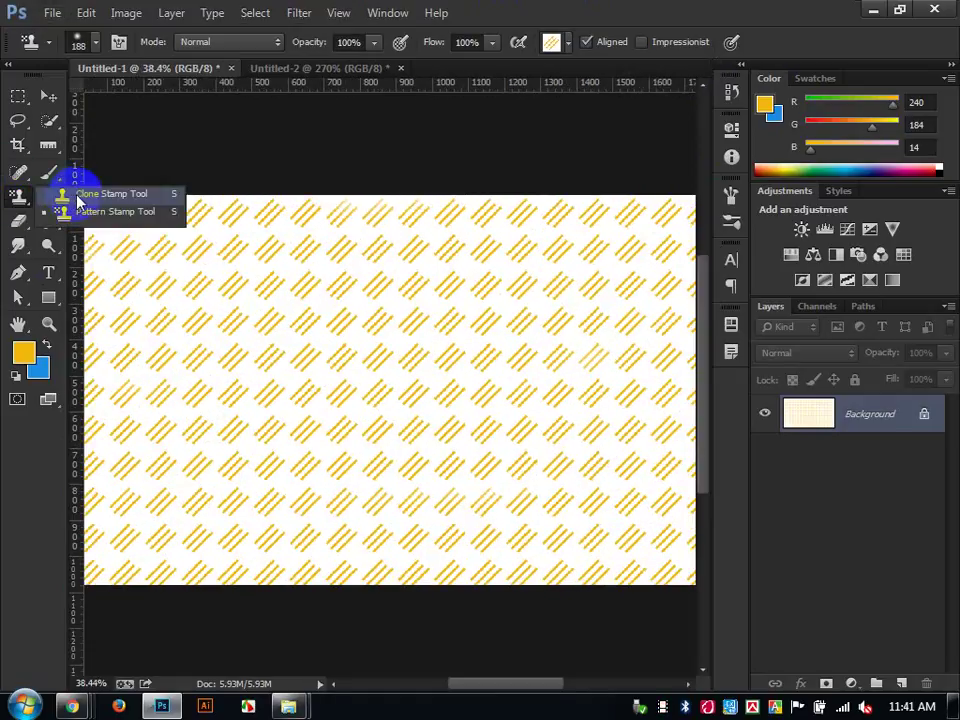
drag(79, 197, 79, 195)
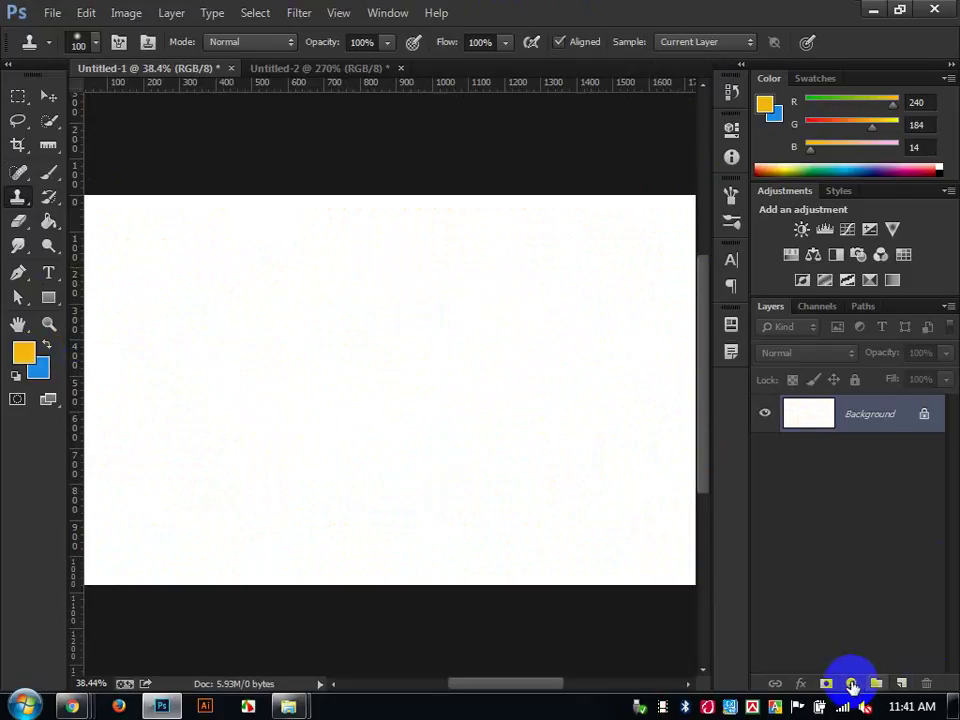
click(851, 683)
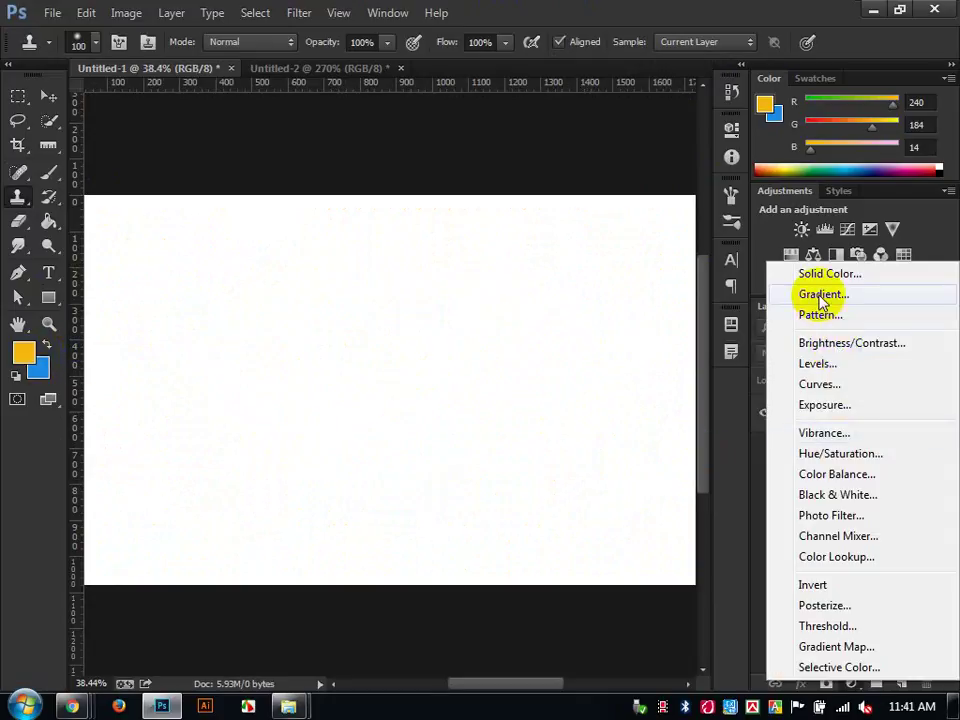
click(821, 295)
click(711, 192)
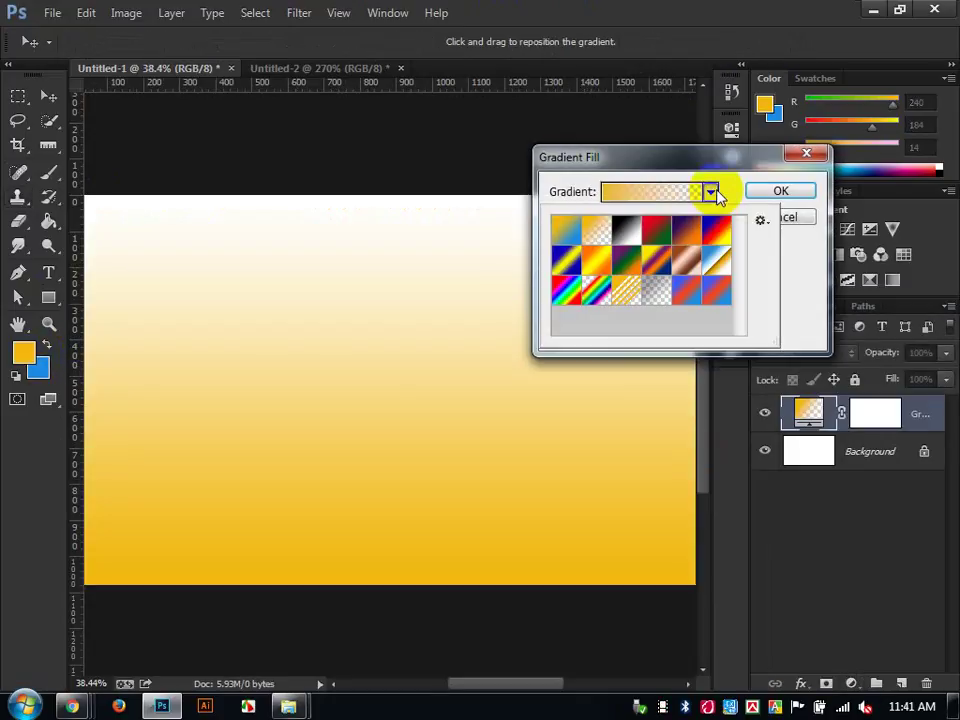
click(567, 232)
click(611, 163)
Change the gradient's yellow colour stop to dark blue #00286b.
click(624, 192)
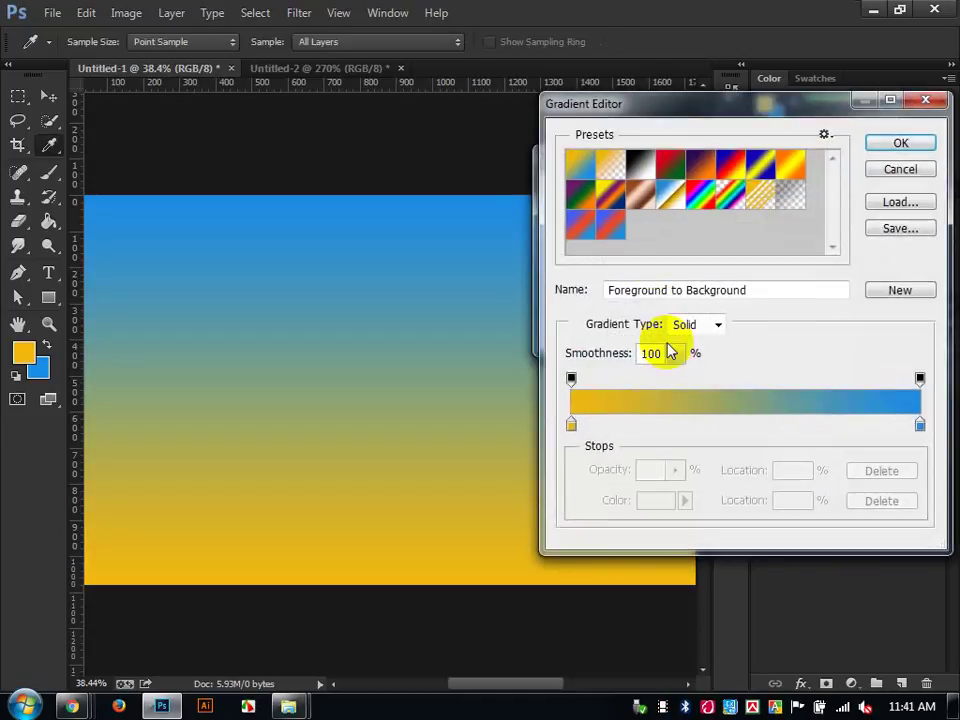
click(920, 425)
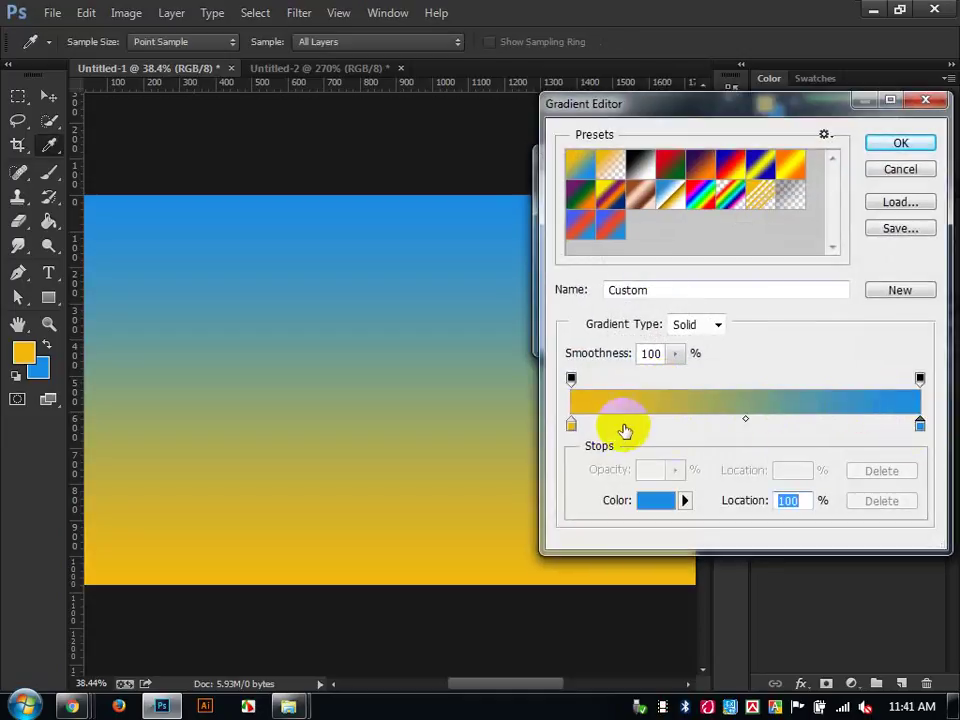
double_click(572, 425)
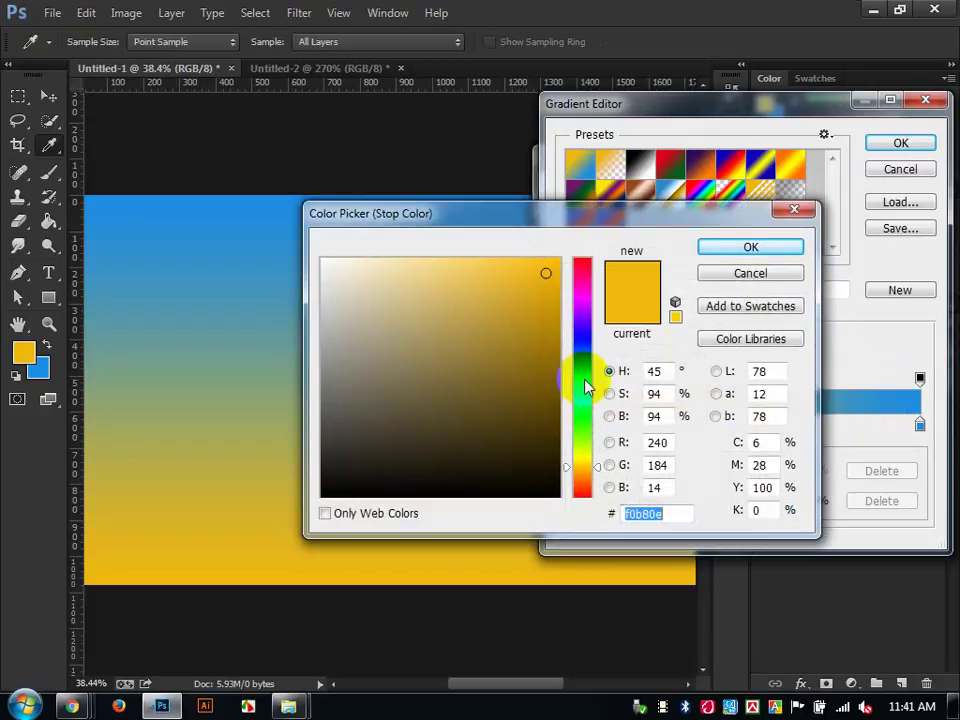
click(582, 355)
click(558, 397)
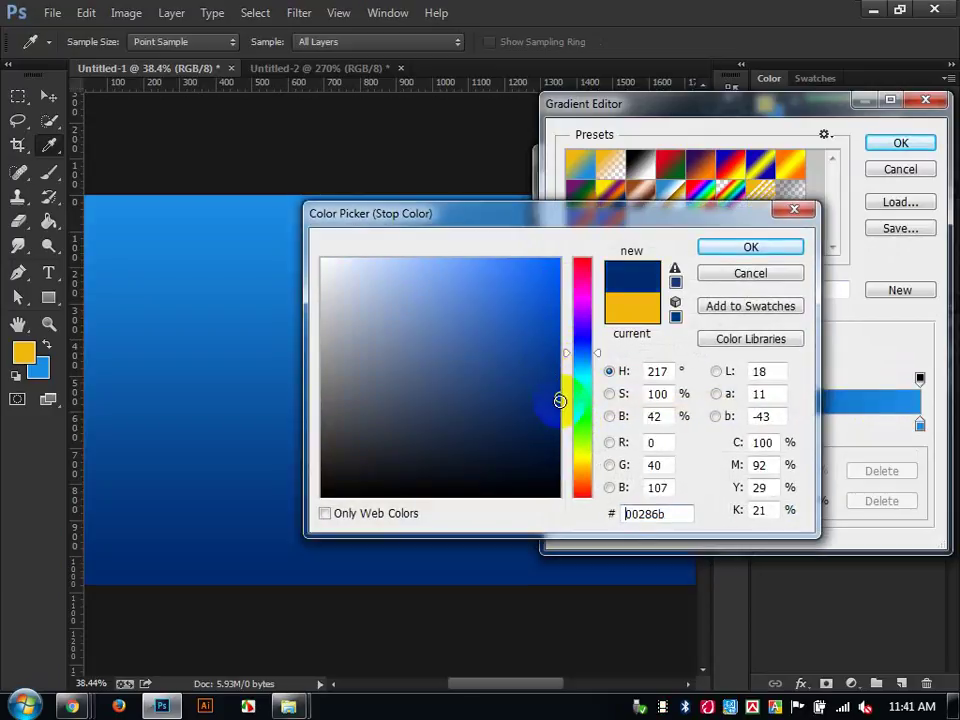
click(750, 246)
click(900, 143)
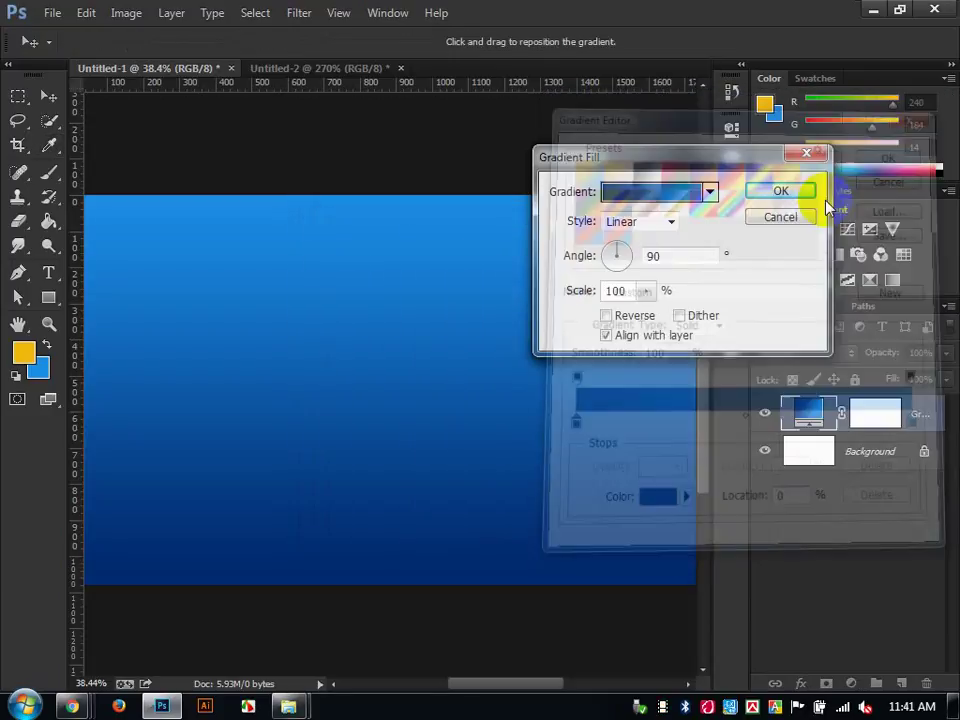
Set the gradient fill to Radial style, reversed, with a 0° angle and 149% scale, and apply it.
click(677, 220)
click(649, 253)
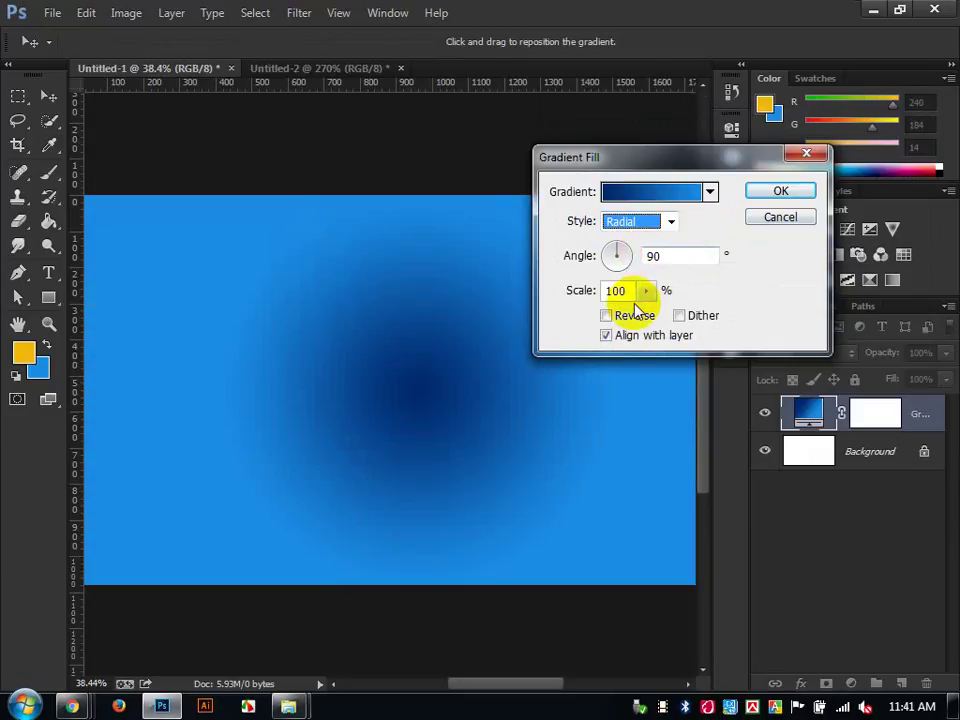
click(630, 316)
click(618, 256)
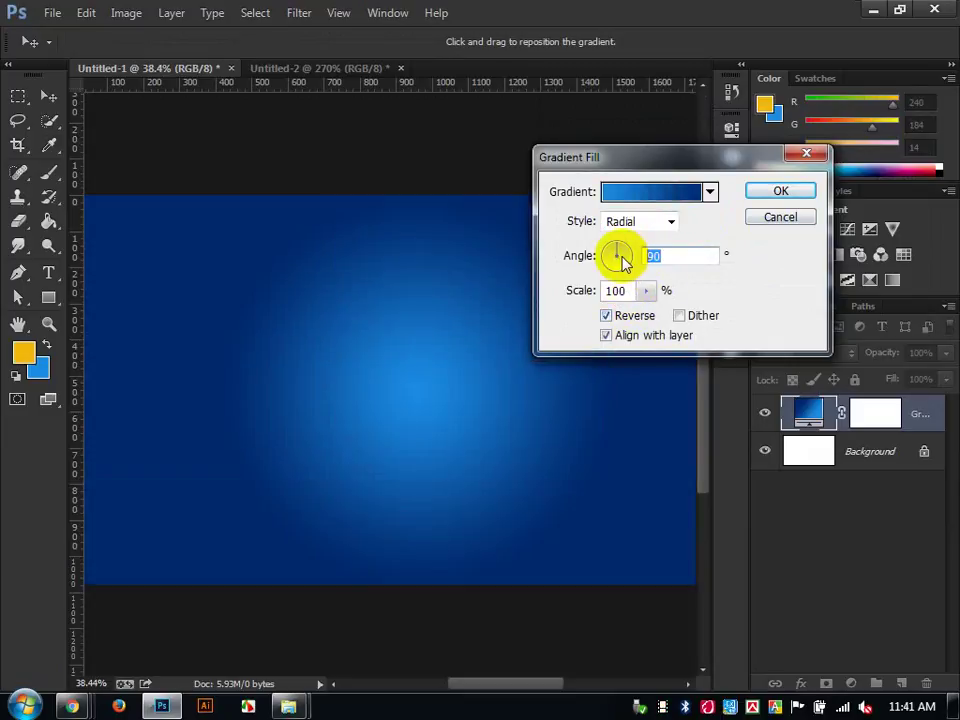
text(0)
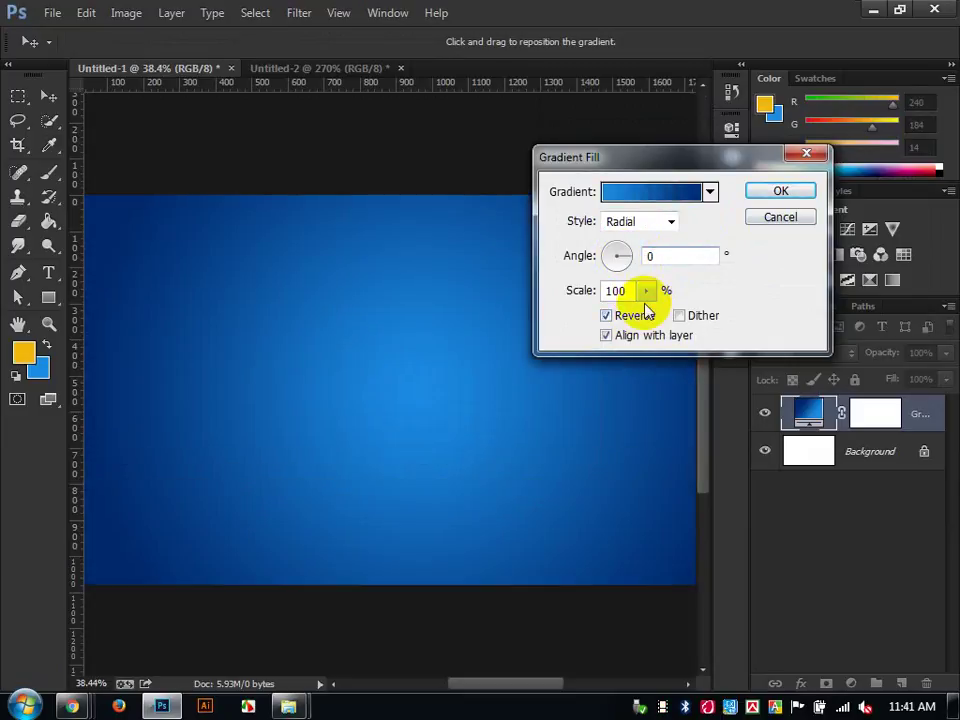
click(646, 290)
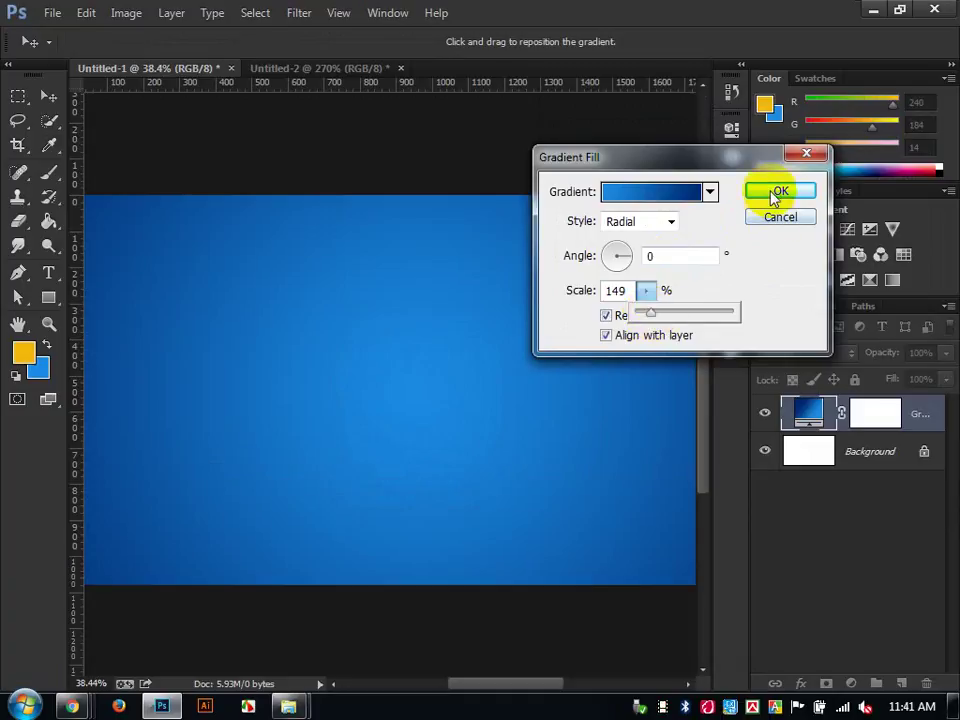
click(780, 191)
Add a text layer reading "NEW YEAR" at 240 pt near the middle of the blue gradient.
click(48, 96)
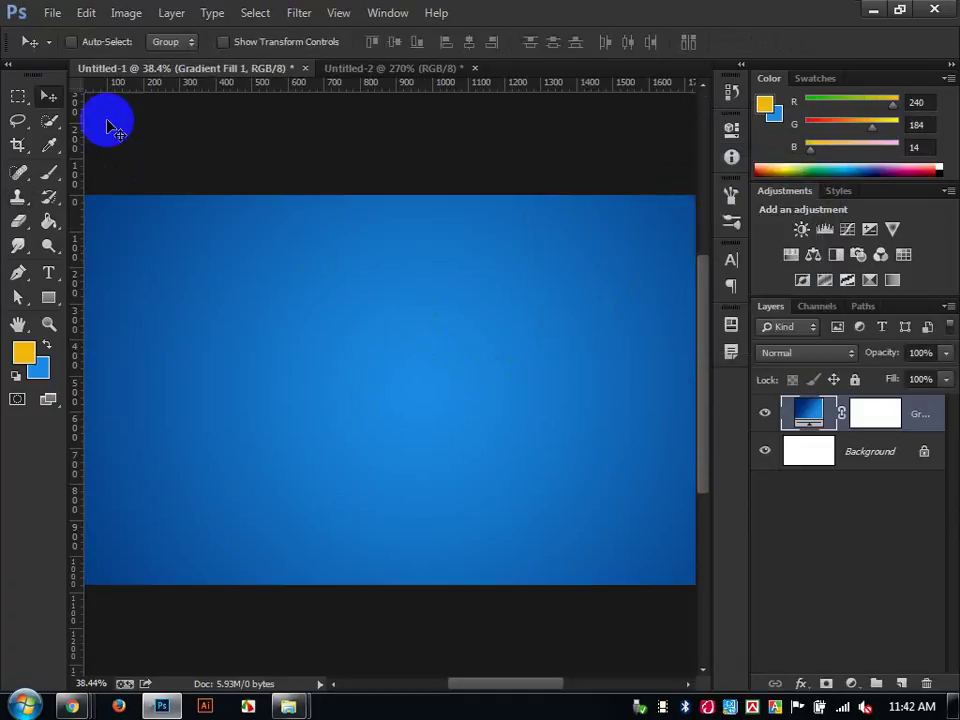
scroll(405, 336, down, 1)
click(58, 280)
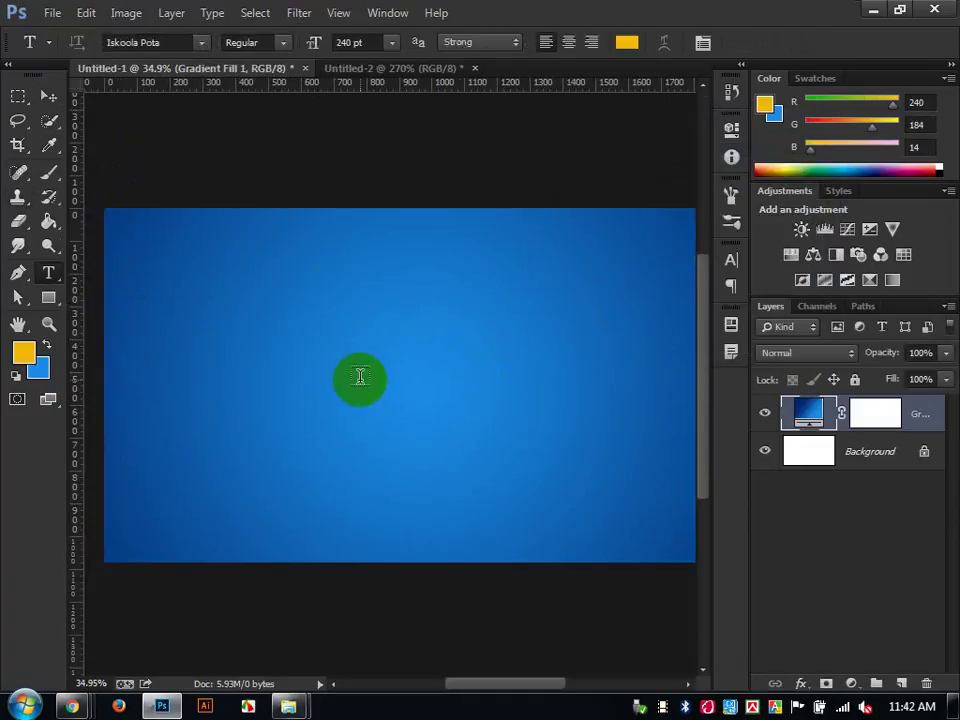
click(360, 379)
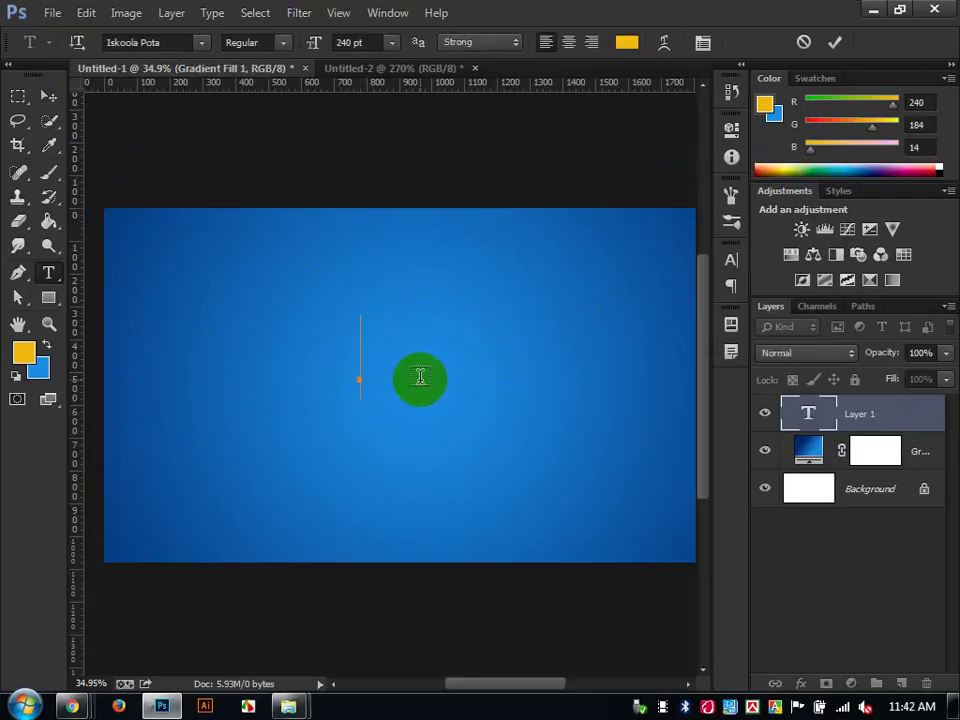
text(NEW Y)
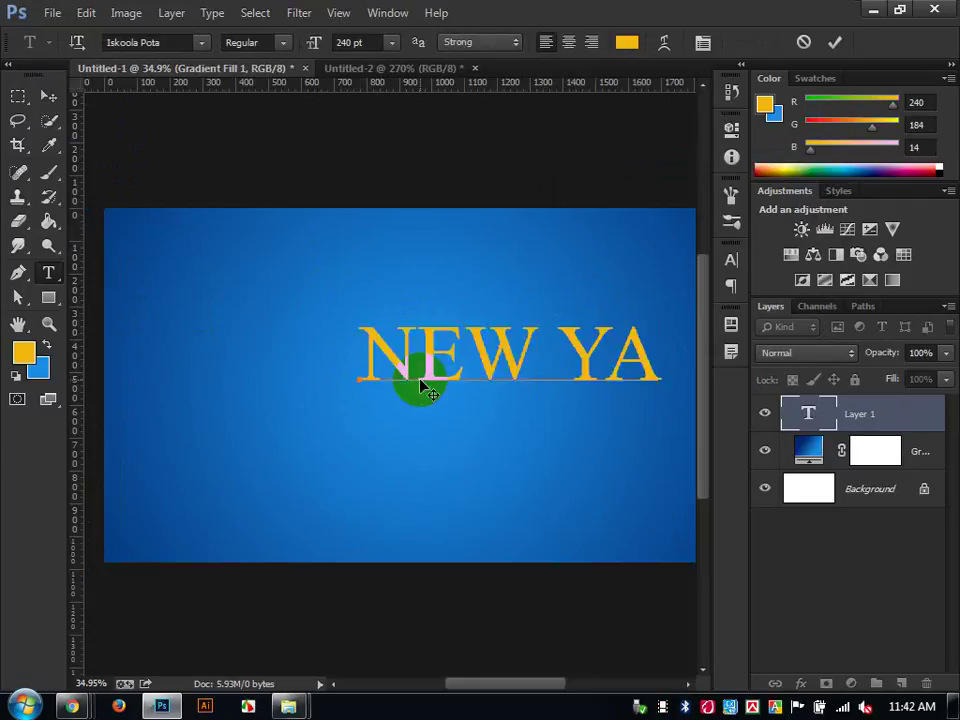
text(EA)
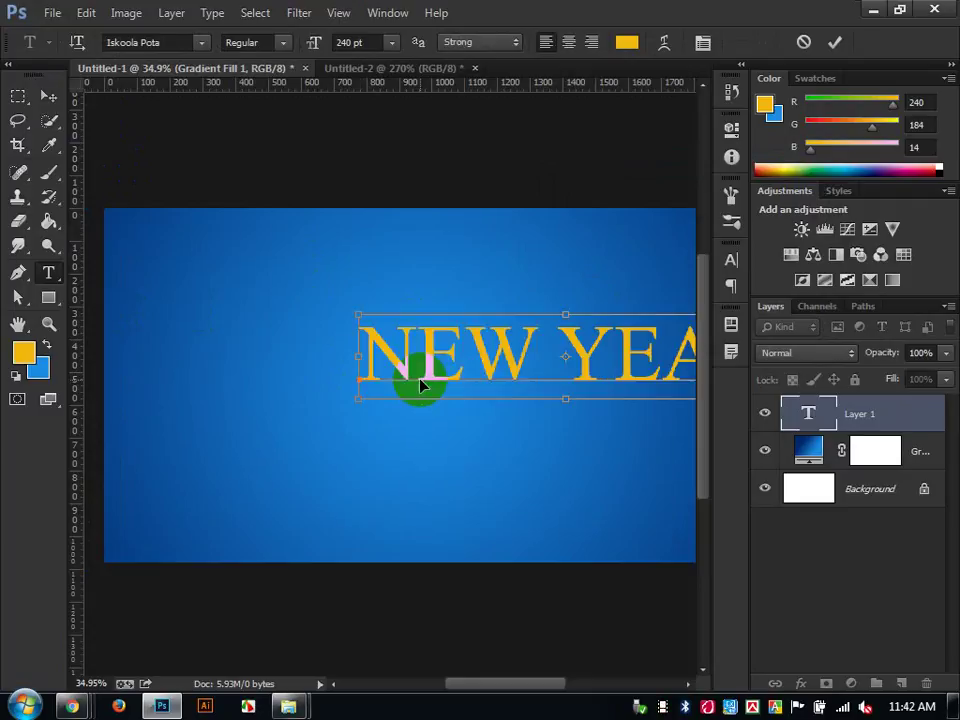
Shift the "NEW YEAR" text toward the canvas centre and recolour it white #ffffff.
key(ctrl+a)
drag(455, 318, 324, 259)
click(626, 42)
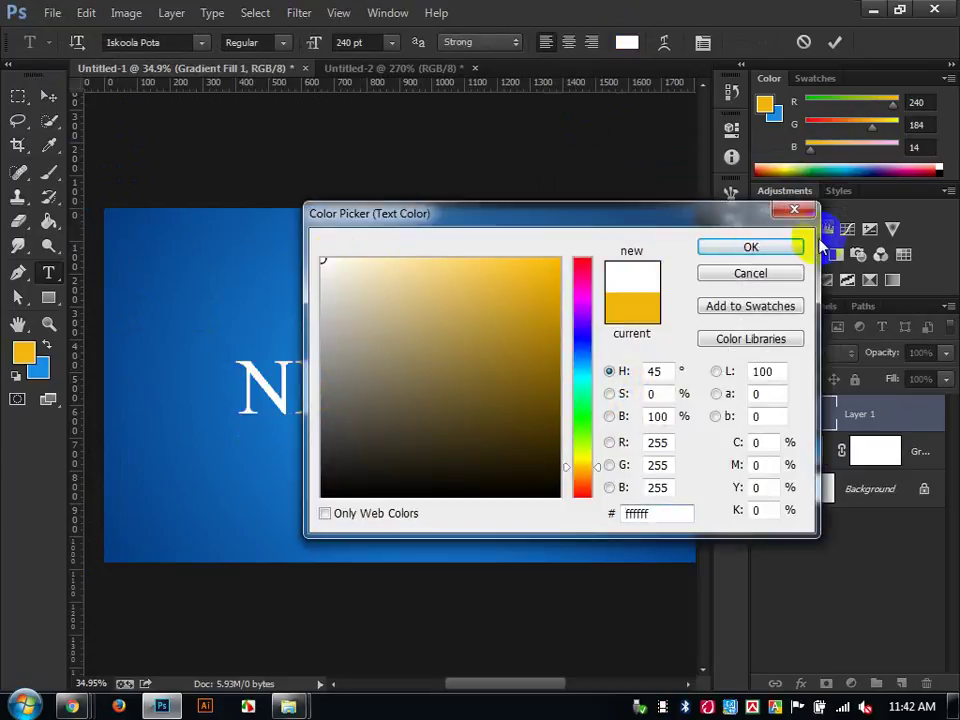
click(790, 246)
click(835, 42)
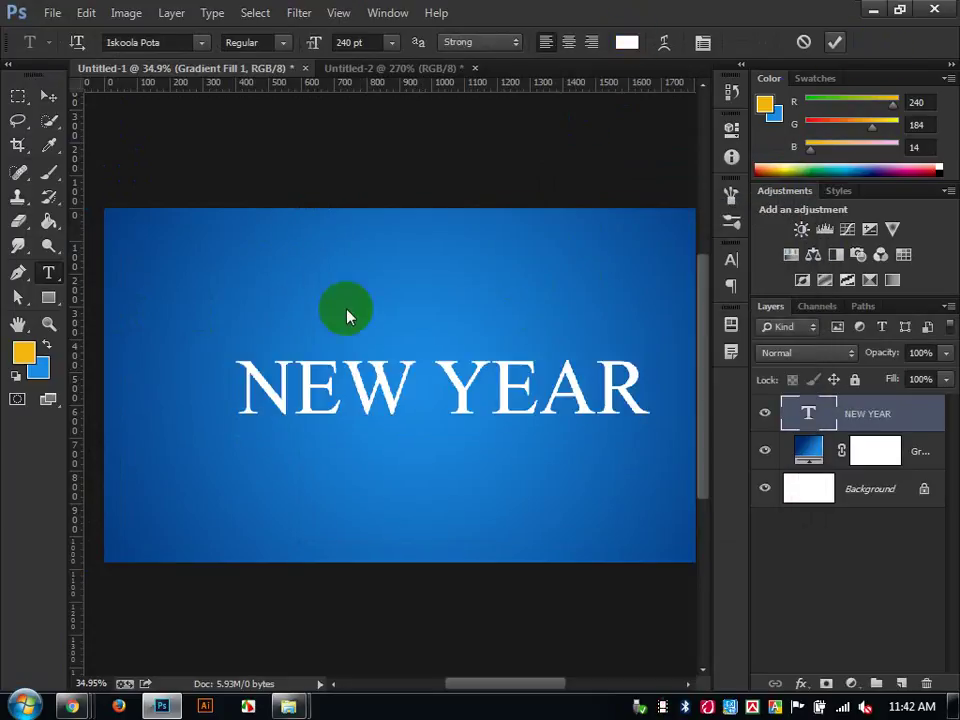
Scale the "NEW YEAR" text down proportionally to about 69% and centre it horizontally on the canvas.
click(49, 96)
drag(530, 412, 510, 425)
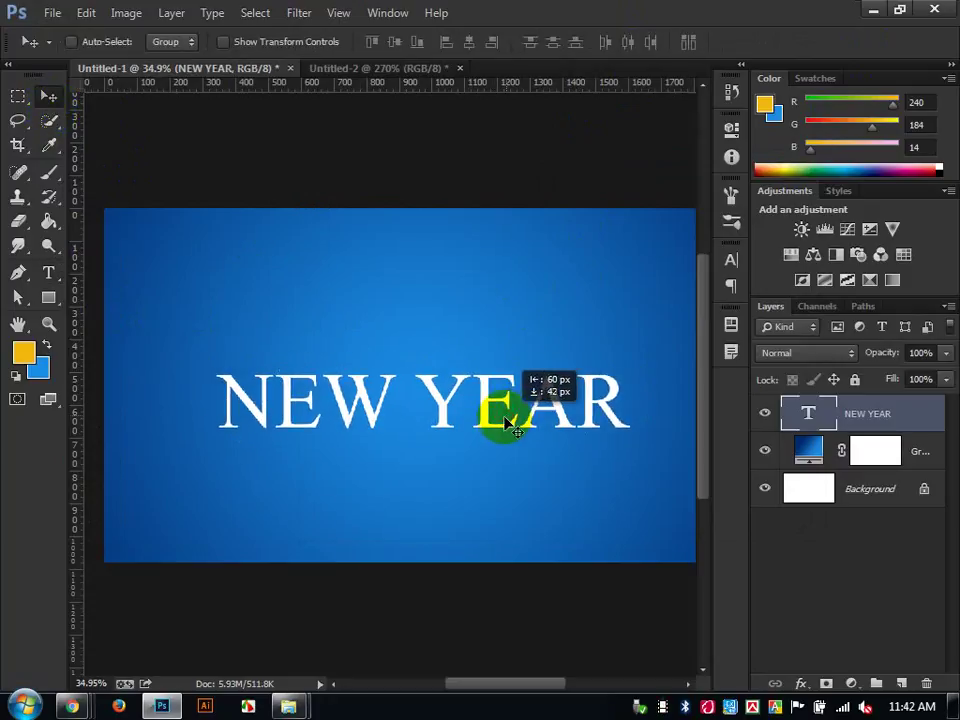
key(ctrl+t)
drag(611, 449, 563, 422)
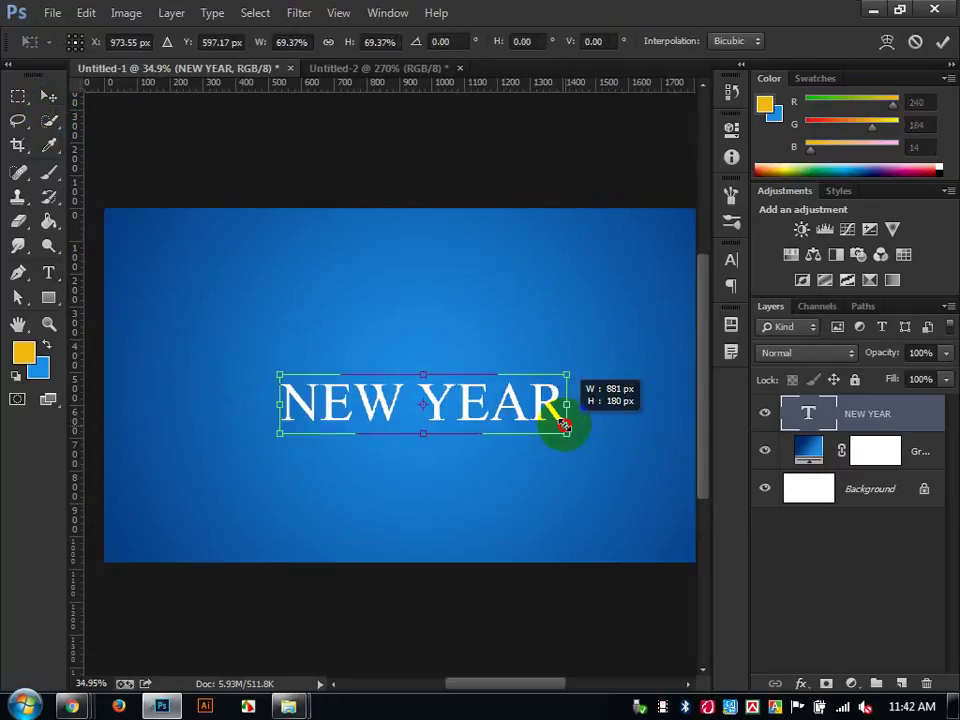
drag(486, 421, 476, 425)
click(944, 44)
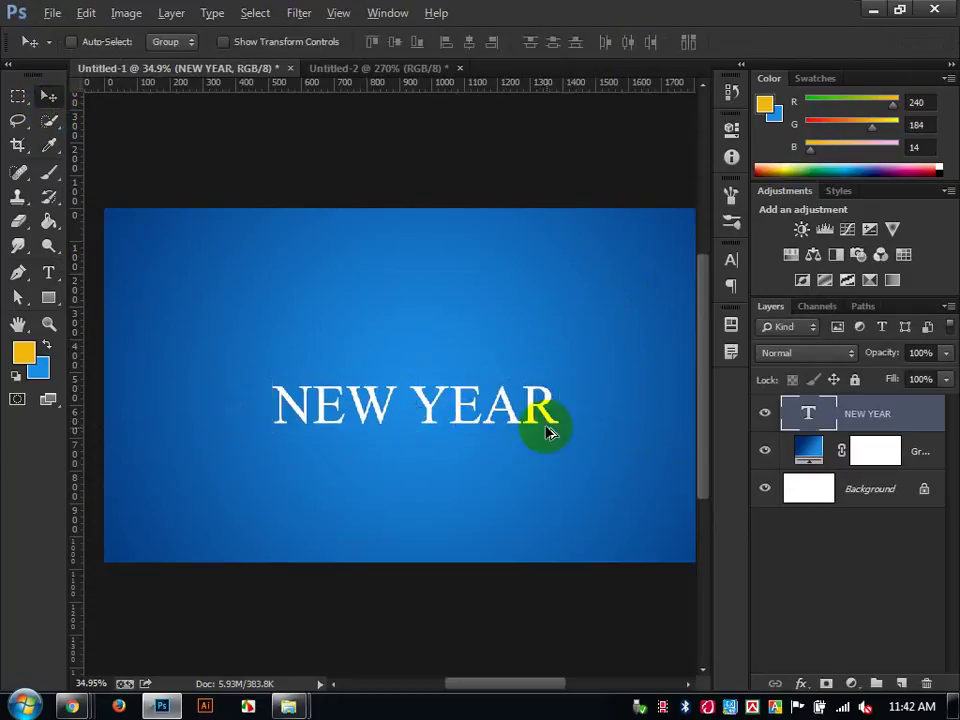
Duplicate the "NEW YEAR" text directly above the original and change the copy's wording to "2017".
drag(549, 431, 557, 368)
double_click(810, 410)
text(@)!&)
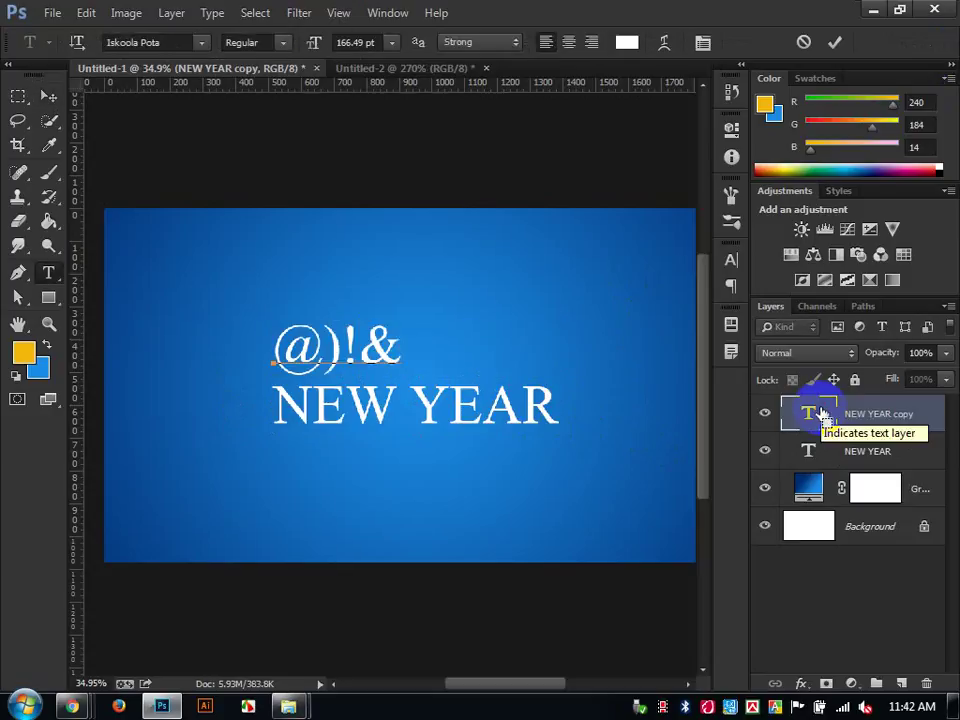
key(ctrl+a)
text(20)
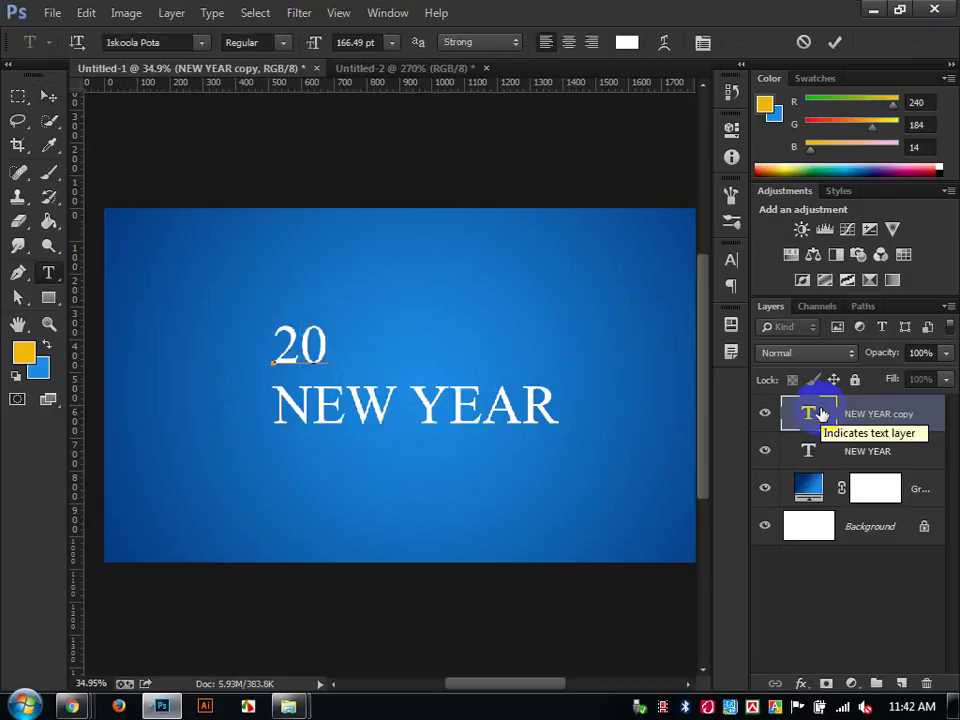
text(17)
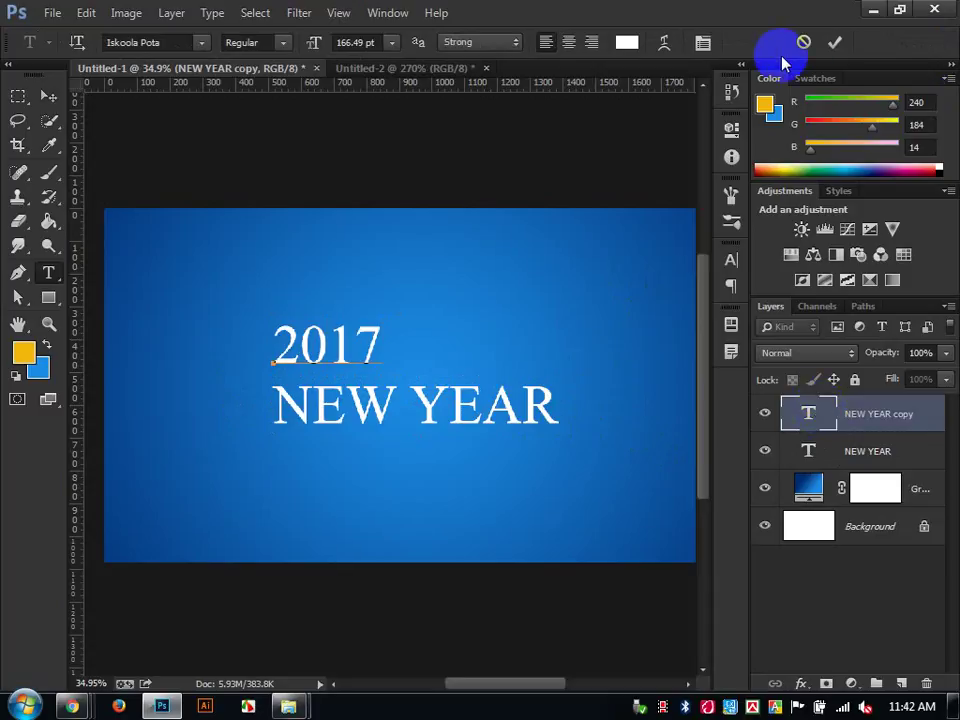
click(836, 41)
Enlarge the "2017" text proportionally to about 239% and centre it just above "NEW YEAR".
click(384, 322)
drag(384, 322, 568, 305)
drag(500, 330, 512, 360)
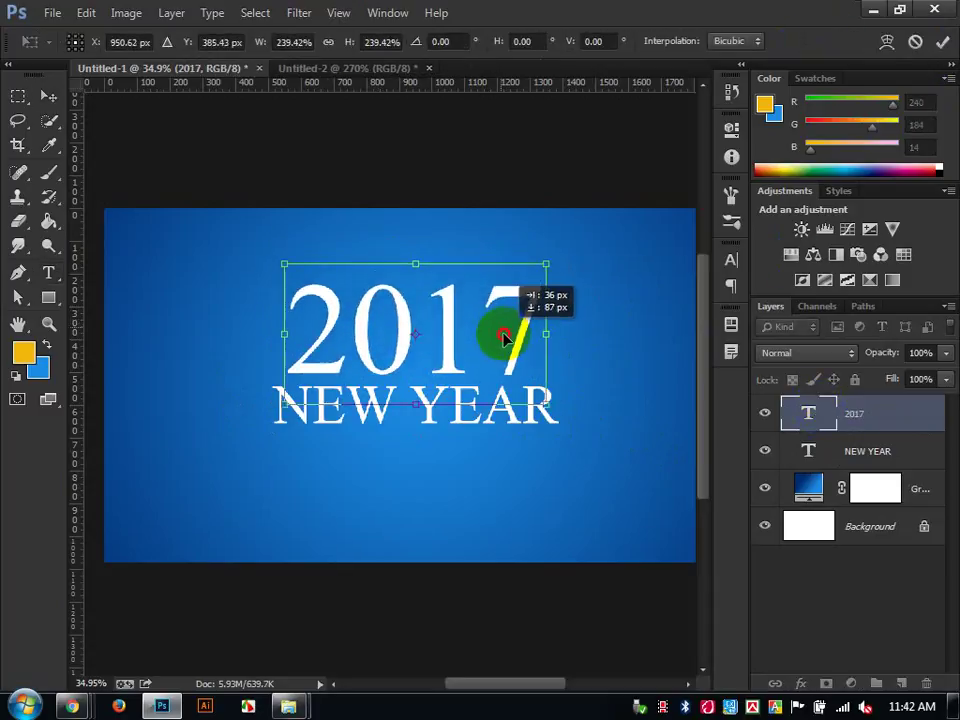
click(942, 42)
Select both text layers and move them down together to the middle of the canvas.
shift+click(814, 450)
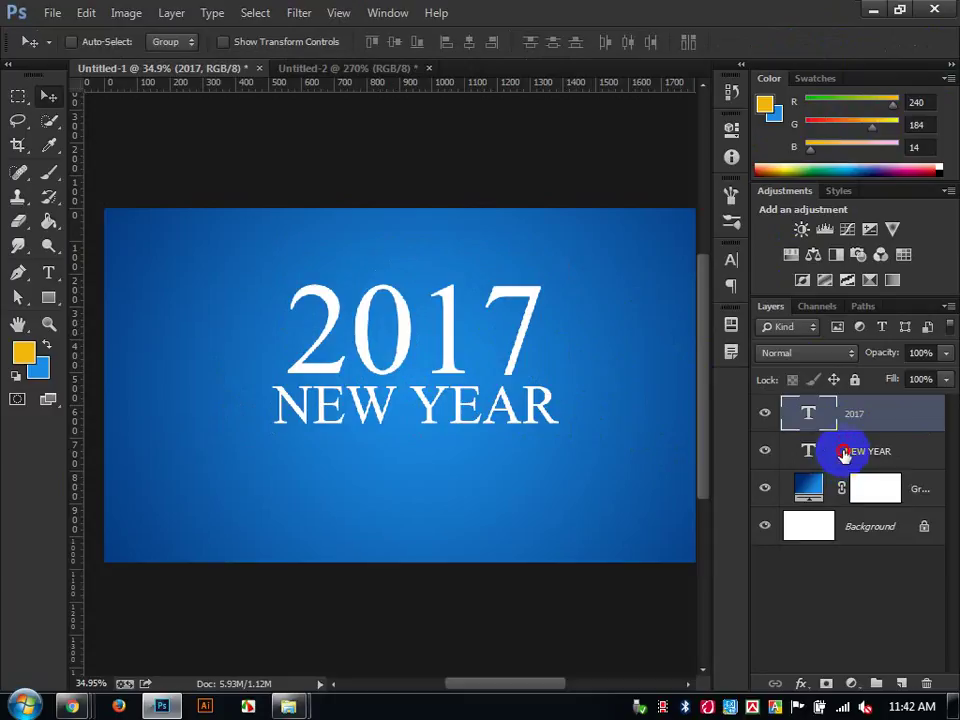
mouse_move(471, 401)
mouse_down()
mouse_move(467, 414)
mouse_move(474, 403)
mouse_up()
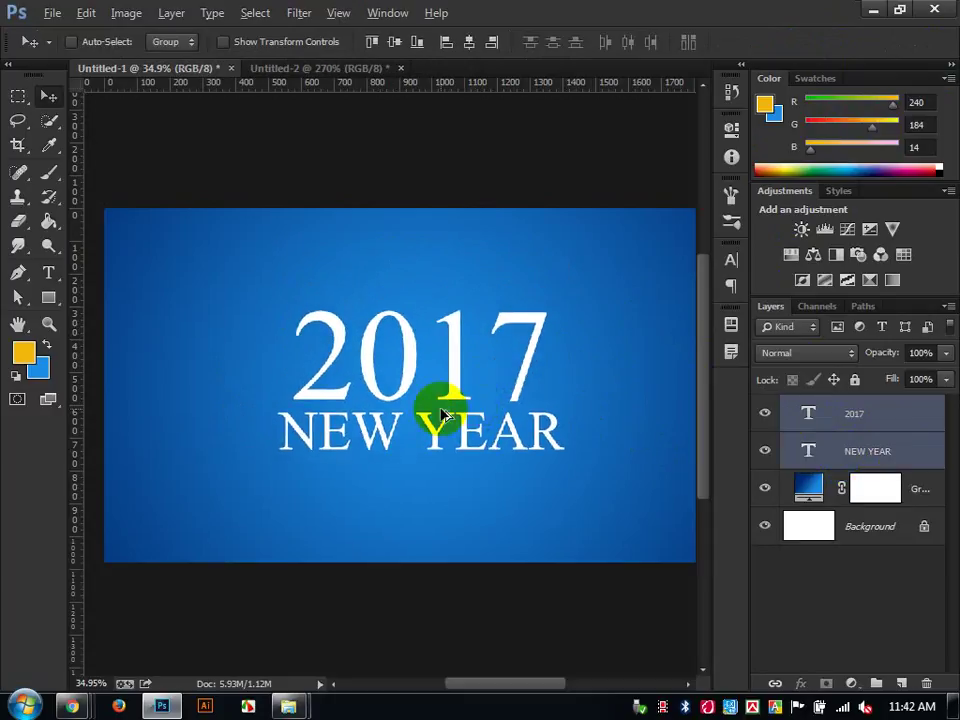
scroll(445, 410, down, 1)
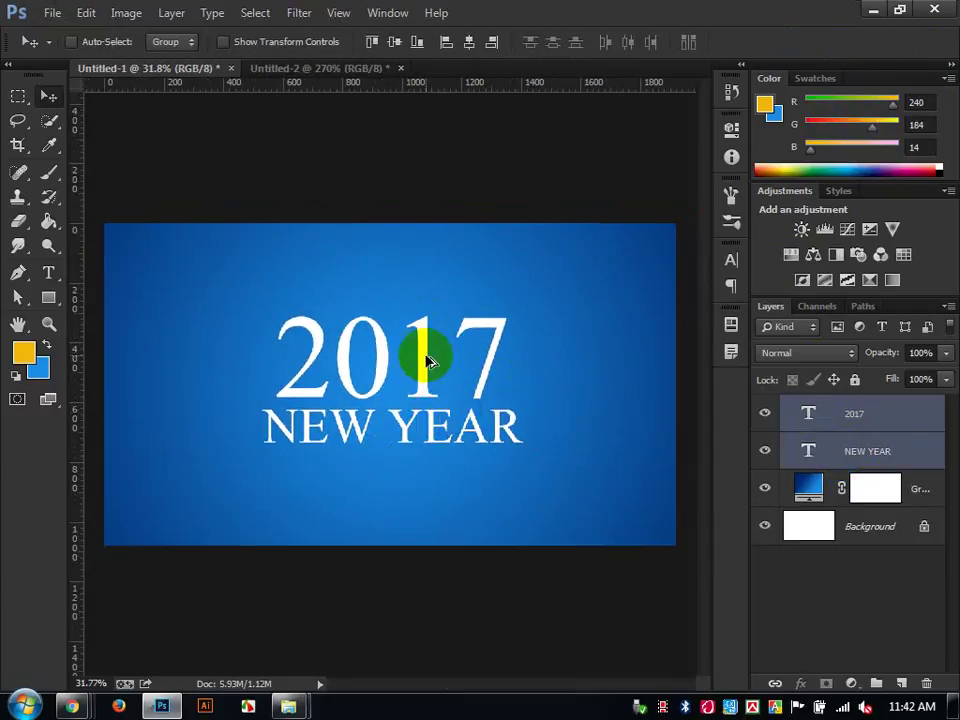
scroll(422, 358, up, 1)
scroll(398, 392, down, 1)
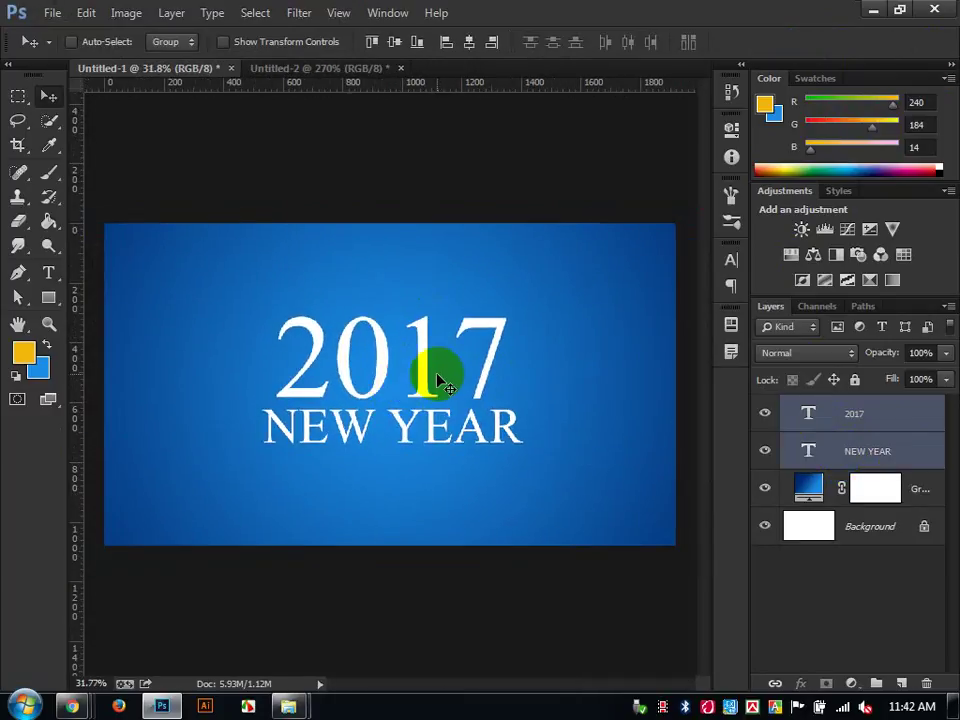
Select the gradient fill layer and switch to the Clone Stamp Tool.
click(912, 490)
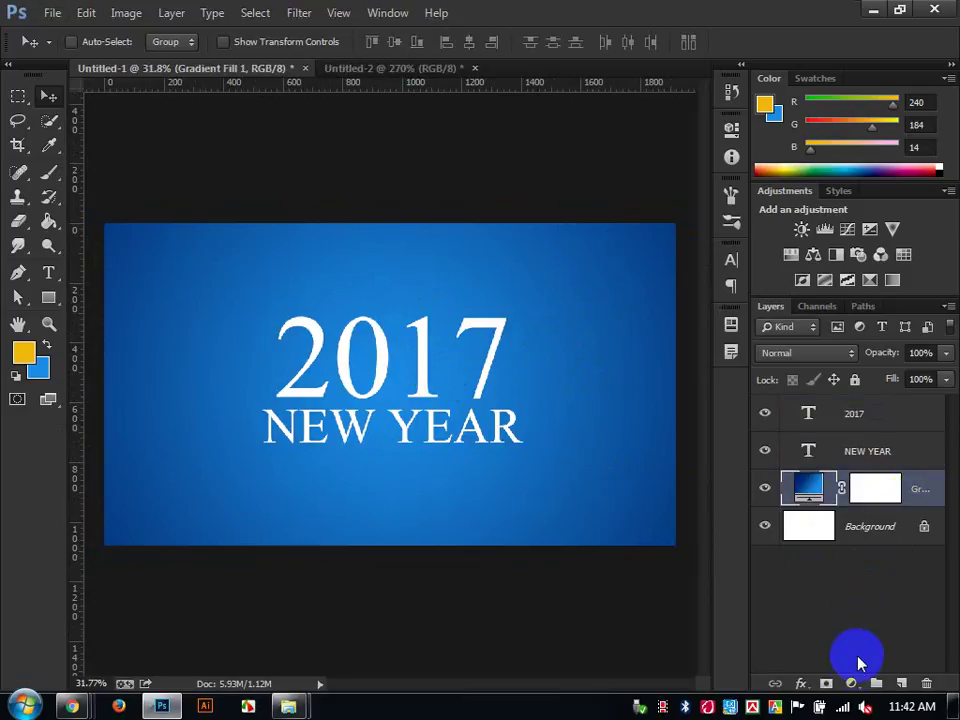
click(49, 173)
click(24, 204)
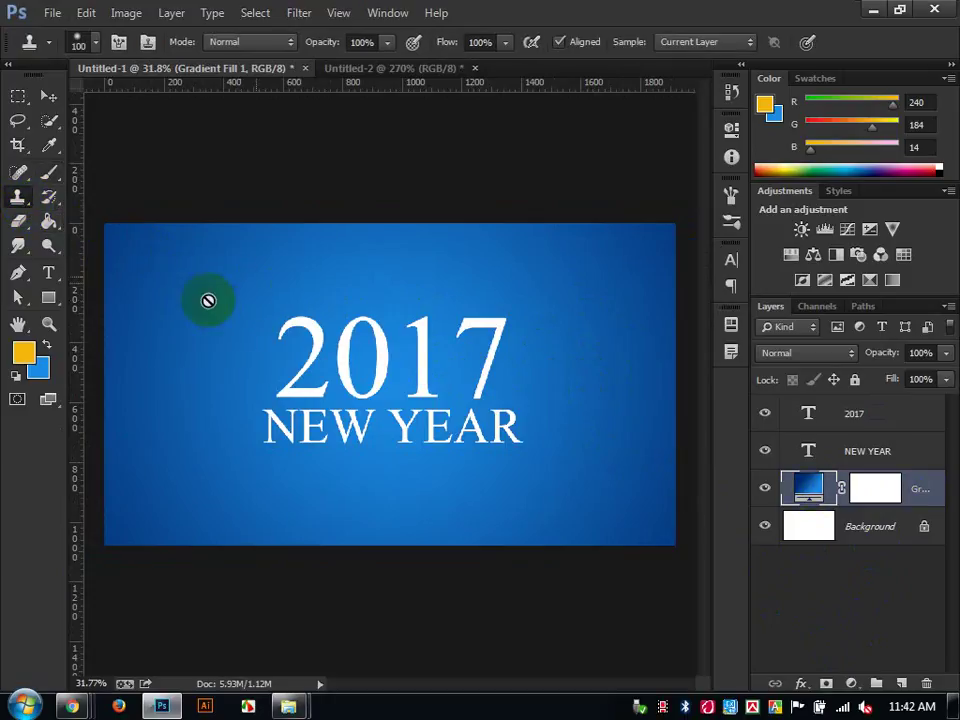
Add a Pattern fill layer above the gradient using the small black-squares pattern with transparent gaps at 100% scale.
click(852, 686)
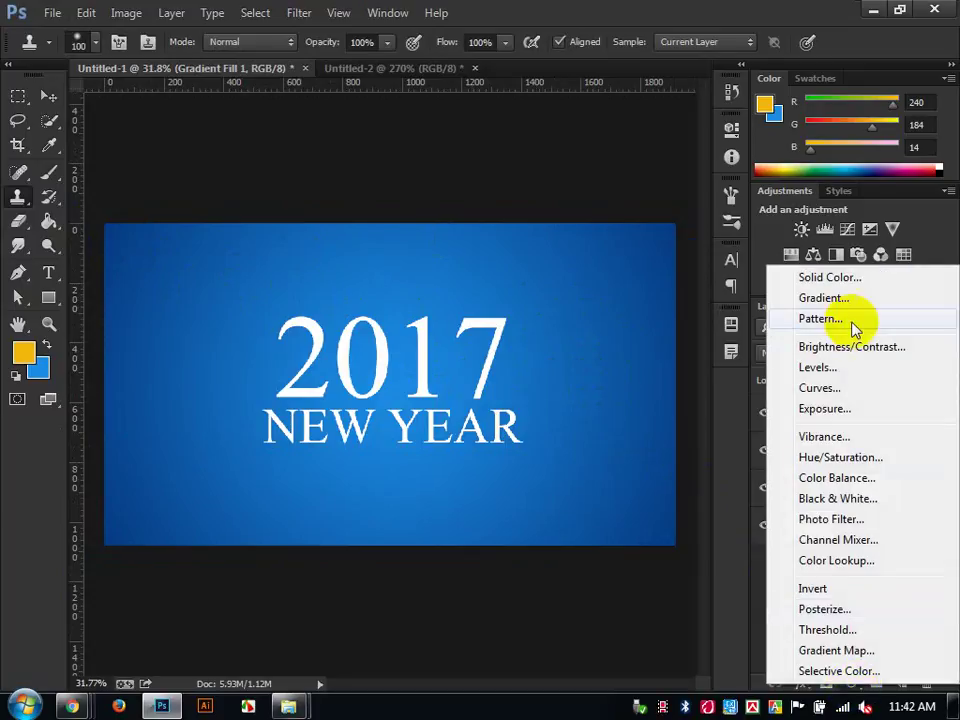
click(822, 319)
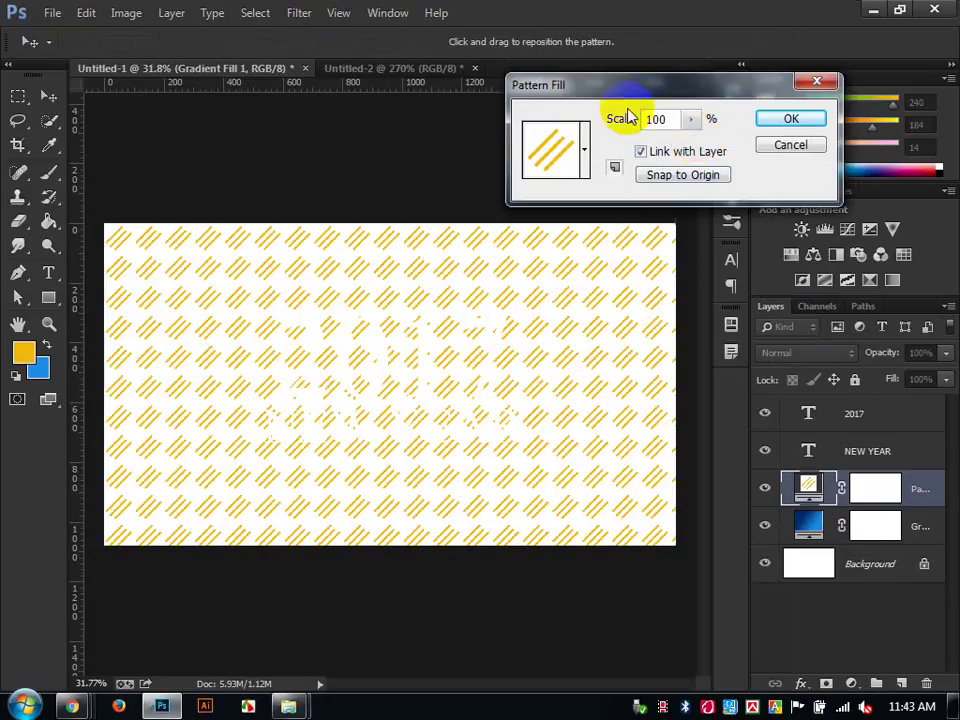
click(584, 148)
click(477, 217)
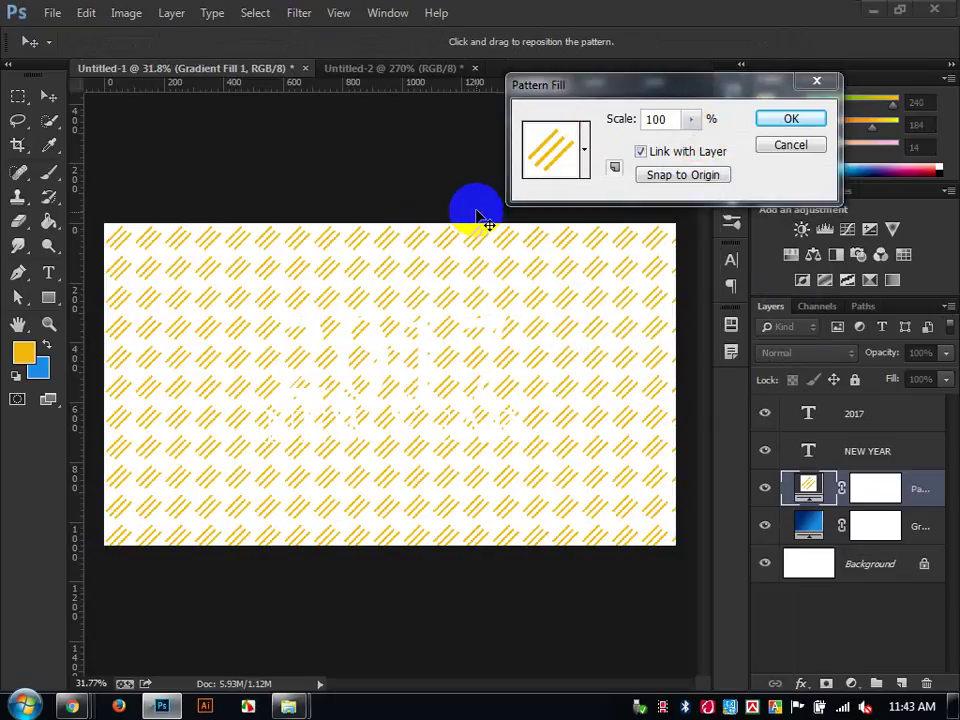
click(585, 151)
click(597, 235)
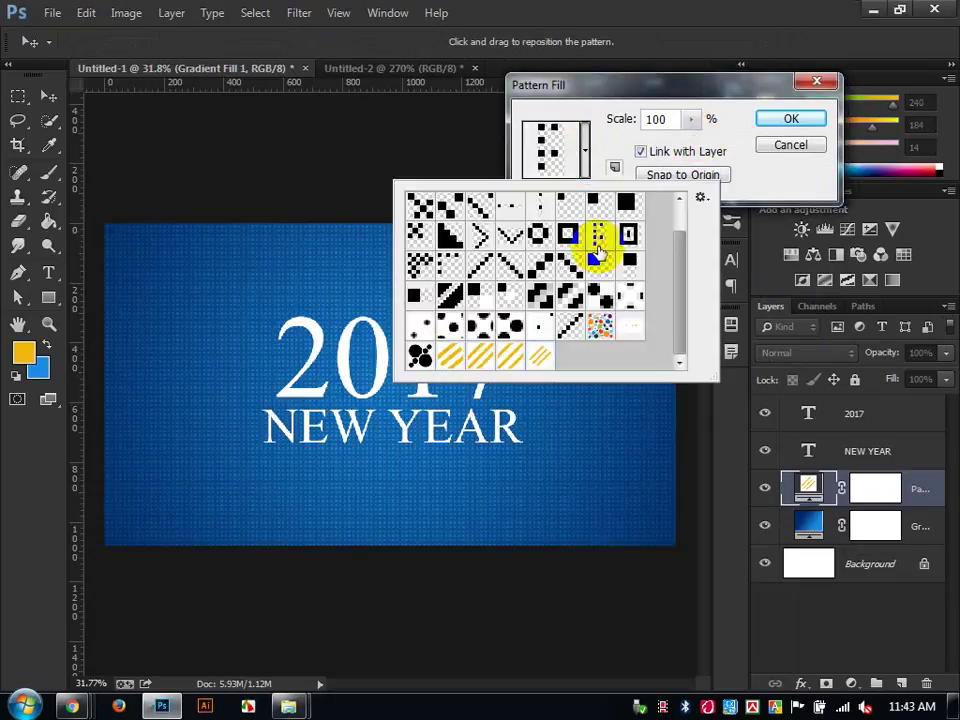
click(789, 141)
click(791, 119)
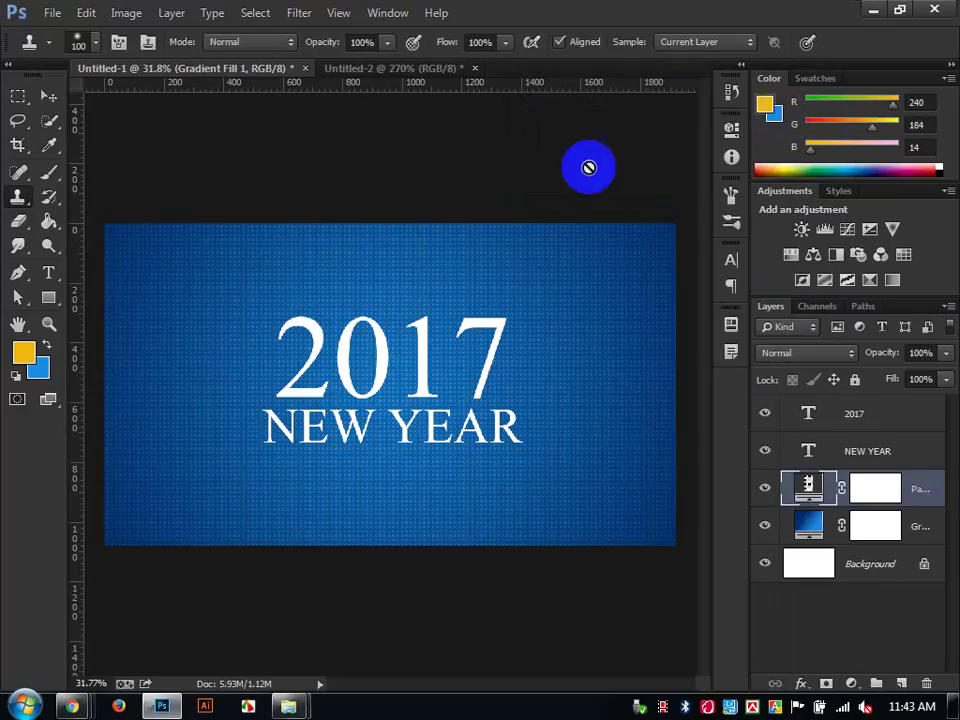
Hide and reshow the pattern fill layer to compare the background with and without the texture.
click(56, 100)
scroll(514, 339, up, 3)
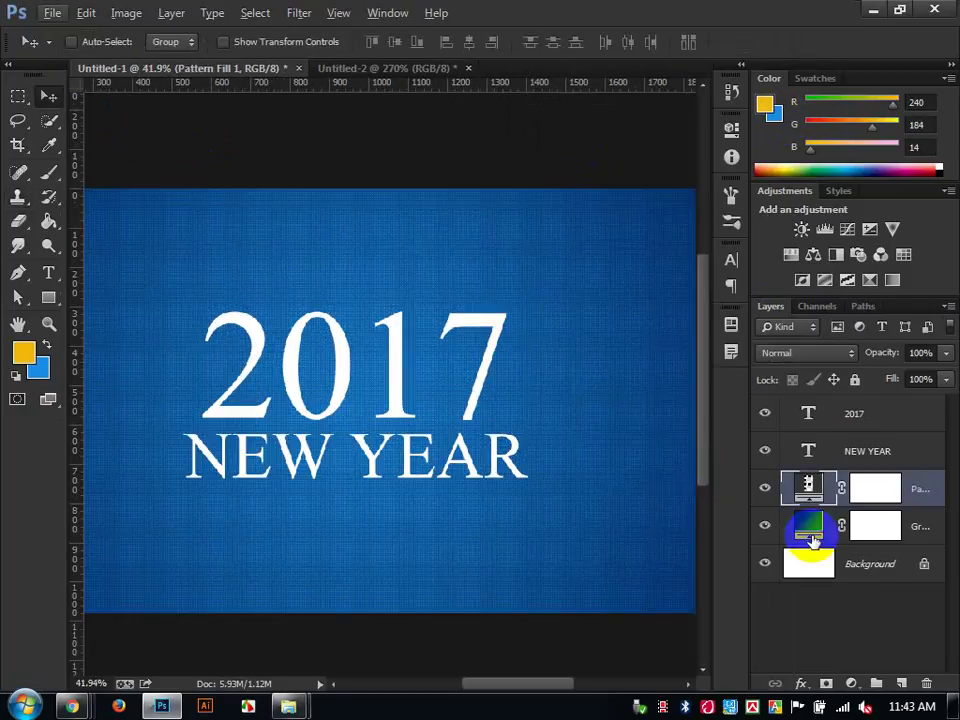
click(763, 490)
click(763, 490)
scroll(508, 471, down, 4)
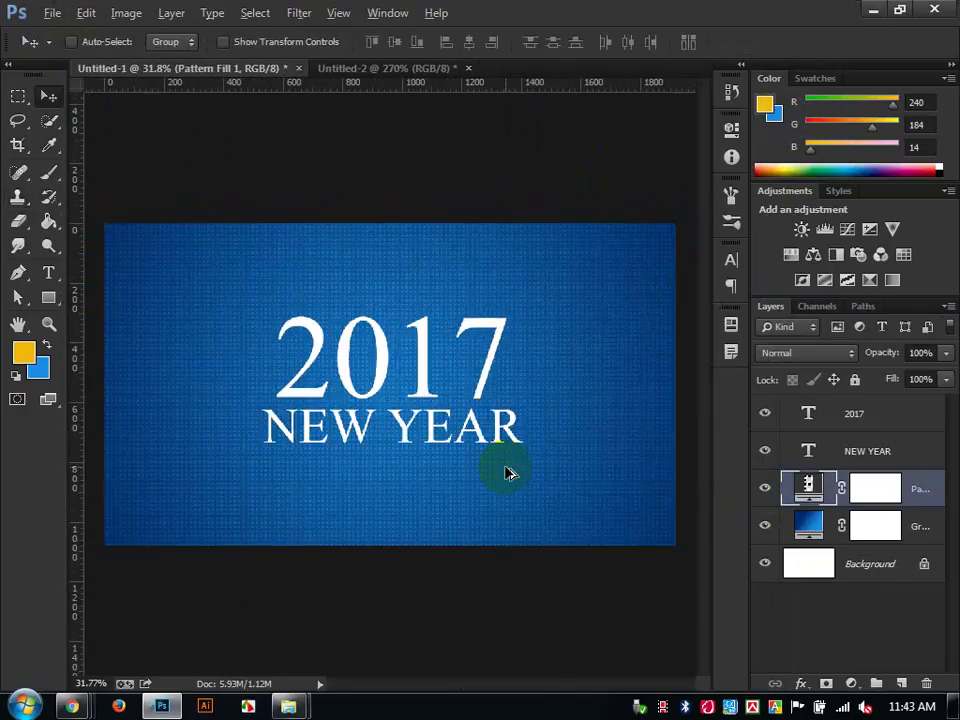